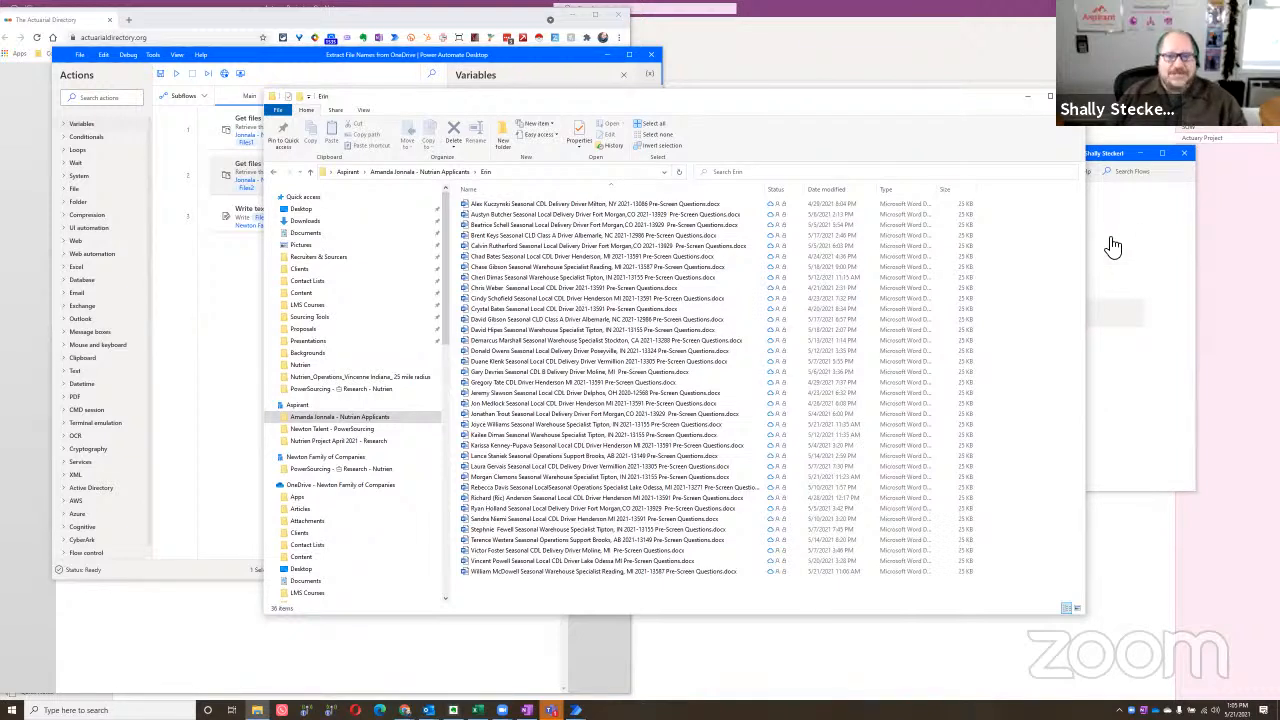
Step: Open the second applicant subfolder, select all 42 candidate documents, return to the parent, and minimize Explorer
left_click(442, 174)
left_click(489, 215)
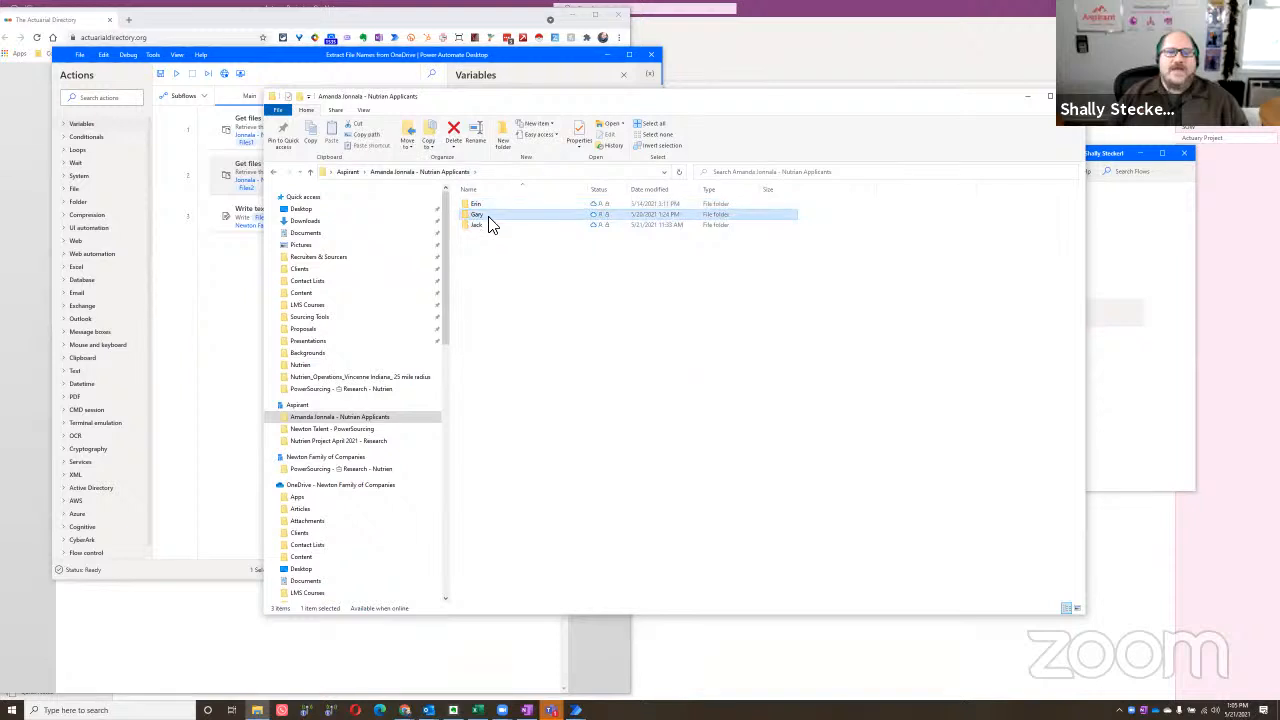
double_click(489, 216)
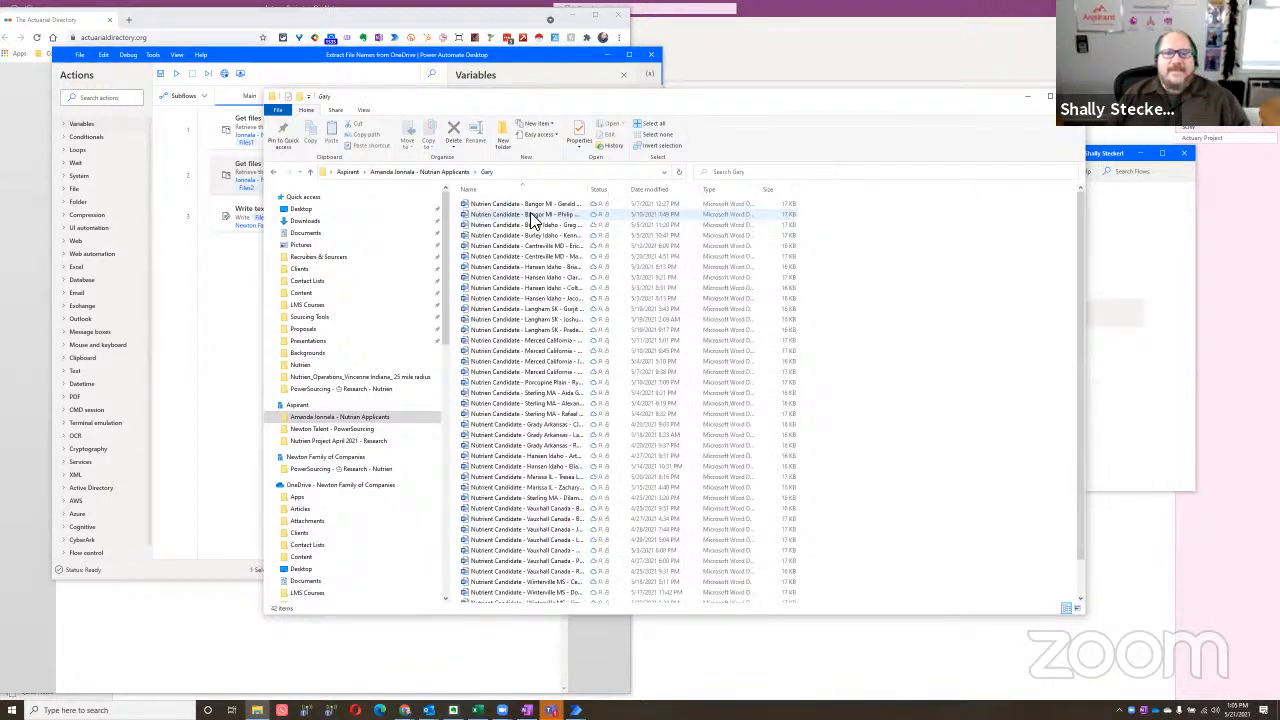
key("ctrl+a")
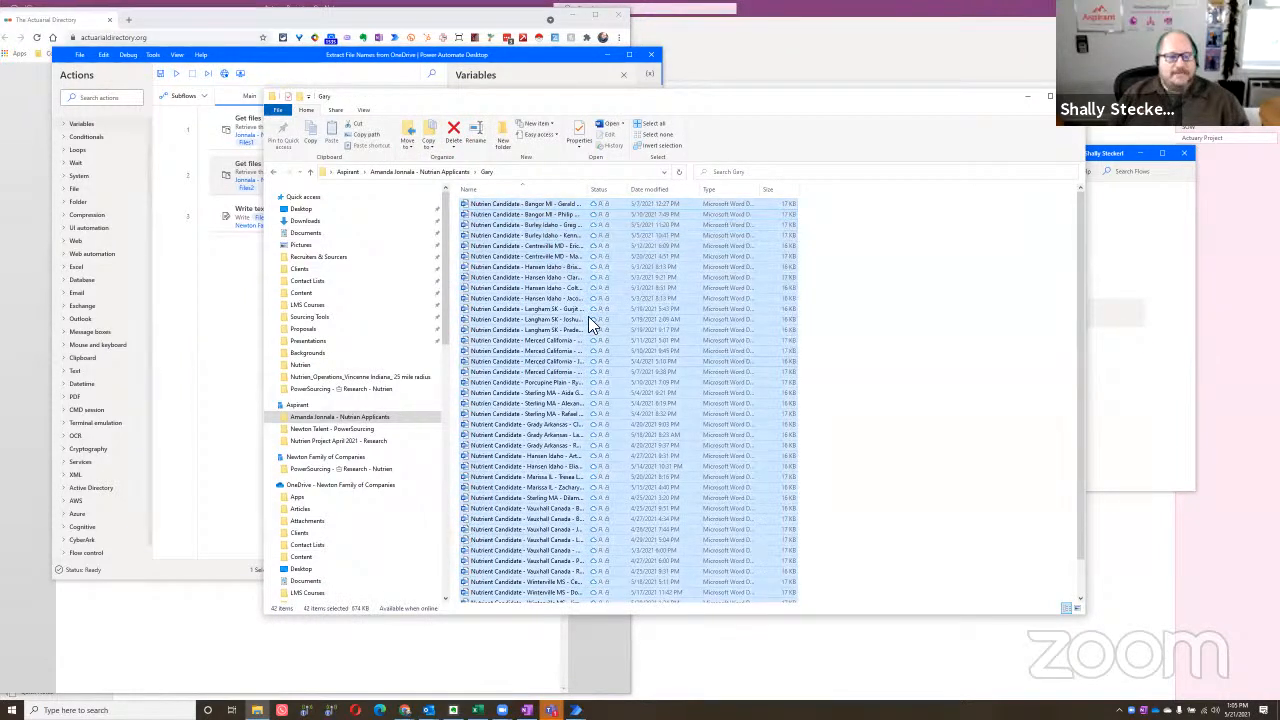
left_click(447, 173)
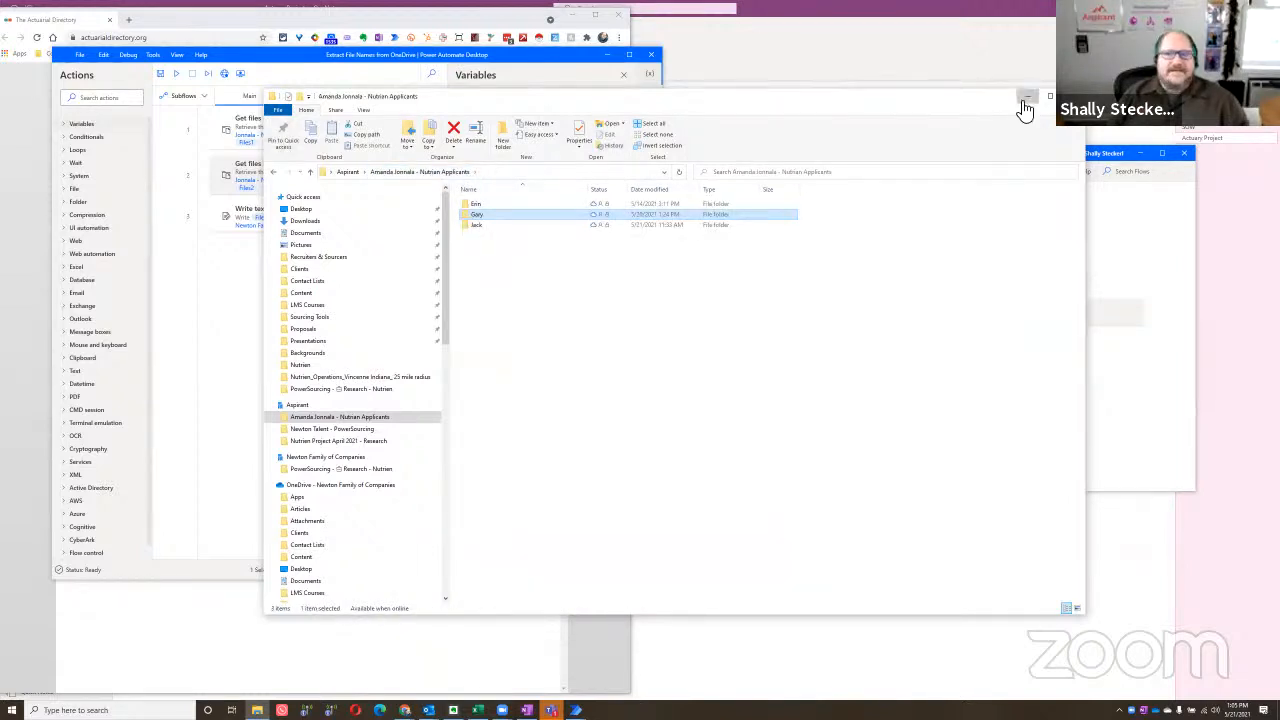
left_click(1029, 100)
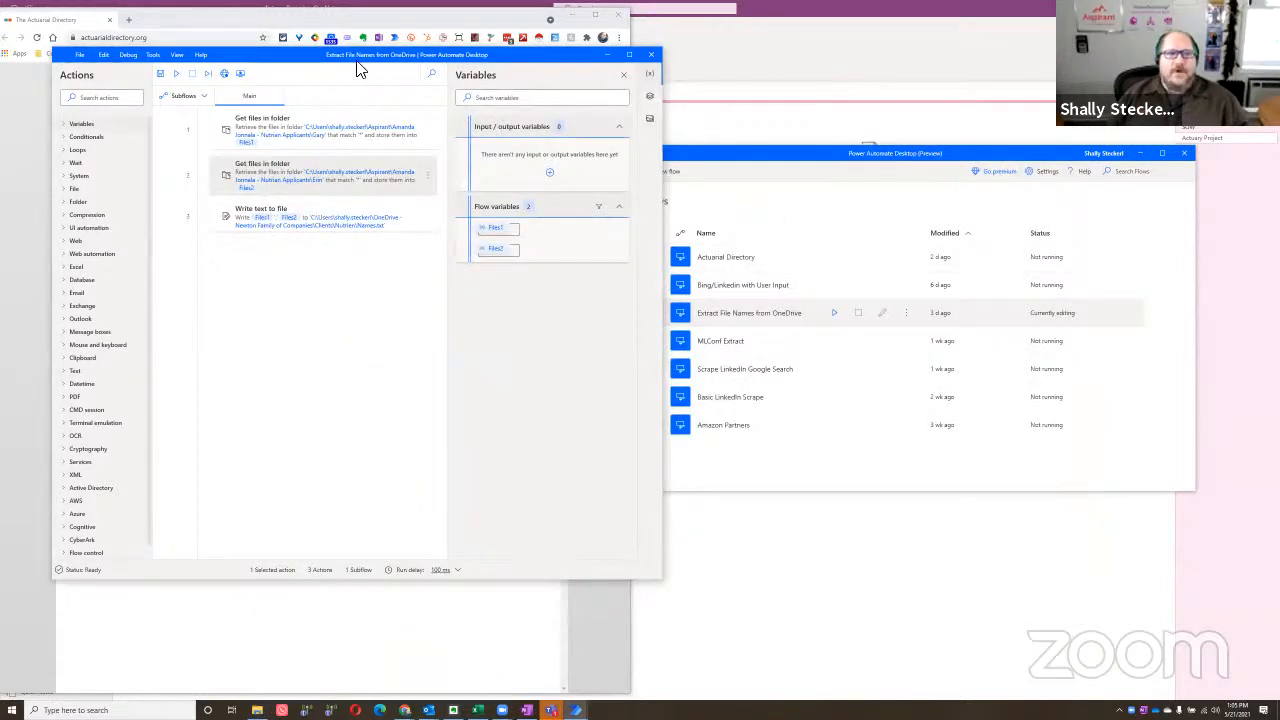
left_click_drag(468, 97, 850, 195)
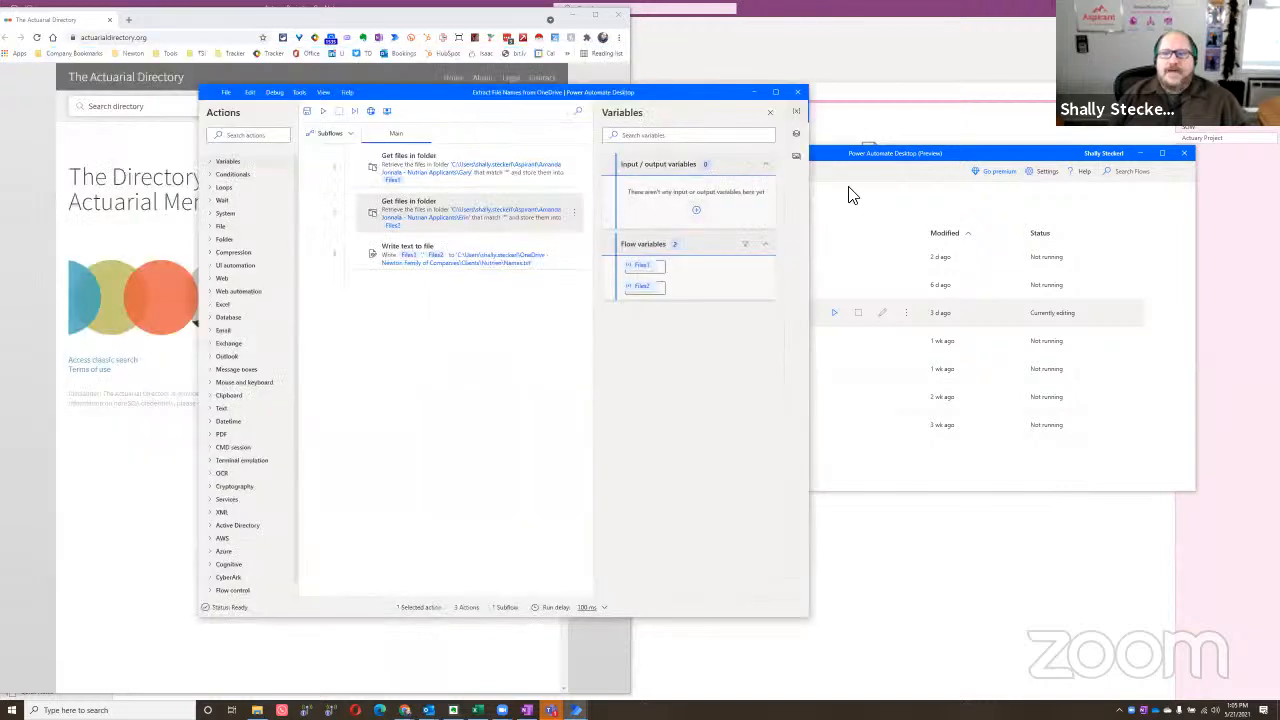
left_click(833, 165)
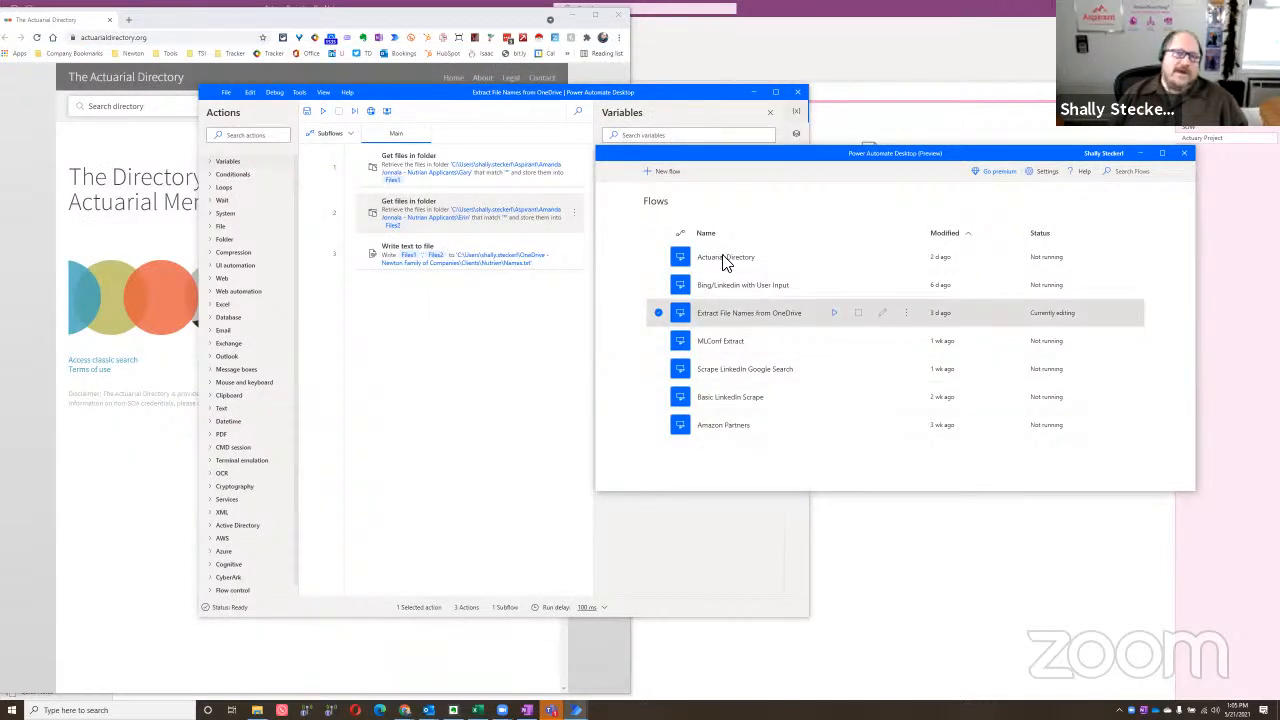
left_click(686, 108)
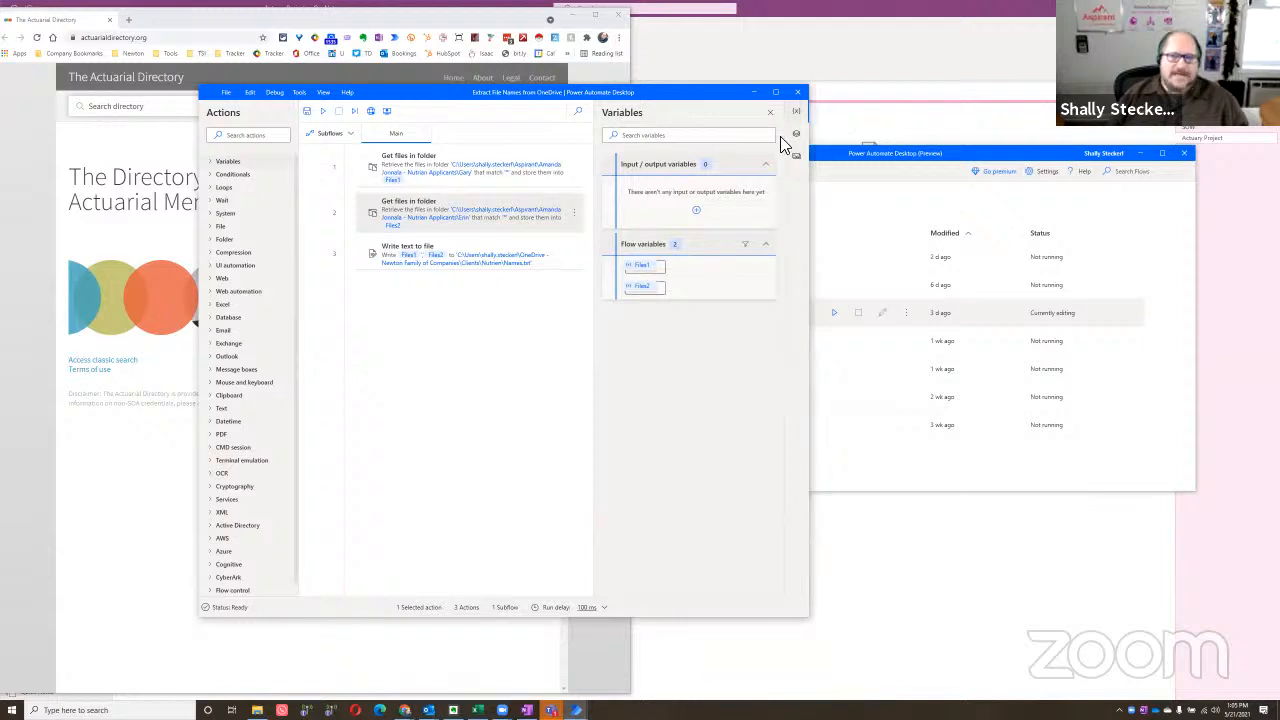
left_click(835, 163)
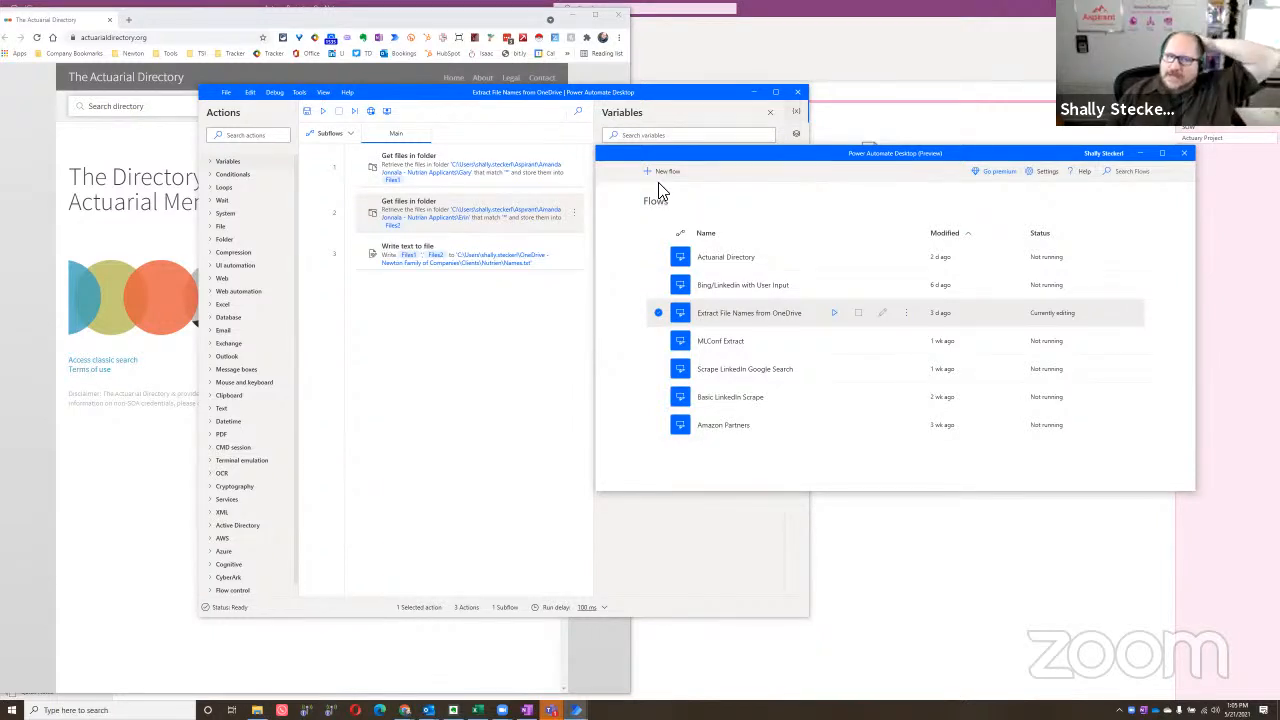
left_click(495, 322)
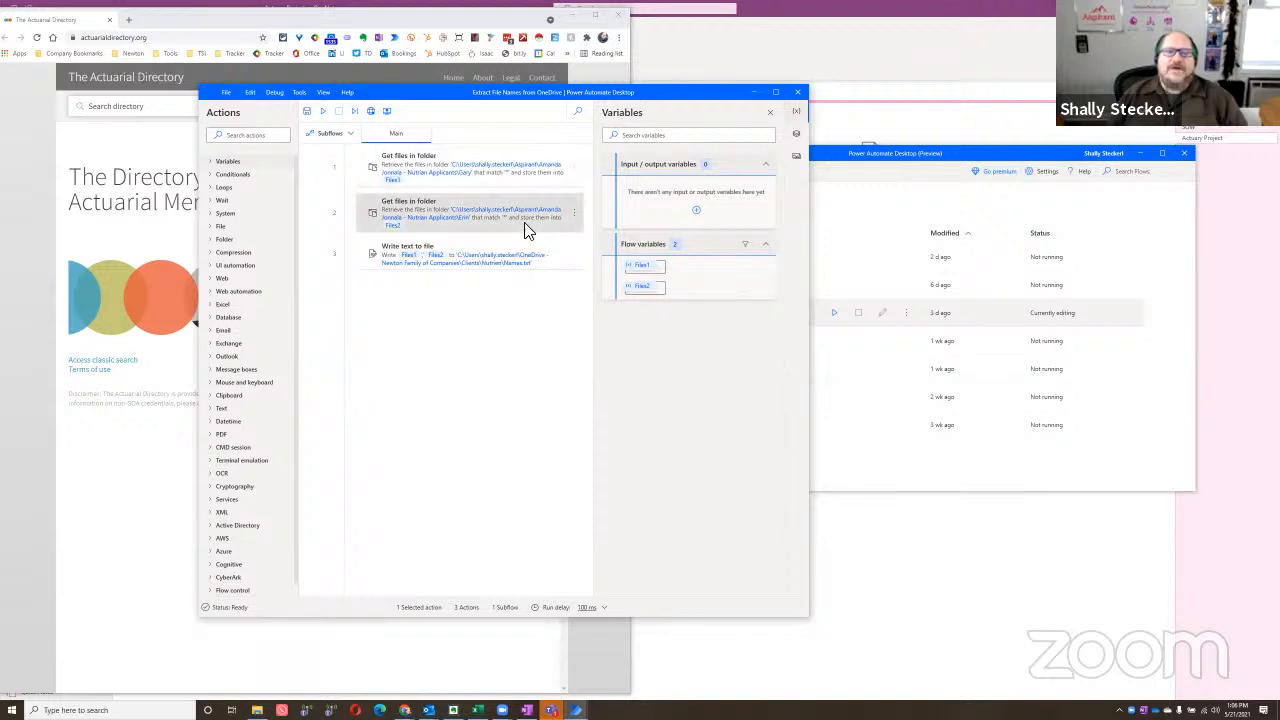
left_click(476, 176)
double_click(476, 176)
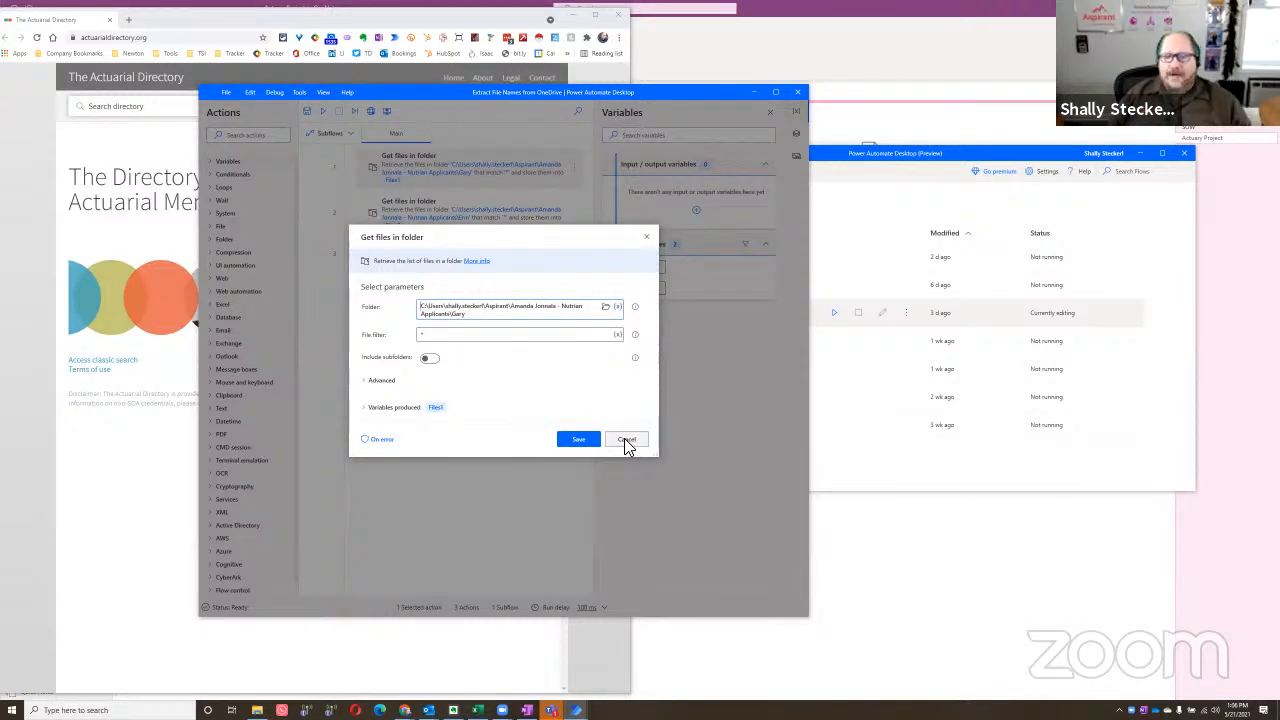
double_click(455, 314)
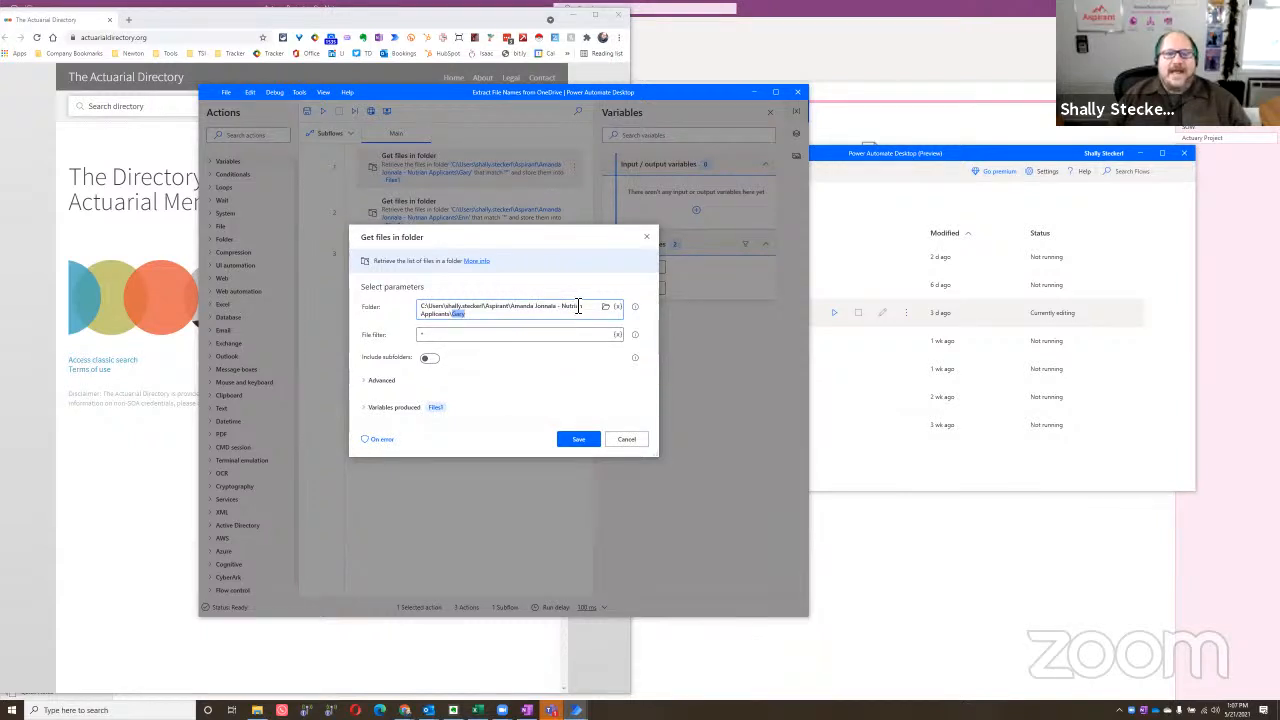
left_click(625, 440)
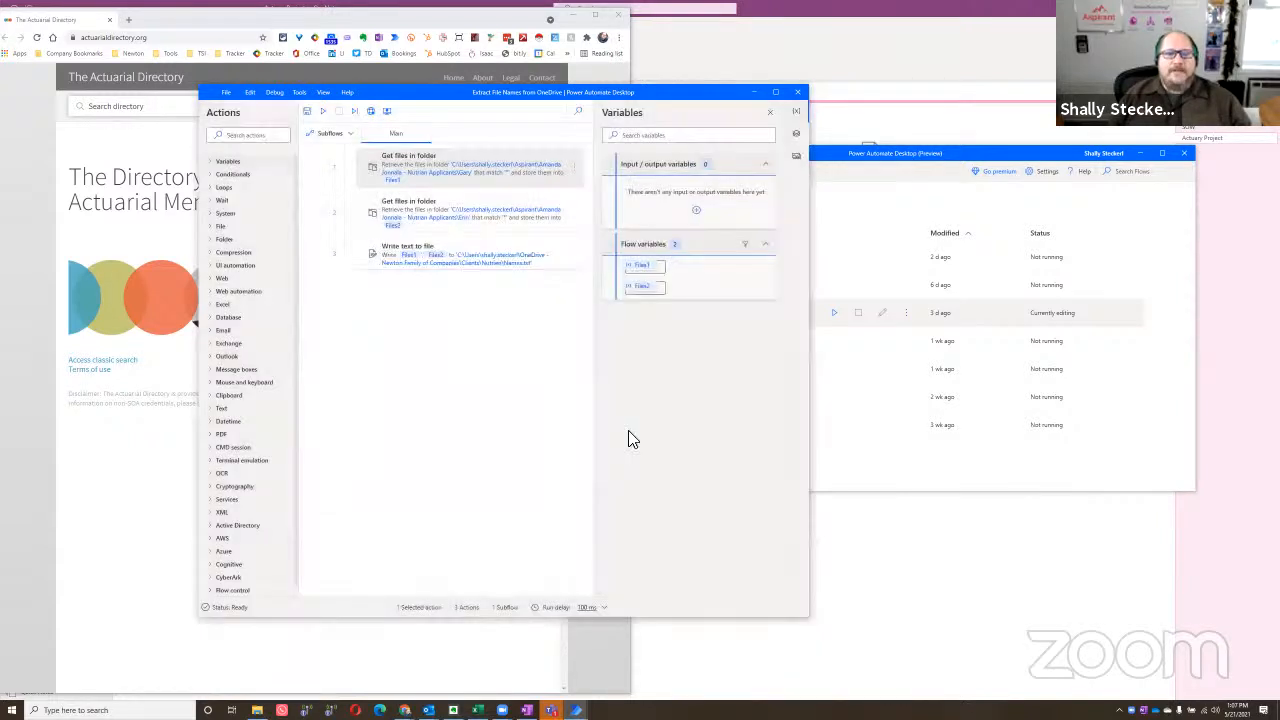
left_click(257, 710)
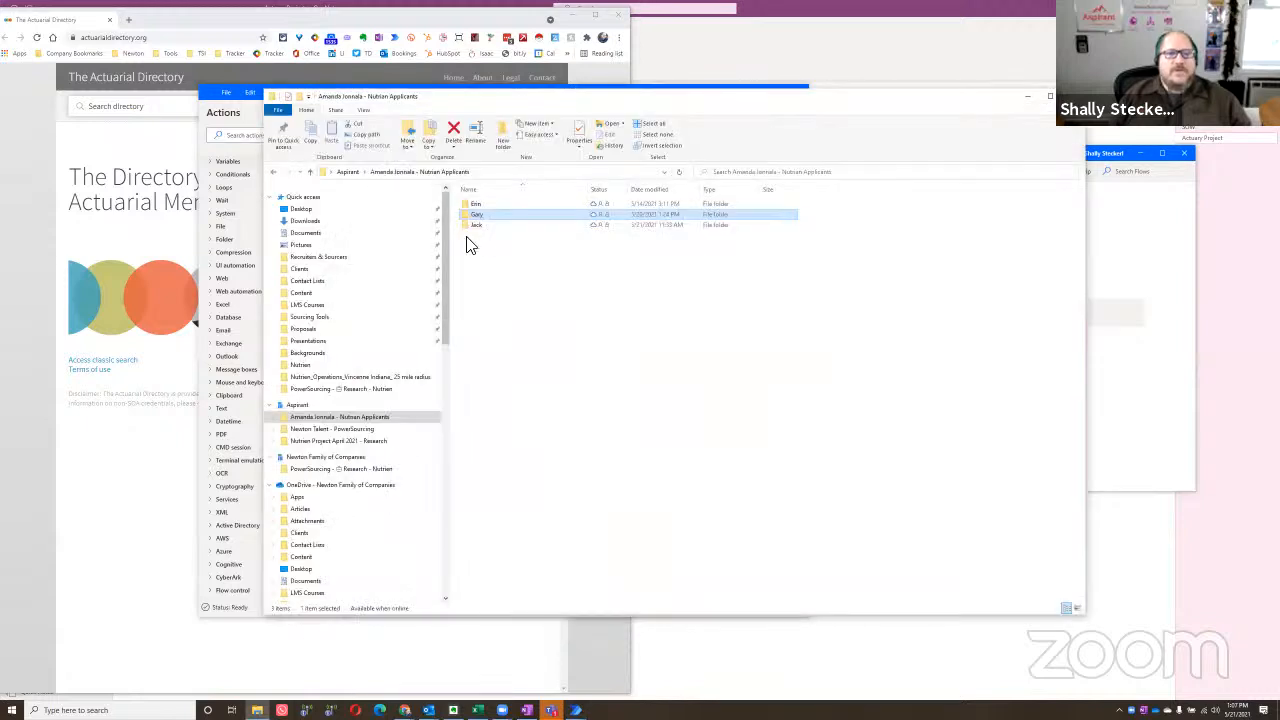
left_click(1027, 98)
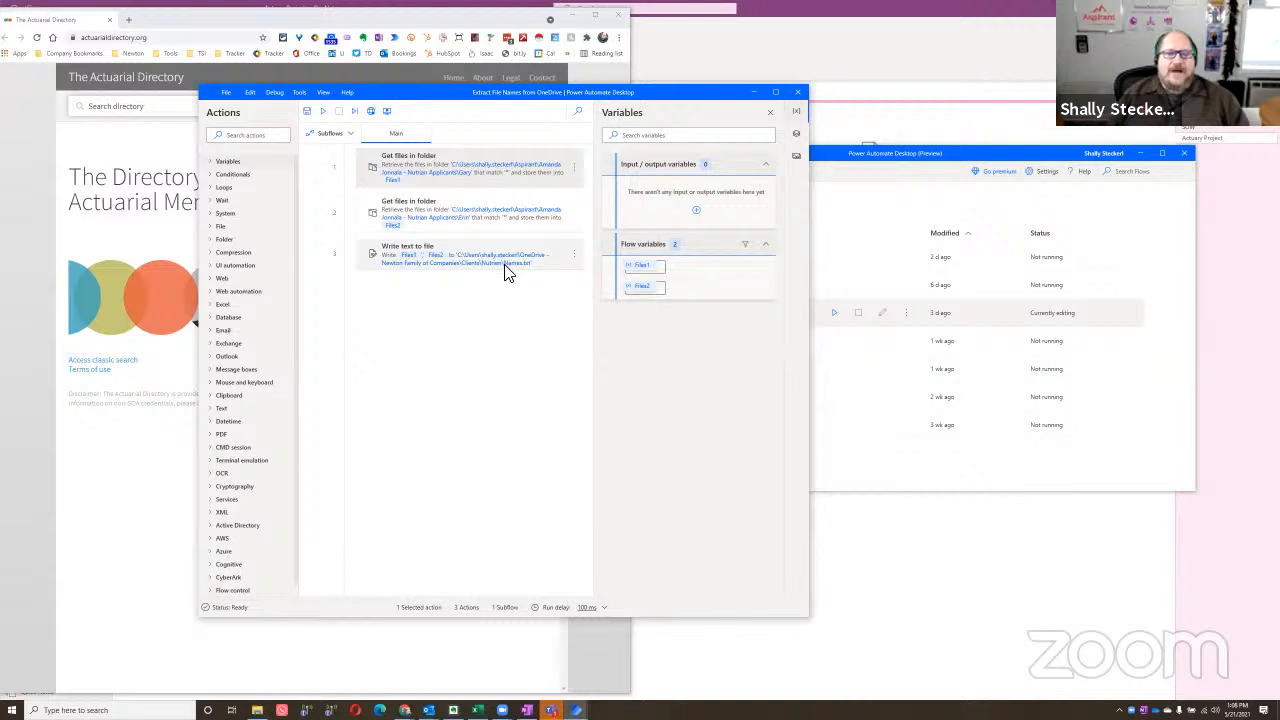
double_click(557, 258)
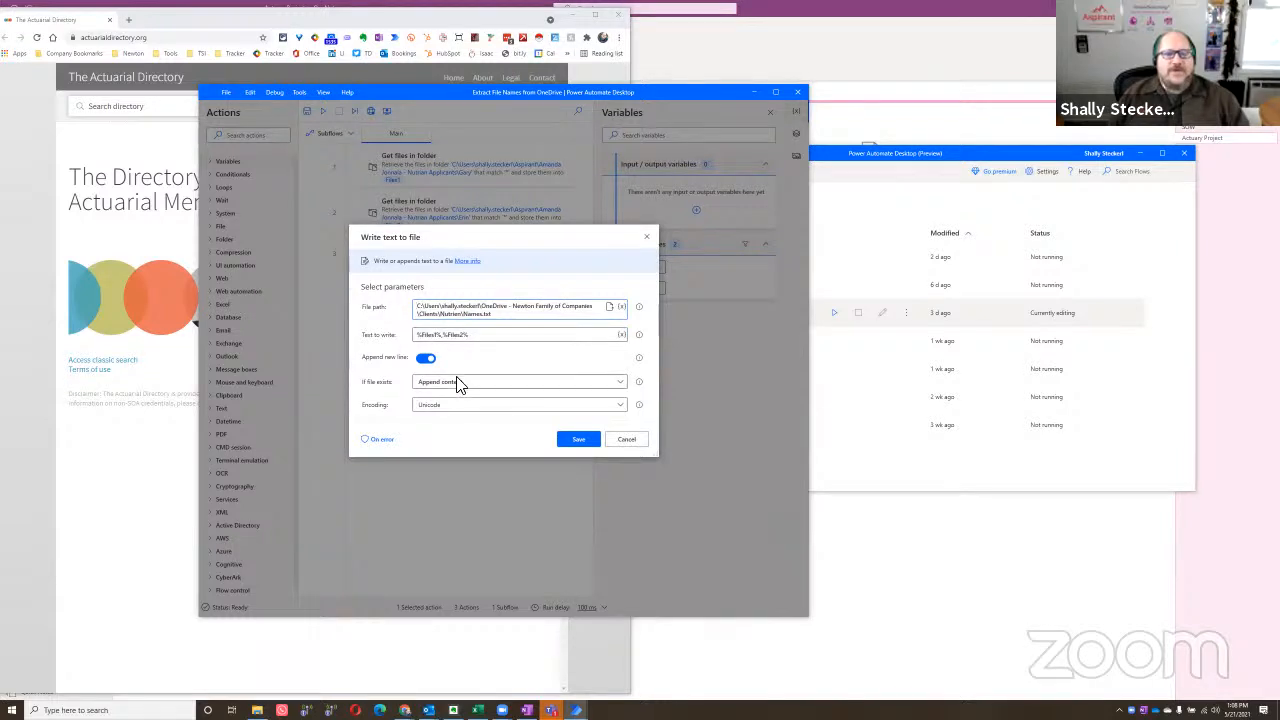
left_click(627, 441)
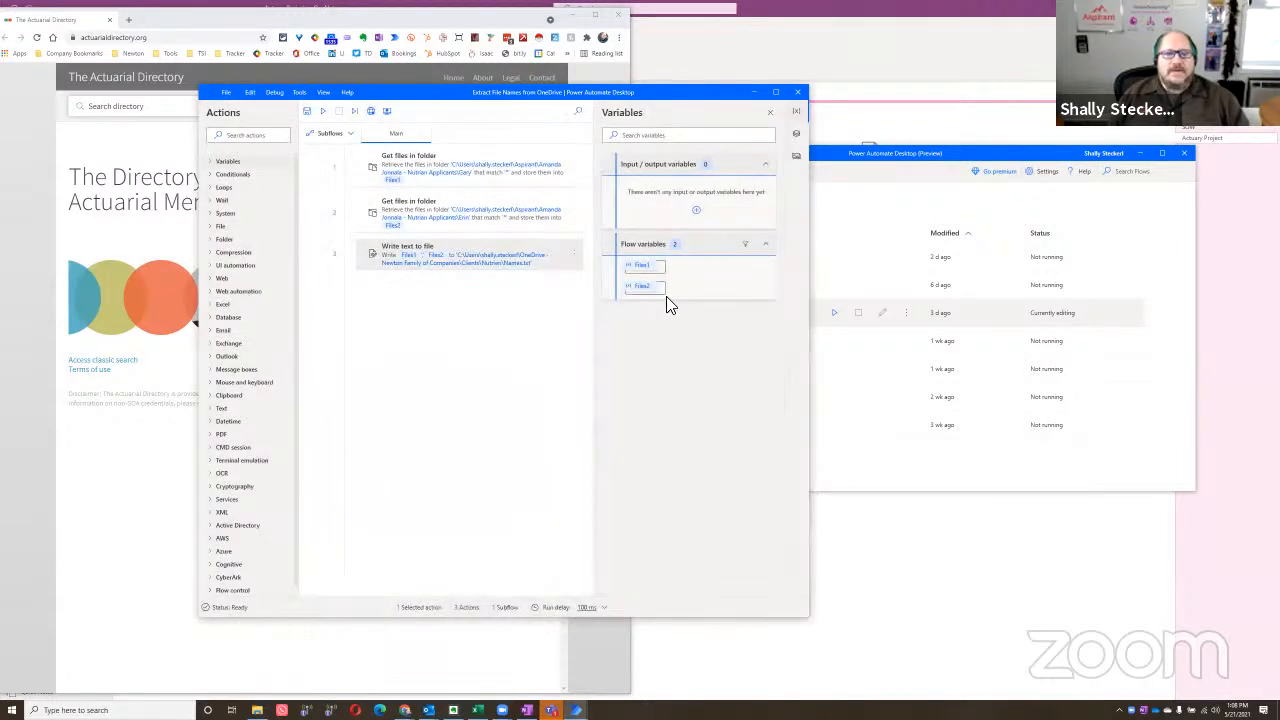
Step: Run the flow, check the applicant folders in File Explorer, and return to the designer
left_click(323, 114)
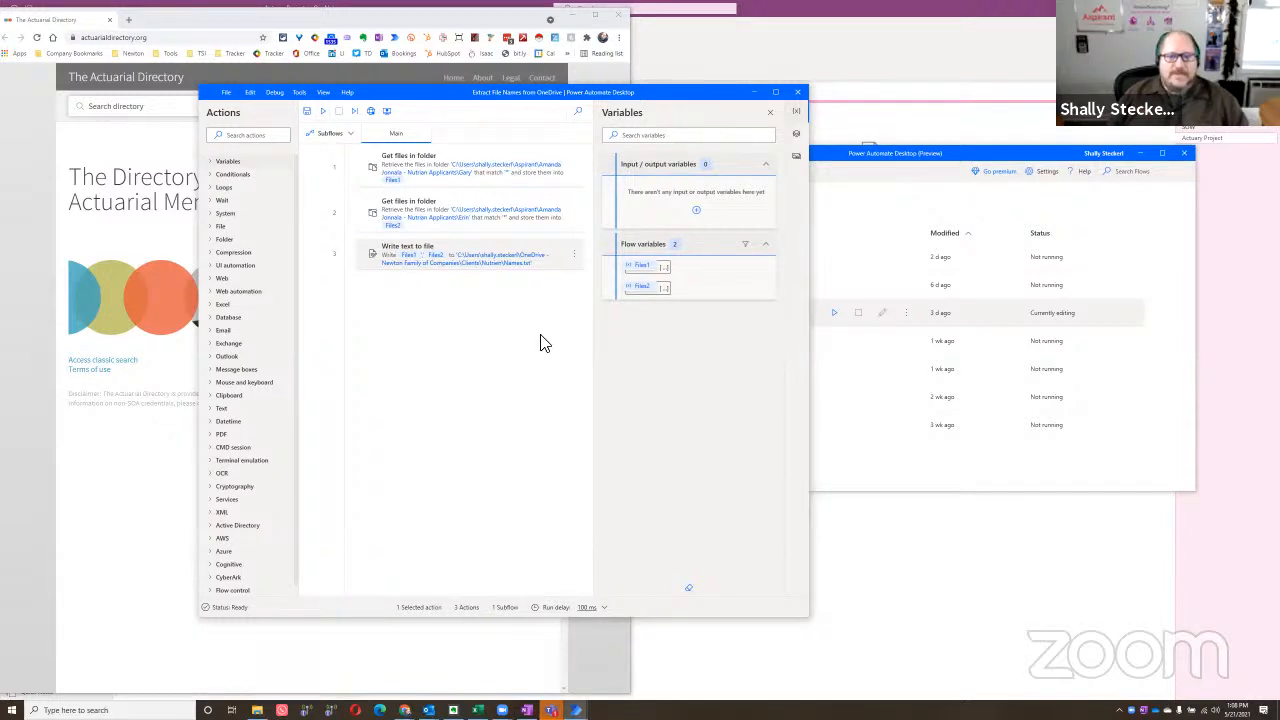
left_click(257, 710)
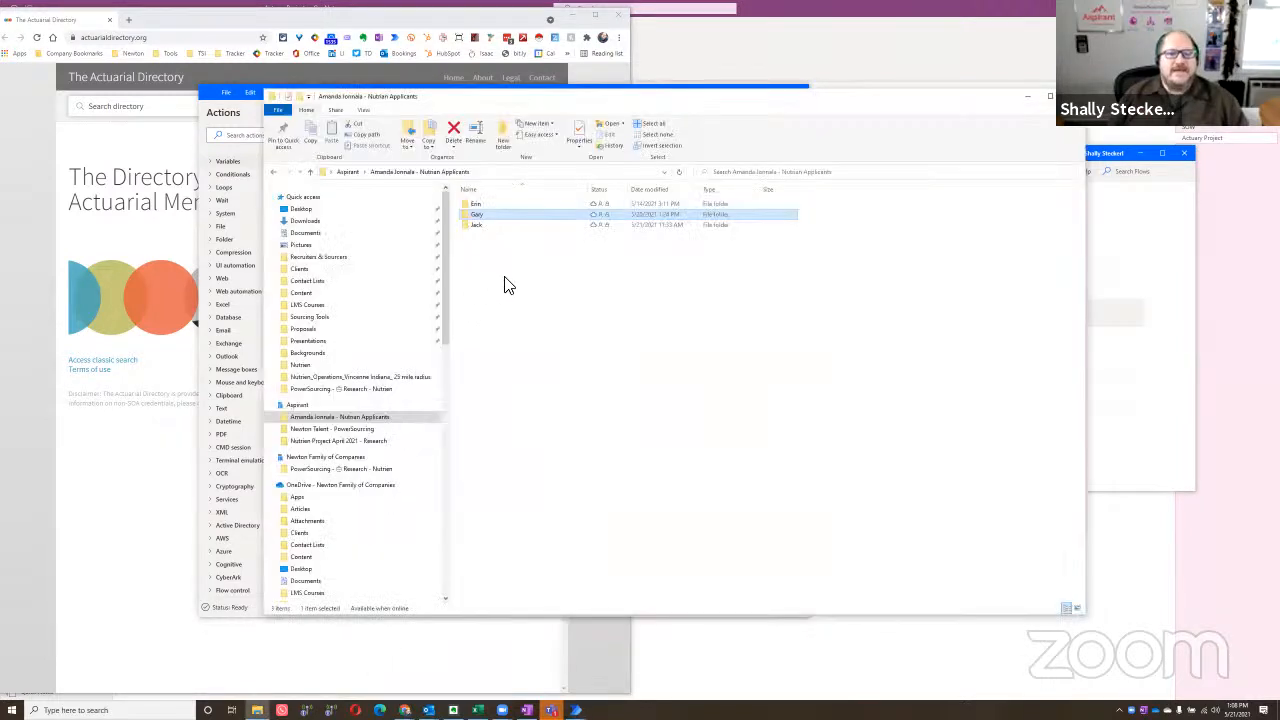
left_click(505, 285)
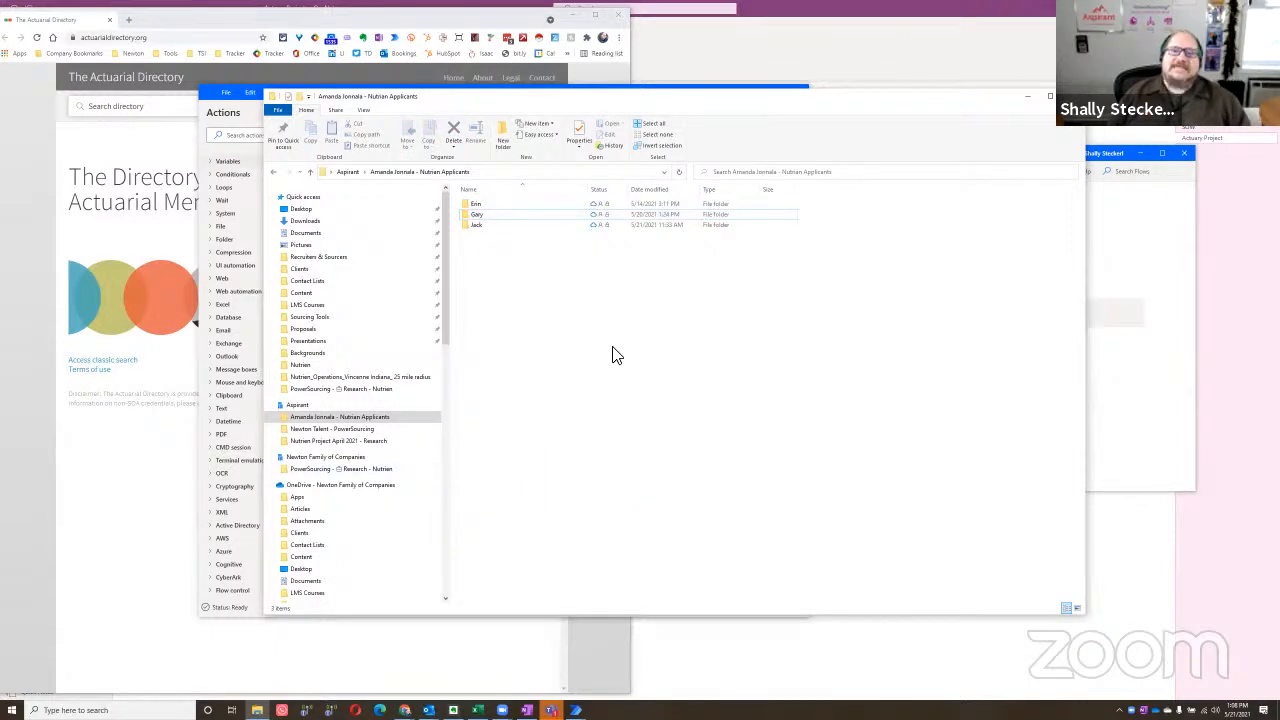
left_click(575, 710)
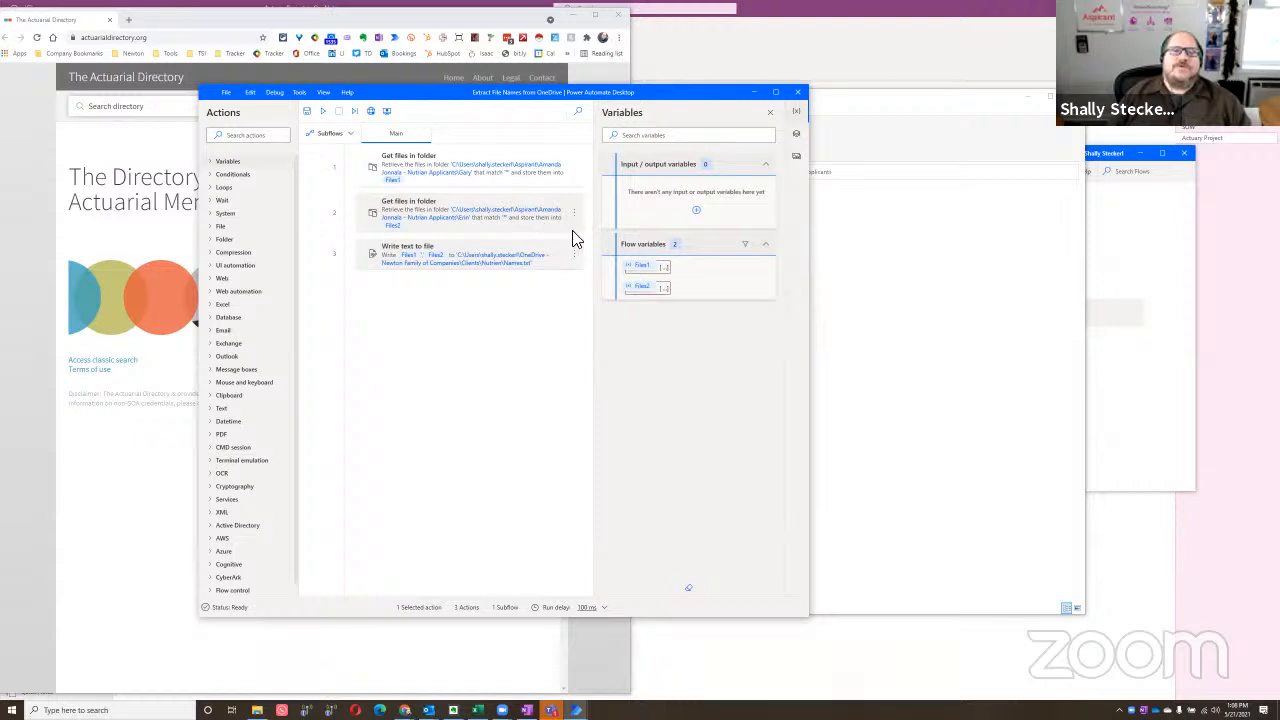
left_click(547, 268)
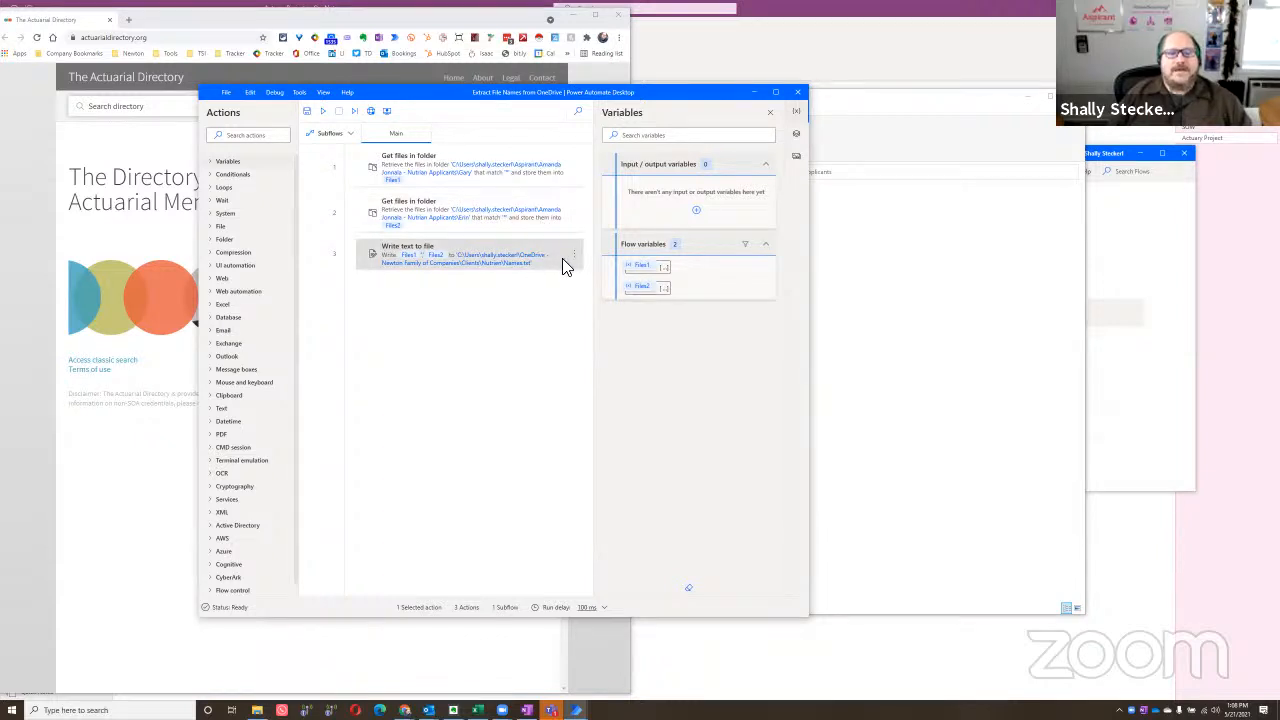
Step: Duplicate the Write text to file action and make step 3 write only %Files1%
right_click(562, 258)
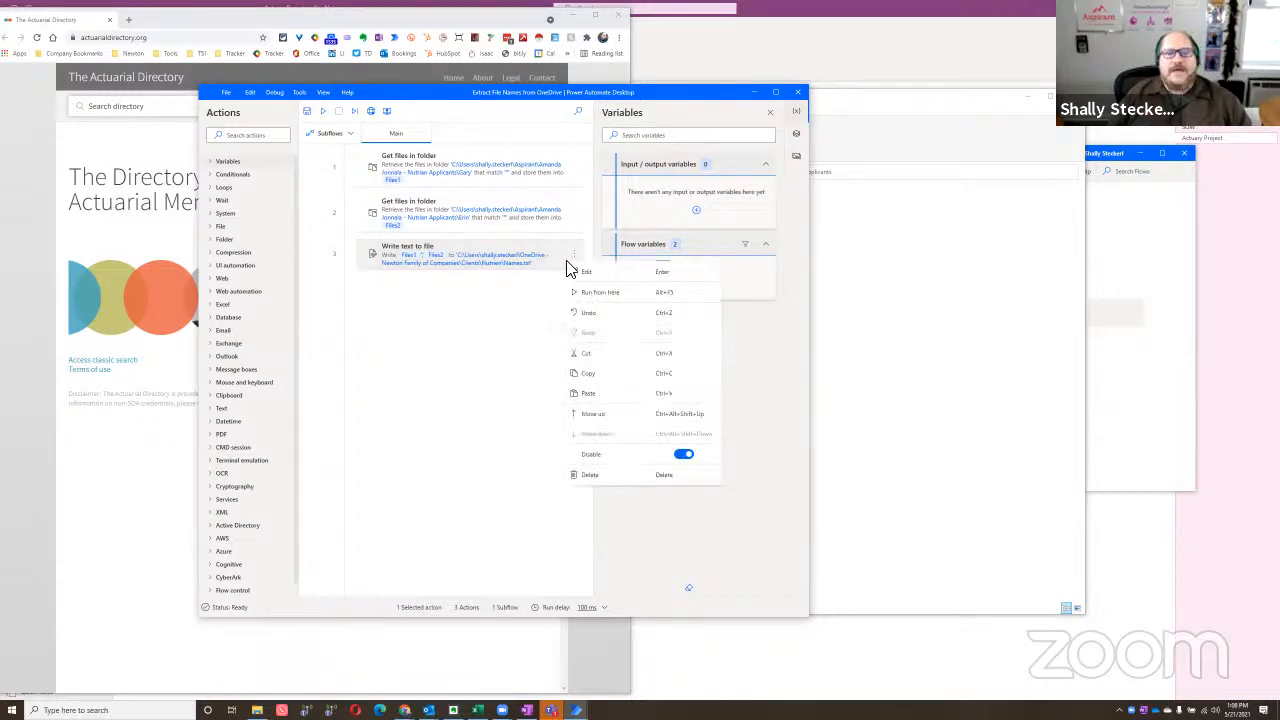
left_click(592, 374)
right_click(497, 316)
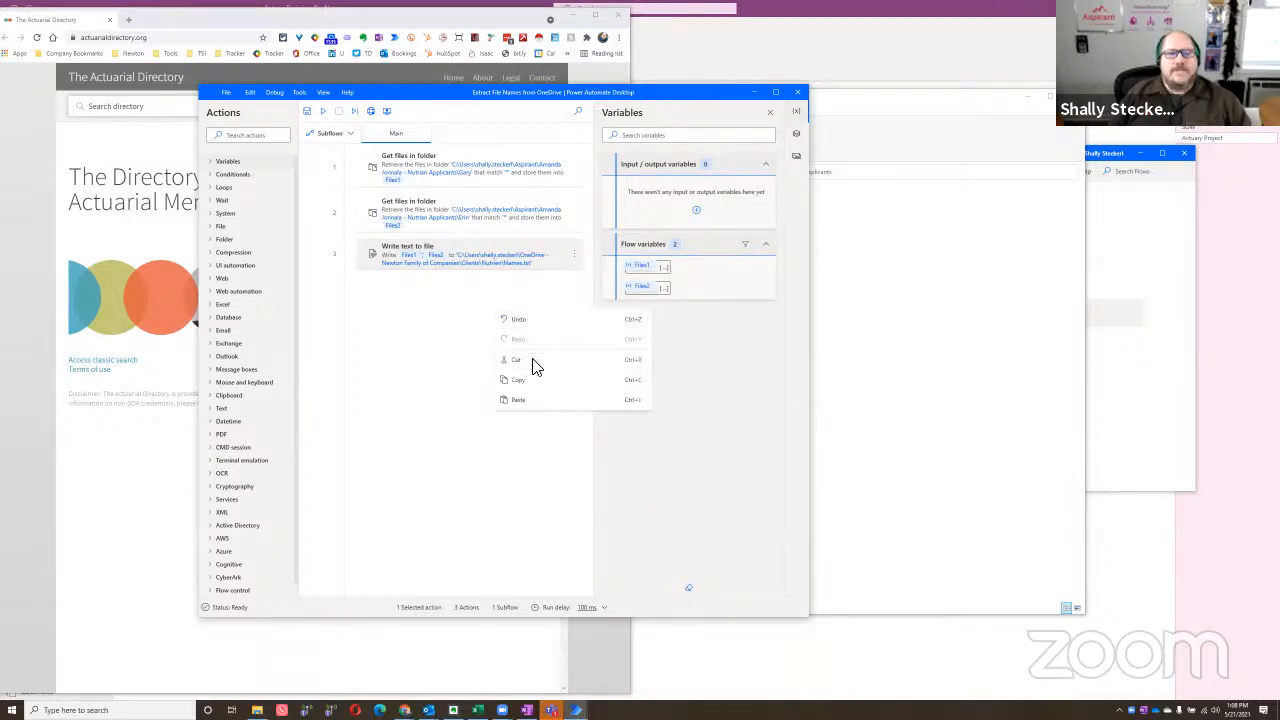
left_click(533, 402)
double_click(564, 254)
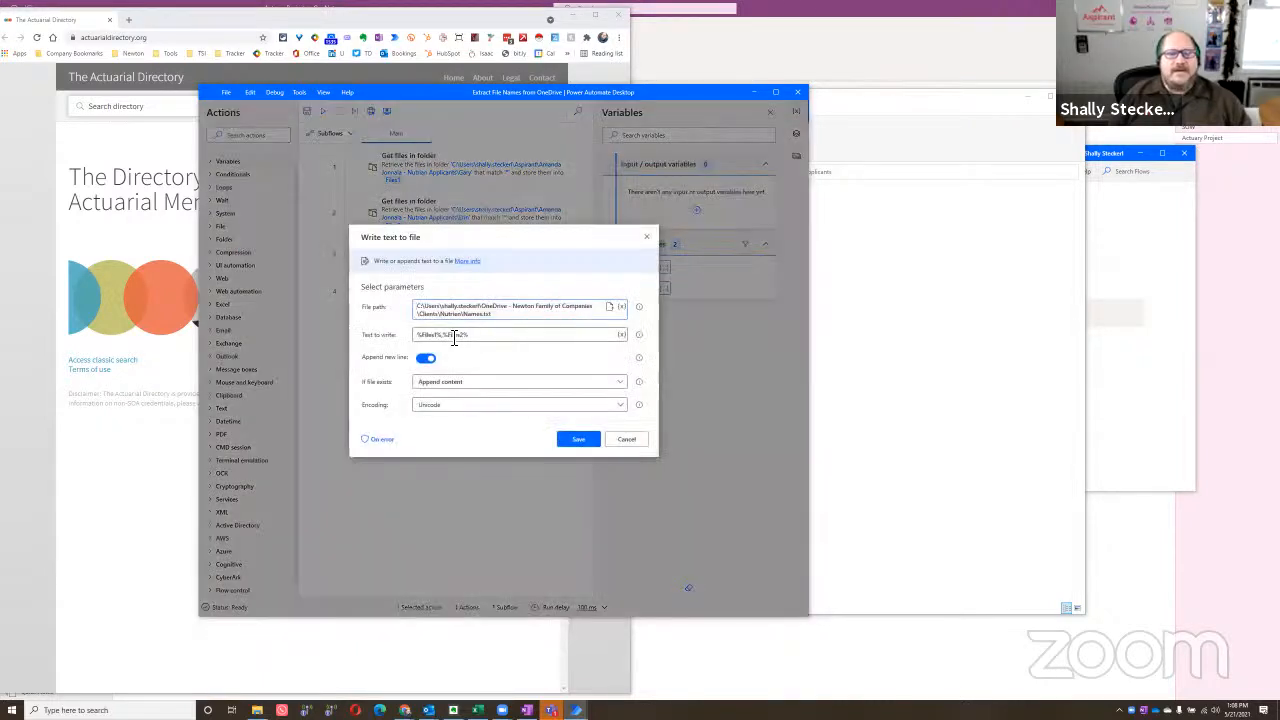
double_click(454, 338)
key("BackSpace")
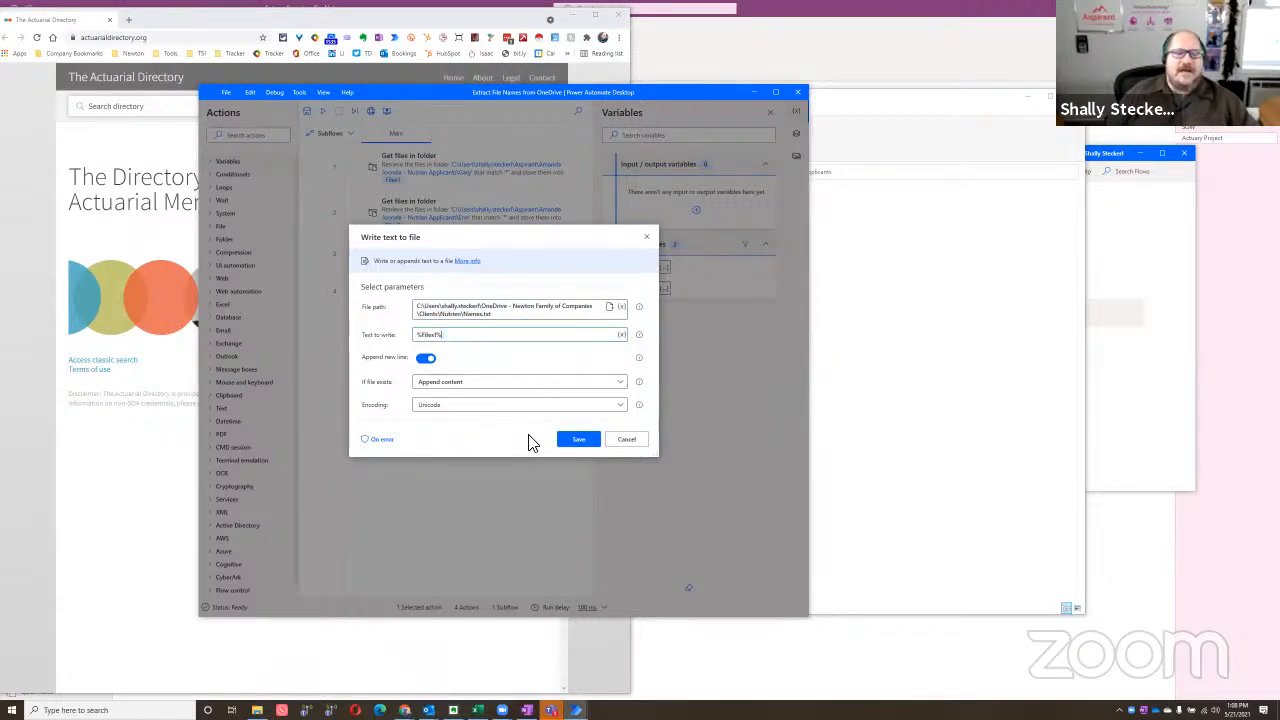
left_click(582, 439)
Step: Make step 4 write only %Files2% and move the Files1 write step after the first Get files
double_click(563, 303)
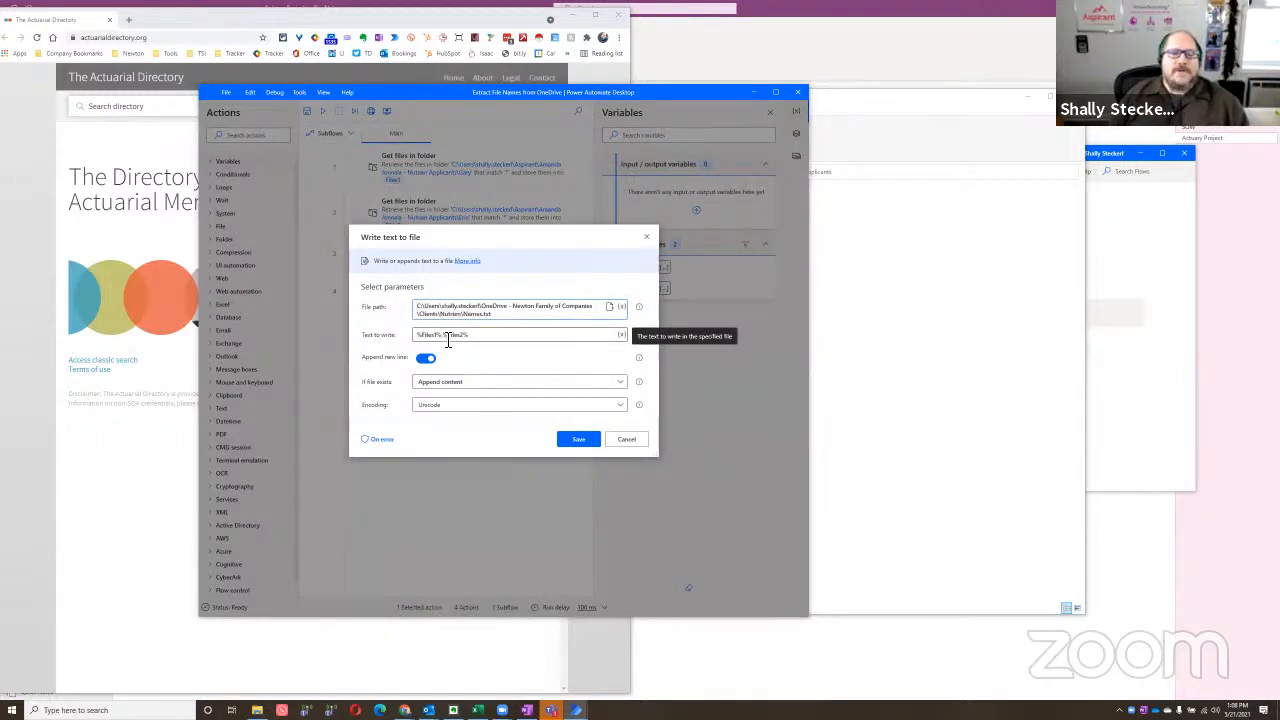
left_click_drag(447, 335, 415, 335)
key("BackSpace")
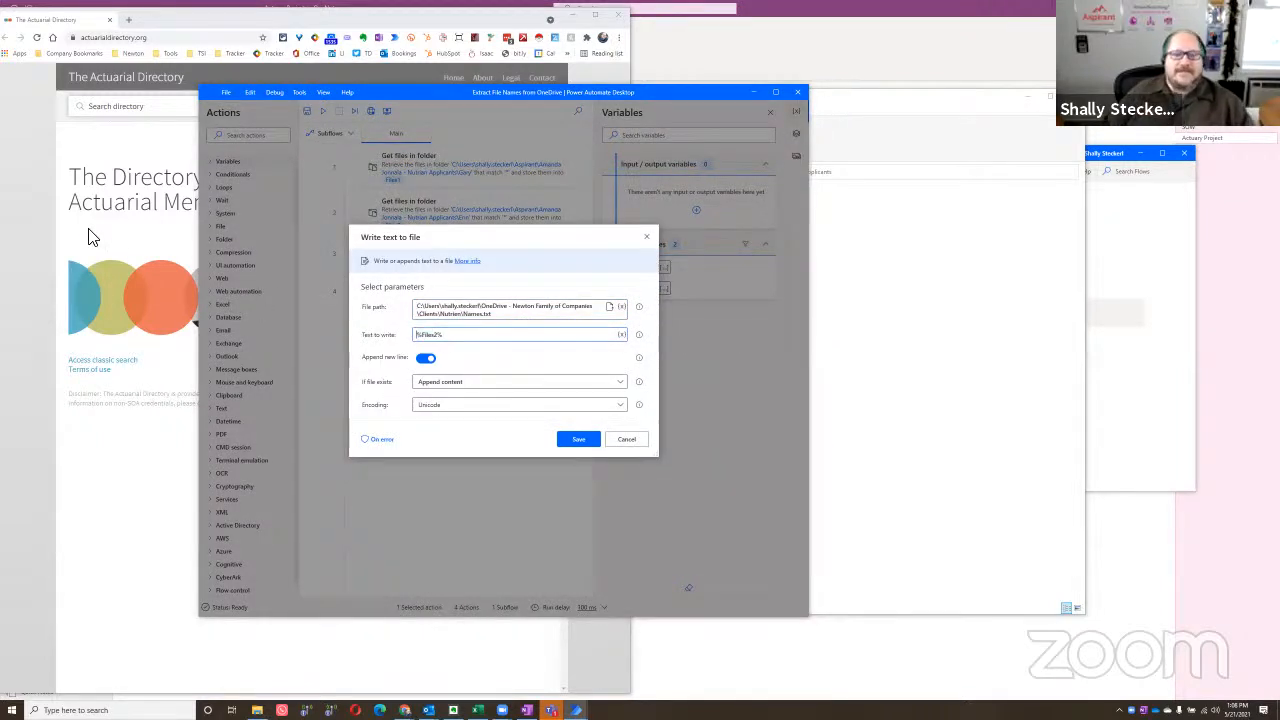
left_click(587, 440)
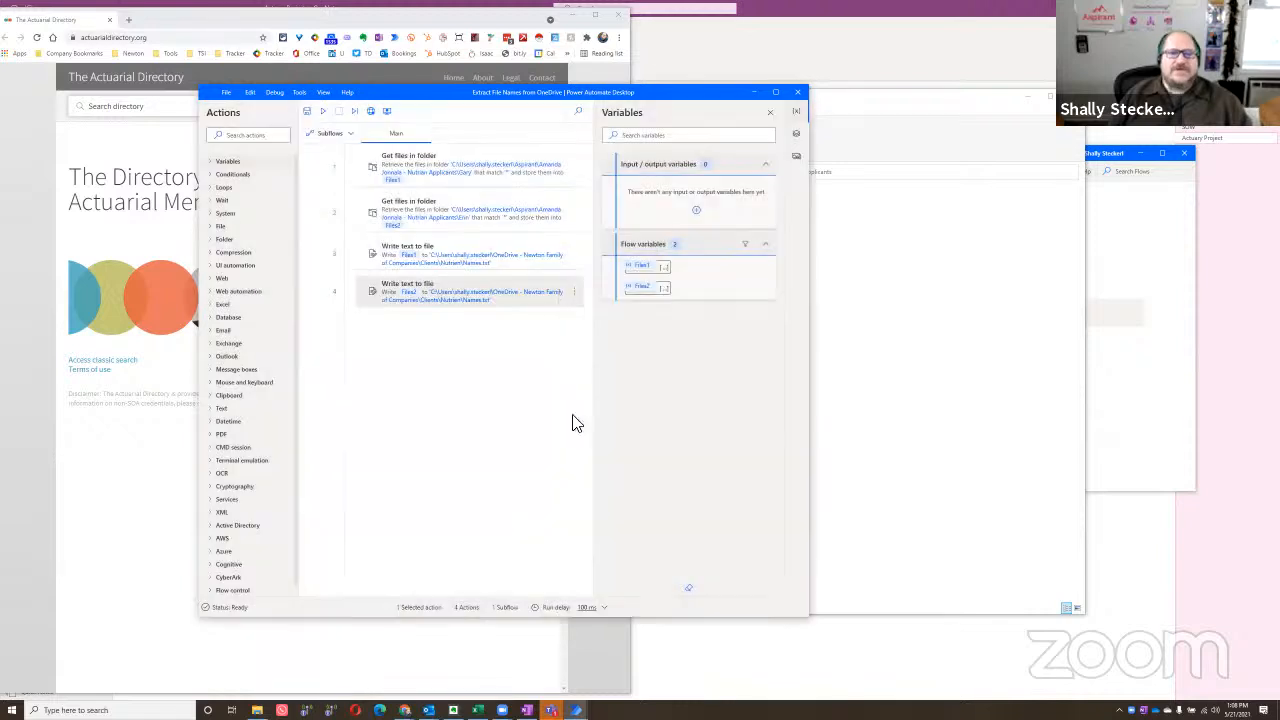
left_click_drag(554, 262, 538, 190)
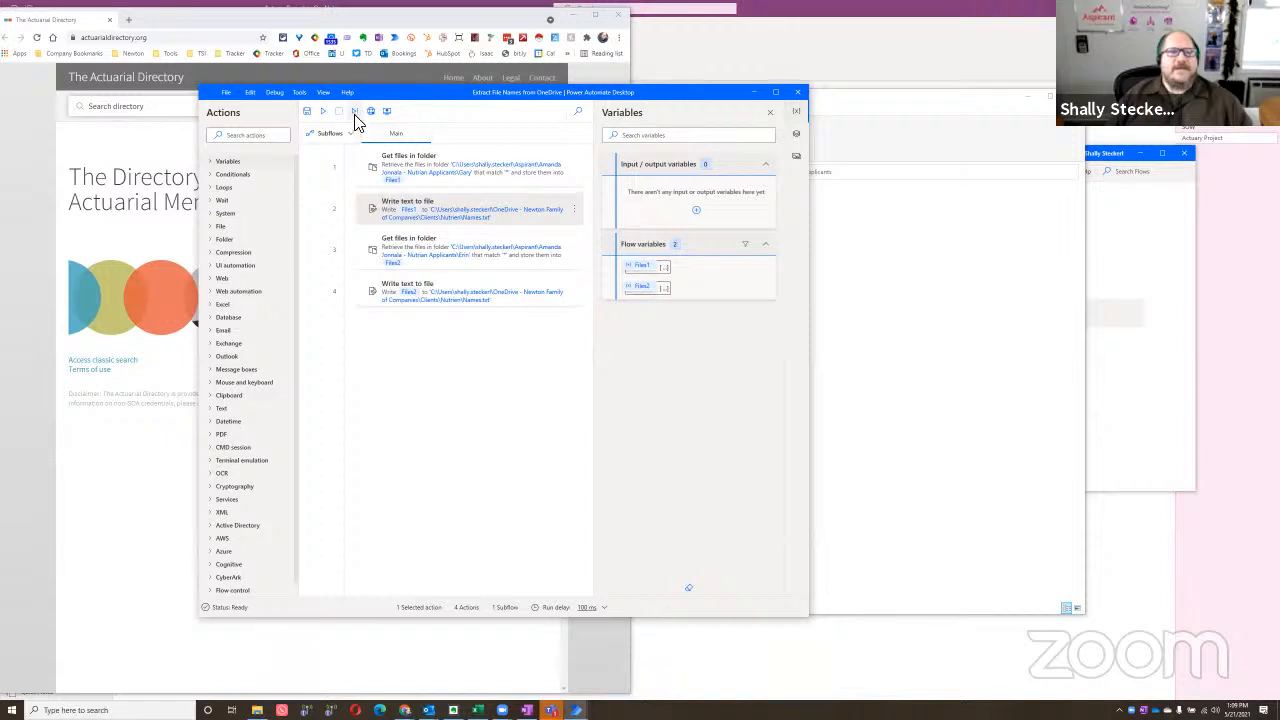
left_click(322, 112)
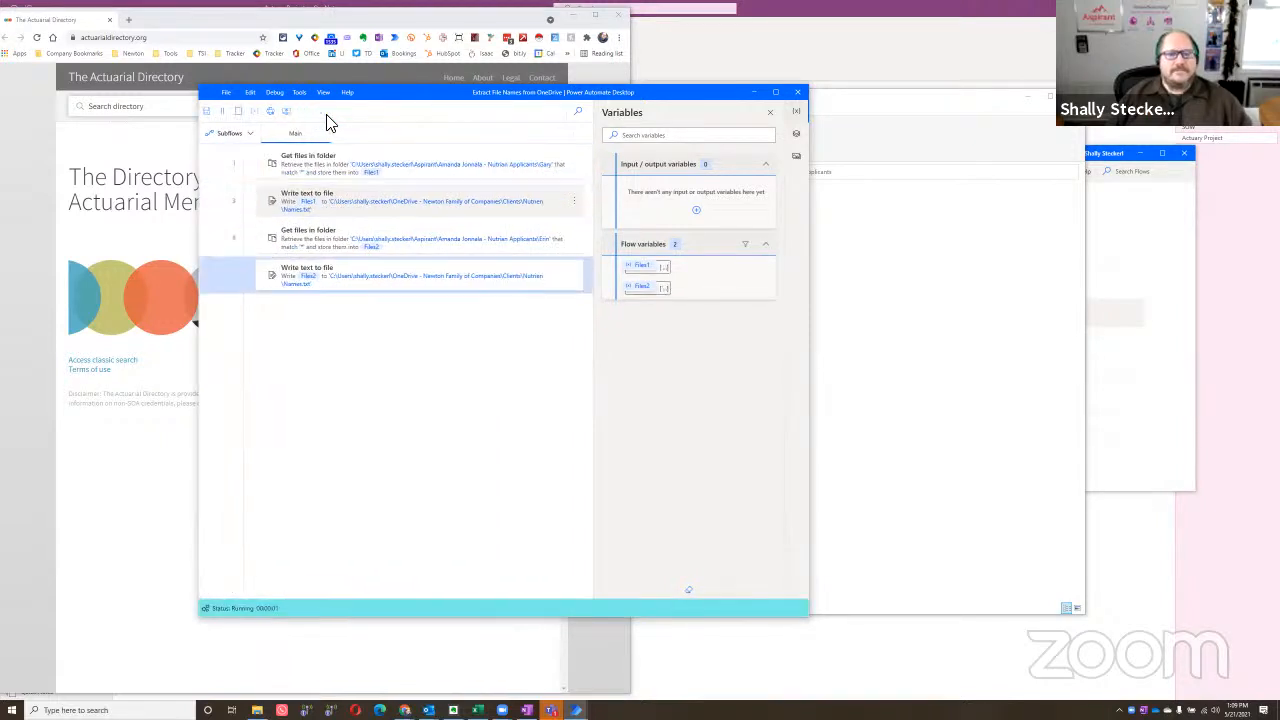
left_click(905, 117)
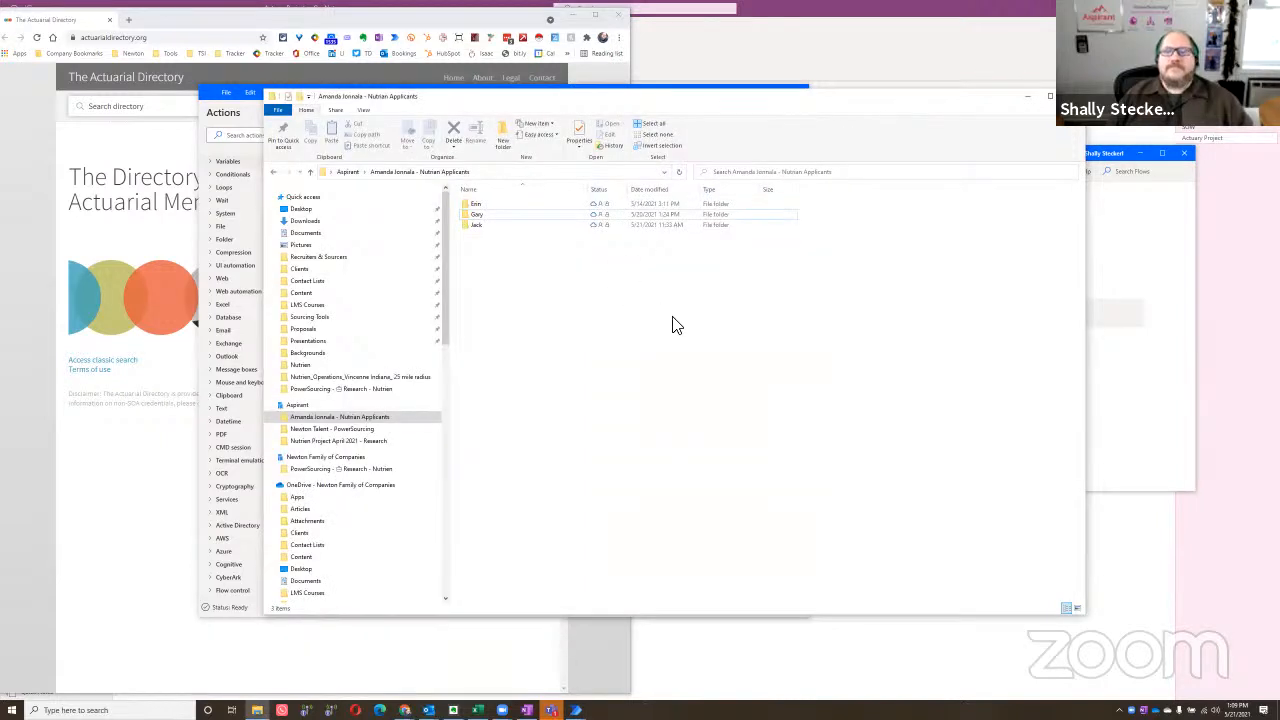
key("alt+Tab")
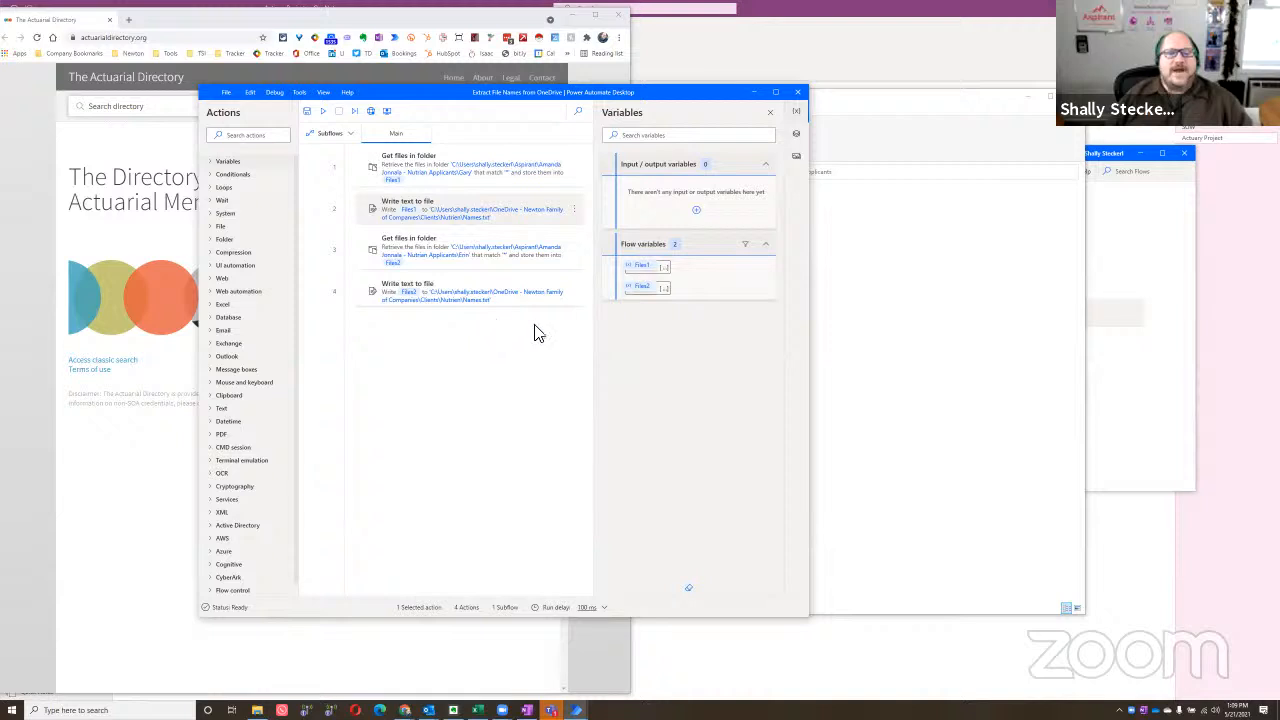
left_click(1018, 244)
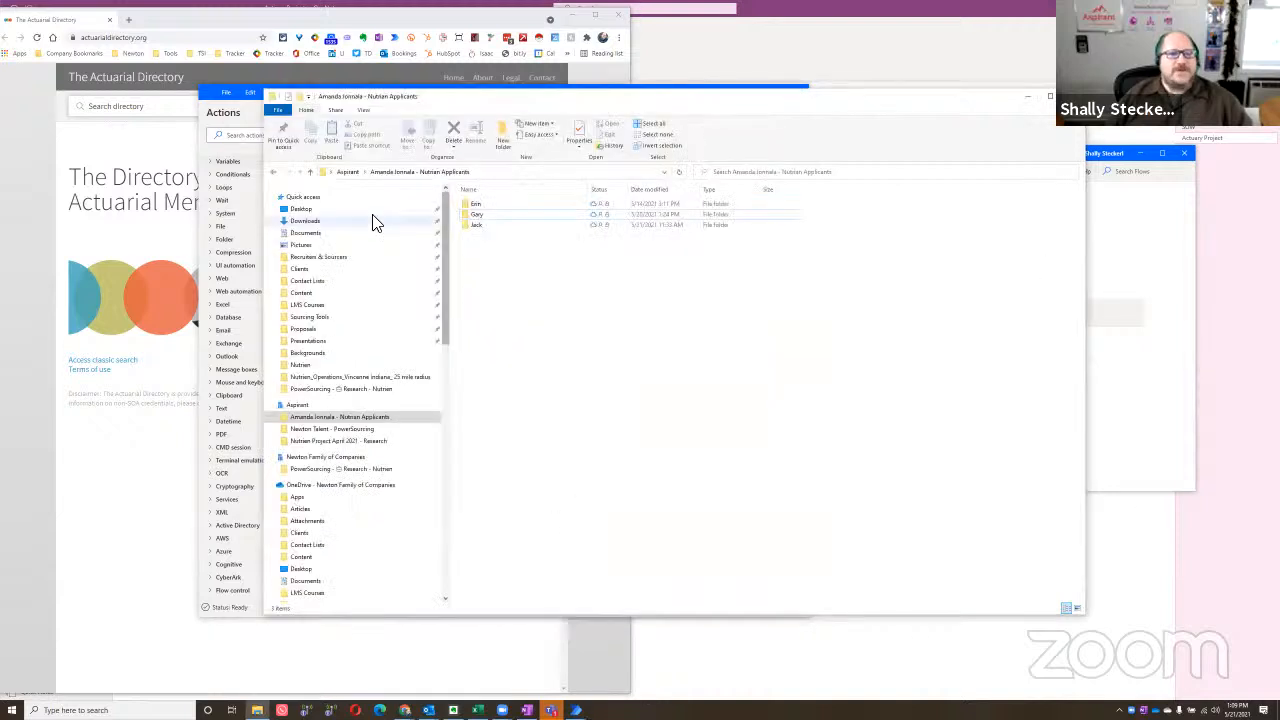
Step: Open Names.txt from Clients > Nutrien in Notepad and scroll through the applicant file paths
left_click(300, 269)
double_click(517, 258)
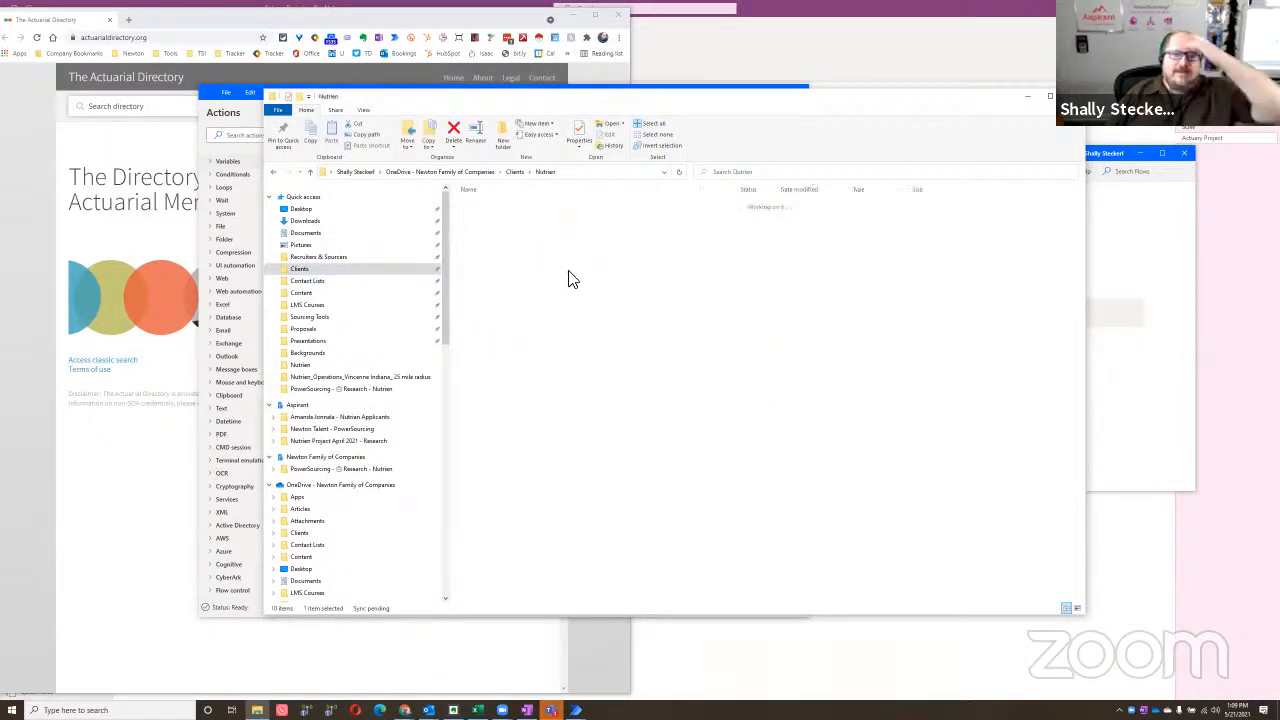
double_click(495, 206)
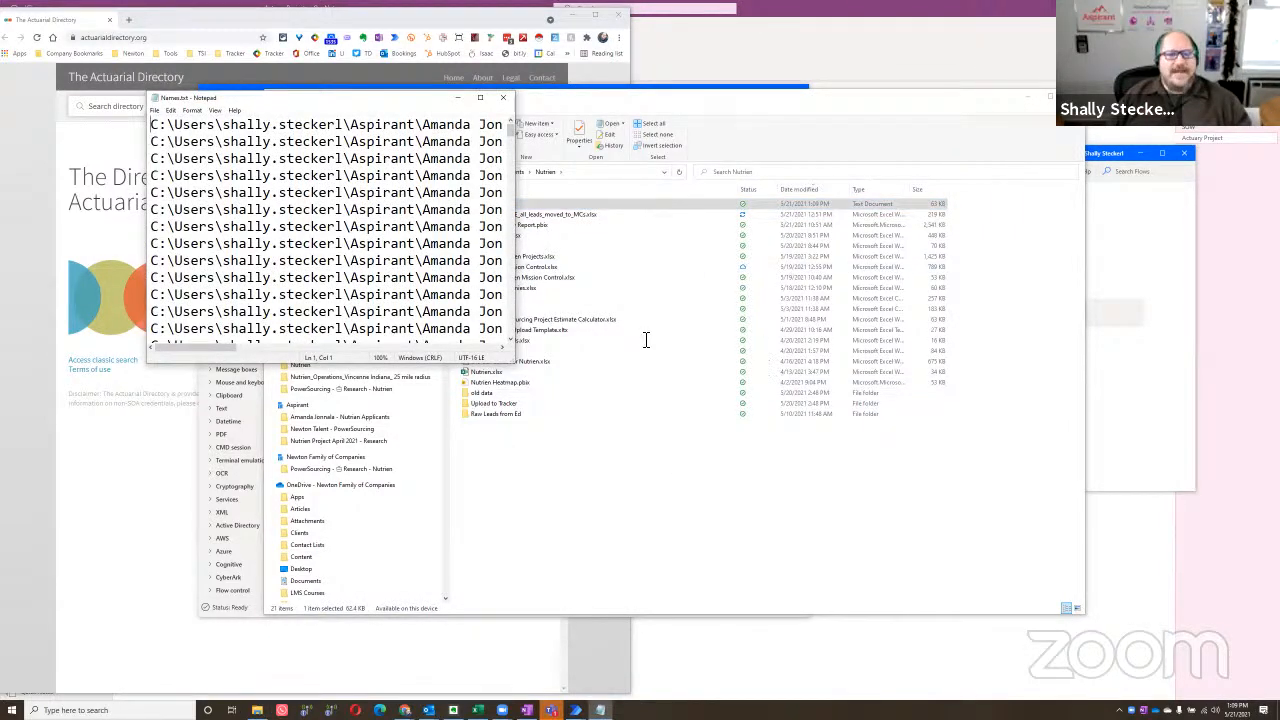
left_click_drag(514, 362, 1206, 621)
scroll(734, 302, "down", 20)
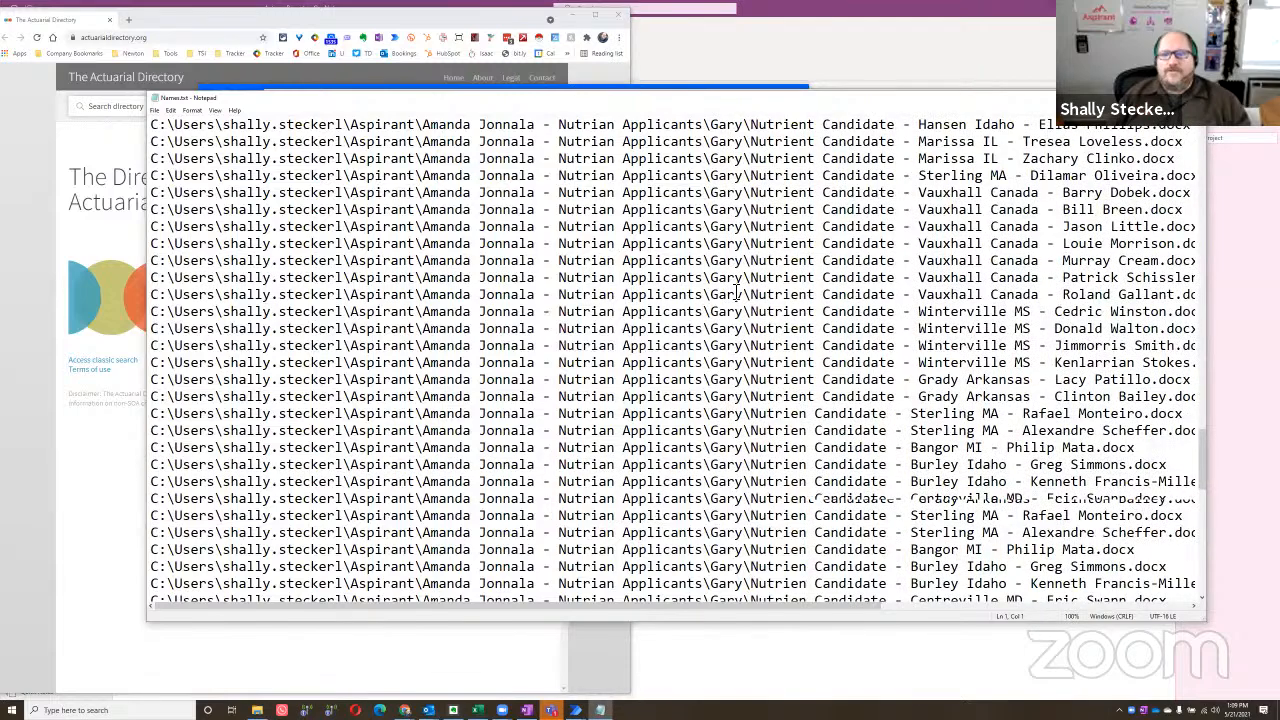
left_click(736, 295)
double_click(736, 295)
scroll(736, 295, "up", 20)
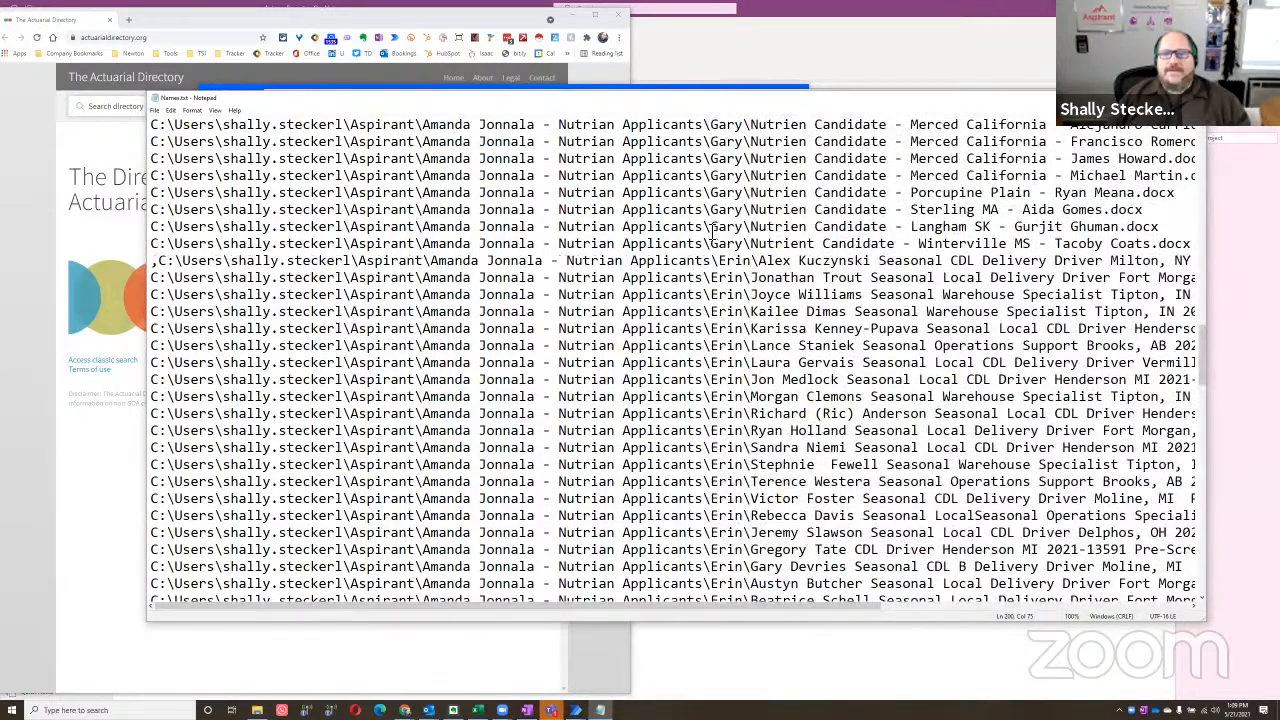
scroll(955, 185, "up", 10)
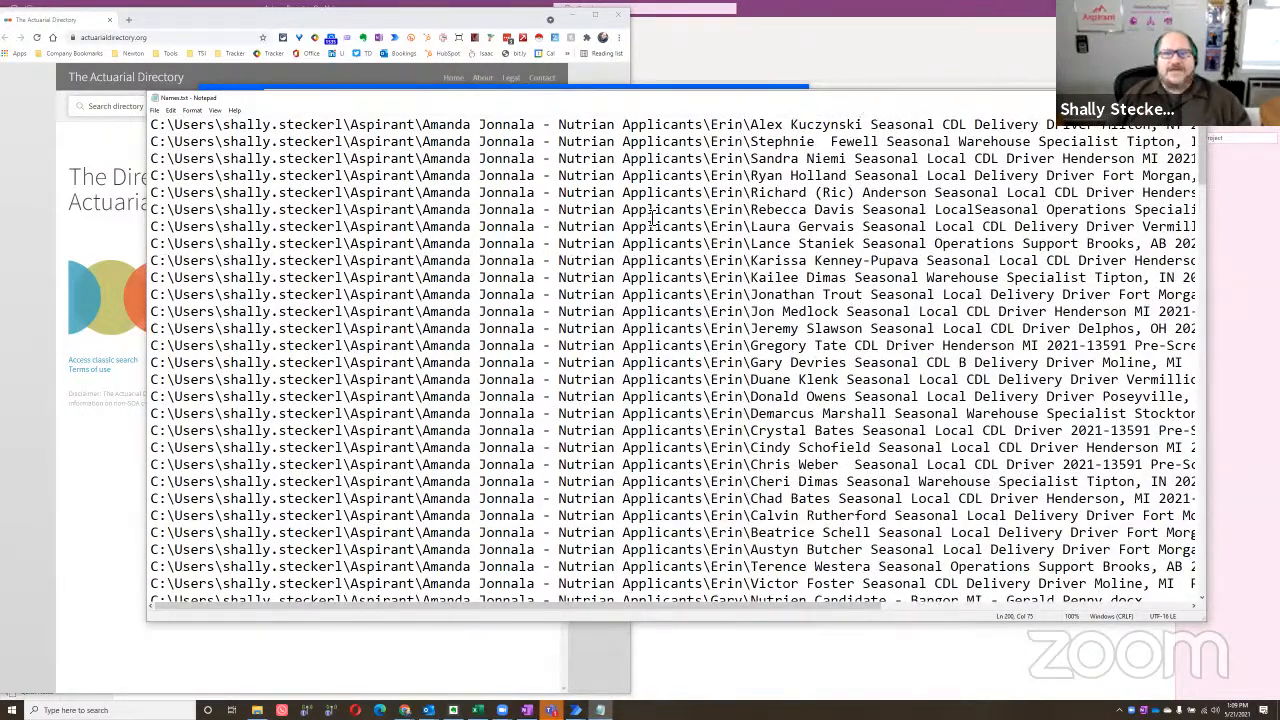
left_click_drag(790, 98, 645, 76)
scroll(646, 250, "down", 20)
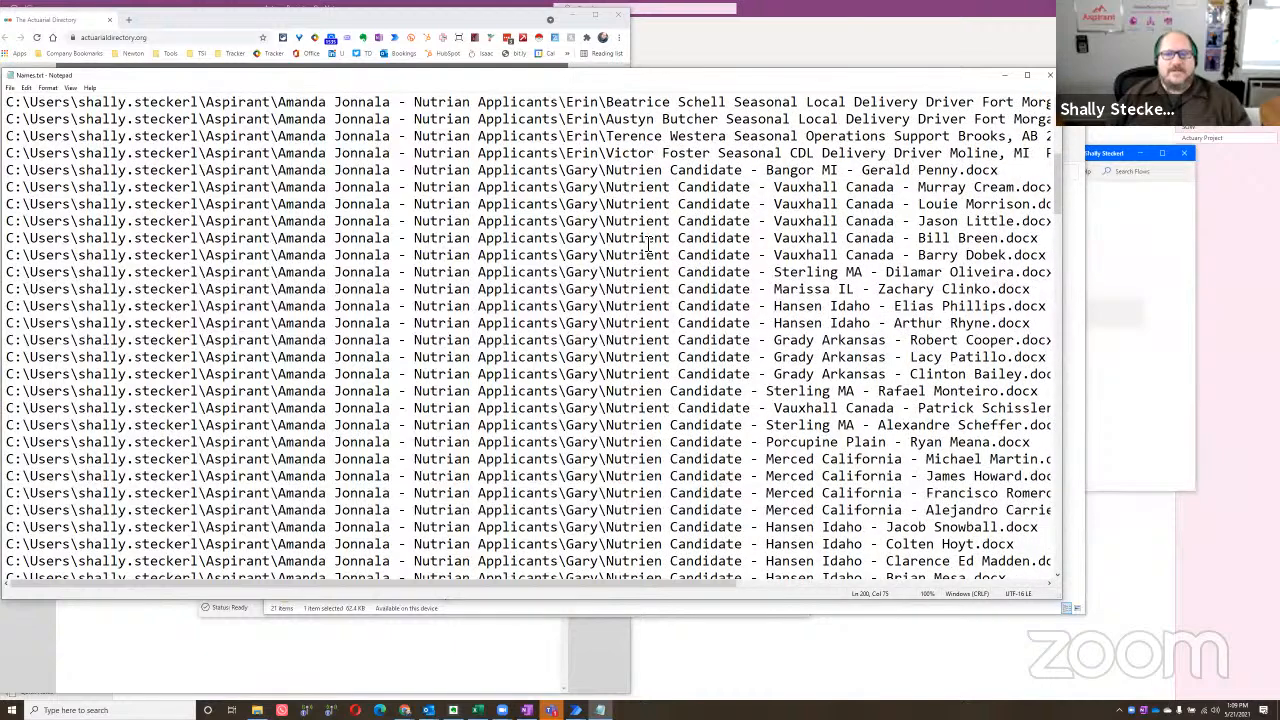
scroll(1000, 150, "up", 7)
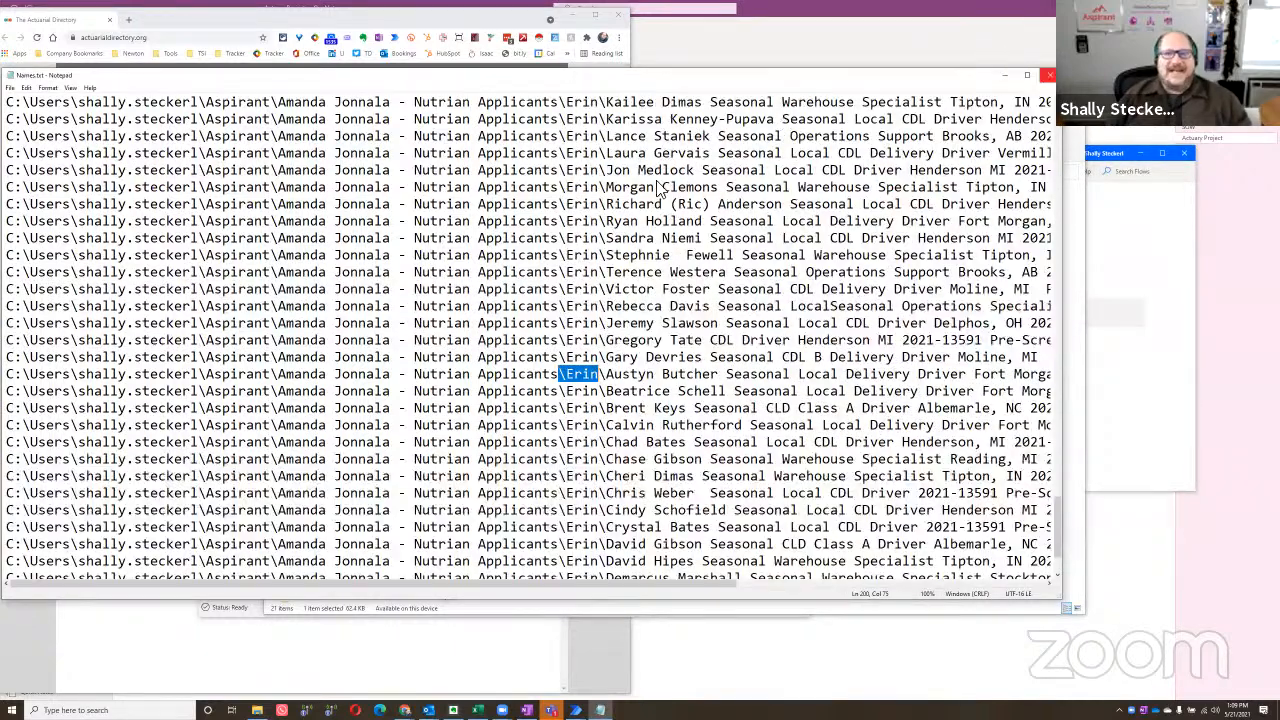
Step: Close Notepad, delete Names.txt from the Nutrien folder, and return to Power Automate
left_click(1049, 75)
right_click(496, 207)
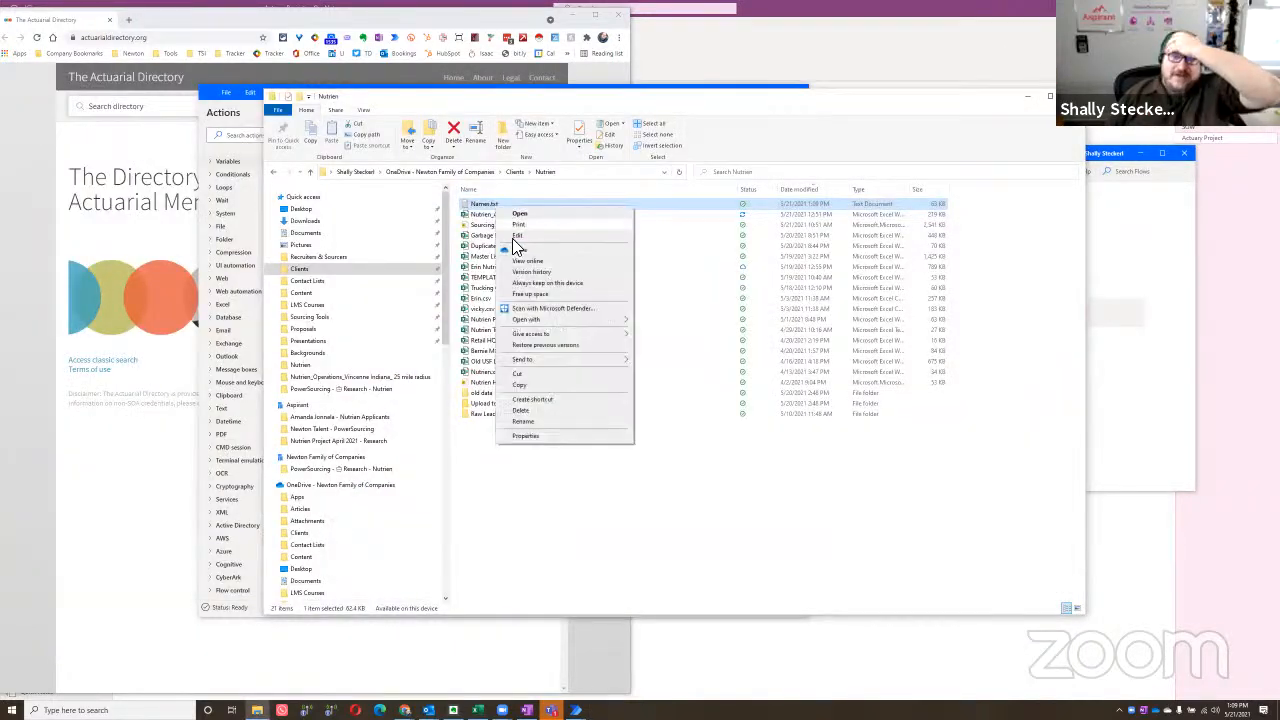
left_click(534, 410)
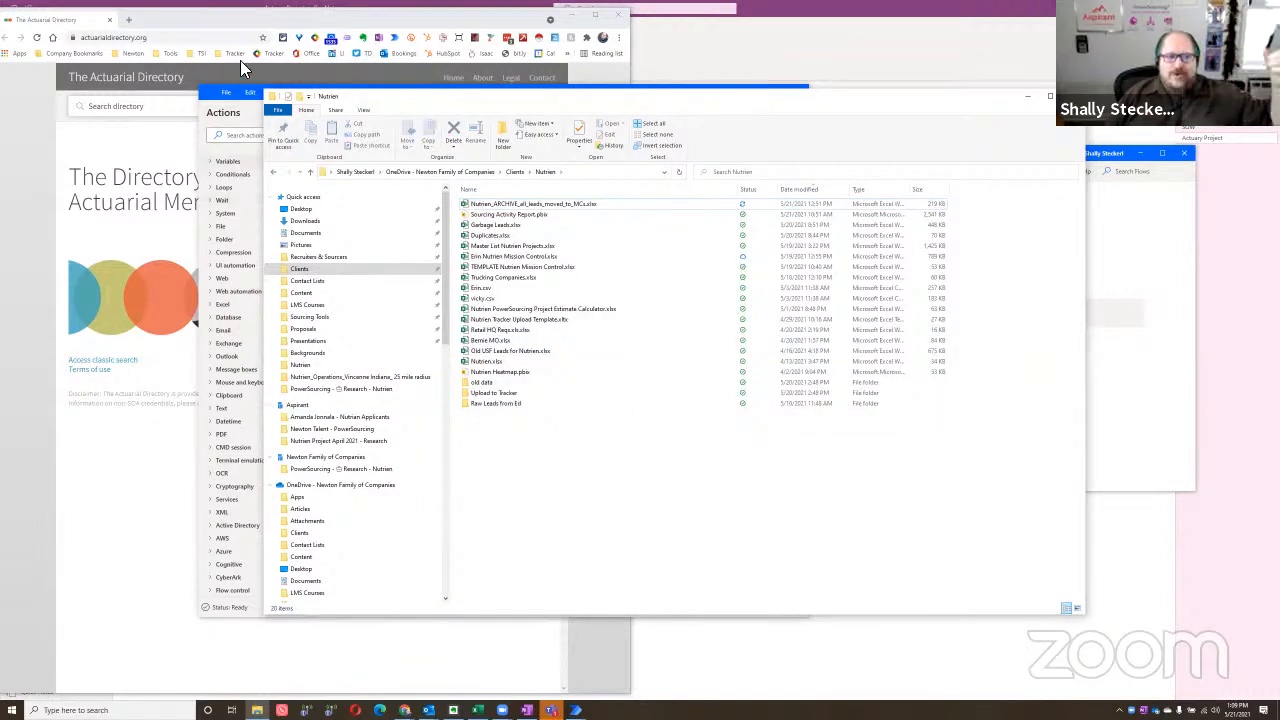
left_click(250, 118)
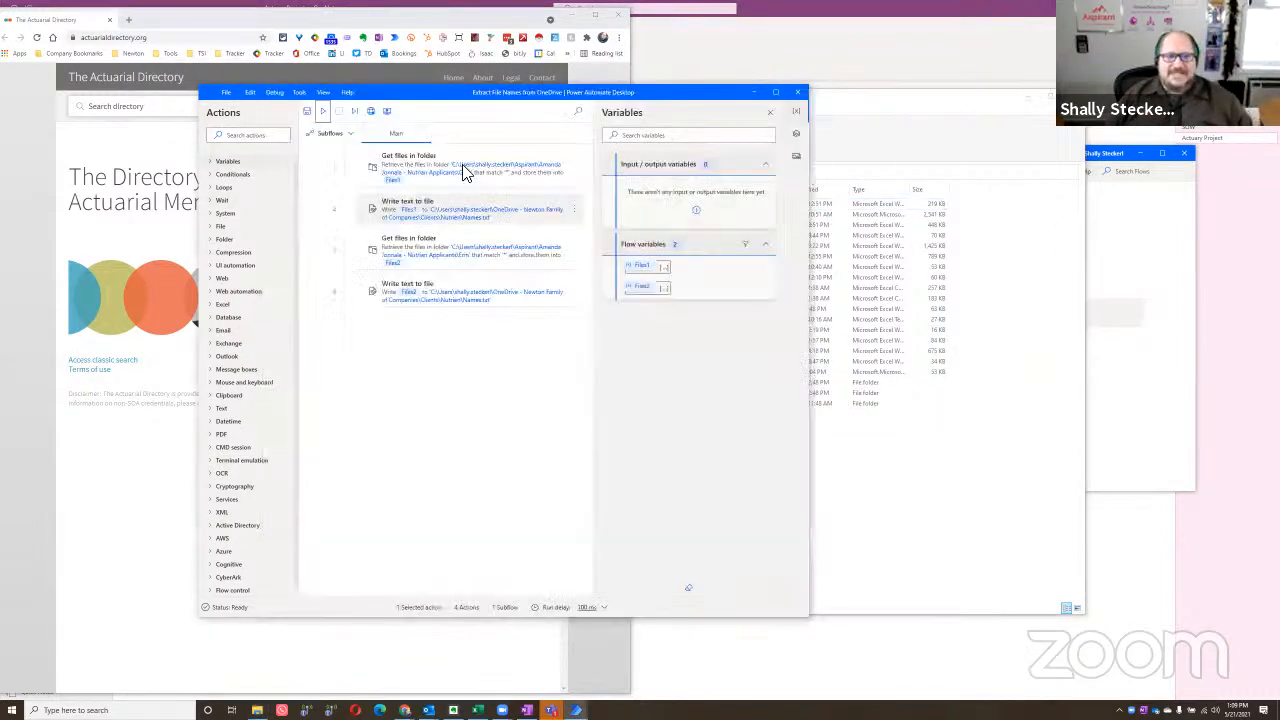
Step: Delete the first Write text to file step and set the remaining one to write %Files1% %Files2%
double_click(505, 268)
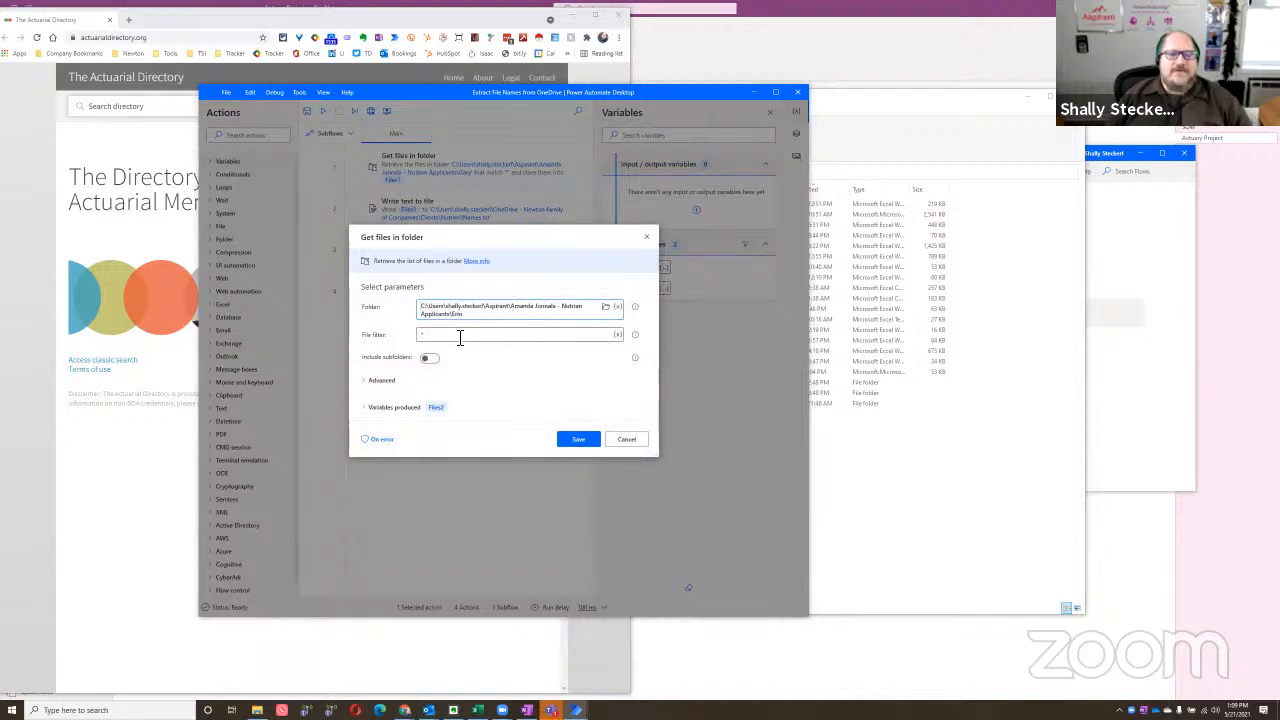
left_click(626, 439)
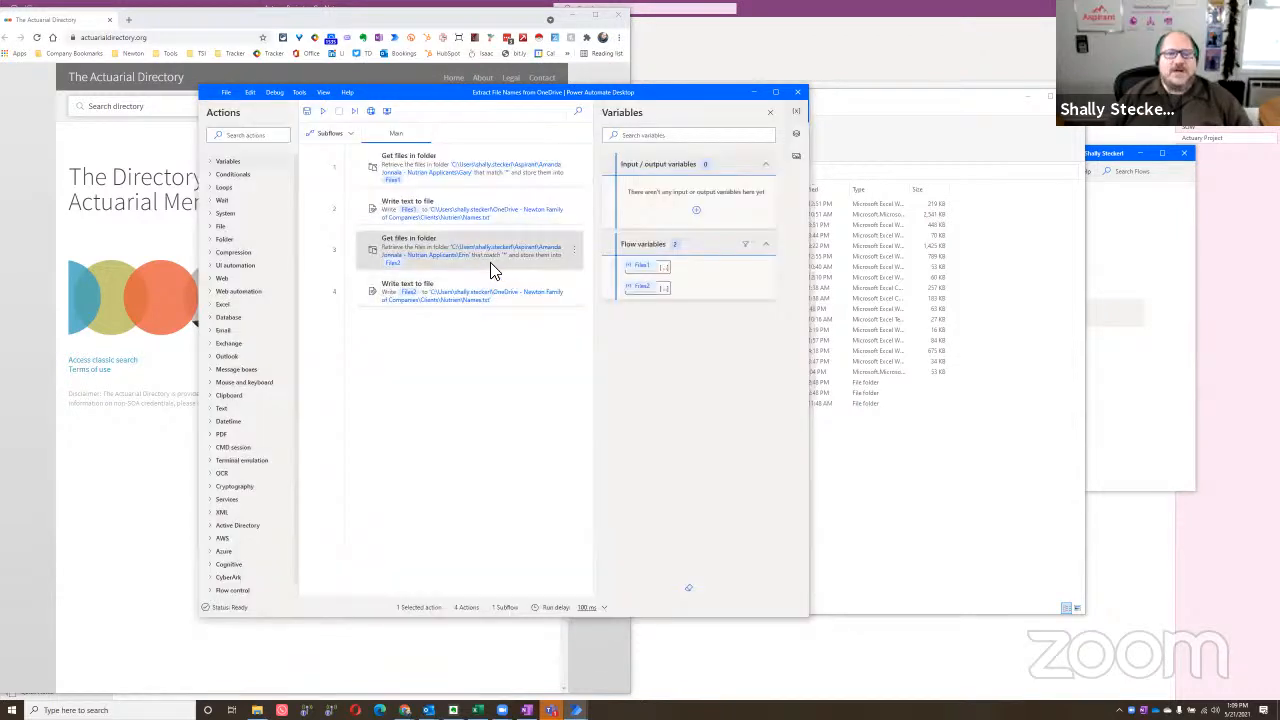
left_click(576, 208)
left_click(600, 412)
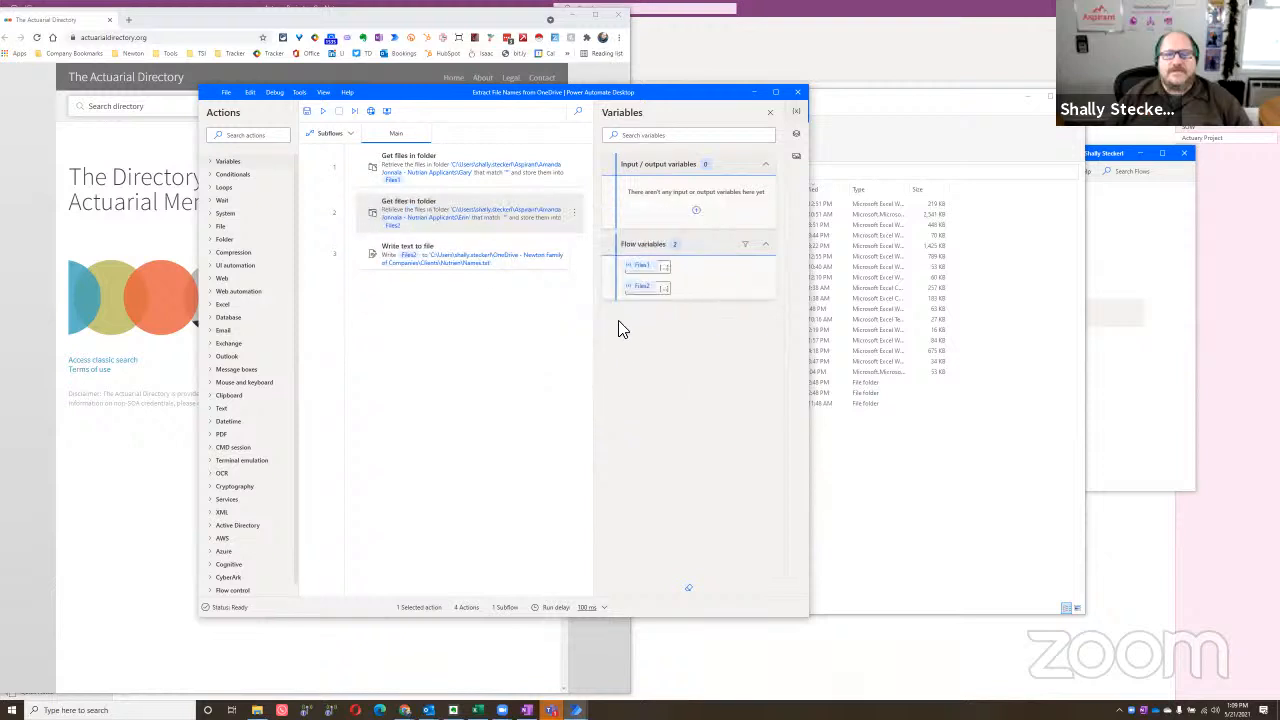
double_click(572, 254)
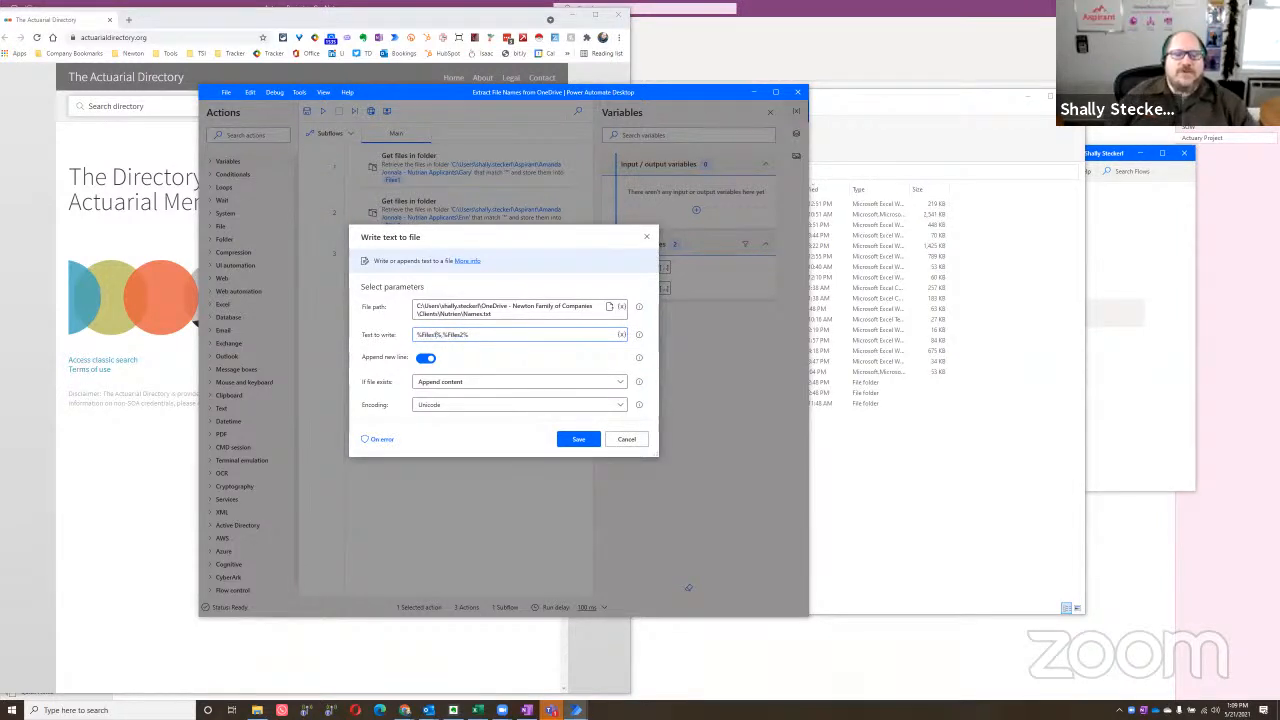
left_click(575, 440)
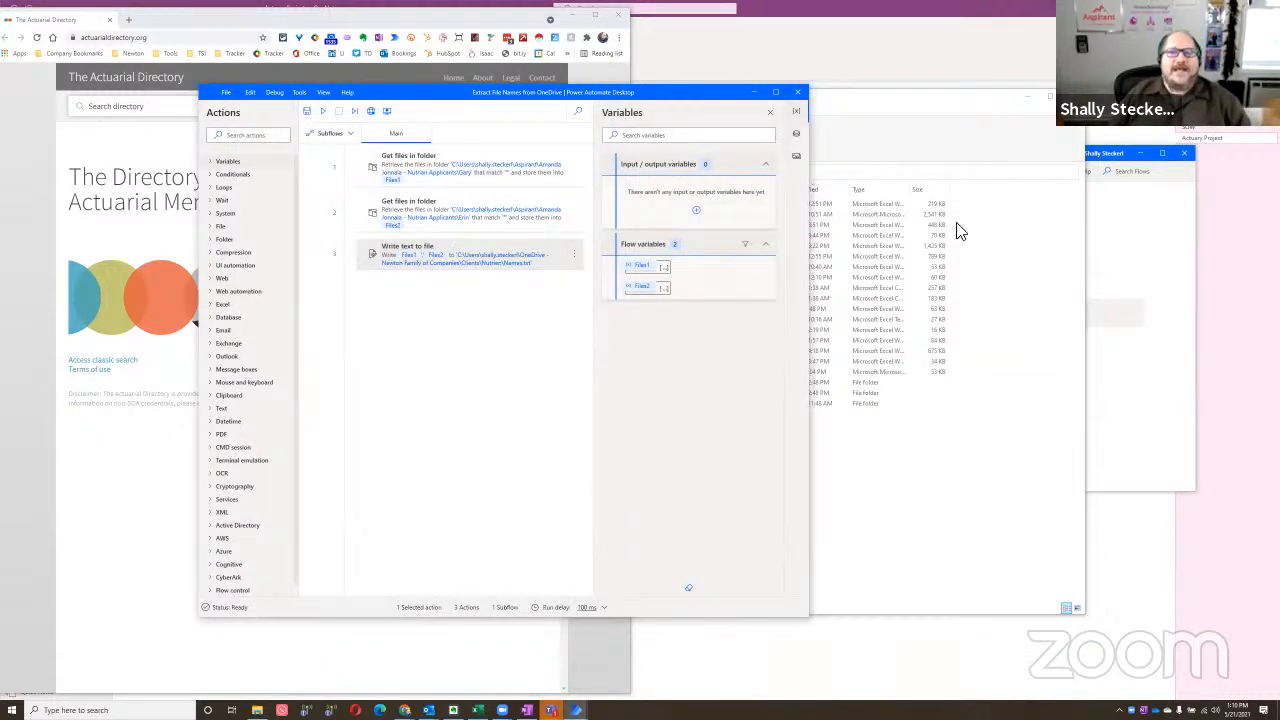
Step: Rerun the flow and select the regenerated Names.txt in the Nutrien folder
left_click(952, 155)
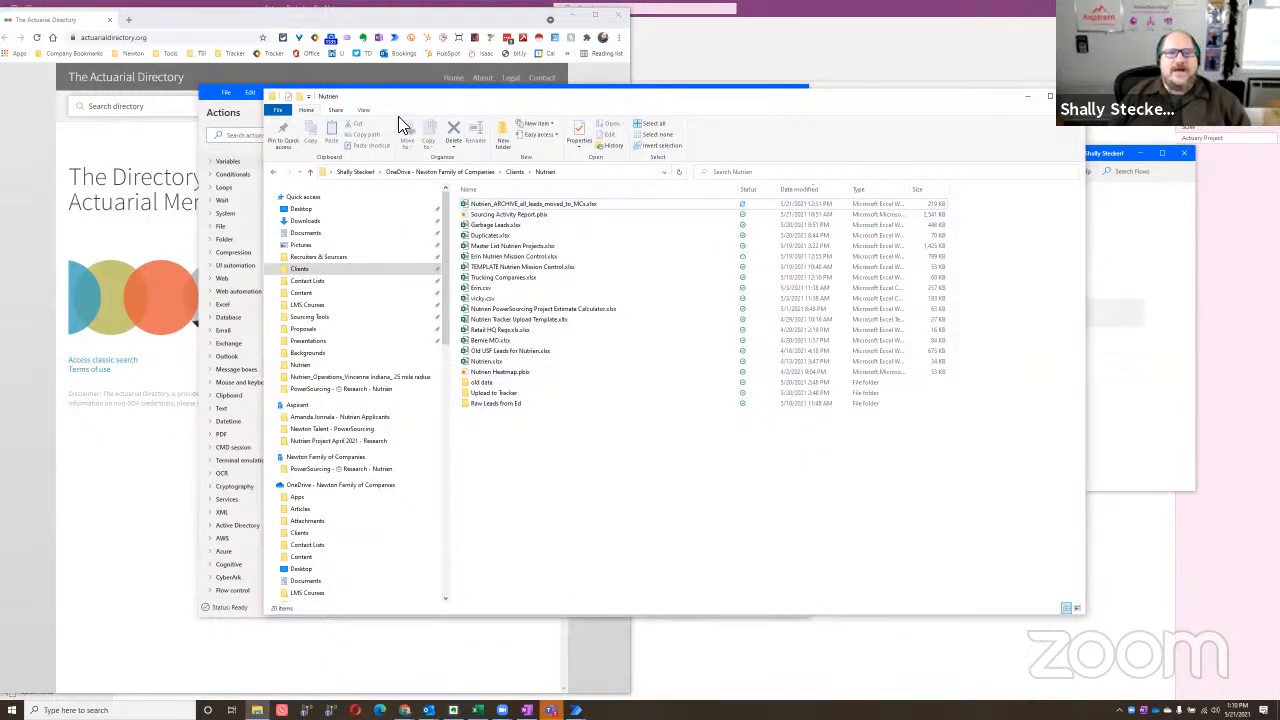
left_click(254, 116)
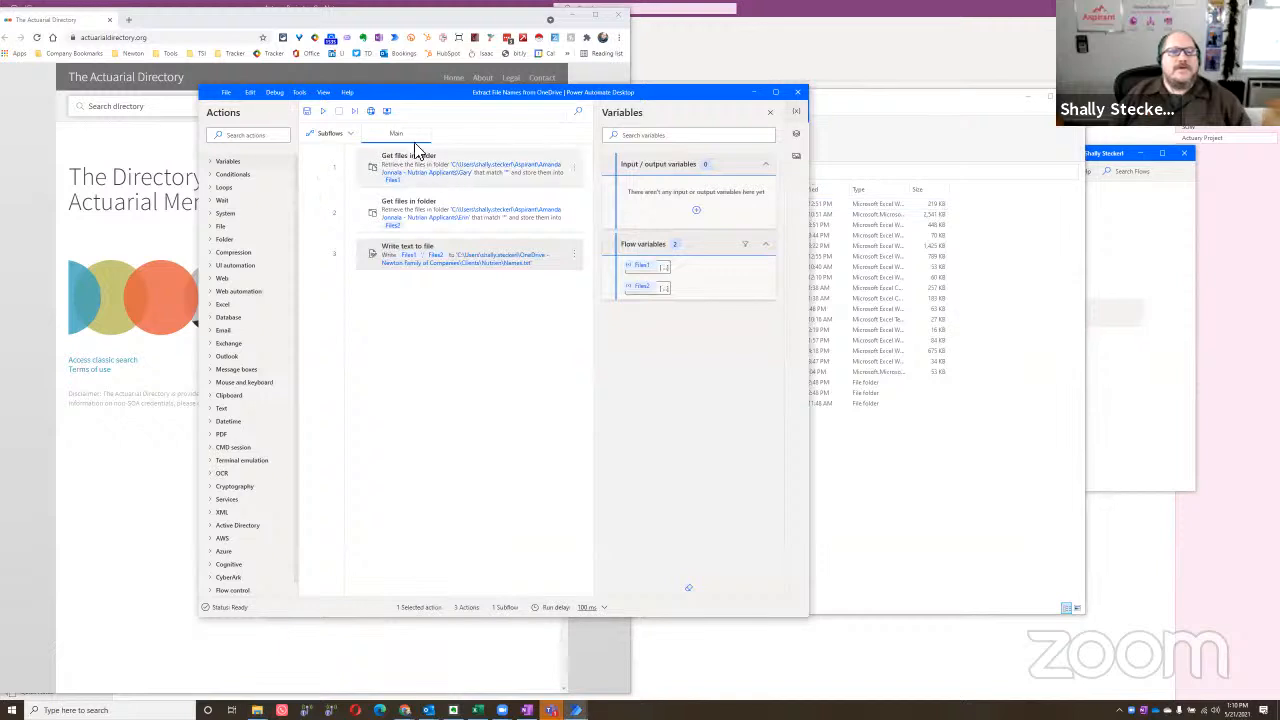
left_click(325, 114)
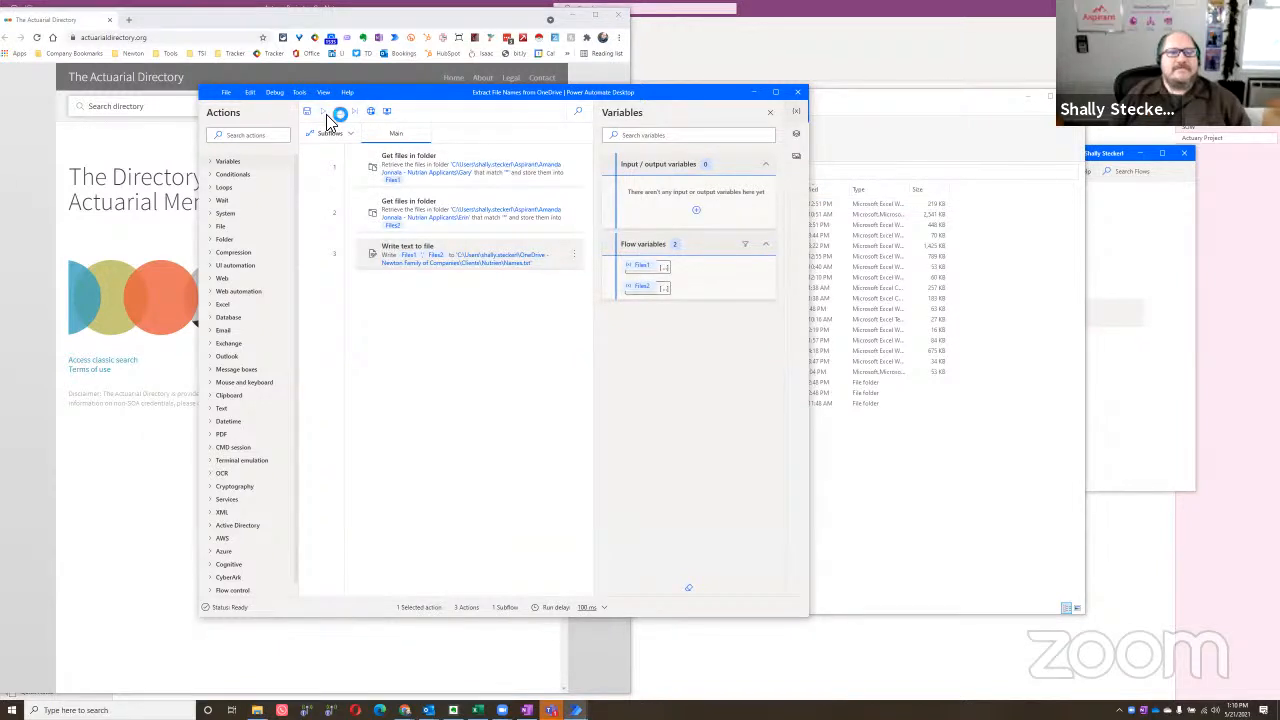
left_click(894, 114)
left_click(487, 207)
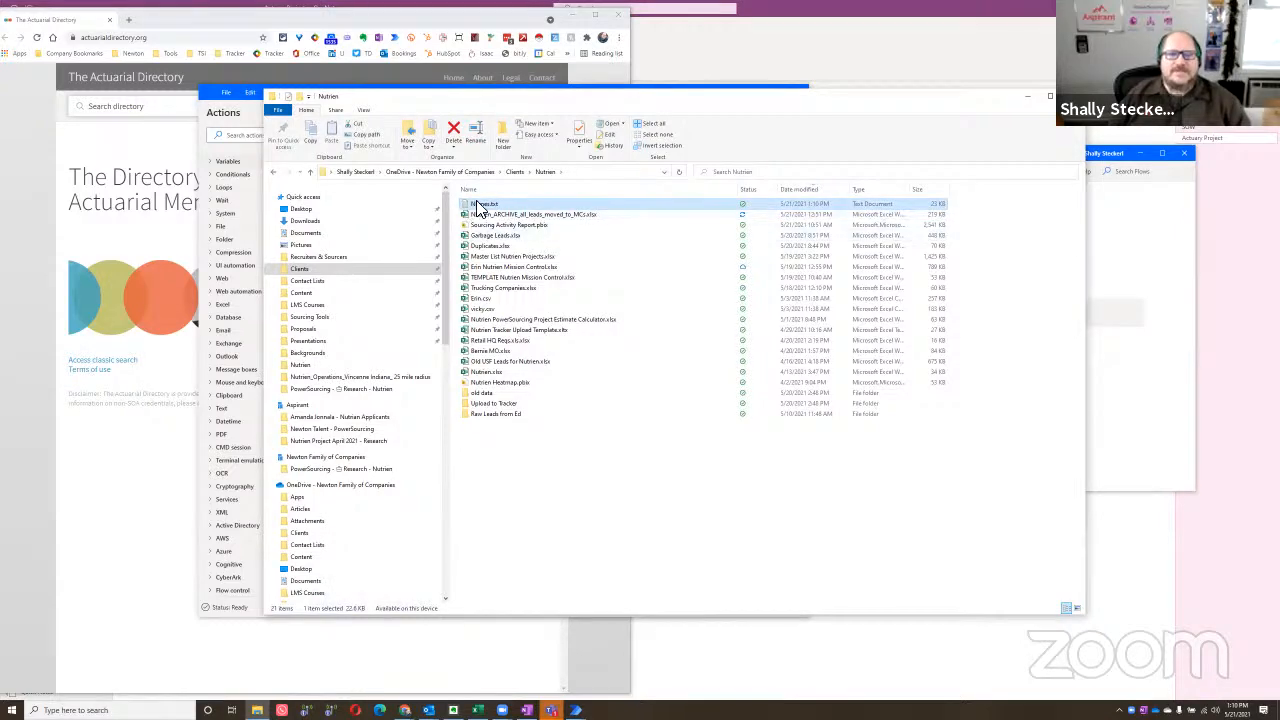
Step: Open the regenerated Names.txt, select and copy all the file paths, and switch to the Excel workbook
double_click(479, 206)
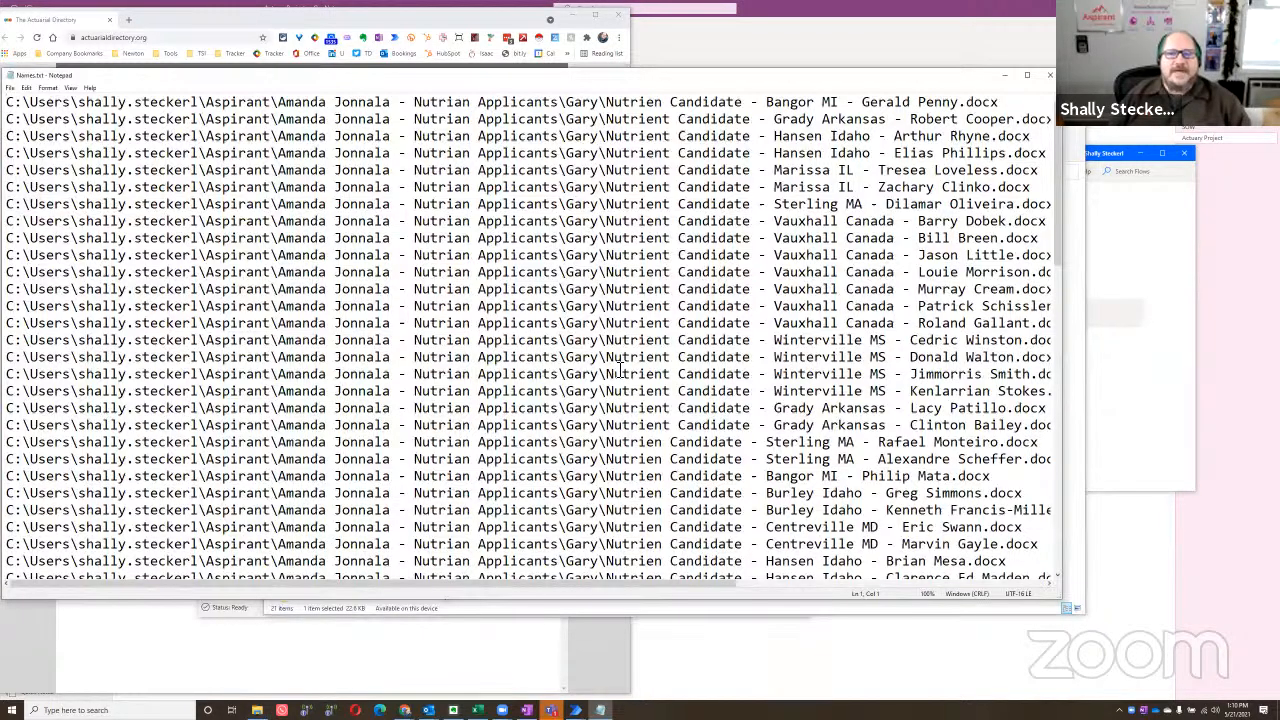
scroll(903, 497, "down", 15)
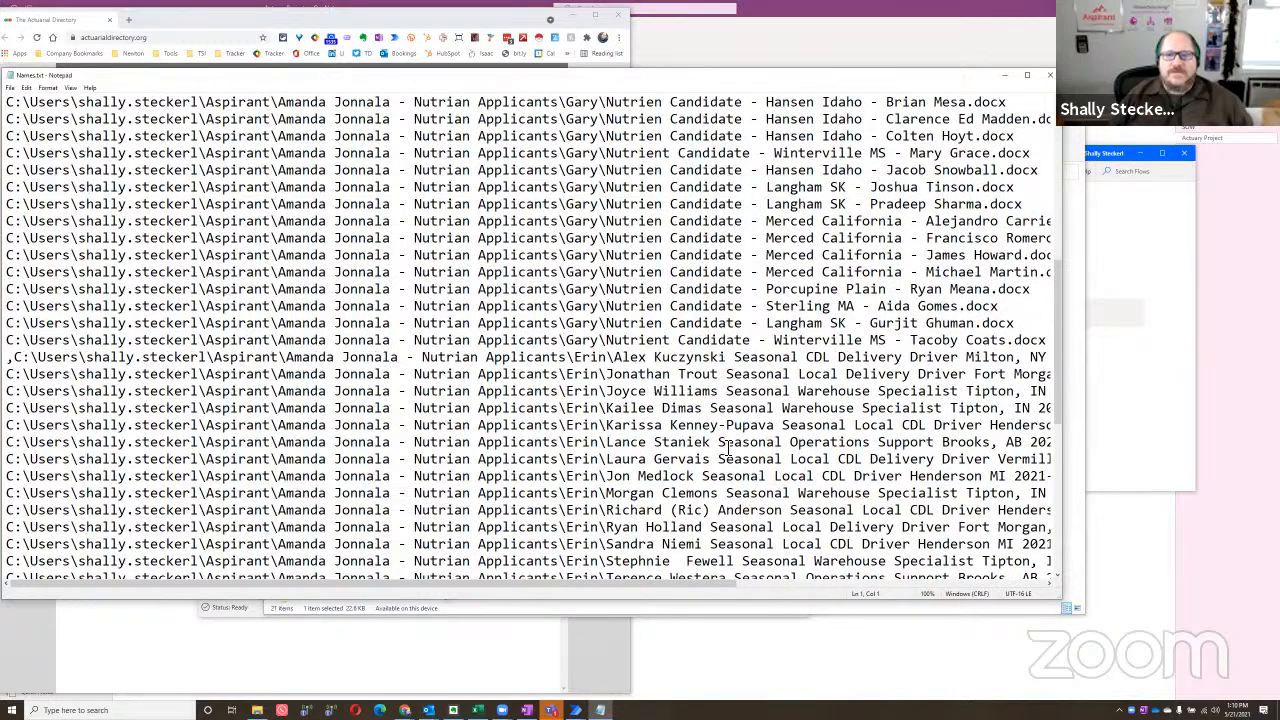
scroll(726, 462, "up", 10)
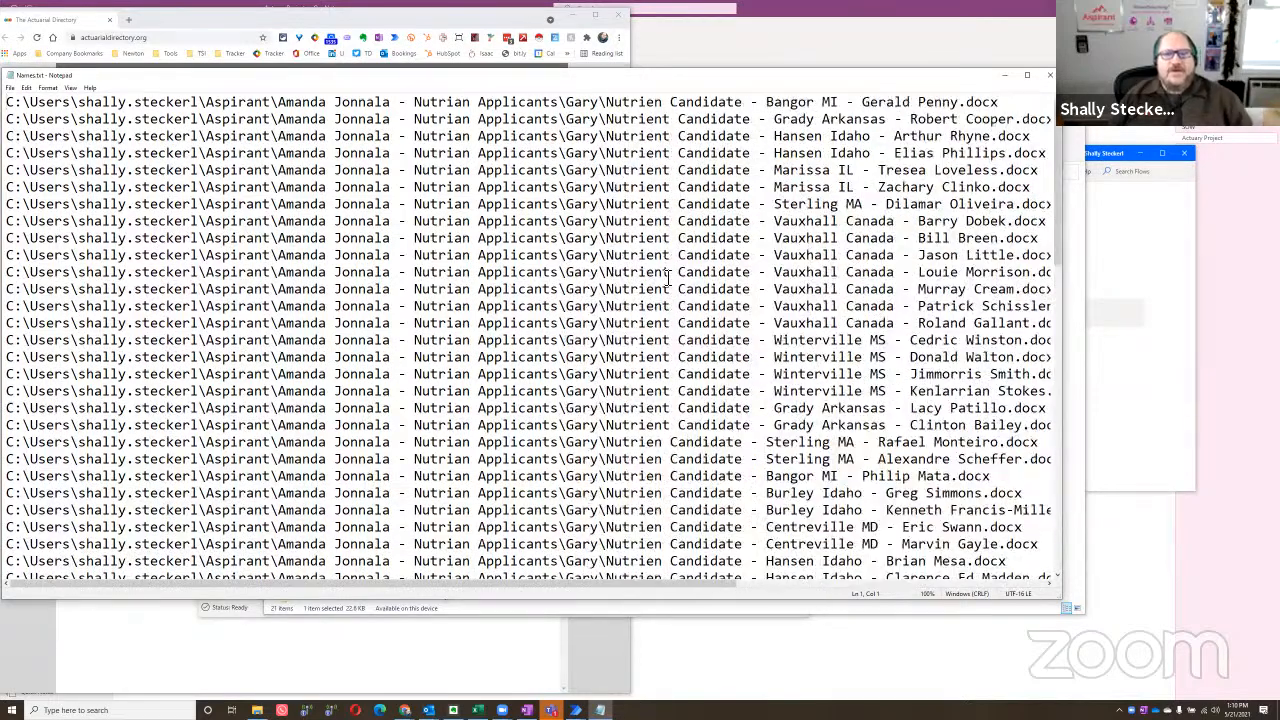
key("ctrl+a")
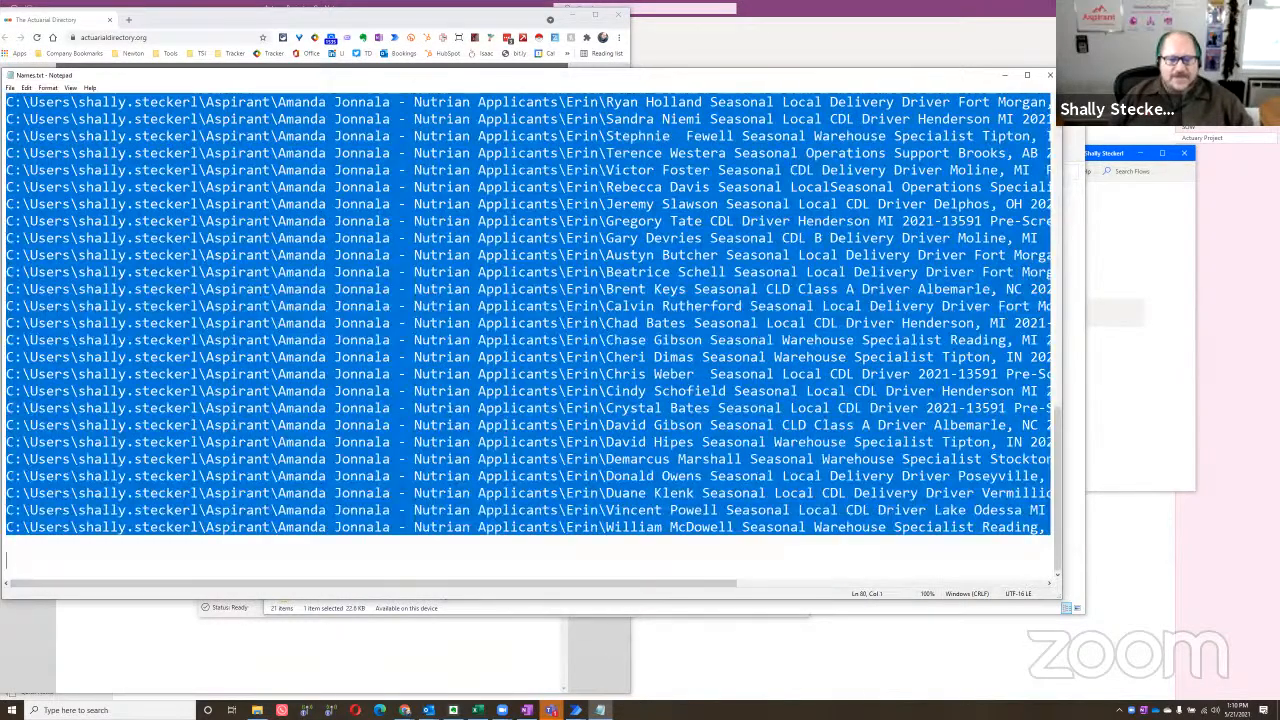
key("alt+Tab")
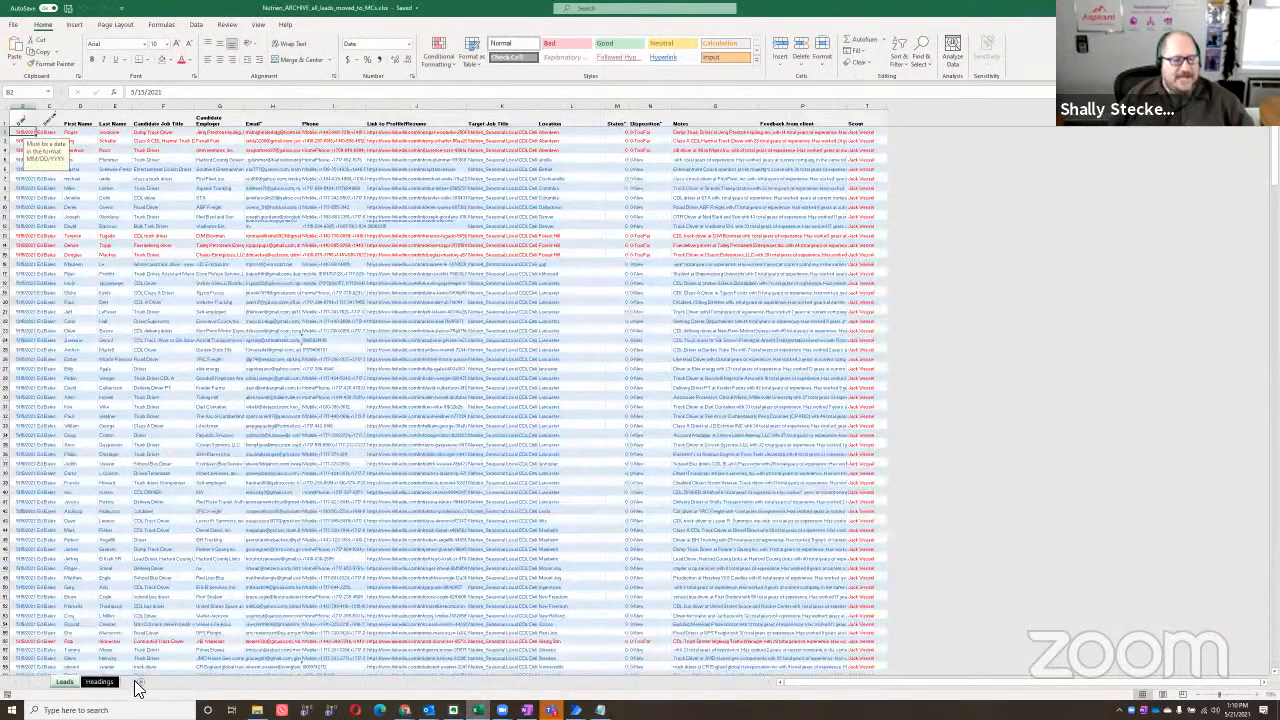
Step: Paste the file paths into column A of a new sheet, widen it, and select the shared folder prefix
left_click(141, 682)
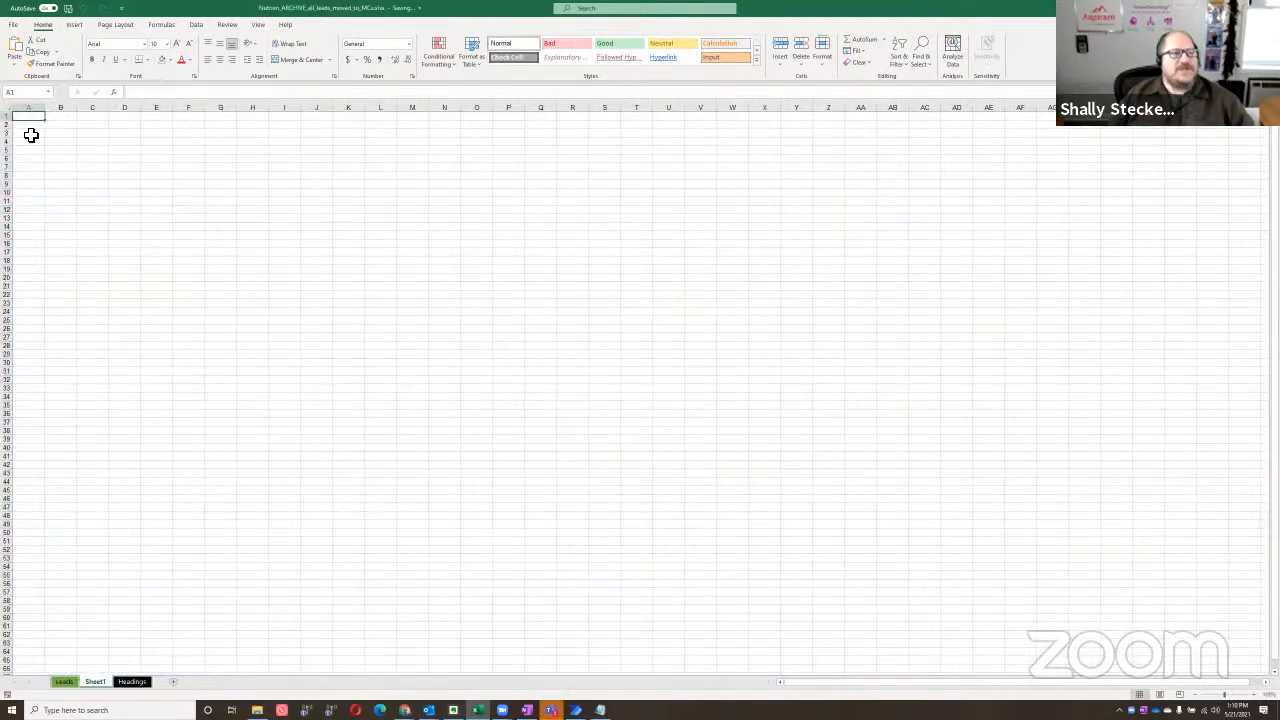
left_click(15, 64)
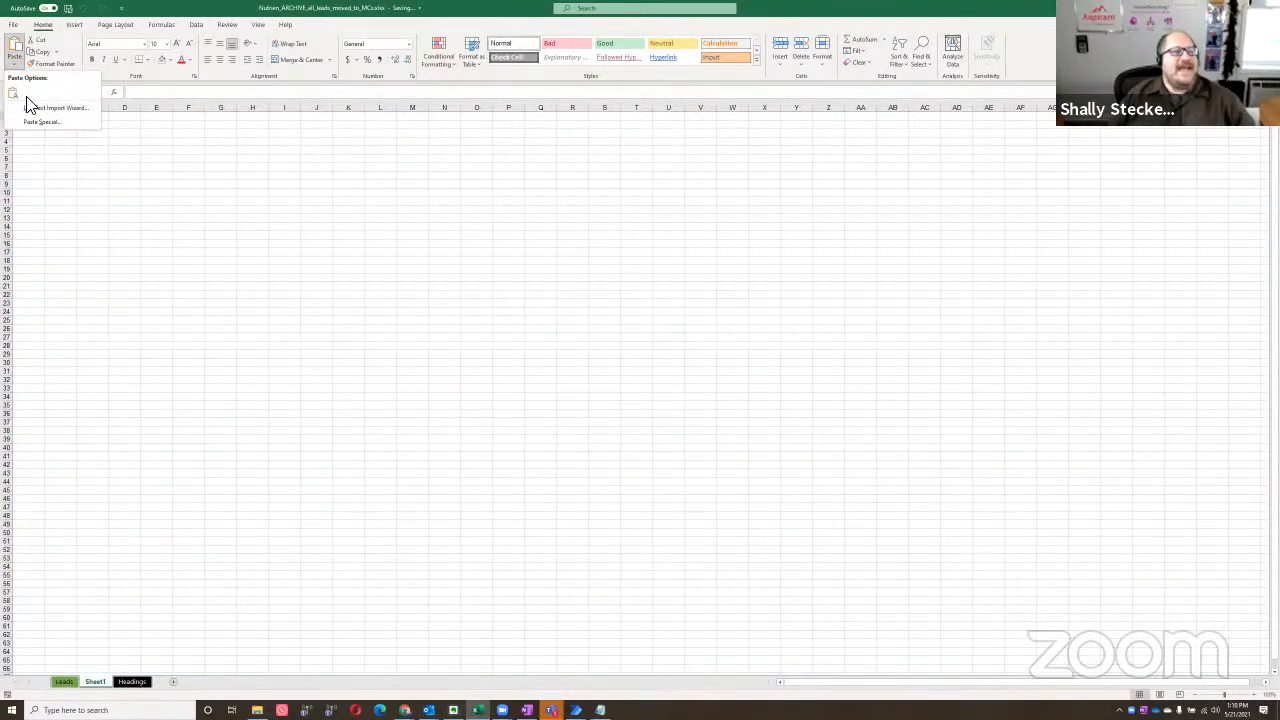
left_click(13, 92)
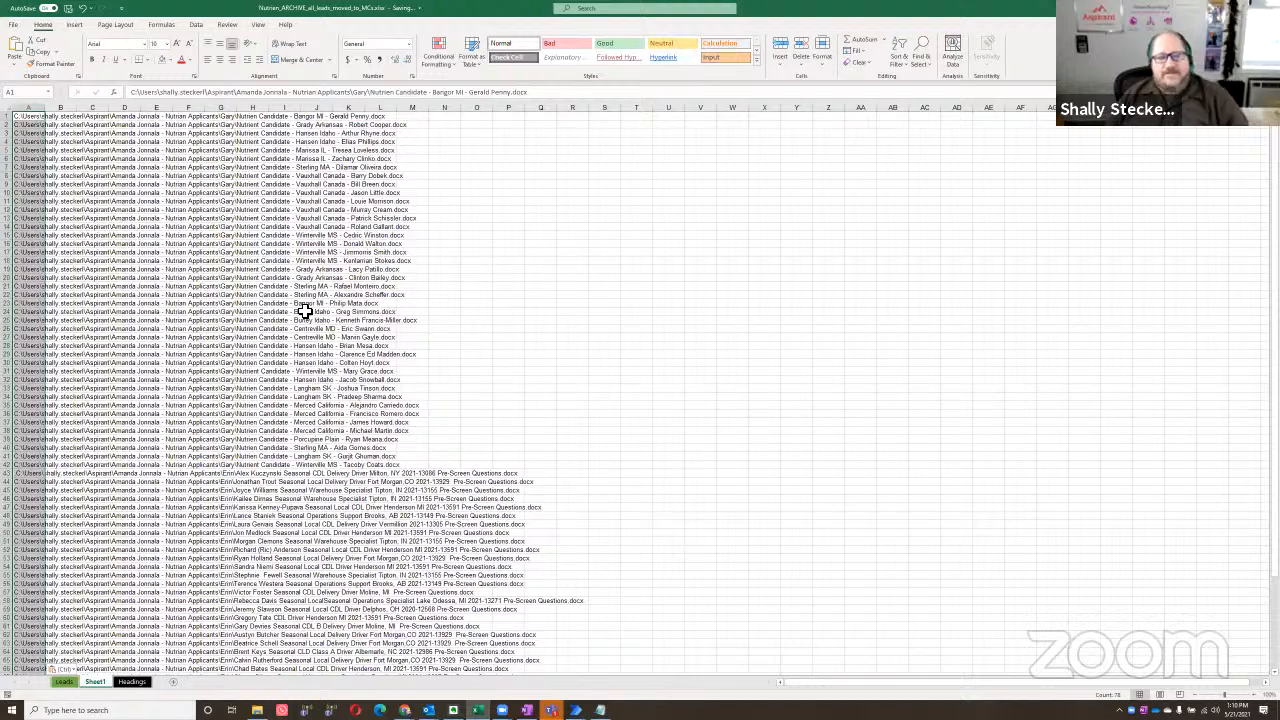
left_click(62, 140)
left_click_drag(247, 142, 544, 152)
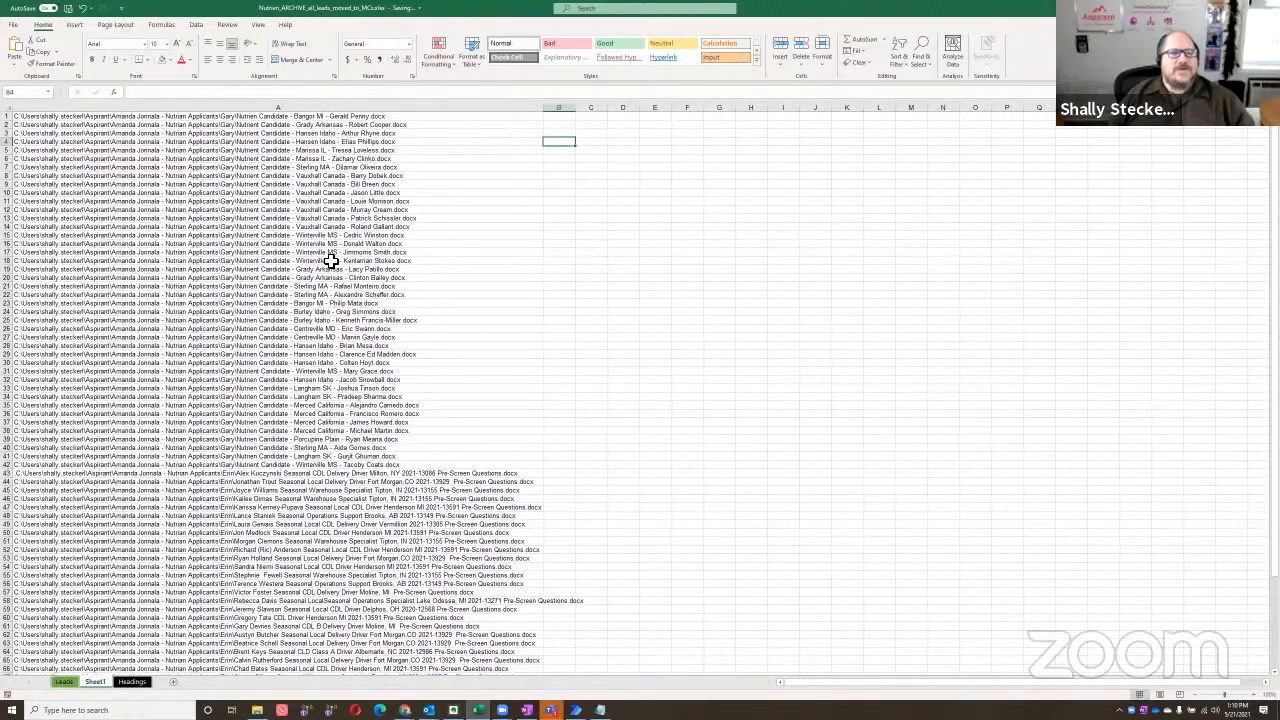
scroll(110, 128, "up", 3)
left_click(55, 123)
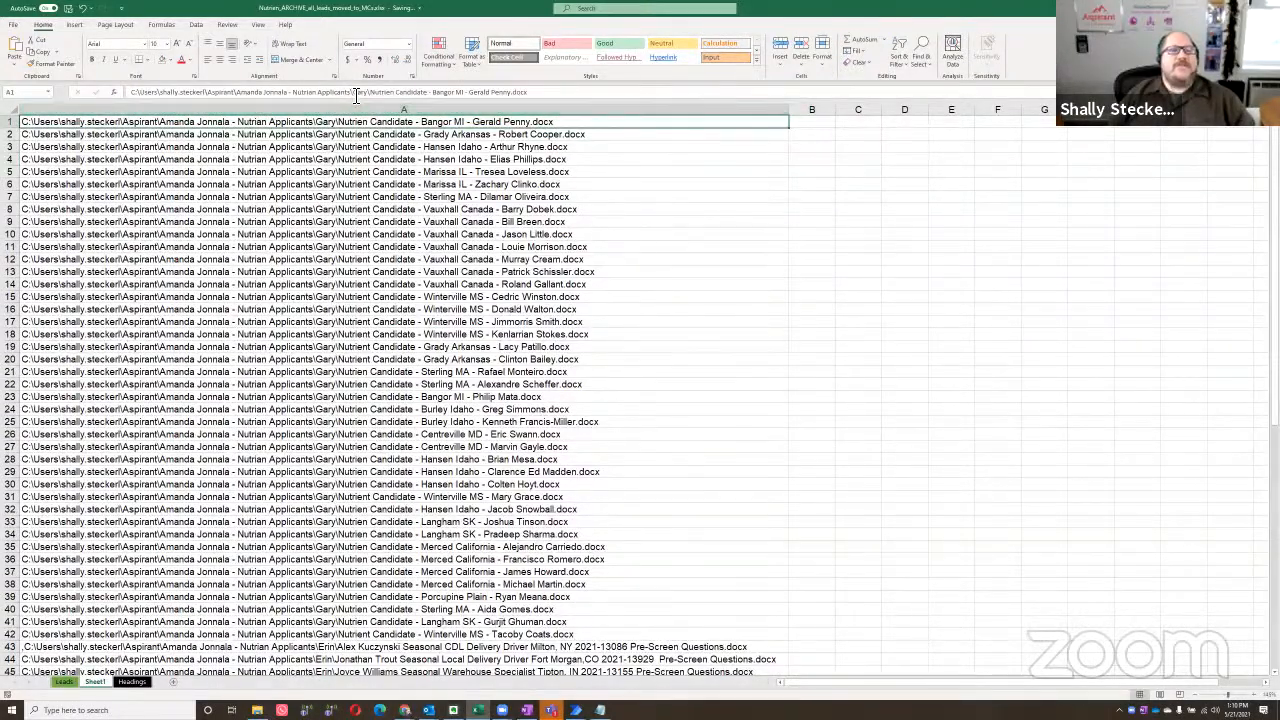
left_click_drag(350, 92, 3, 8)
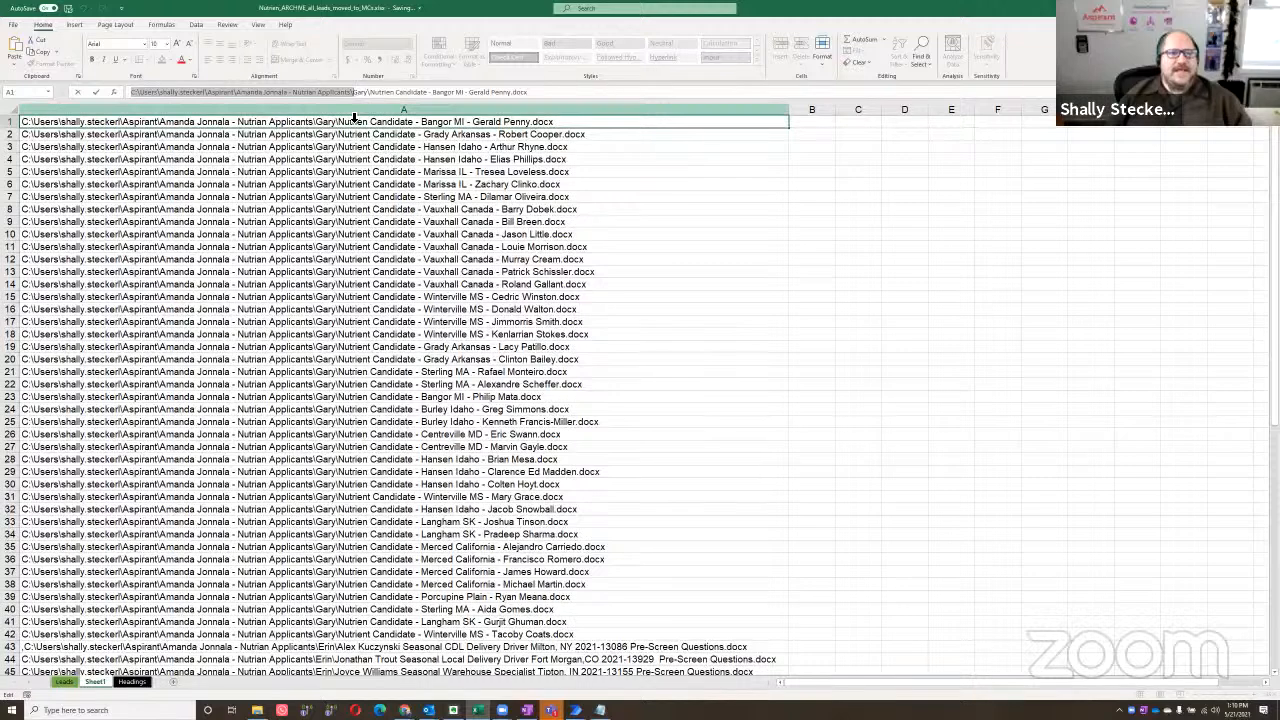
Step: Replace the folder prefix with nothing throughout column A, making 78 replacements
left_click(358, 116)
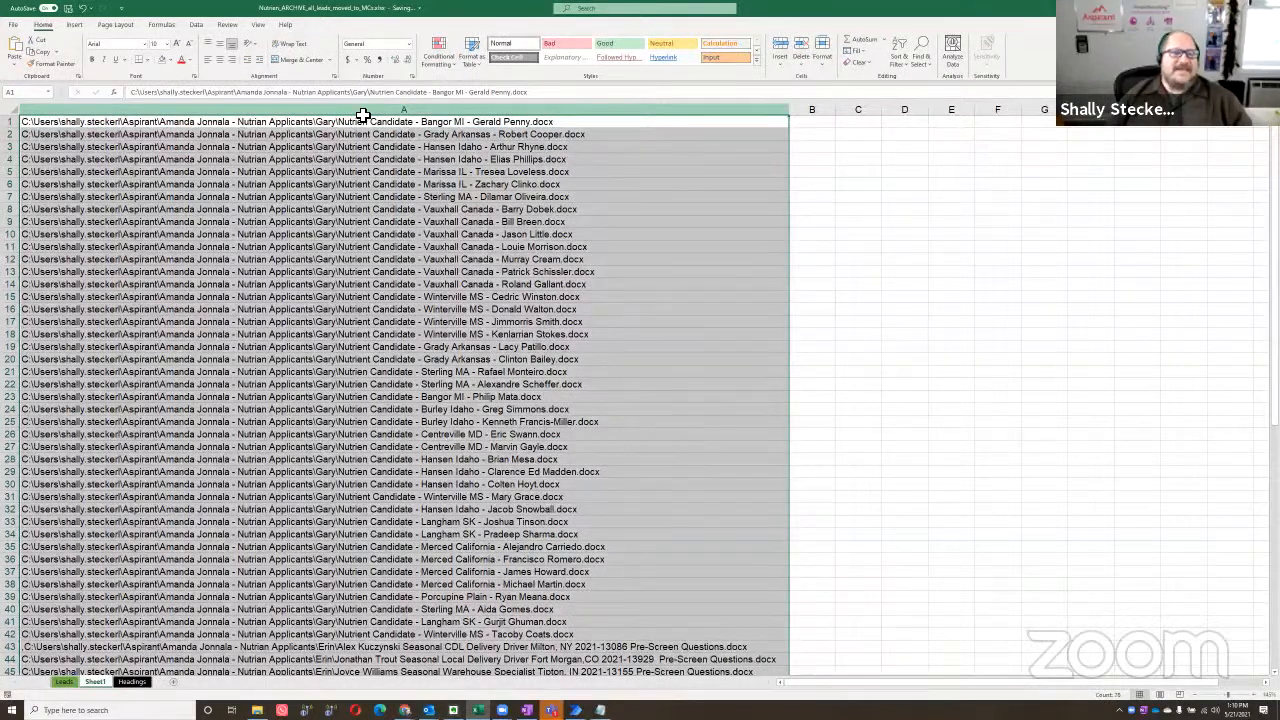
key("ctrl+f")
key("ctrl+v")
left_click(426, 334)
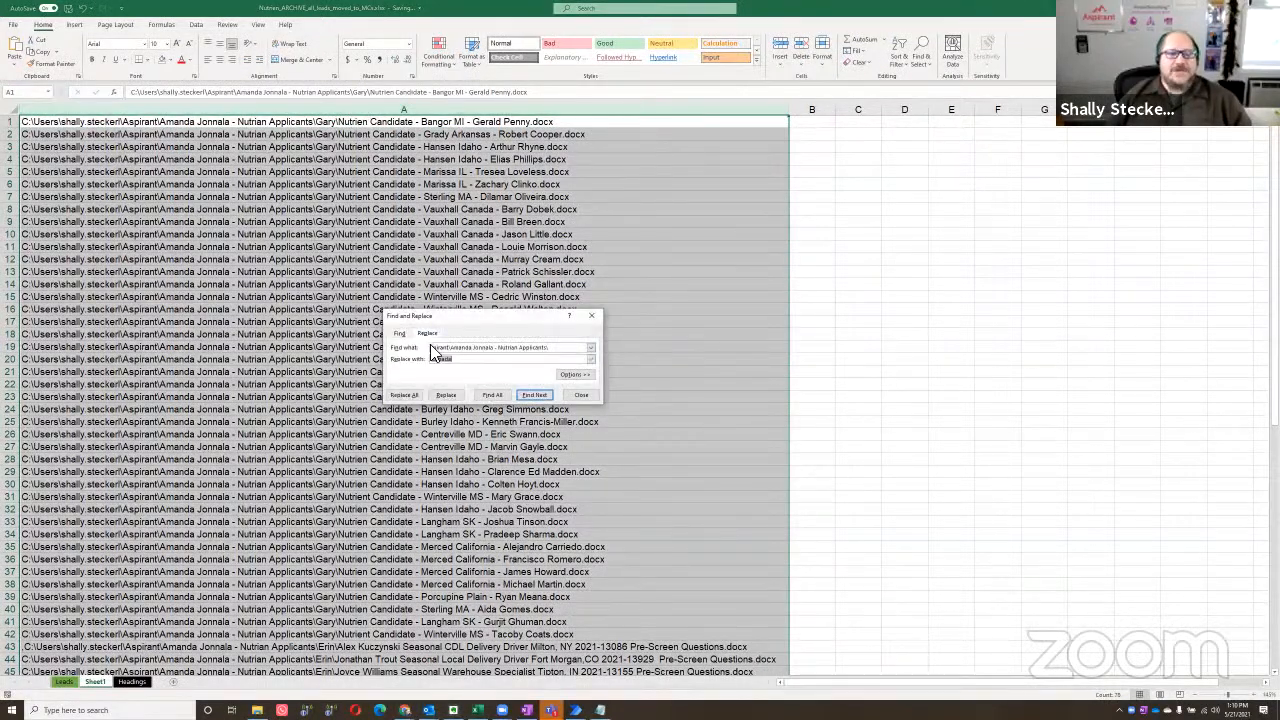
left_click(408, 394)
left_click(645, 382)
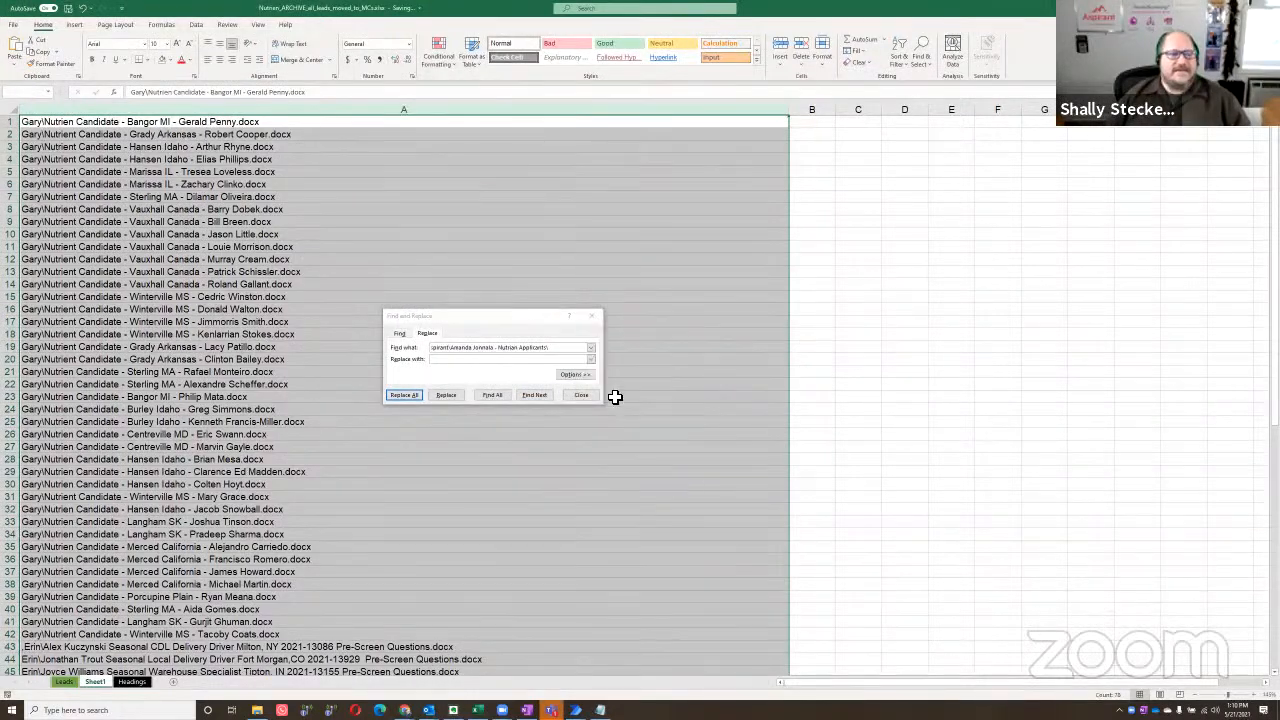
left_click(578, 394)
left_click(190, 347)
left_click(36, 125)
scroll(140, 522, "down", 17)
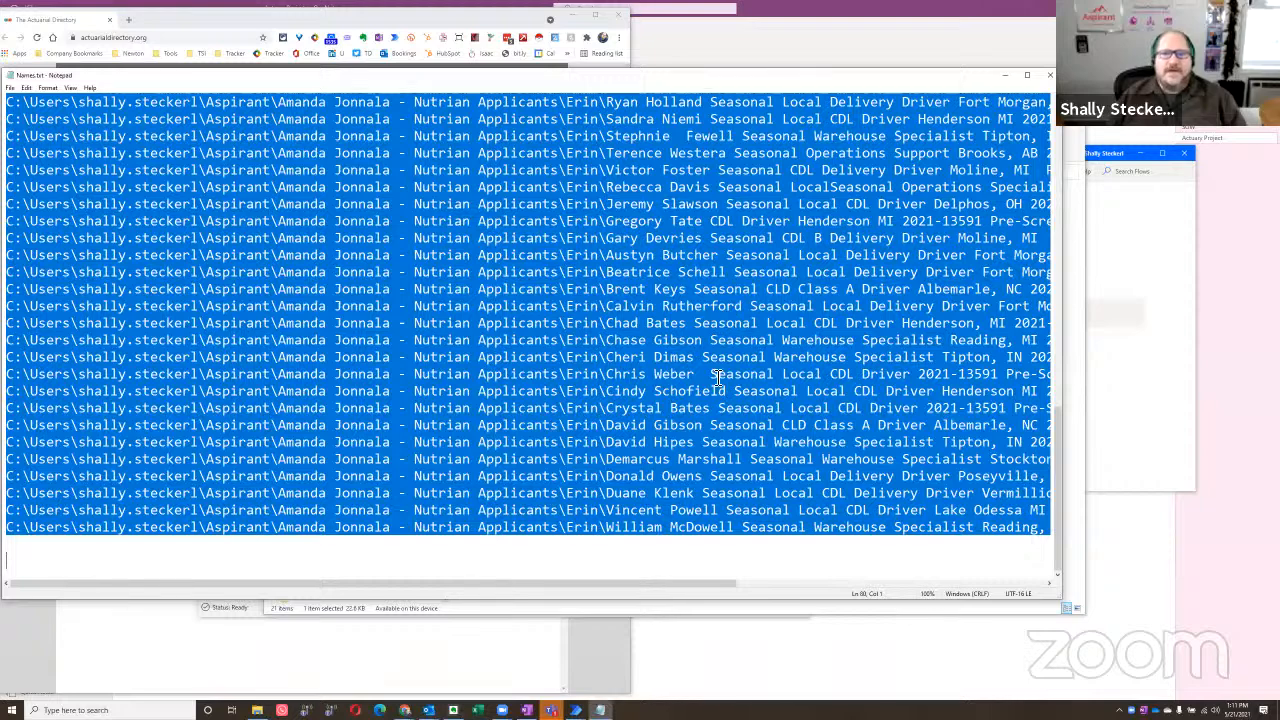
Step: Scroll back to the top of Names.txt and close Notepad, returning to the Nutrien folder
scroll(714, 380, "up", 10)
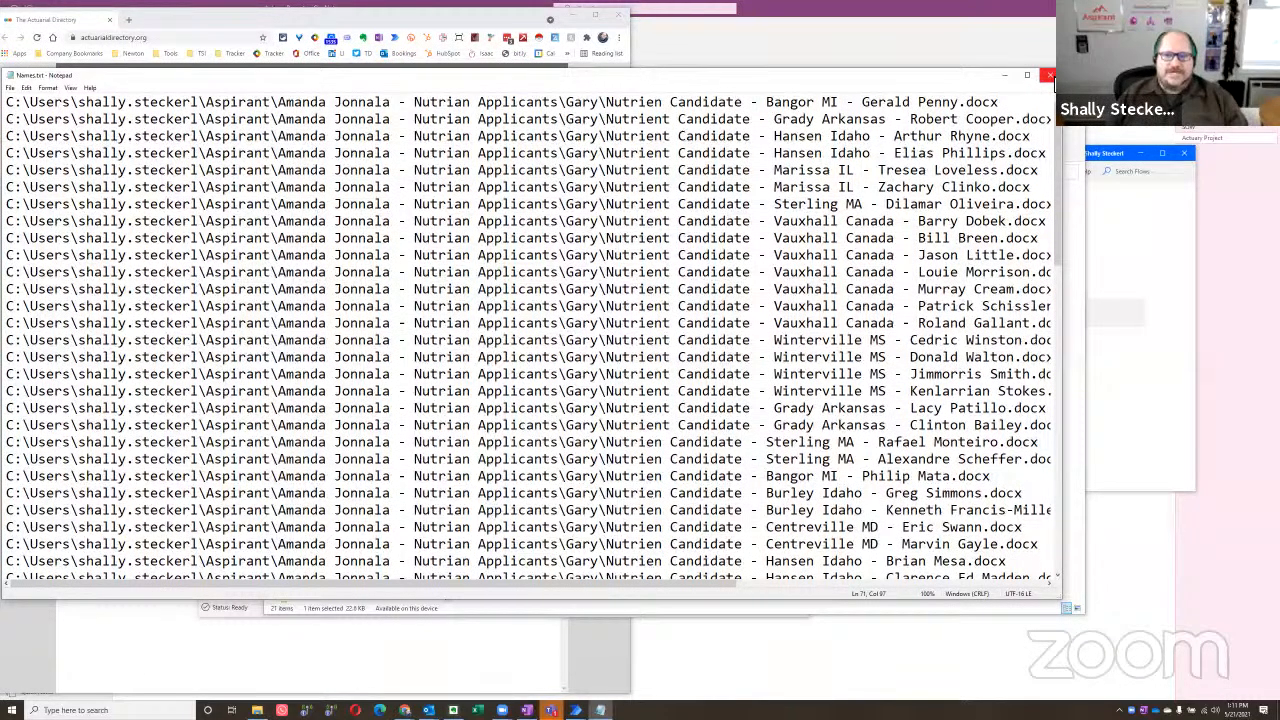
left_click(1049, 76)
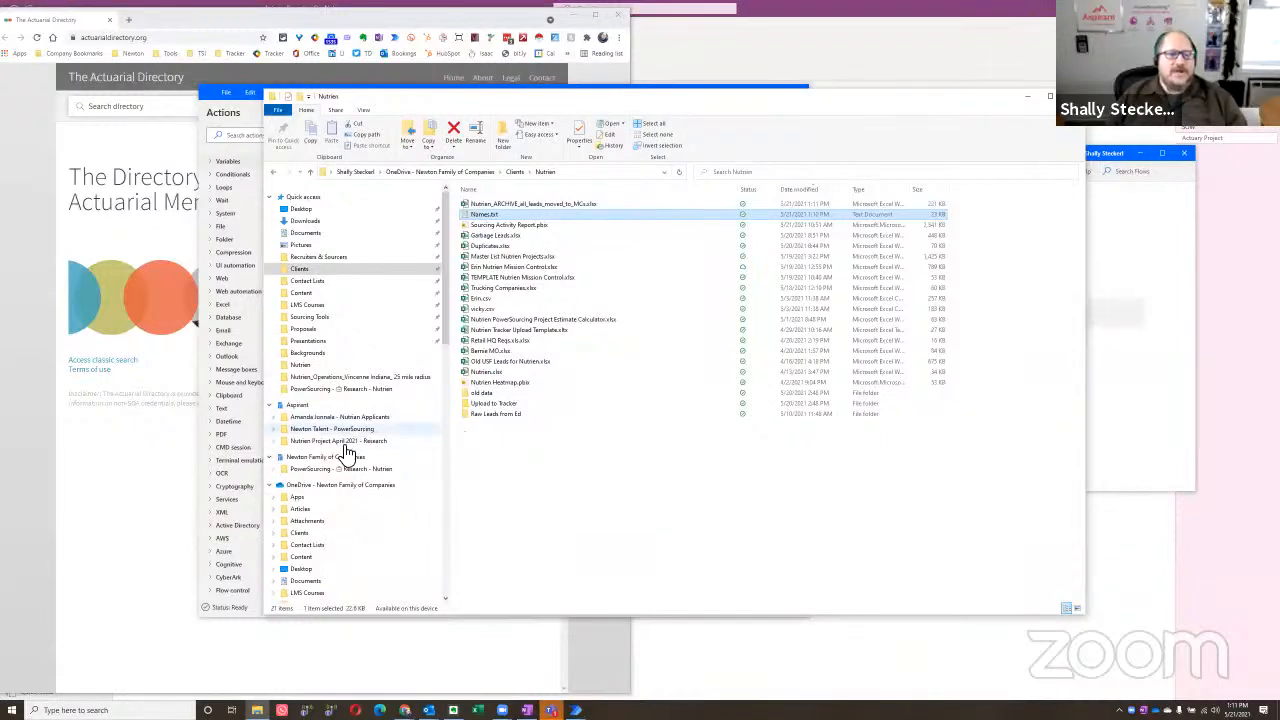
Step: Open a recruiter subfolder of Nutrien applicants, select one pre-screen document, then close File Explorer
left_click(362, 416)
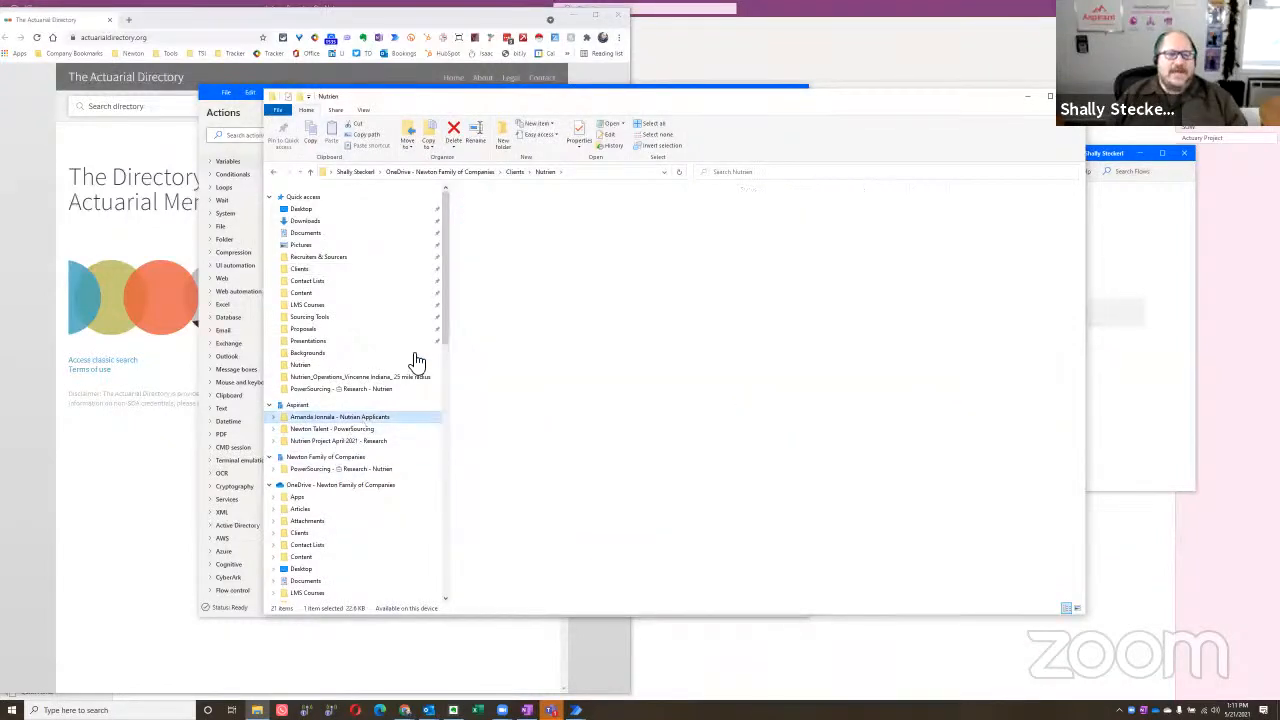
double_click(489, 206)
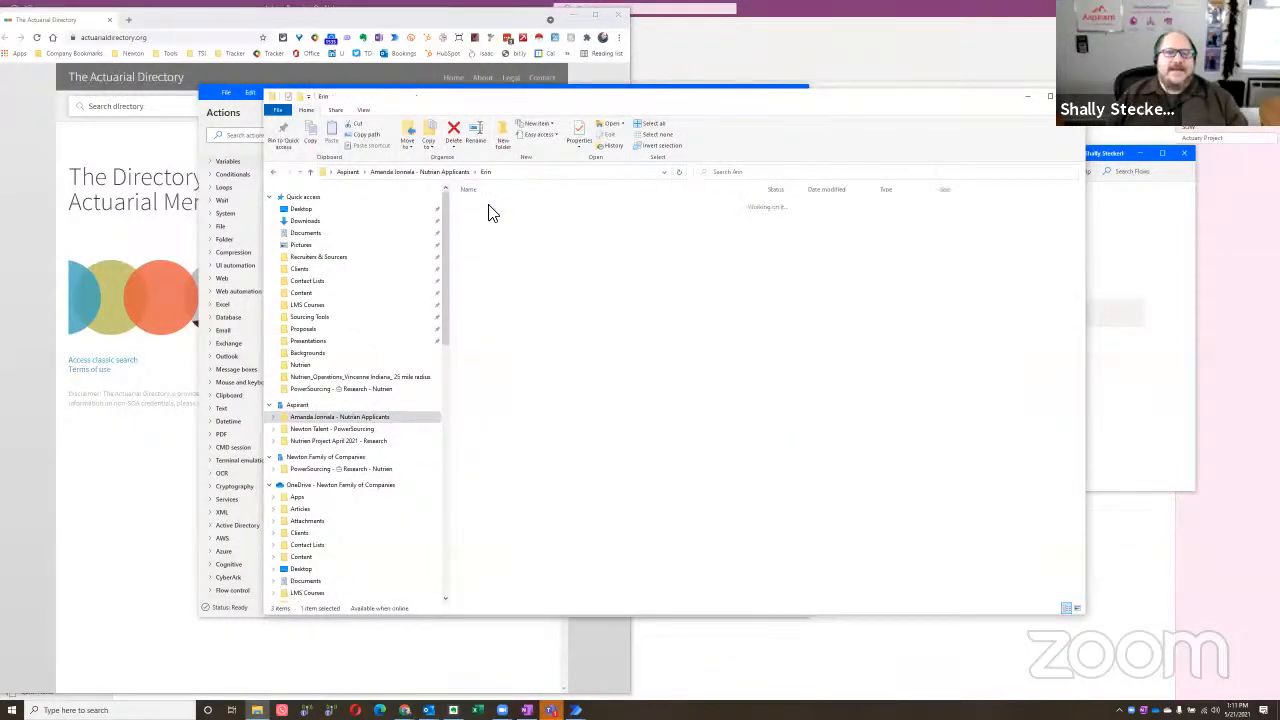
left_click(497, 225)
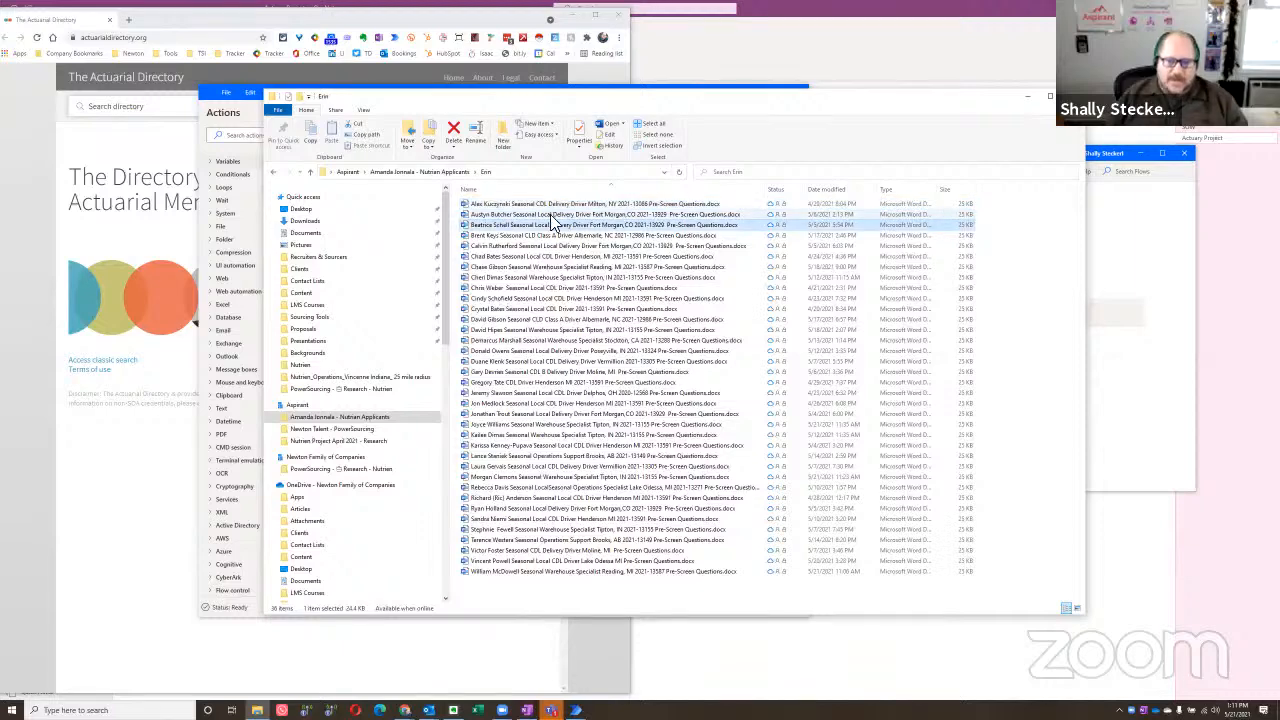
left_click(1029, 98)
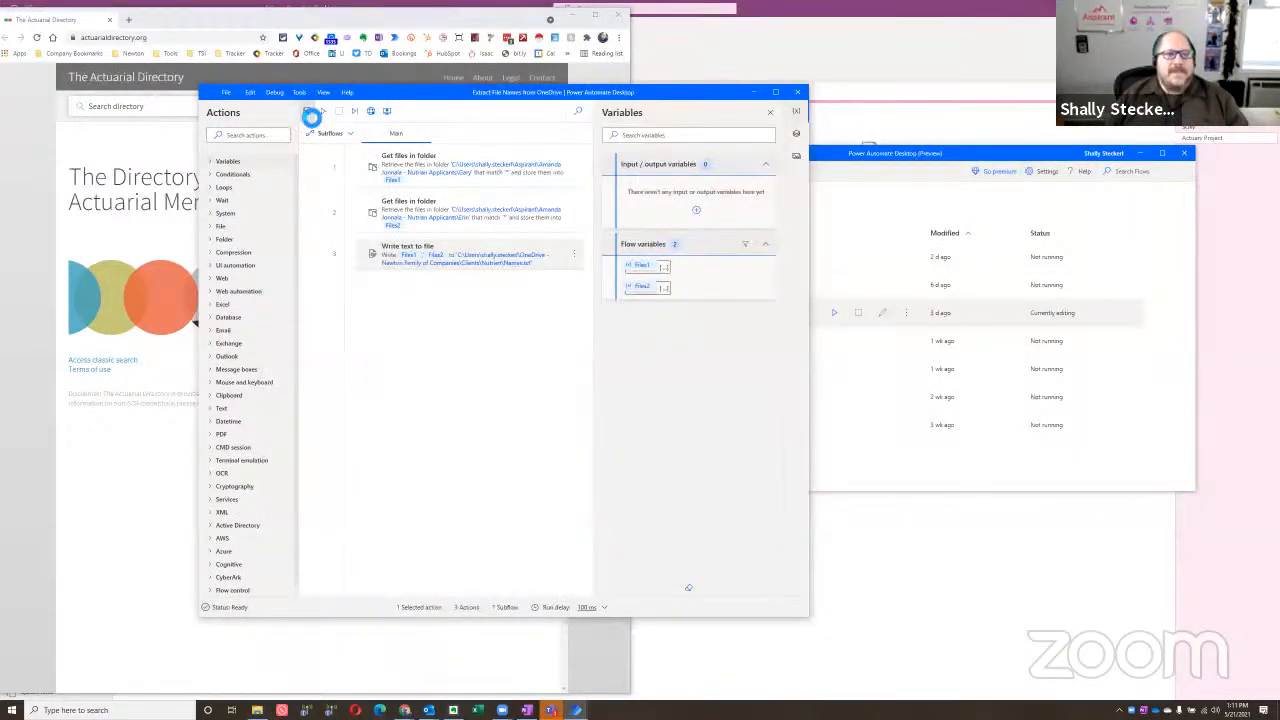
Step: Save the Extract File Names from OneDrive flow, acknowledge the Saved message, and close the editor
left_click(308, 111)
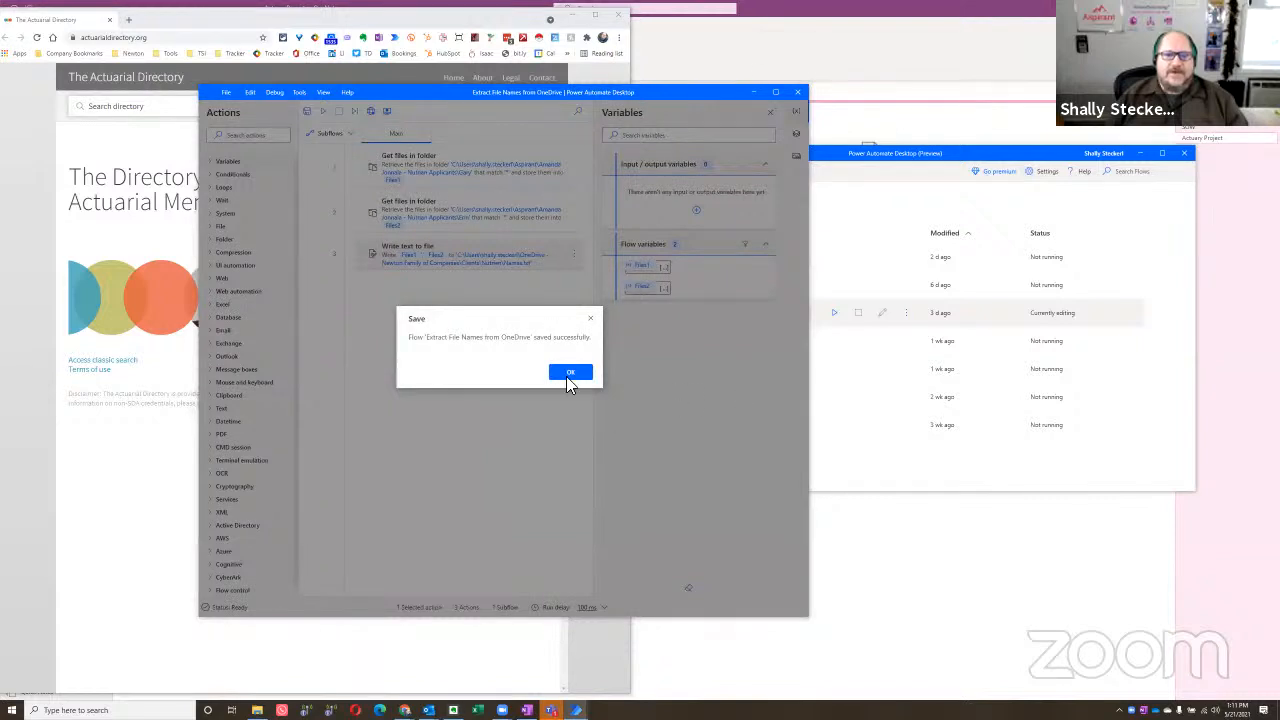
left_click(564, 376)
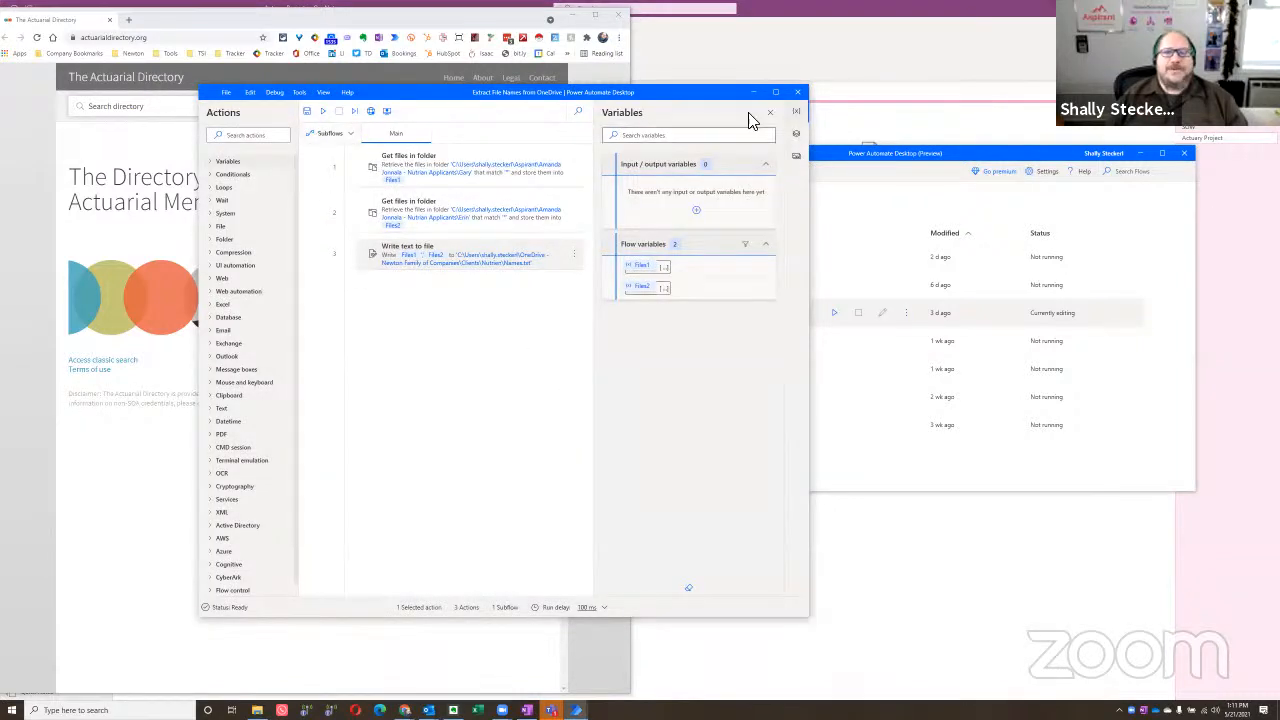
left_click(799, 97)
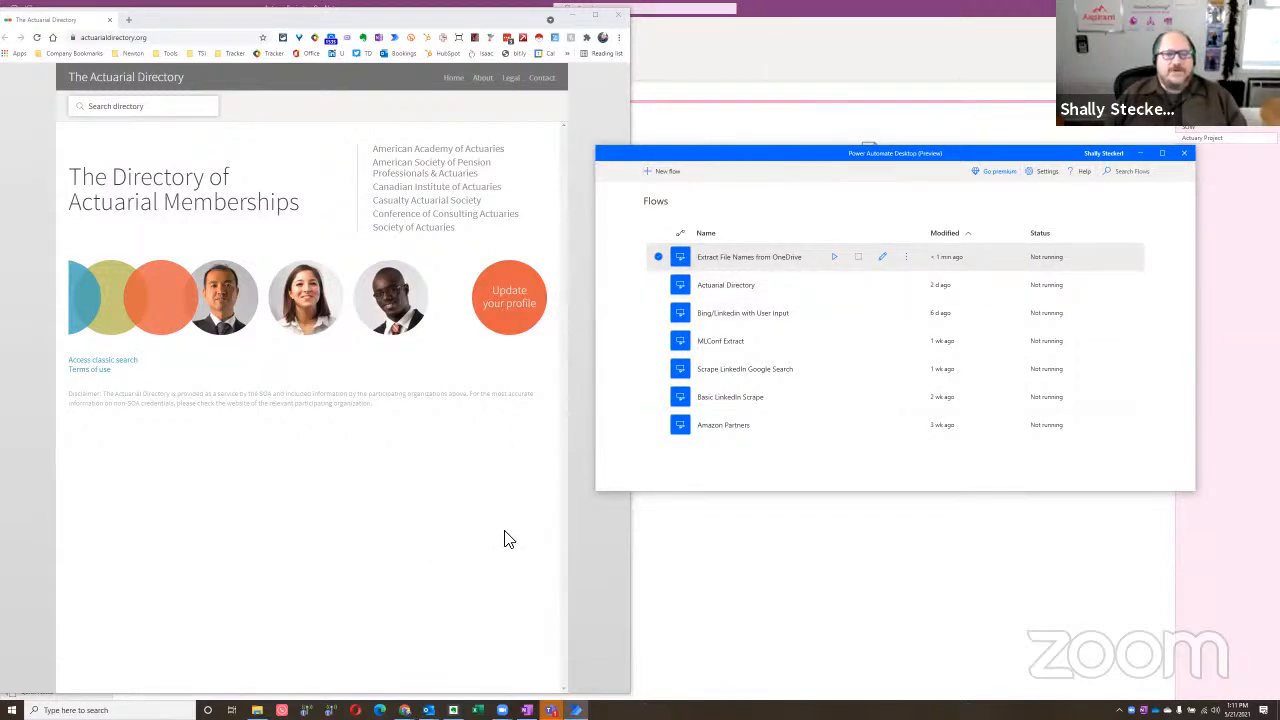
Step: Bring the browser forward, widen it, and open the directory search filters
left_click(520, 143)
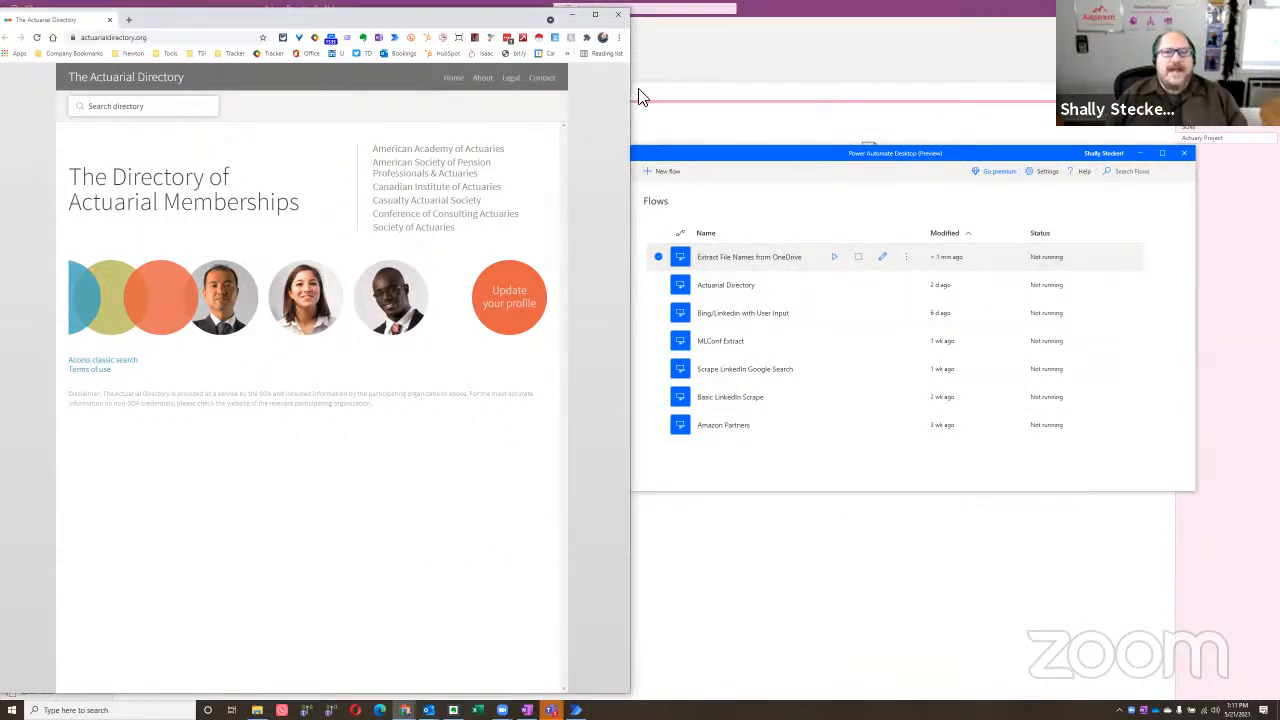
left_click_drag(630, 190, 858, 198)
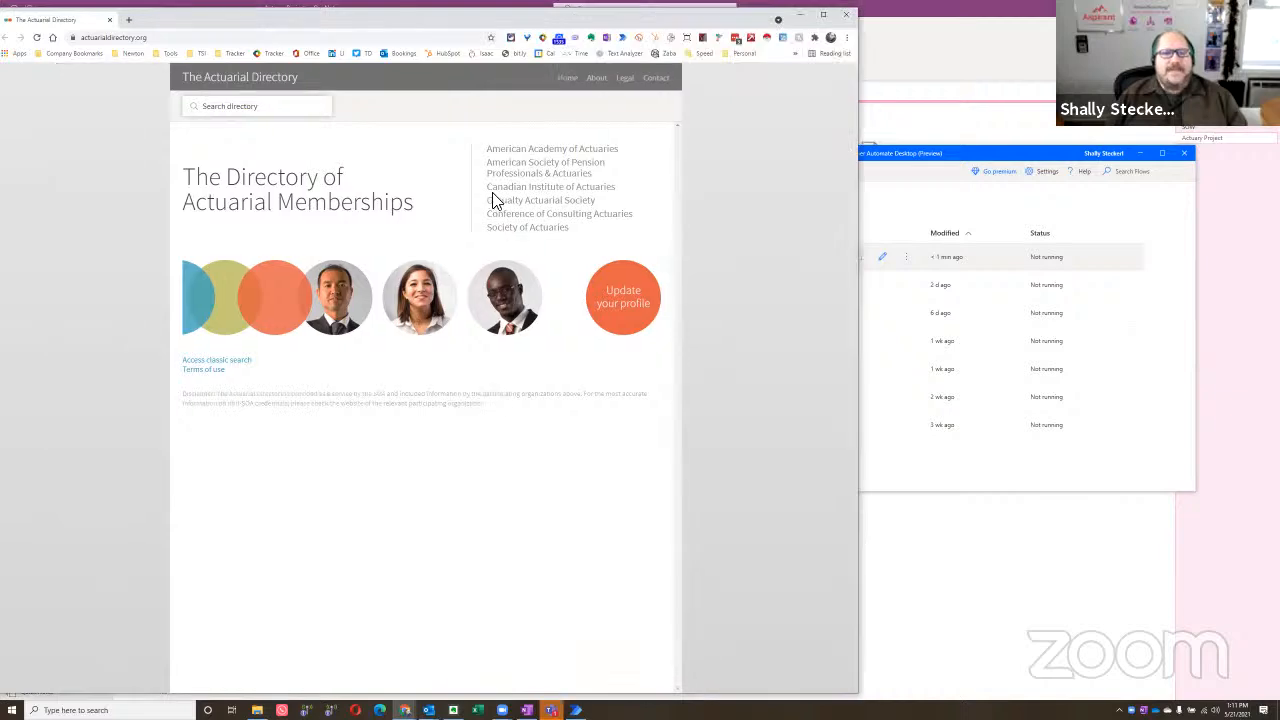
scroll(496, 198, "up", 4)
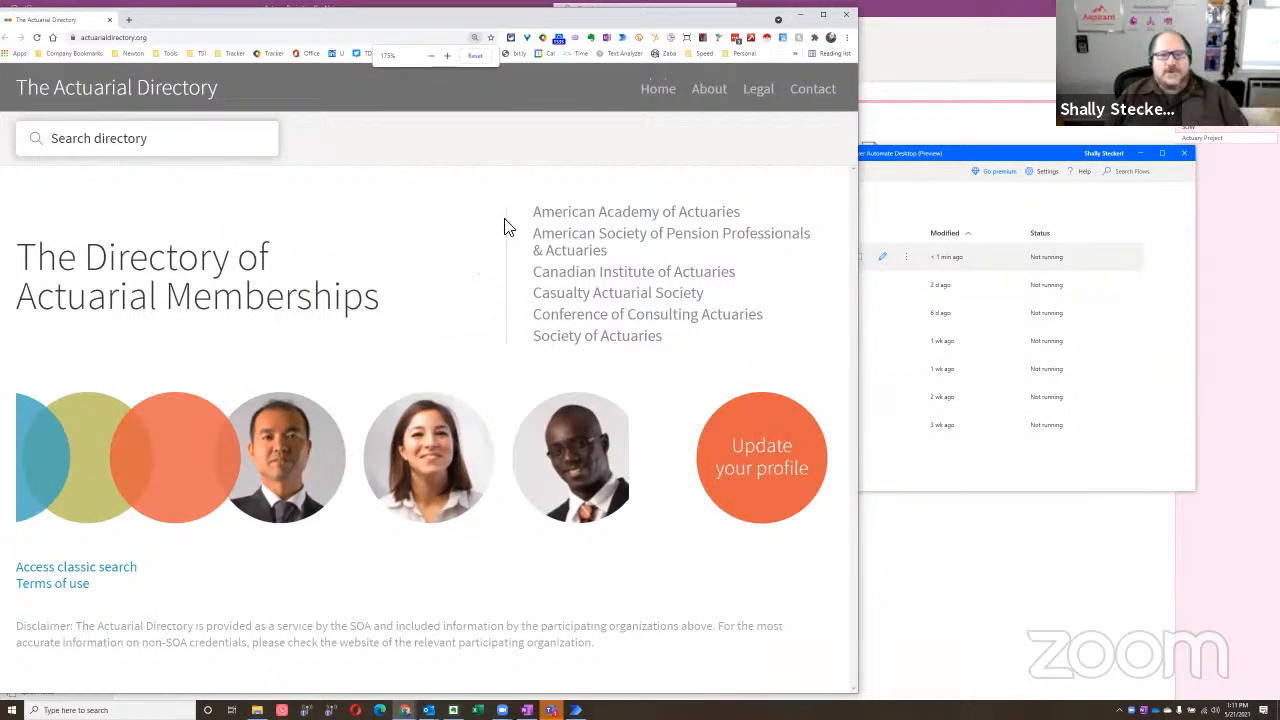
scroll(500, 237, "down", 1)
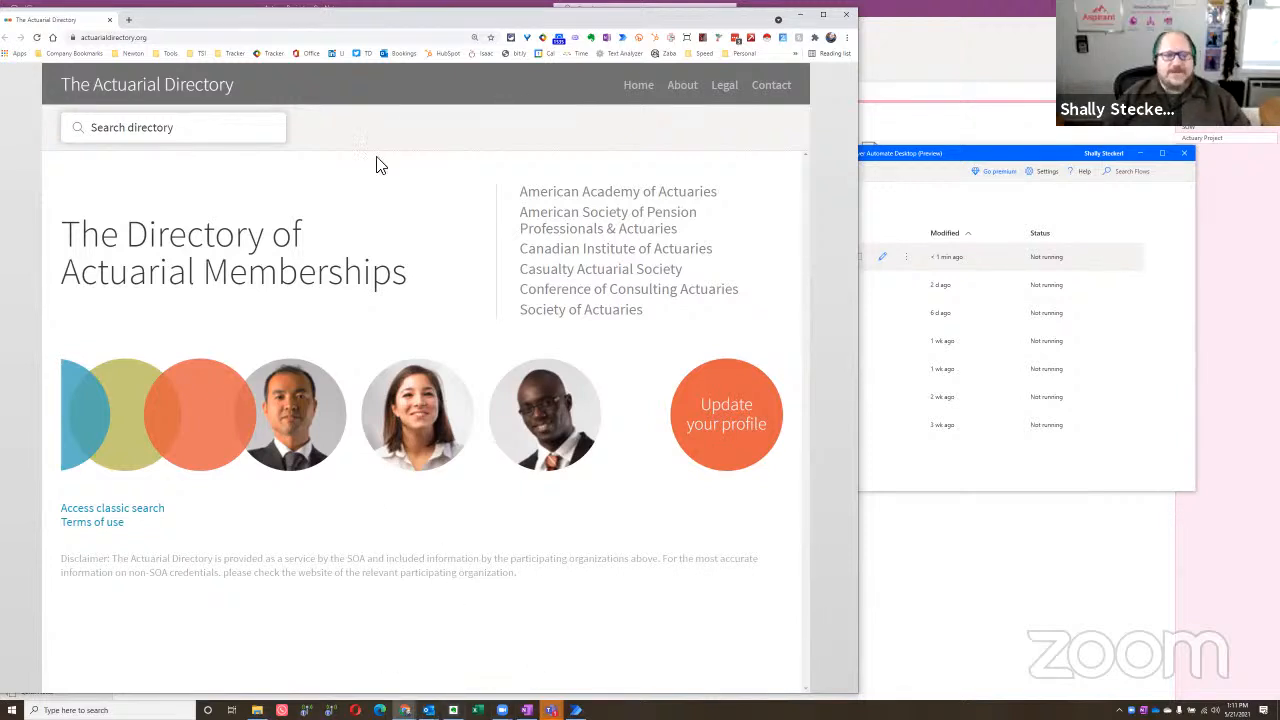
left_click(165, 137)
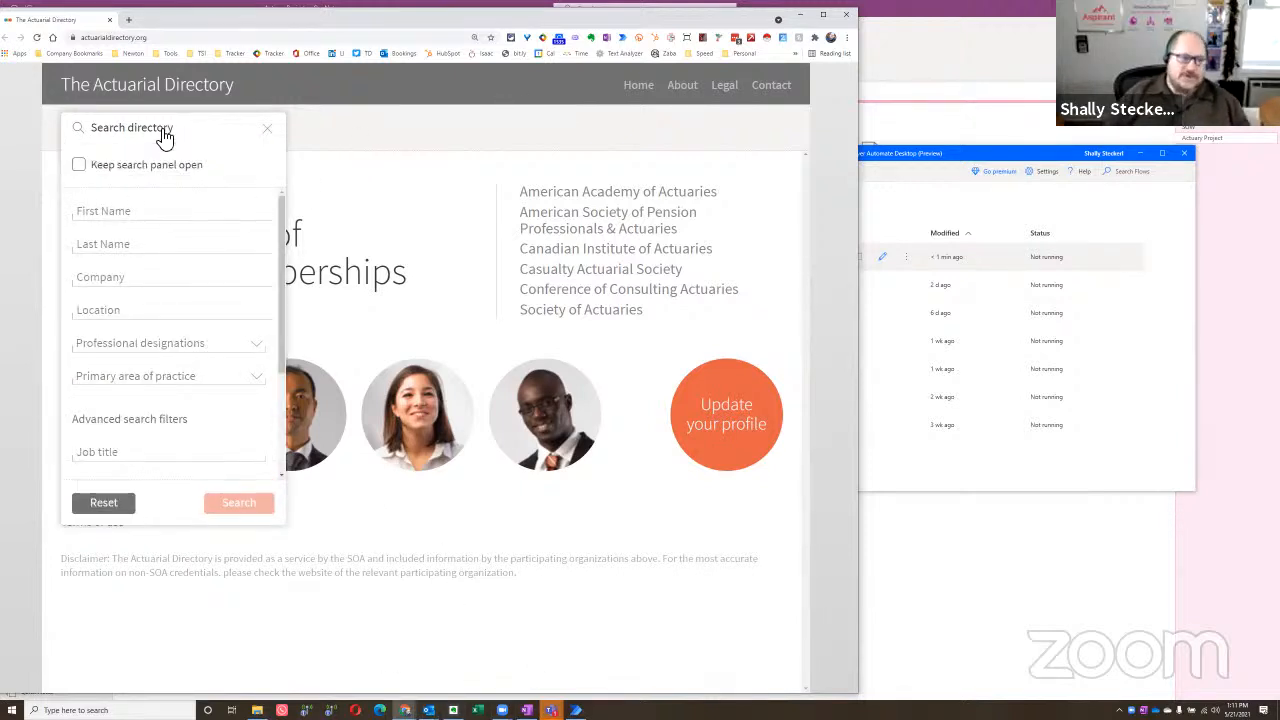
Step: Set the Location filter to United States
left_click(119, 312)
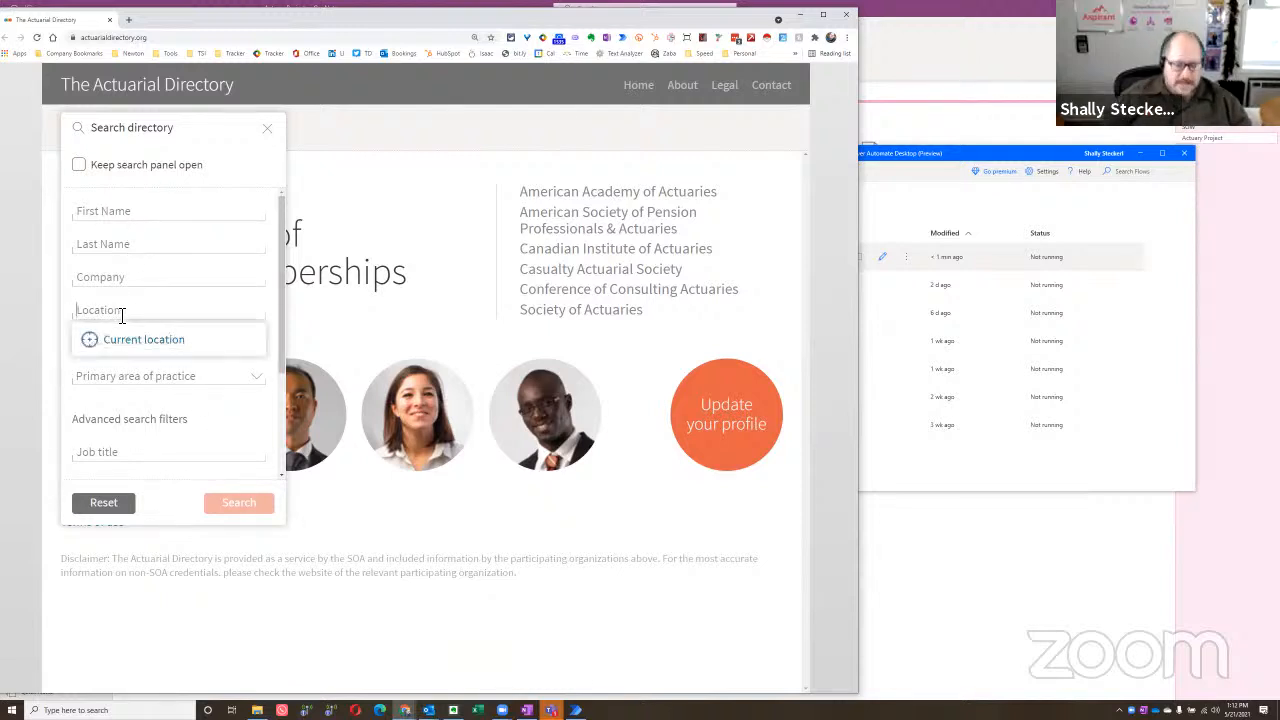
type("United States")
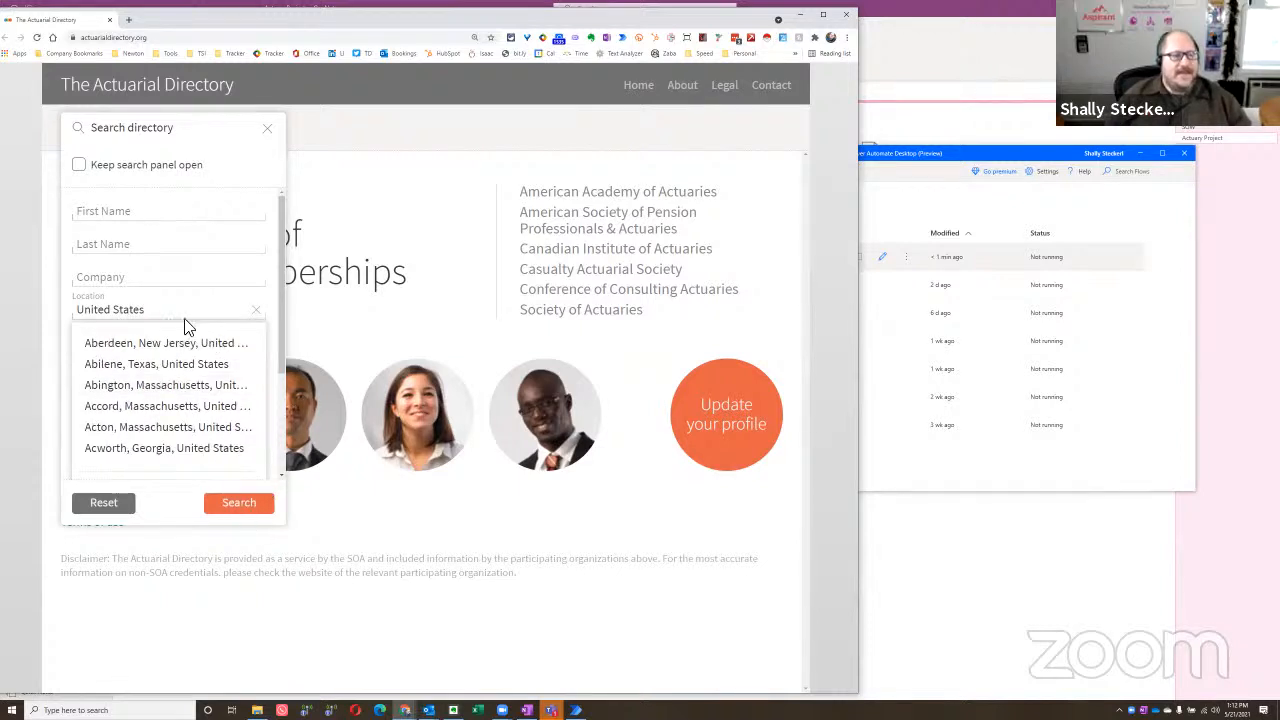
left_click(162, 279)
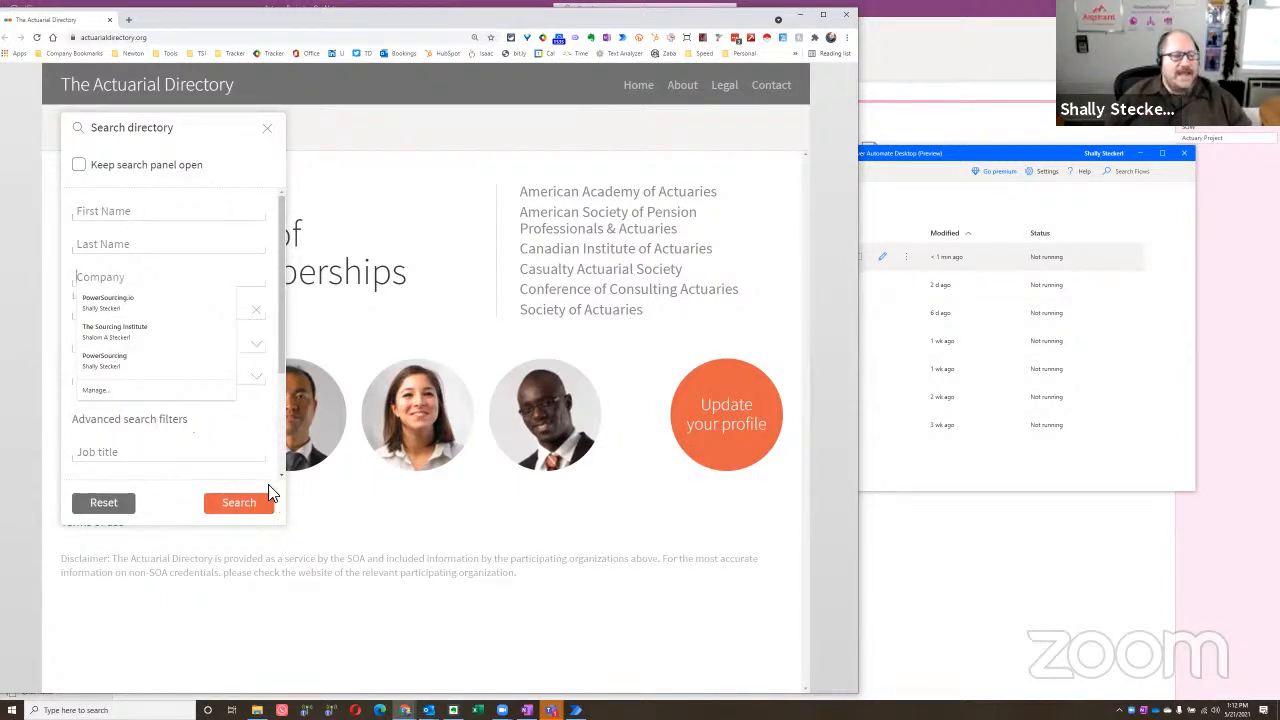
left_click(271, 456)
scroll(160, 390, "down", 3)
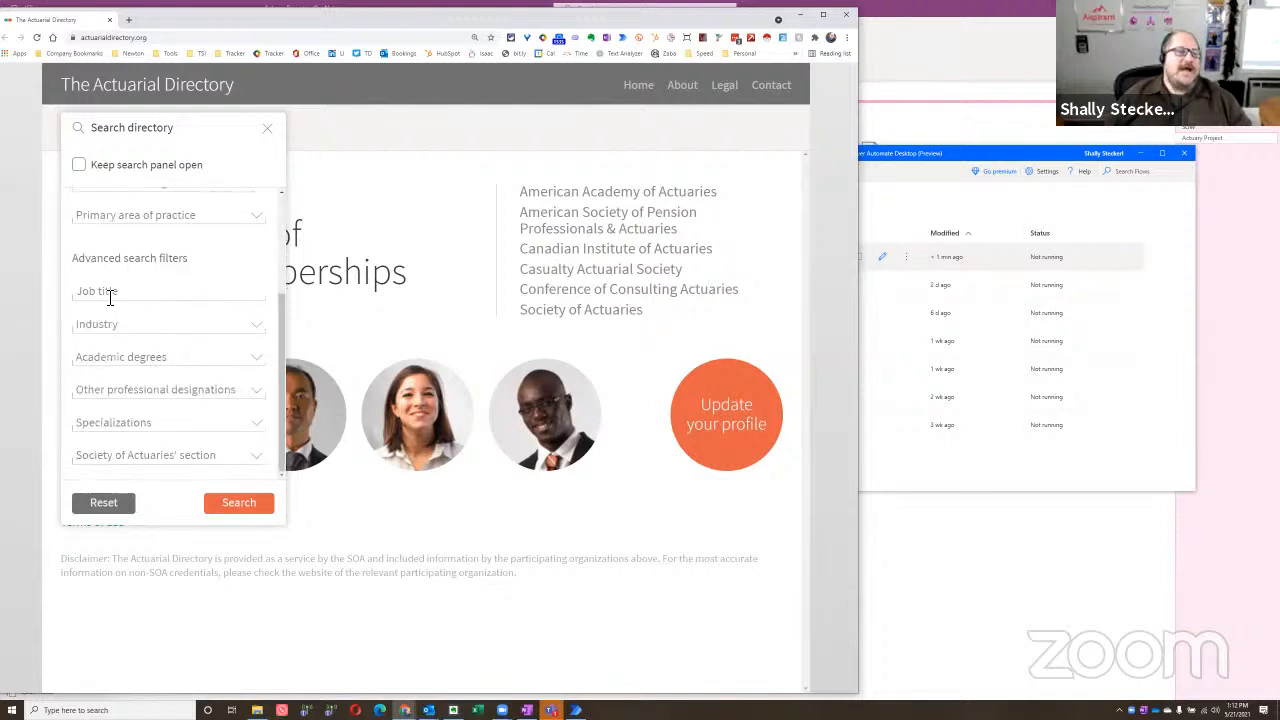
Step: Set Job title to Senior Actuary and Industry to Insurance, then run the search
left_click(251, 303)
type("Senior Actuary")
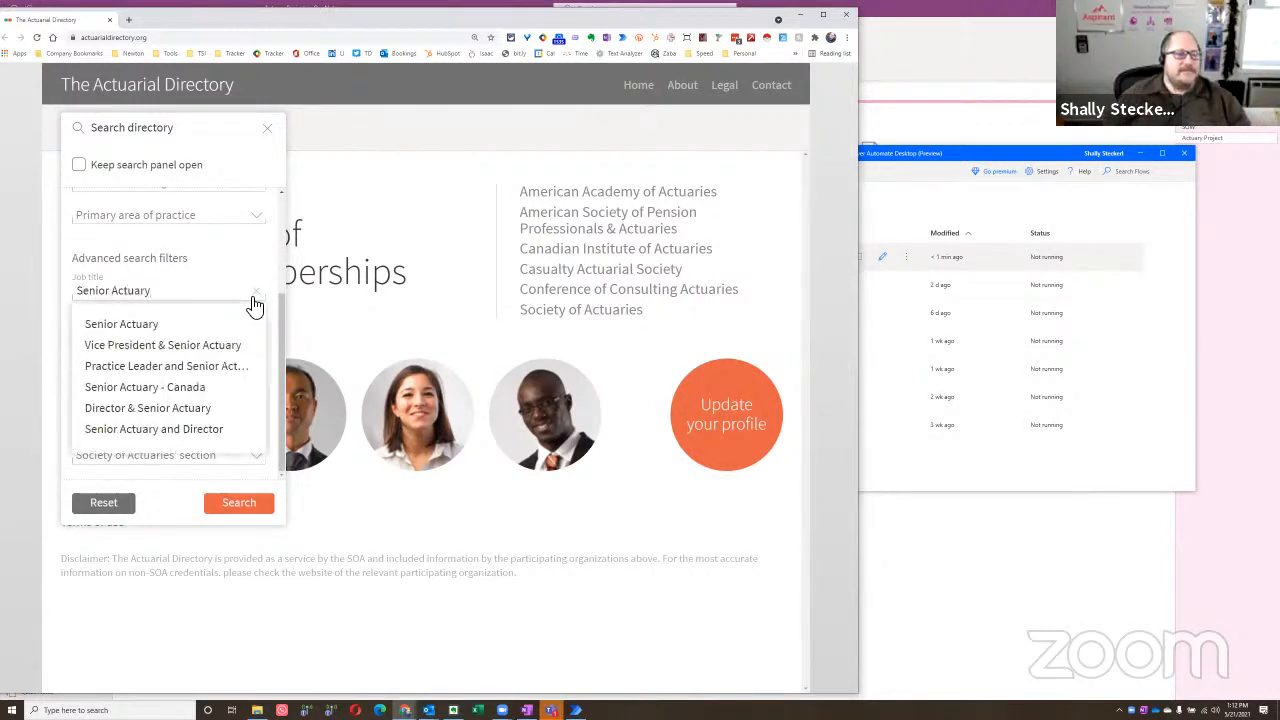
left_click(160, 323)
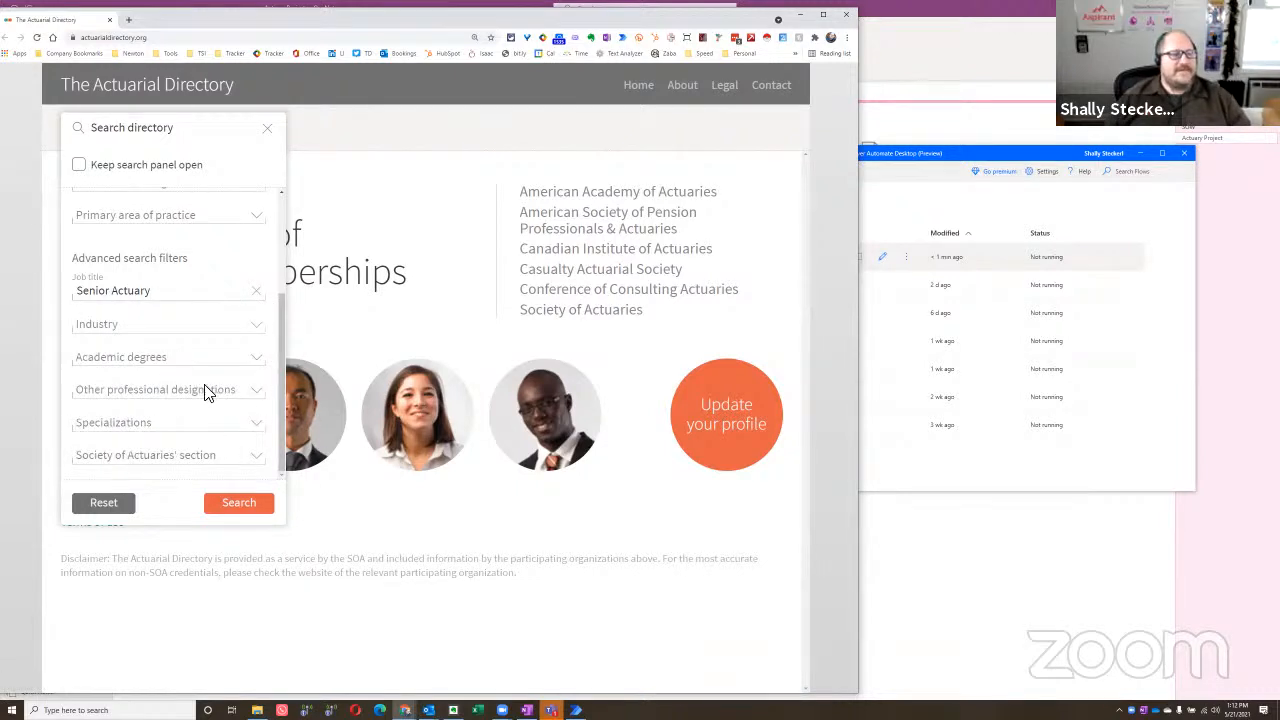
left_click(131, 333)
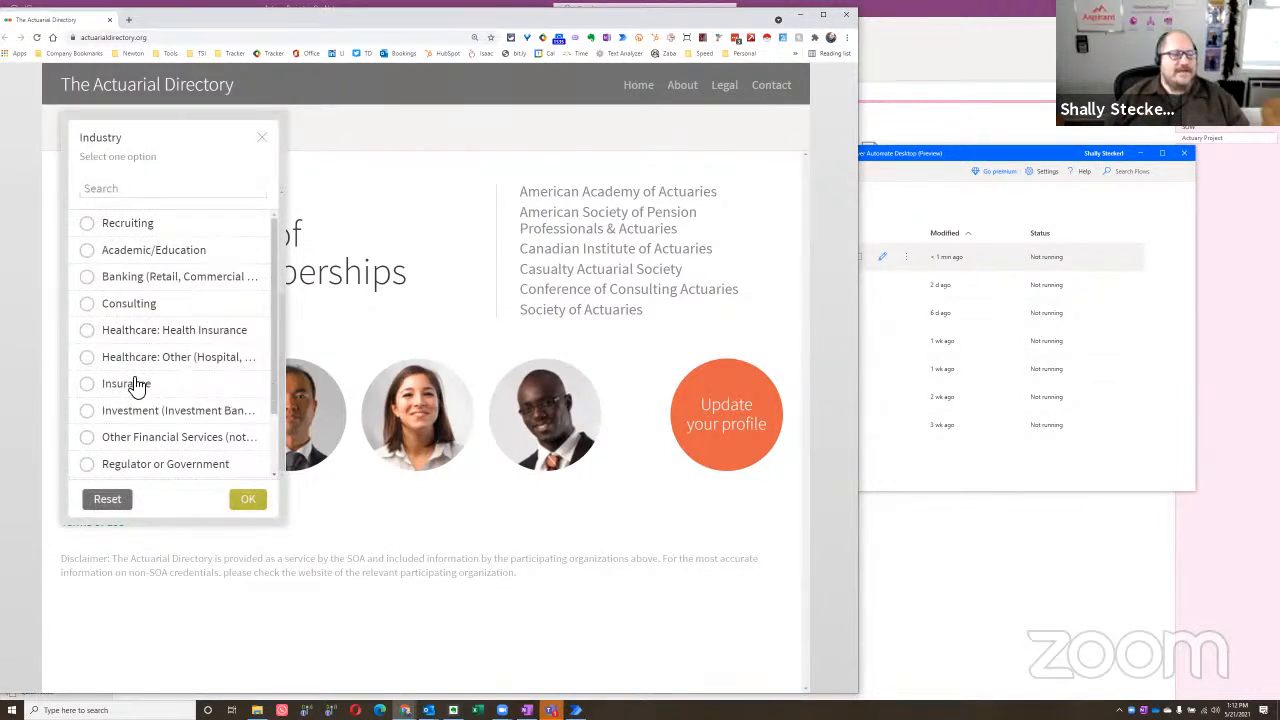
left_click(90, 386)
left_click(256, 506)
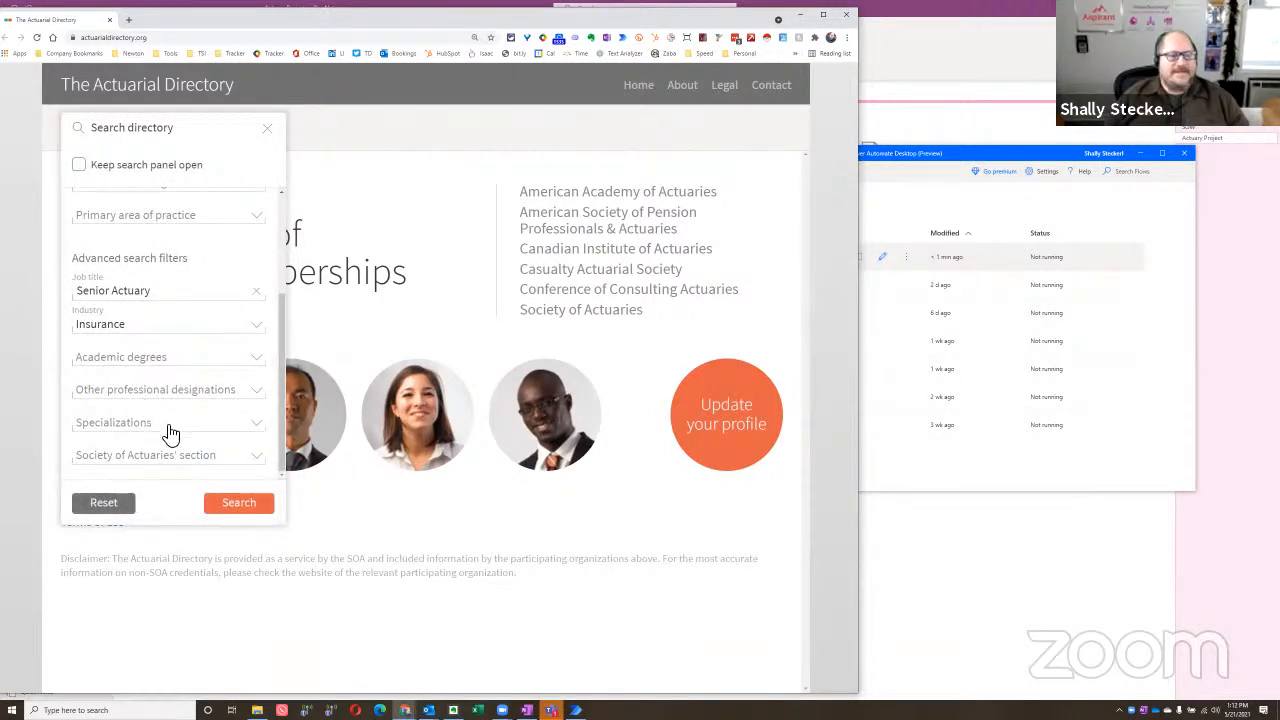
left_click(238, 503)
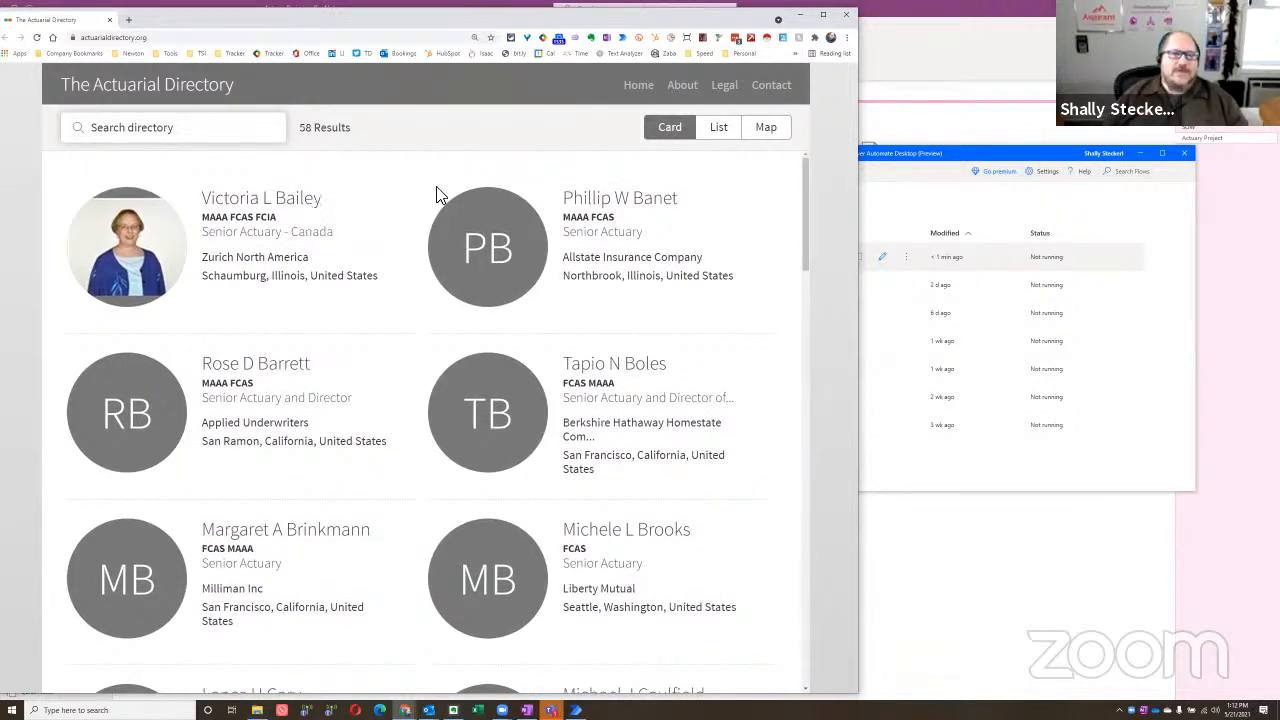
Step: Toggle results List/Card, open the first member's profile, then return to Power Automate Desktop
left_click(719, 131)
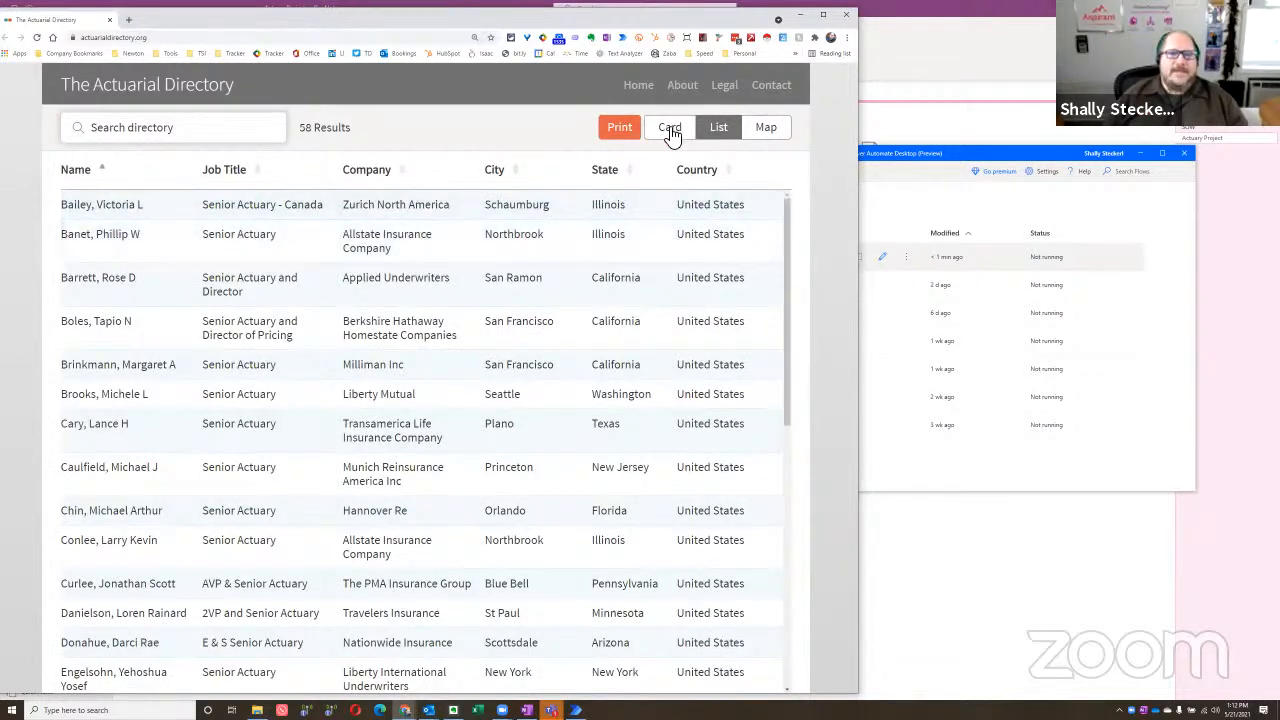
left_click(670, 128)
left_click(264, 204)
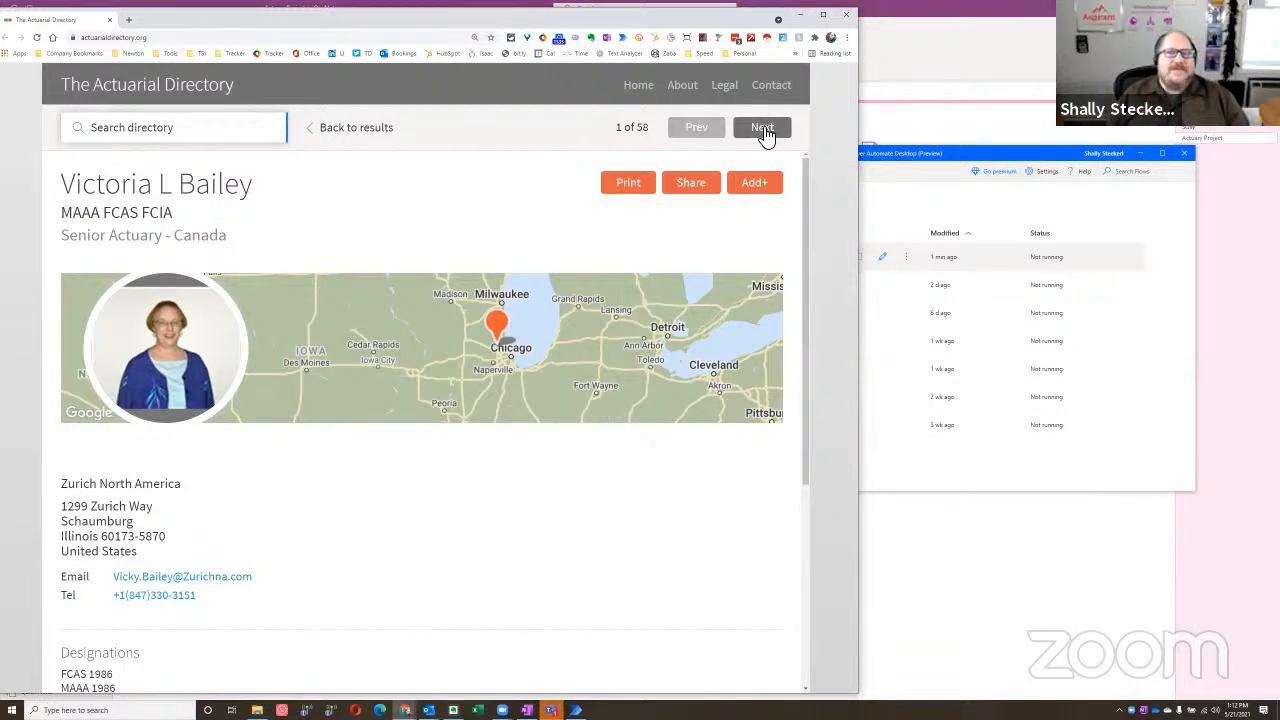
left_click(1004, 158)
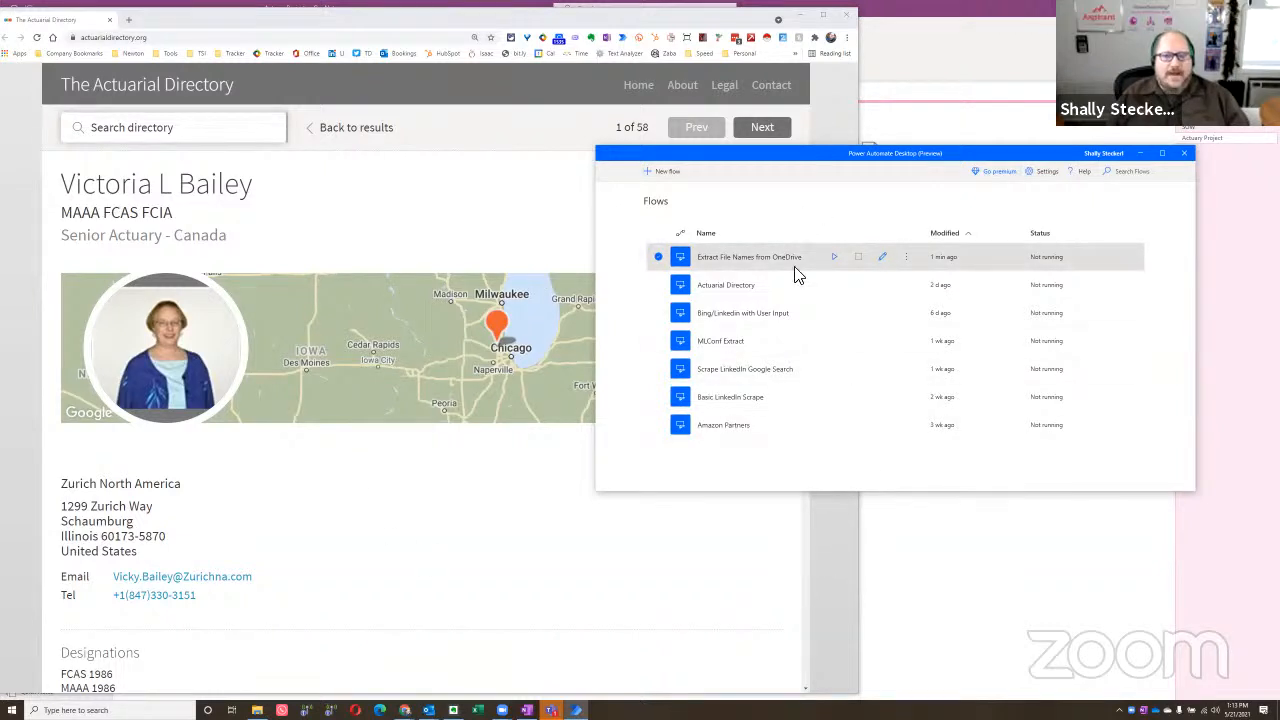
Step: Open the Actuarial Directory flow and inspect the Launch new Chrome settings unchanged
left_click(780, 288)
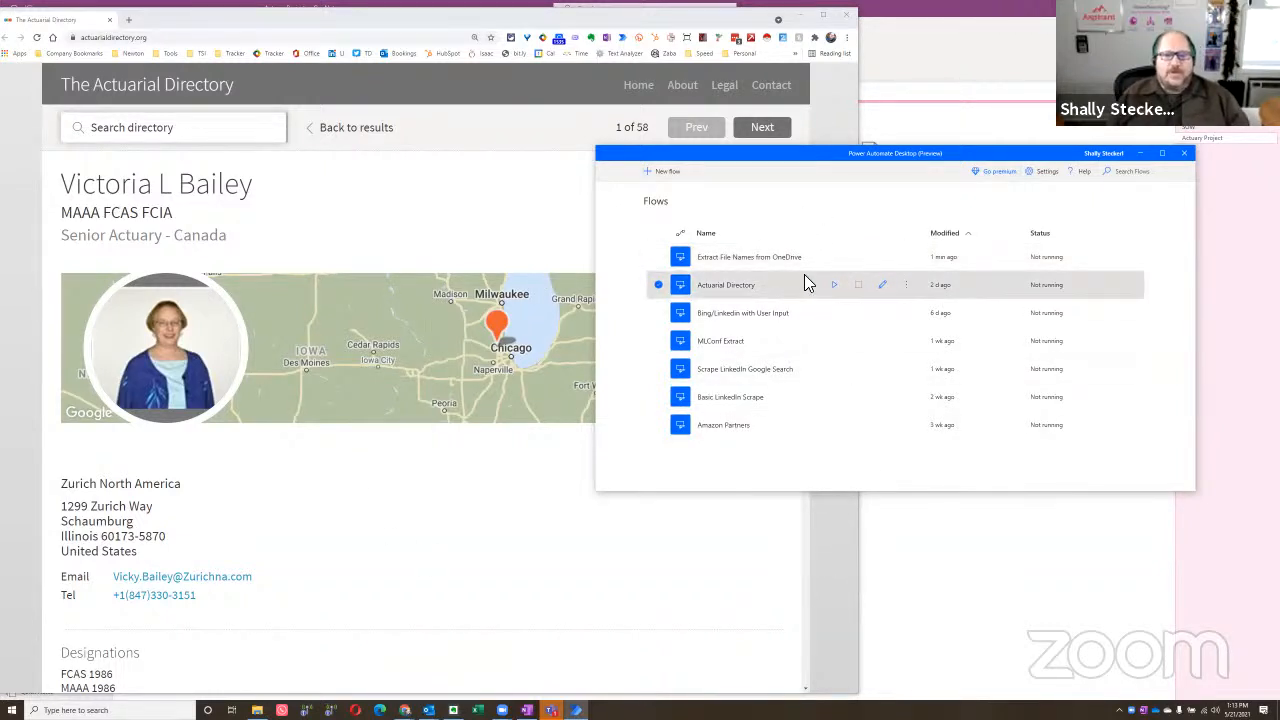
double_click(781, 290)
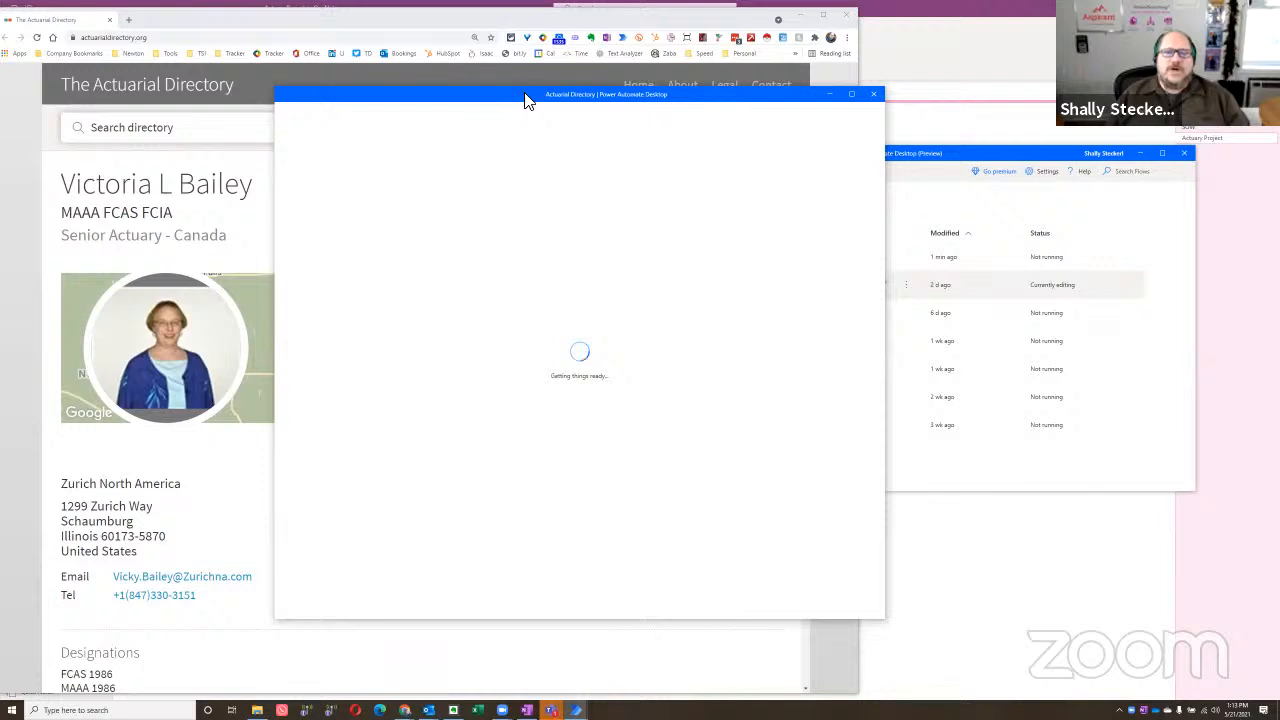
left_click_drag(517, 104, 782, 84)
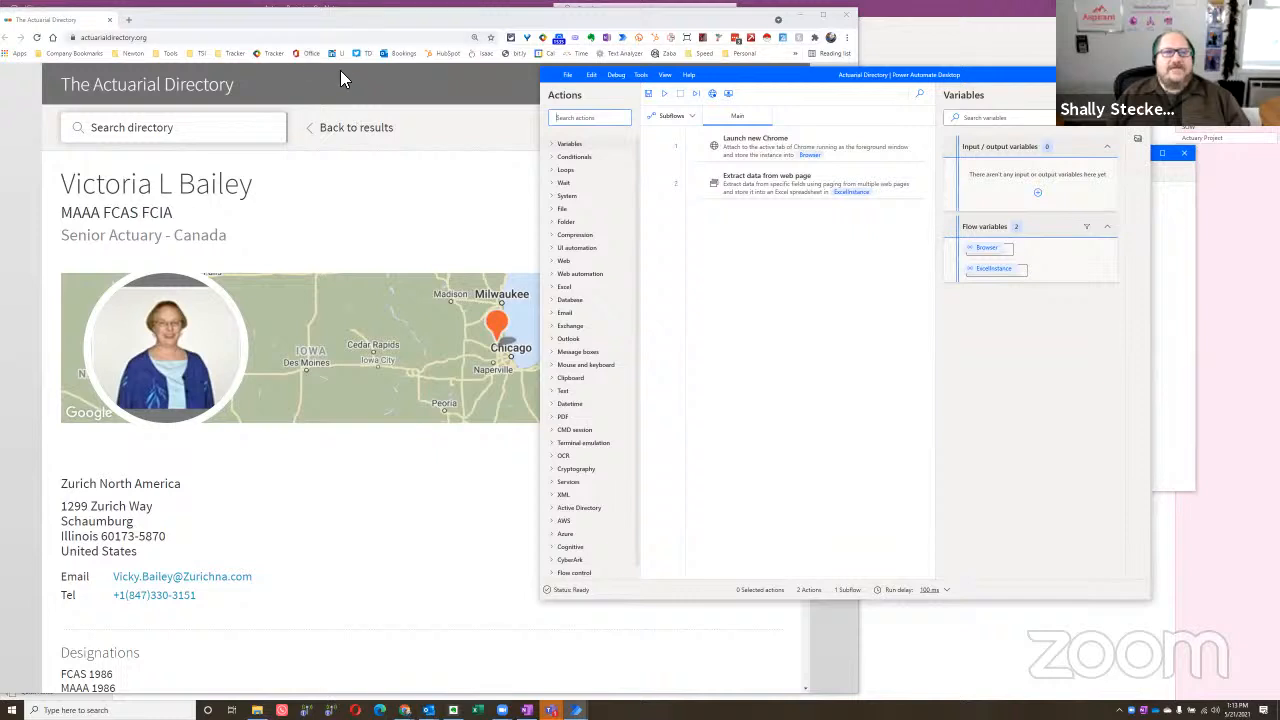
left_click(879, 151)
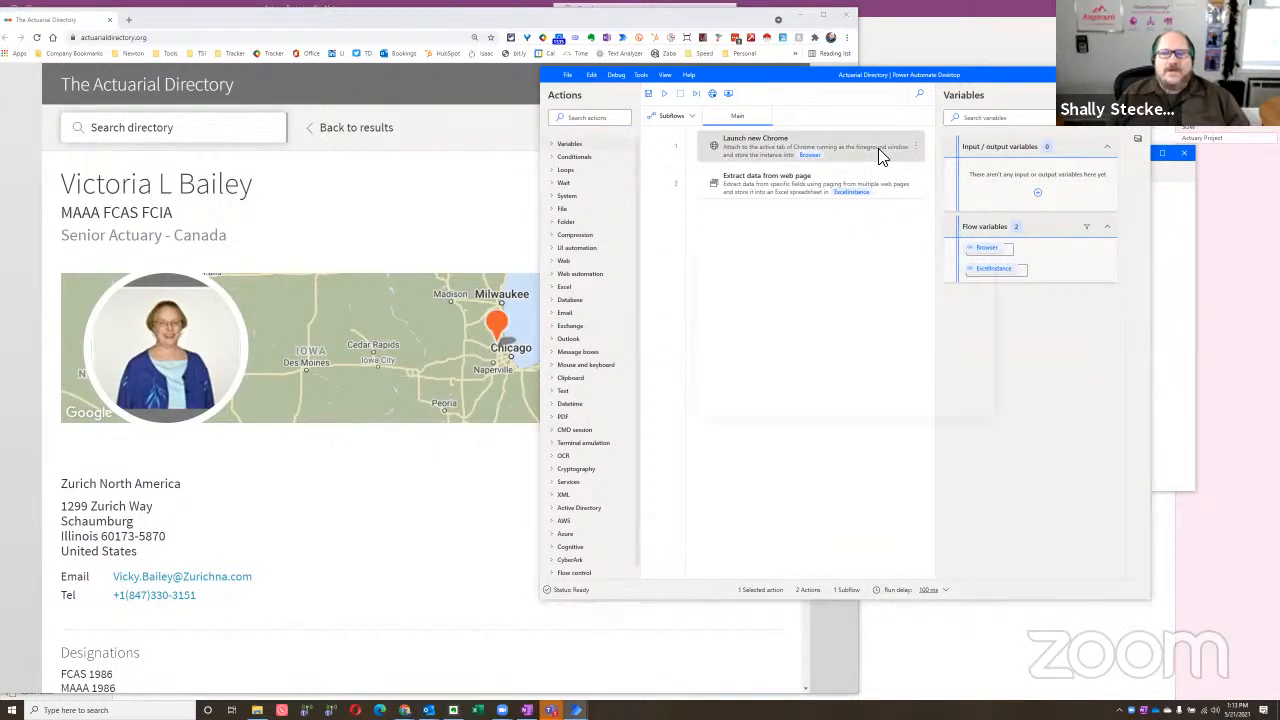
double_click(878, 150)
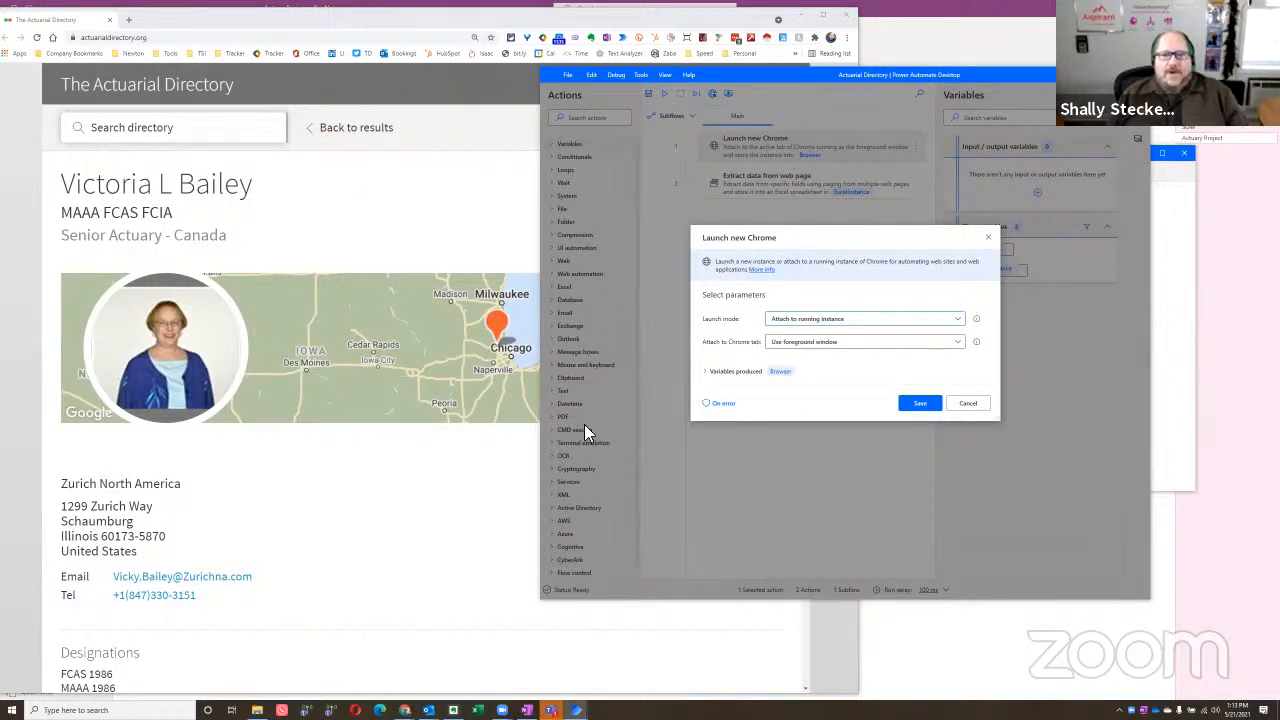
left_click(972, 406)
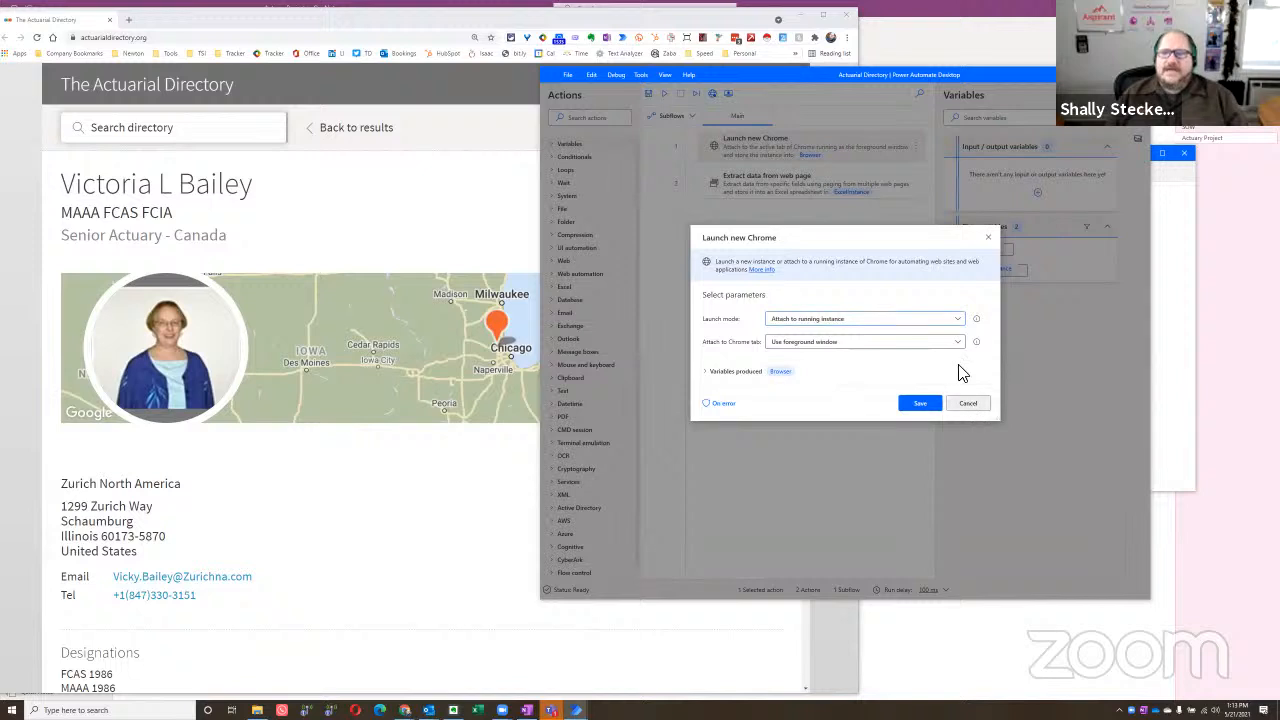
Step: Change Extract data from web page's Max web pages from 123 to 20 and save
left_click(764, 188)
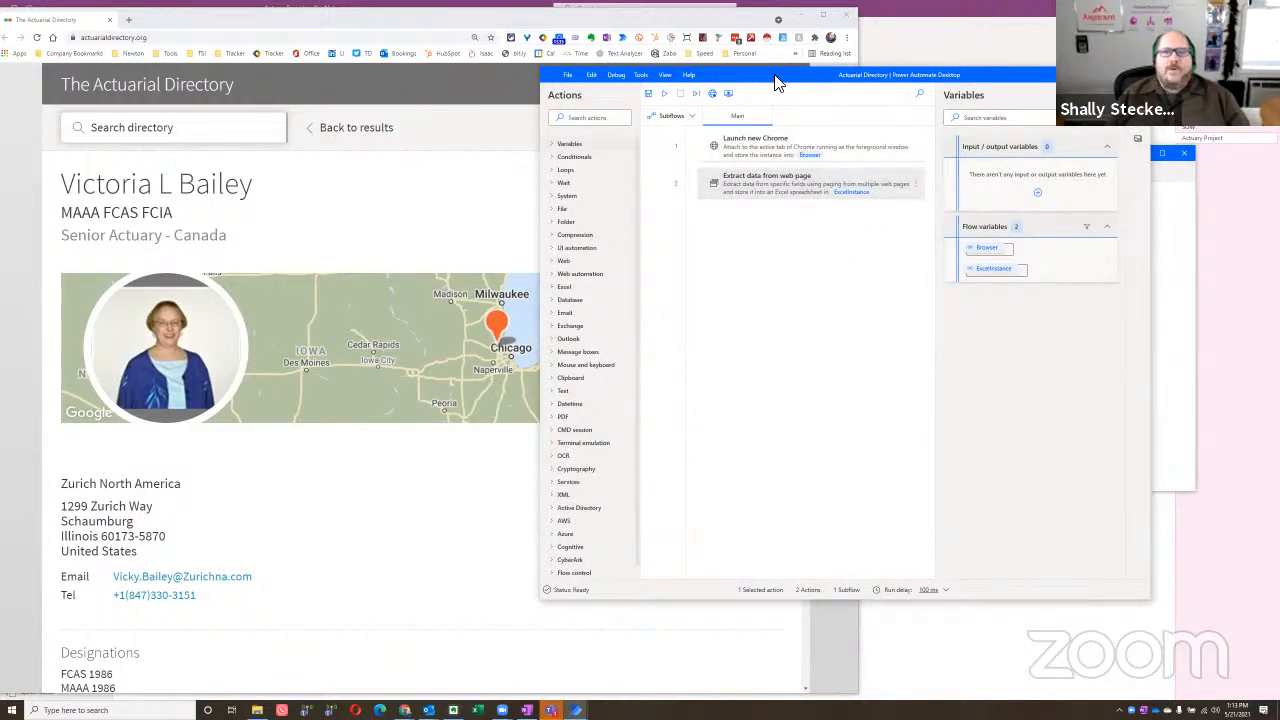
left_click_drag(775, 76, 883, 162)
left_click_drag(623, 153, 573, 217)
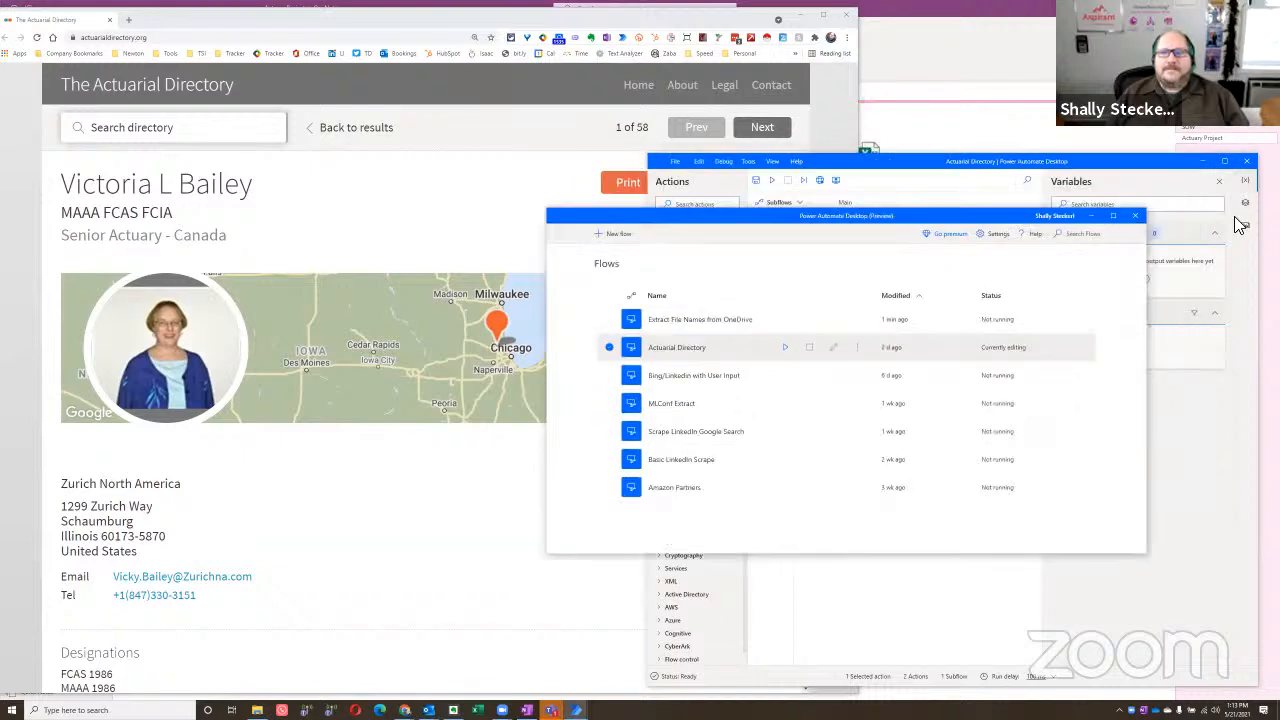
left_click(1088, 217)
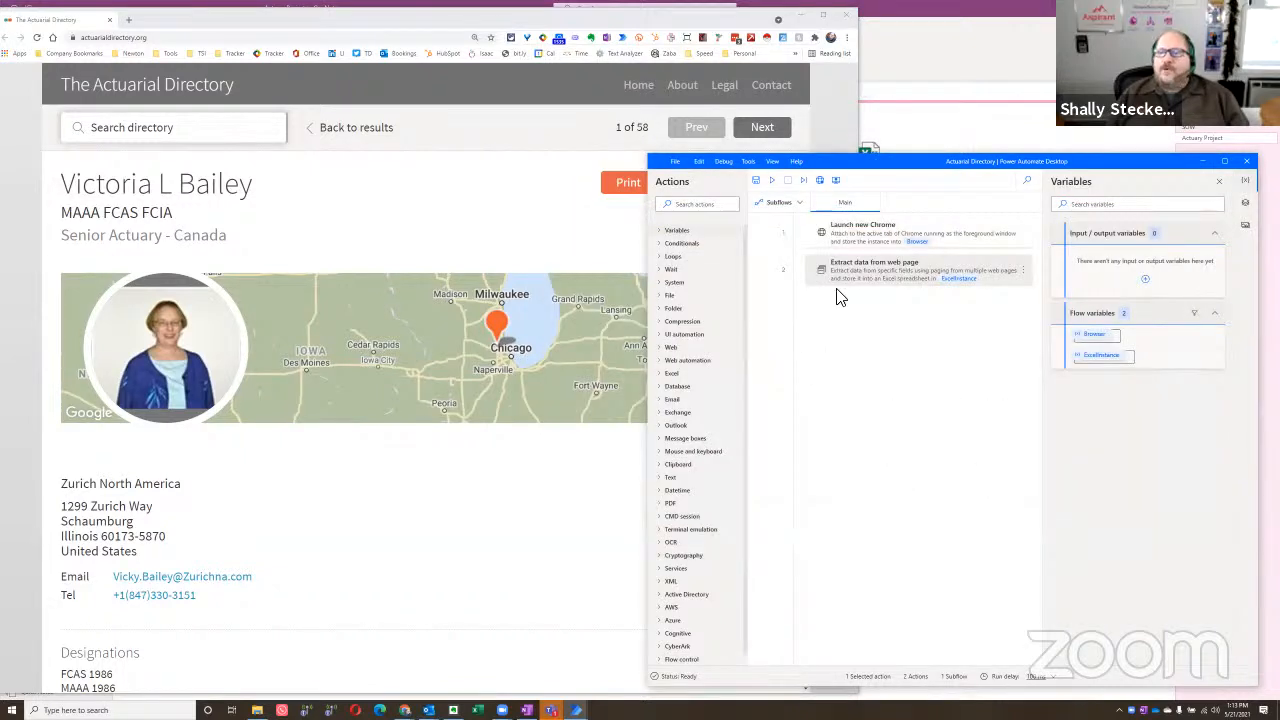
double_click(856, 272)
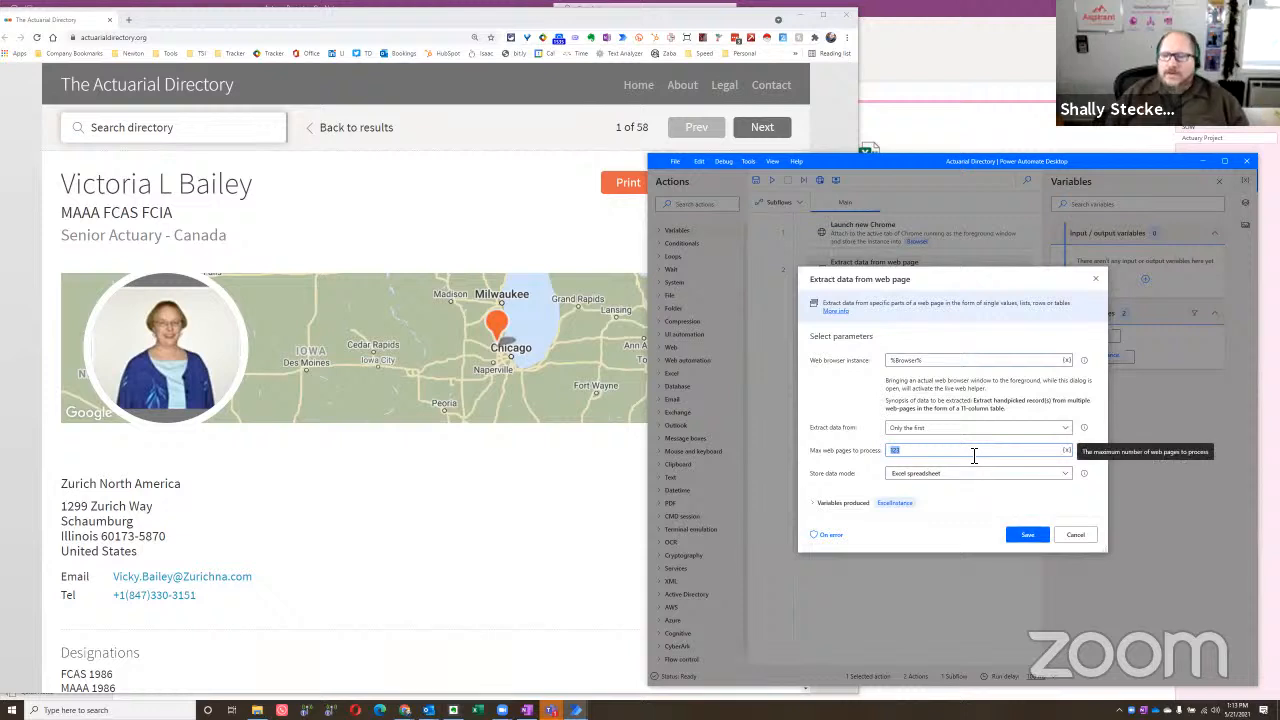
type("20")
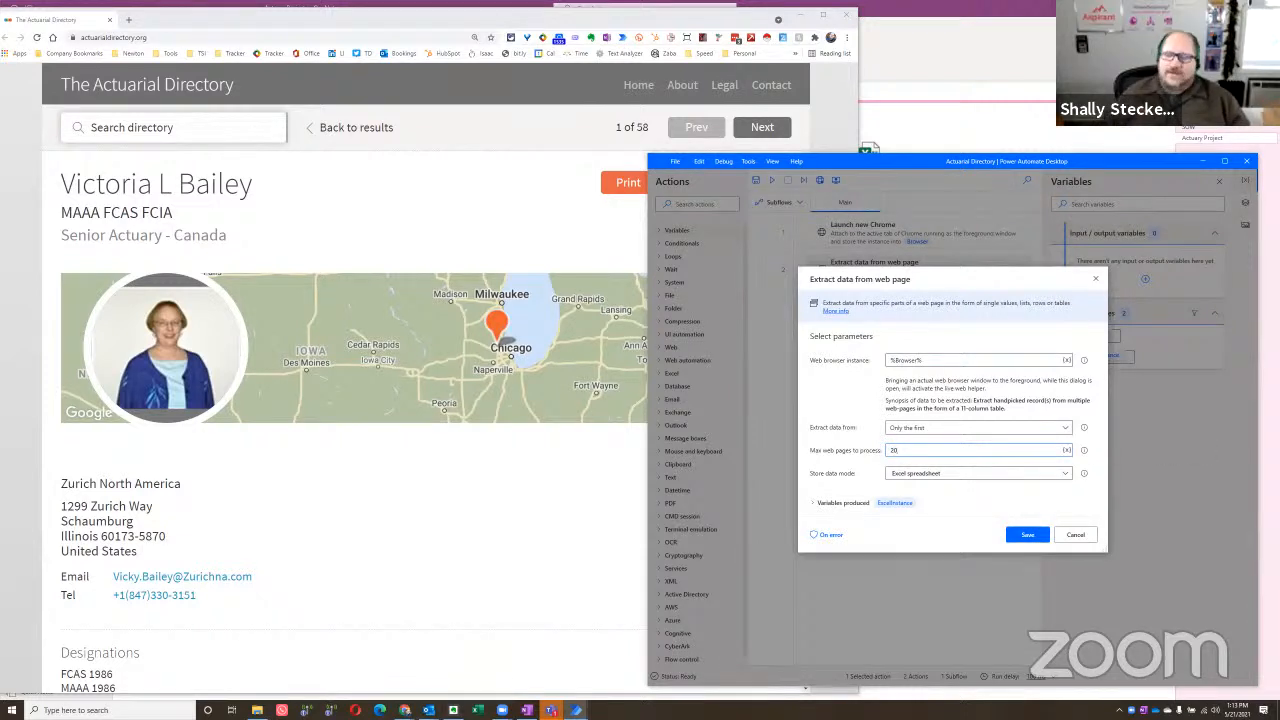
left_click(1030, 537)
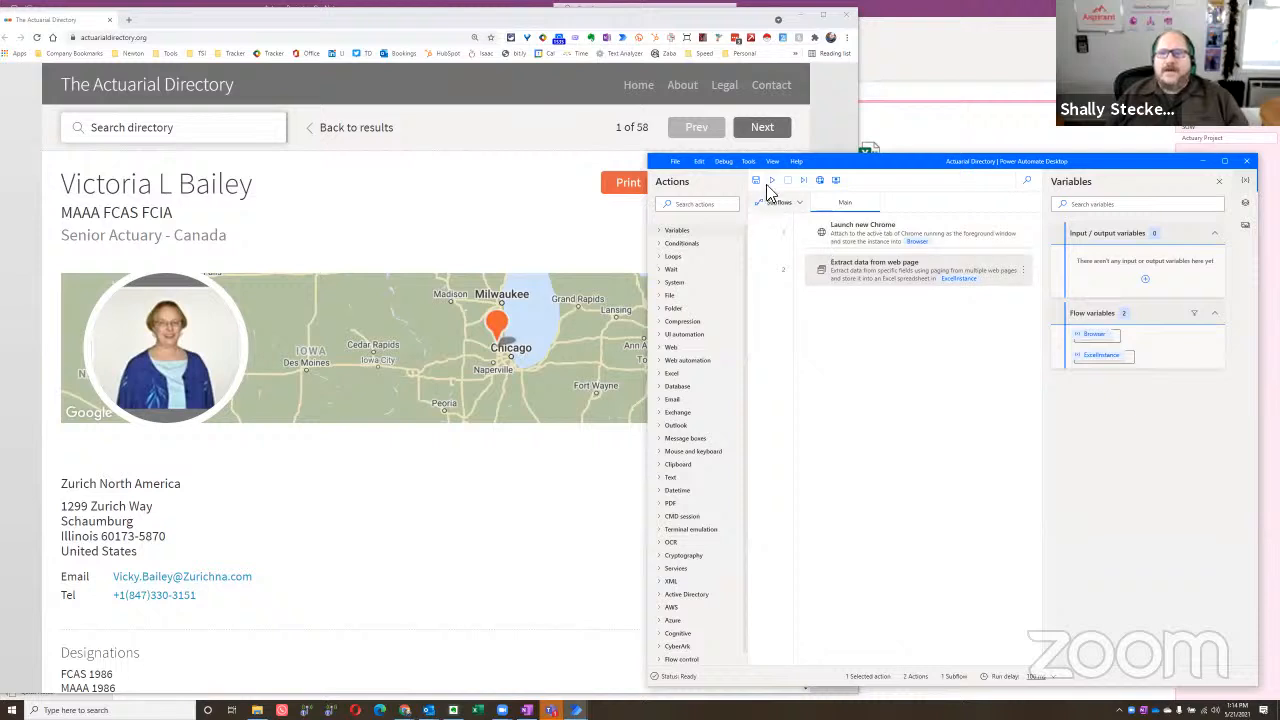
Step: Run the Actuarial Directory flow and watch it write 20 profile rows into Excel
left_click(840, 128)
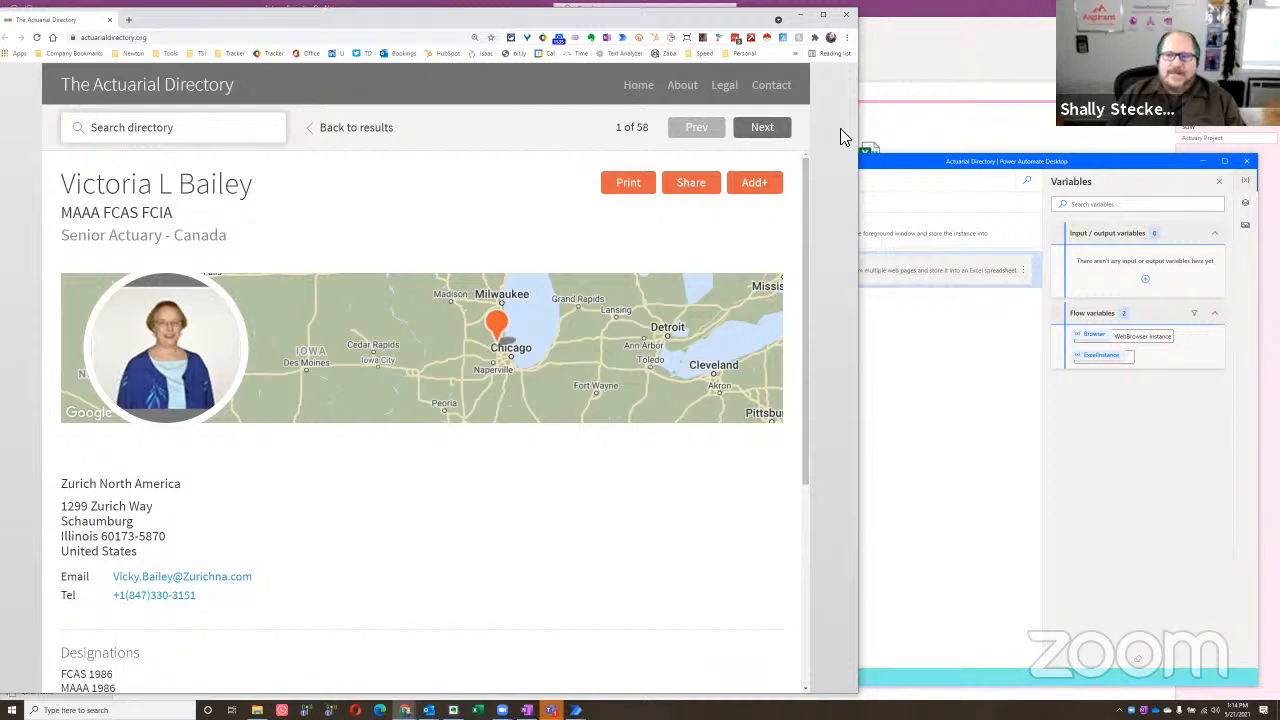
left_click(898, 175)
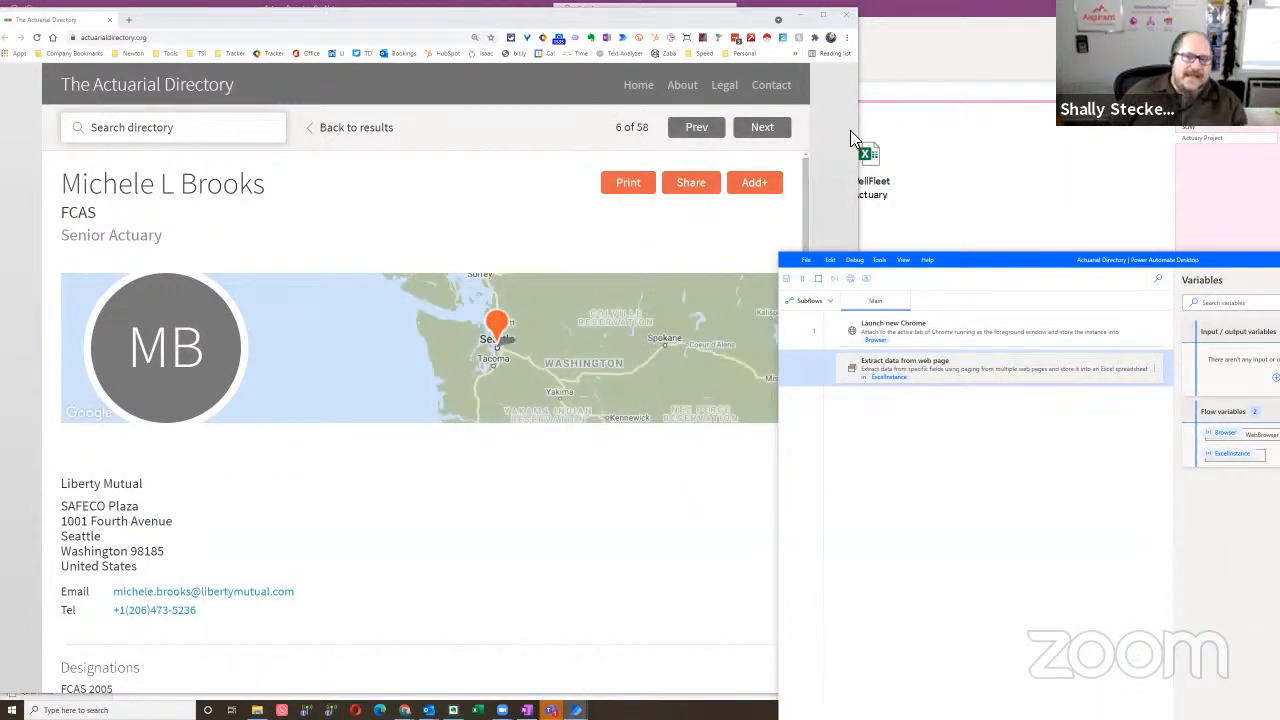
scroll(528, 296, "down", 2)
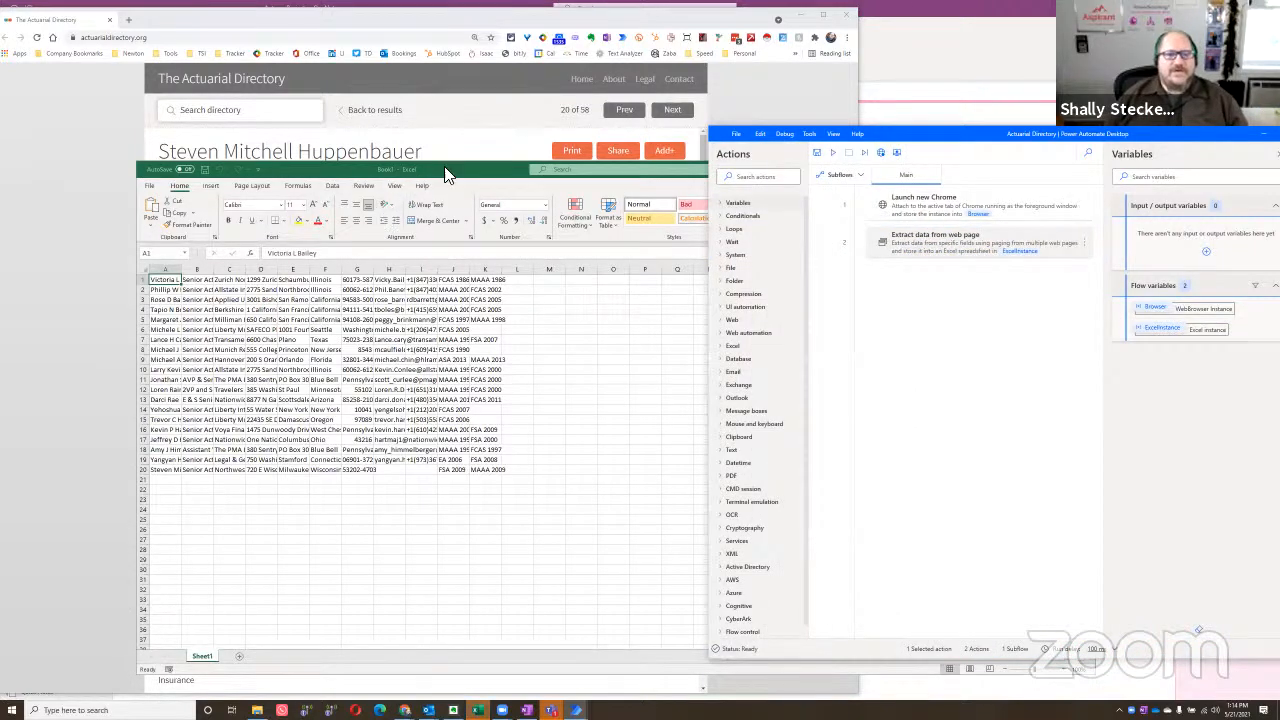
Step: Widen column A and inspect the address, e-mail, phone and designation columns
left_click_drag(445, 168, 475, 51)
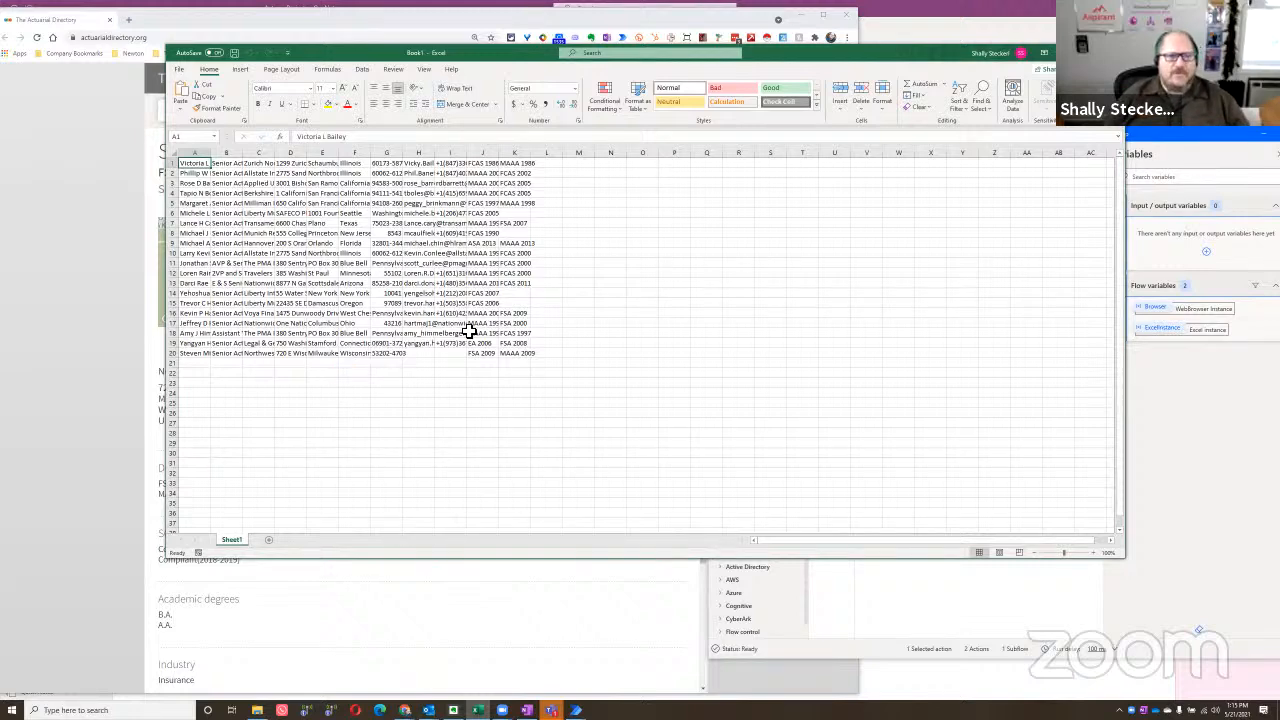
scroll(366, 177, "up", 2, "ctrl")
left_click_drag(336, 163, 531, 166)
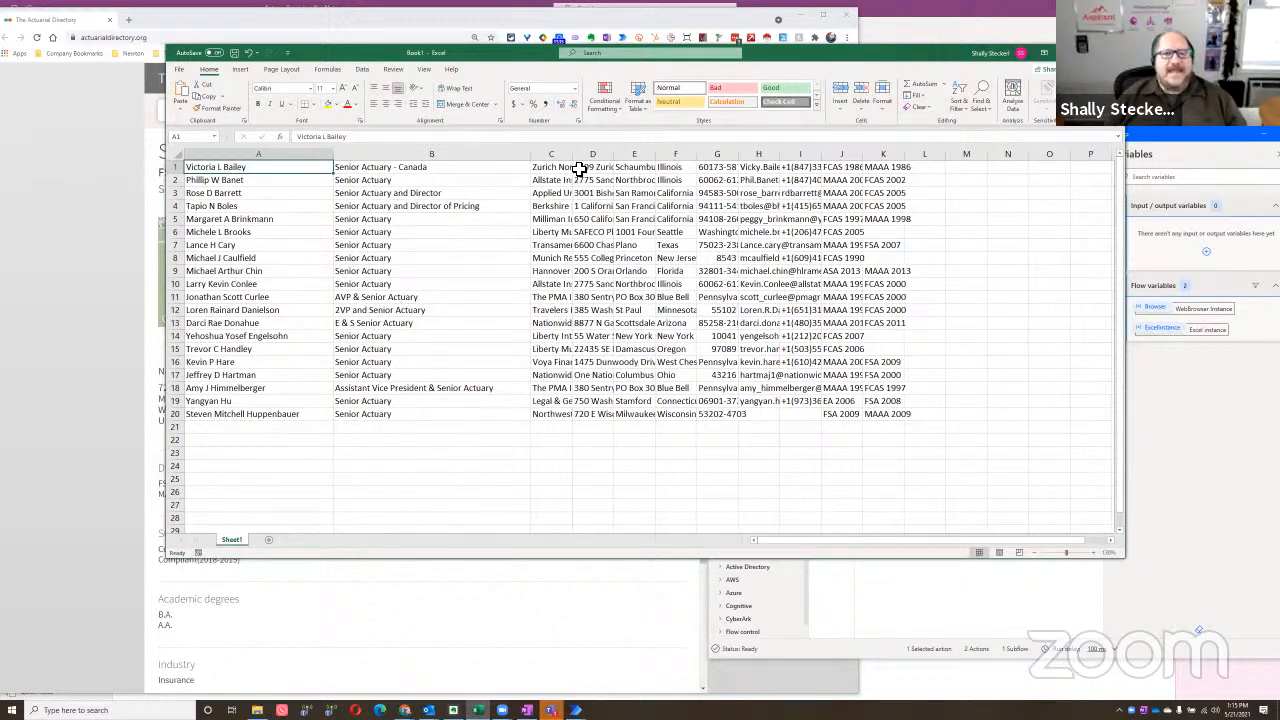
left_click_drag(590, 167, 670, 165)
left_click(673, 158)
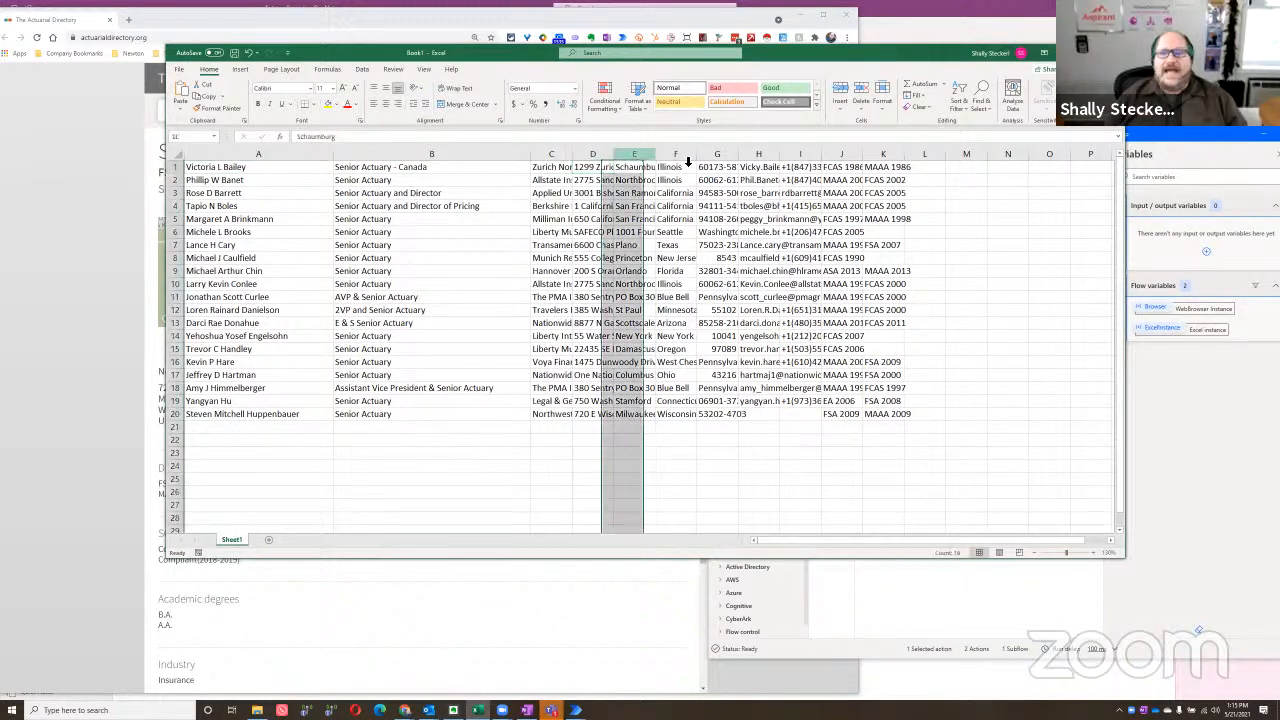
left_click(722, 156)
left_click(770, 169)
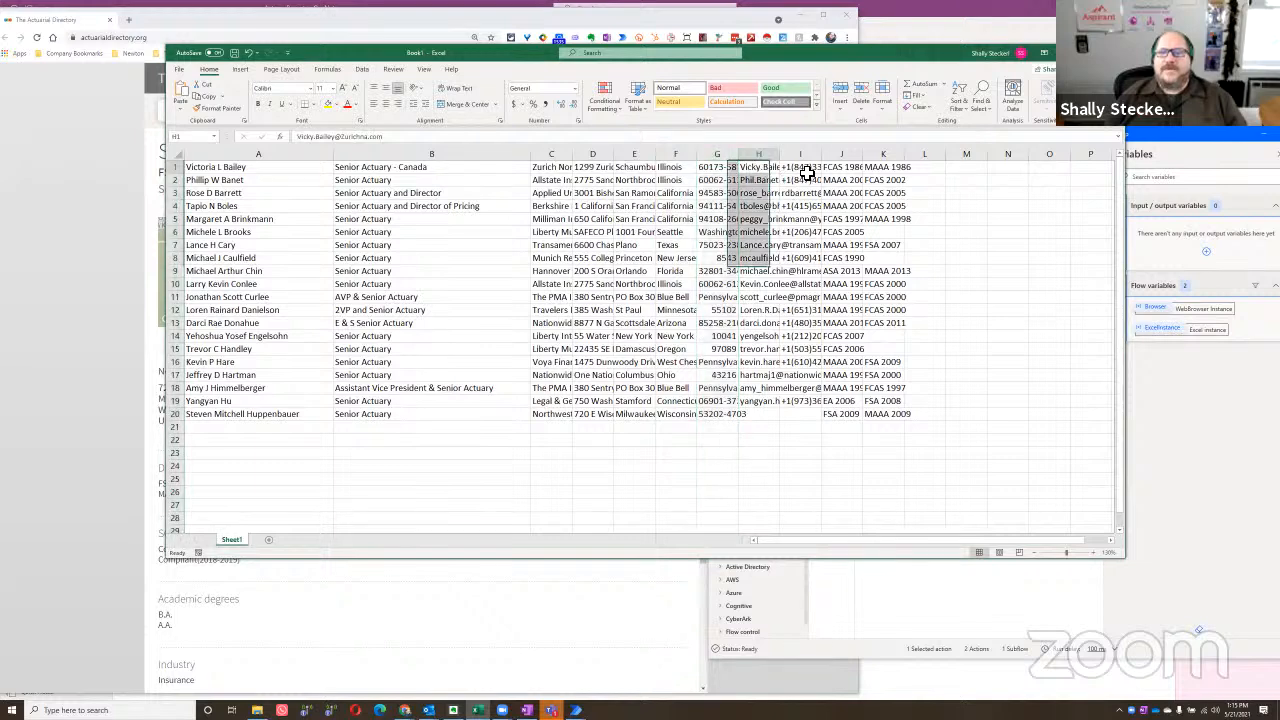
left_click(808, 171)
left_click(847, 171)
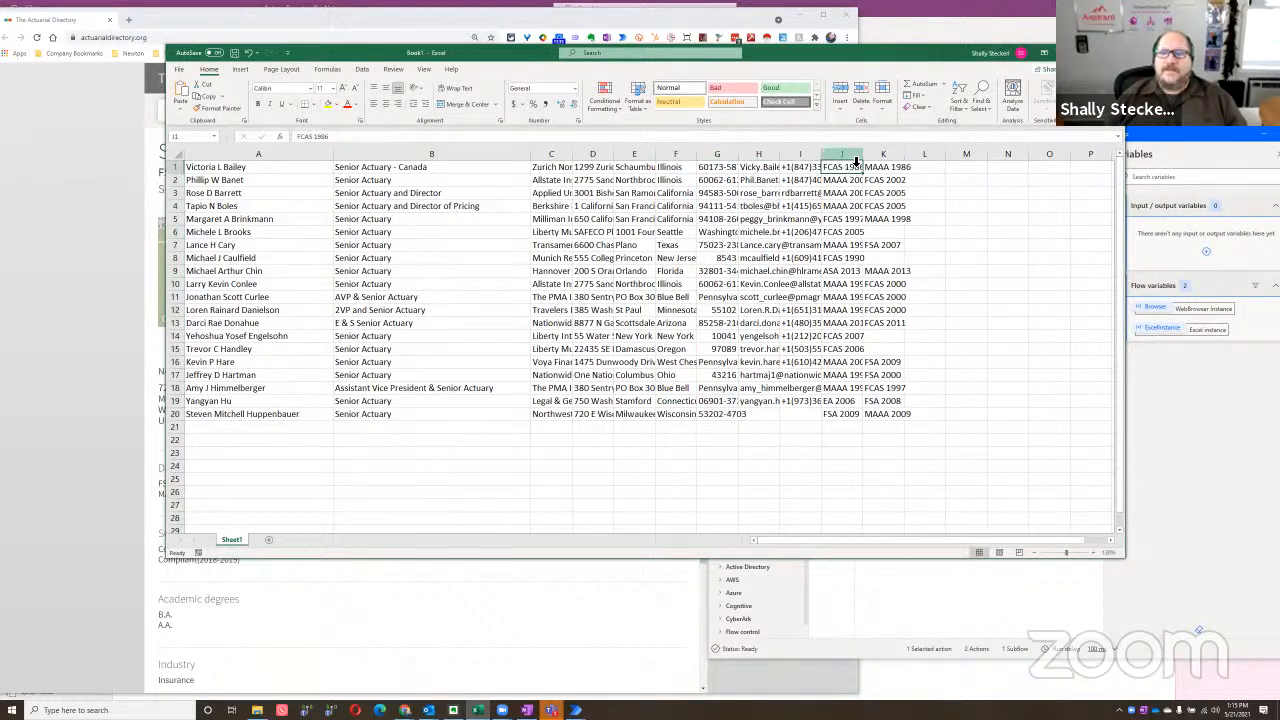
Step: Select columns A through K, then close the workbook choosing Don't Save
left_click_drag(856, 161, 897, 163)
left_click(845, 177)
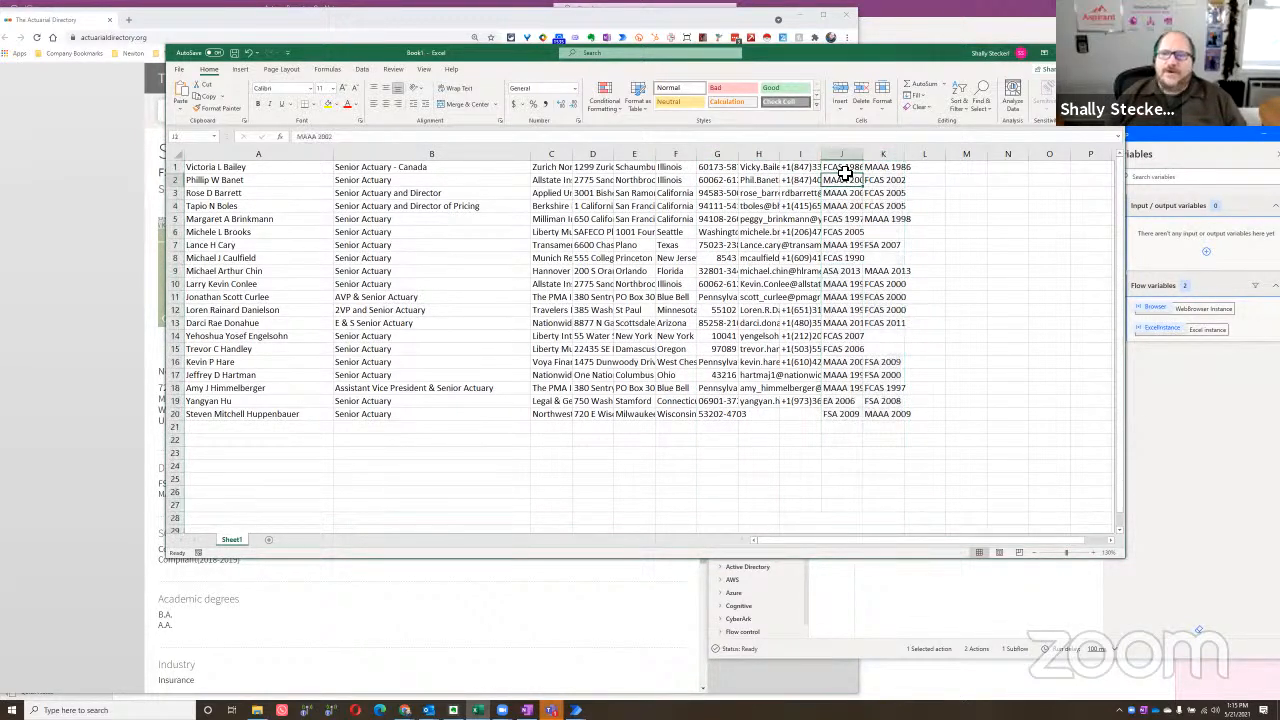
left_click(880, 160)
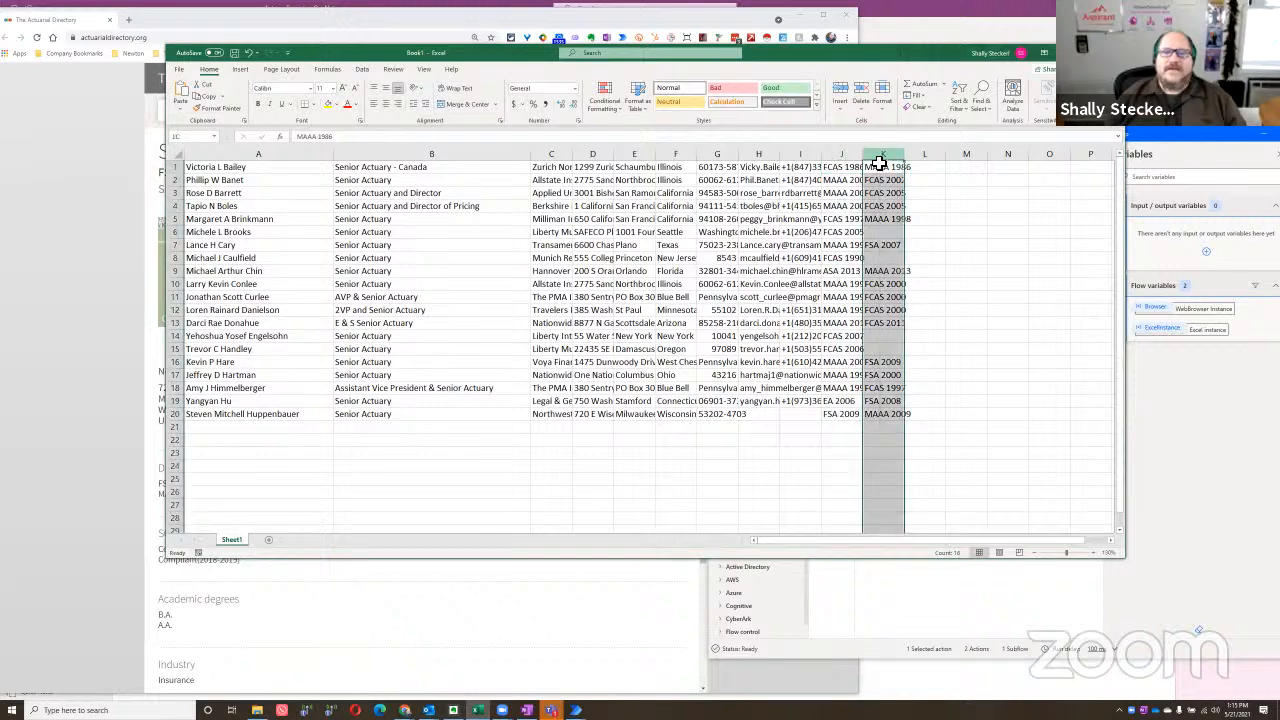
key("ctrl+shift+Left")
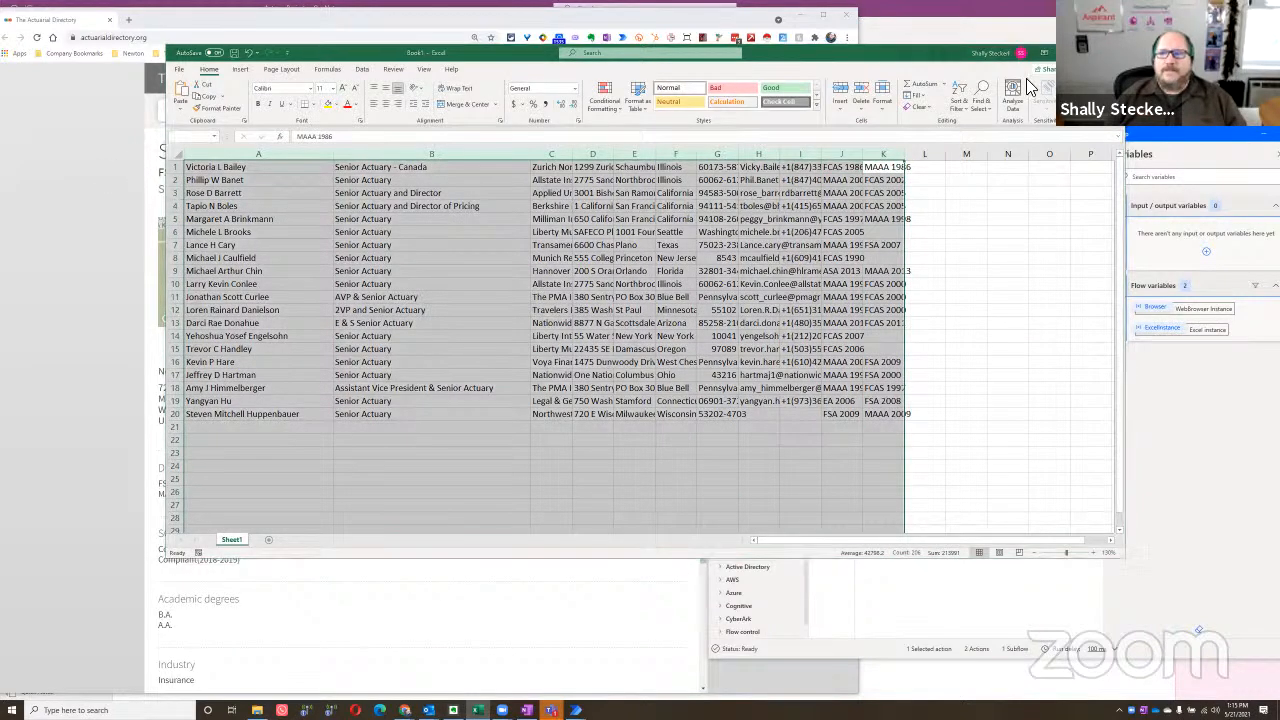
left_click(1112, 53)
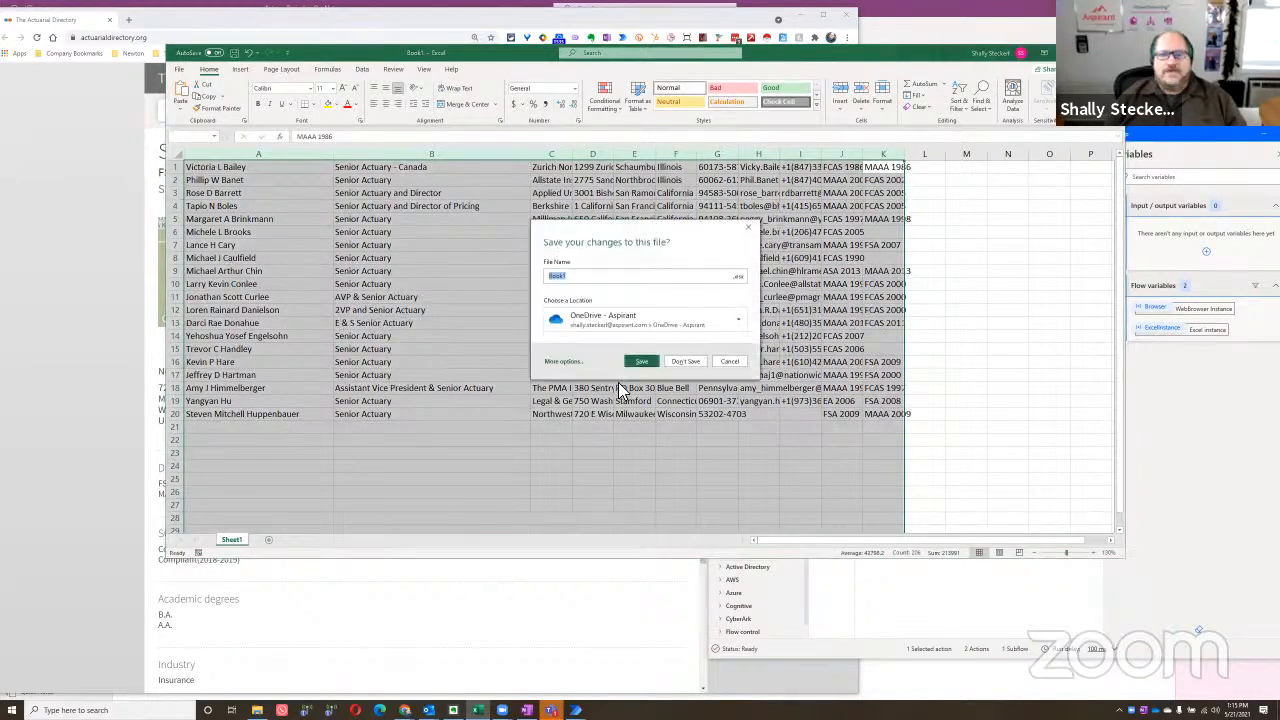
left_click(684, 361)
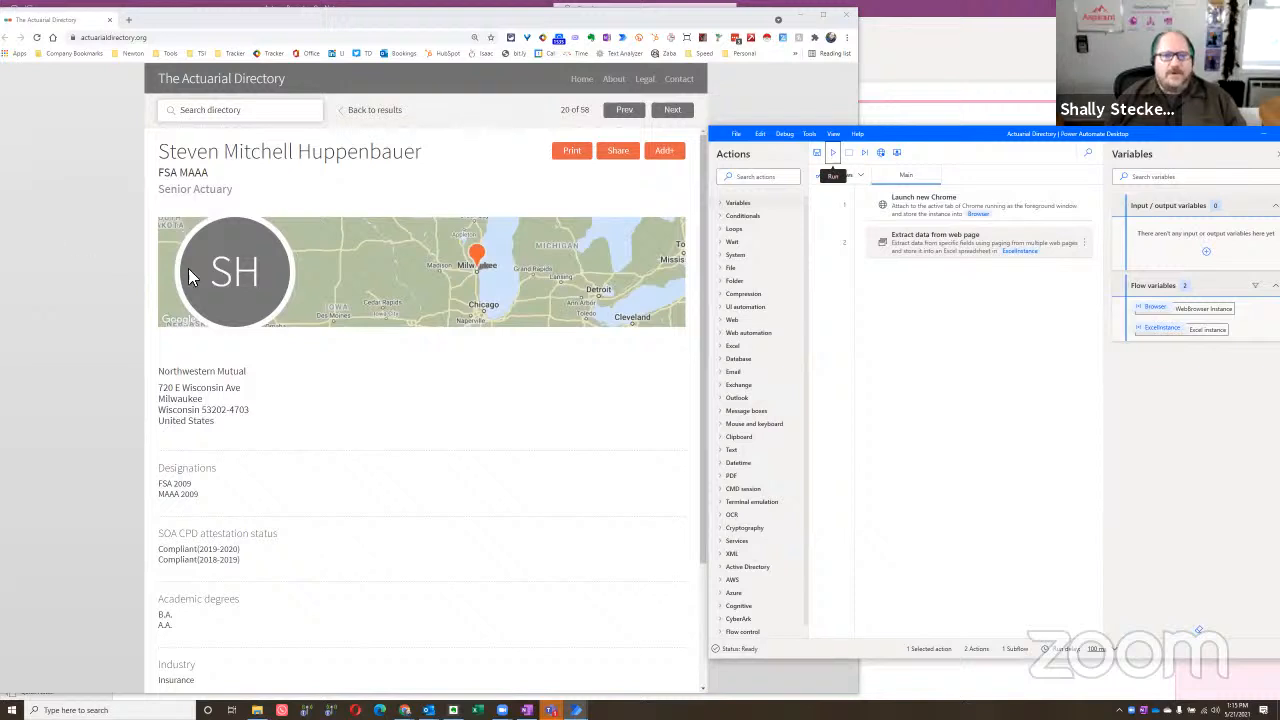
Step: Reopen the Extract data settings and place the live web helper beside the profile
double_click(918, 242)
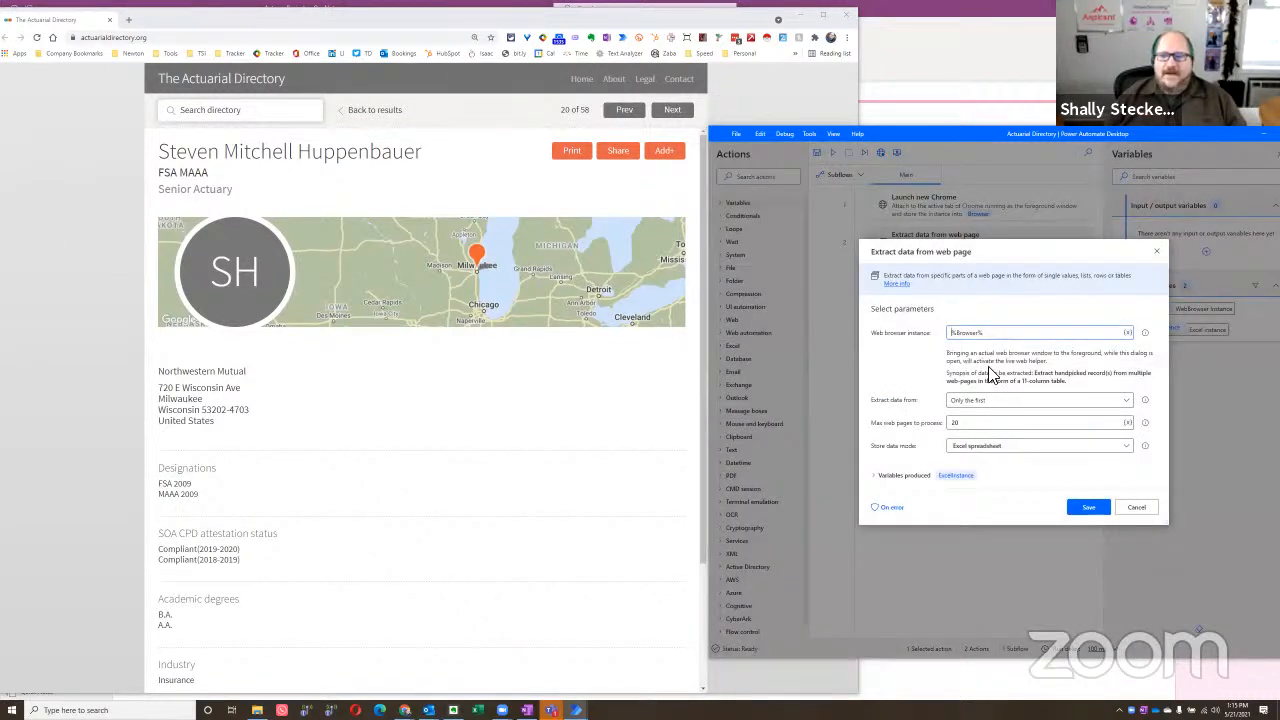
left_click(75, 223)
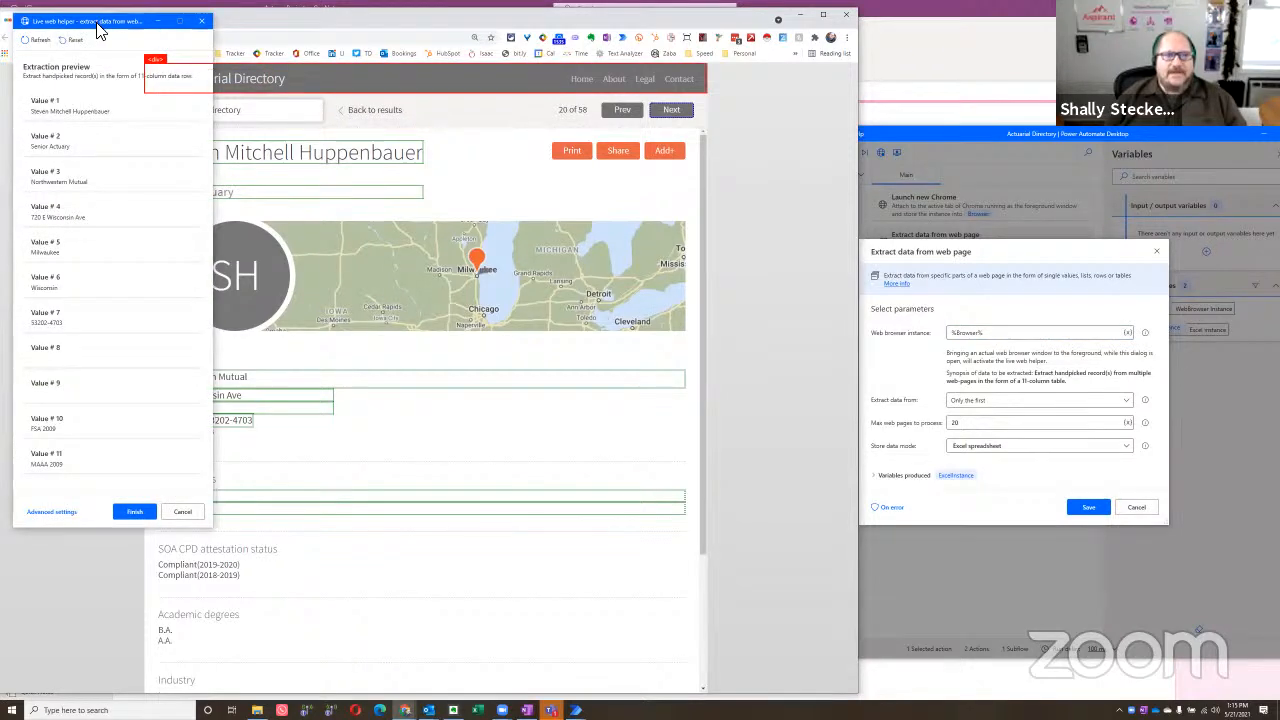
left_click_drag(98, 30, 824, 74)
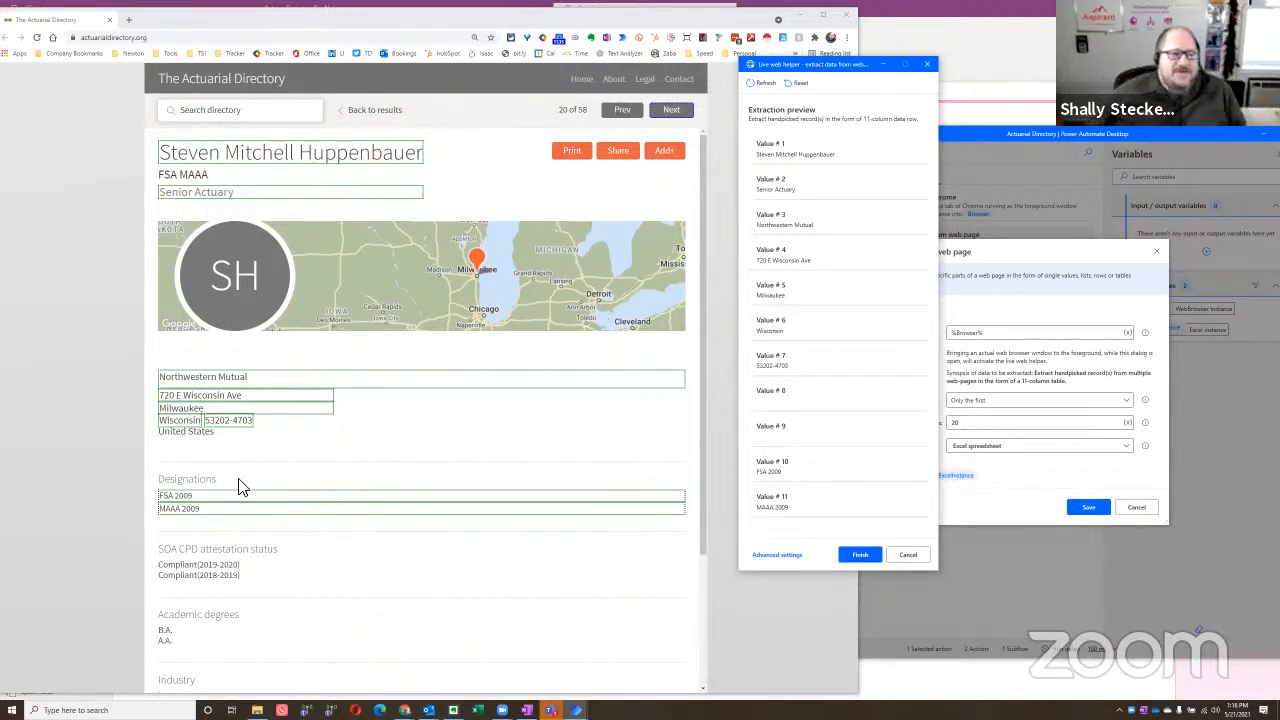
scroll(224, 525, "down", 3)
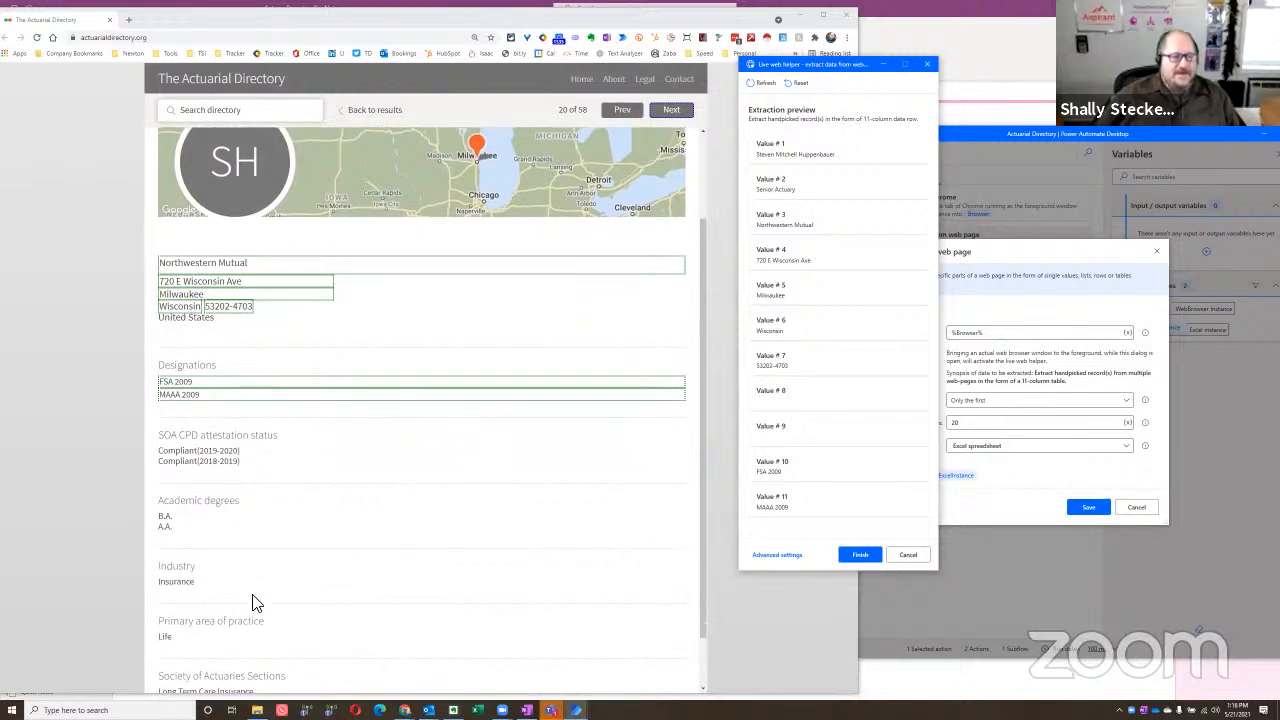
scroll(262, 382, "up", 3)
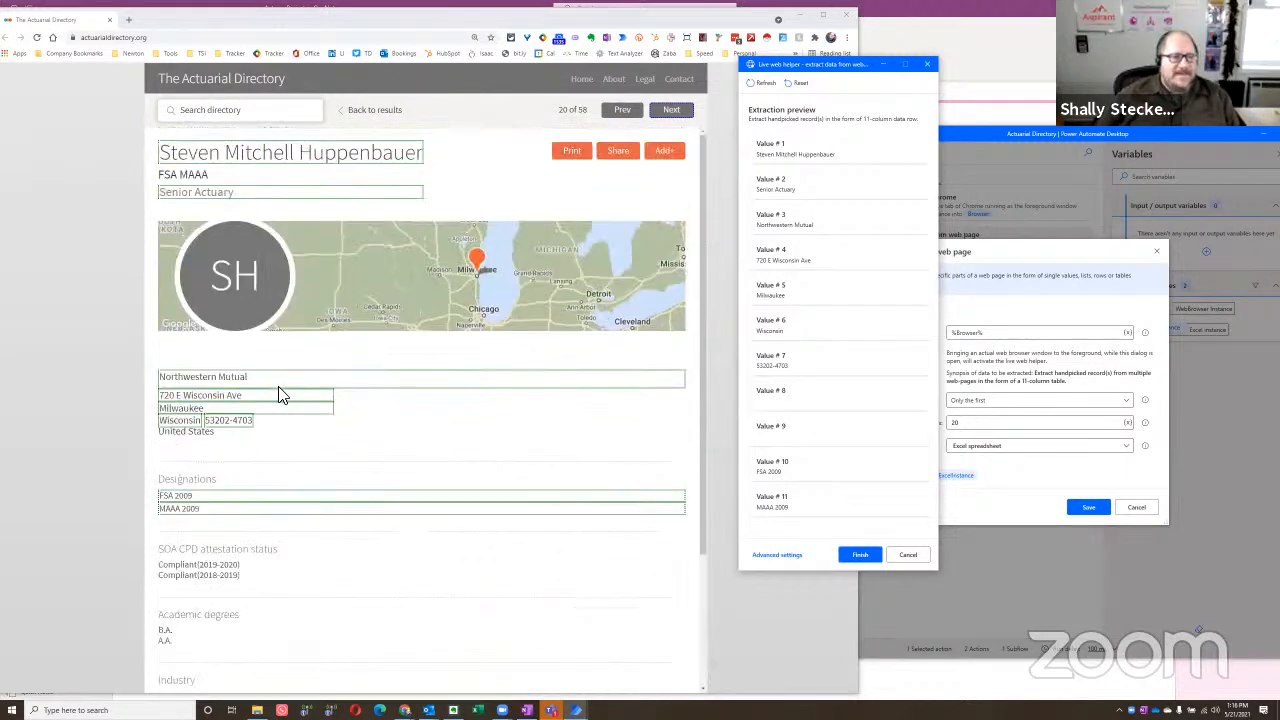
scroll(295, 412, "down", 3)
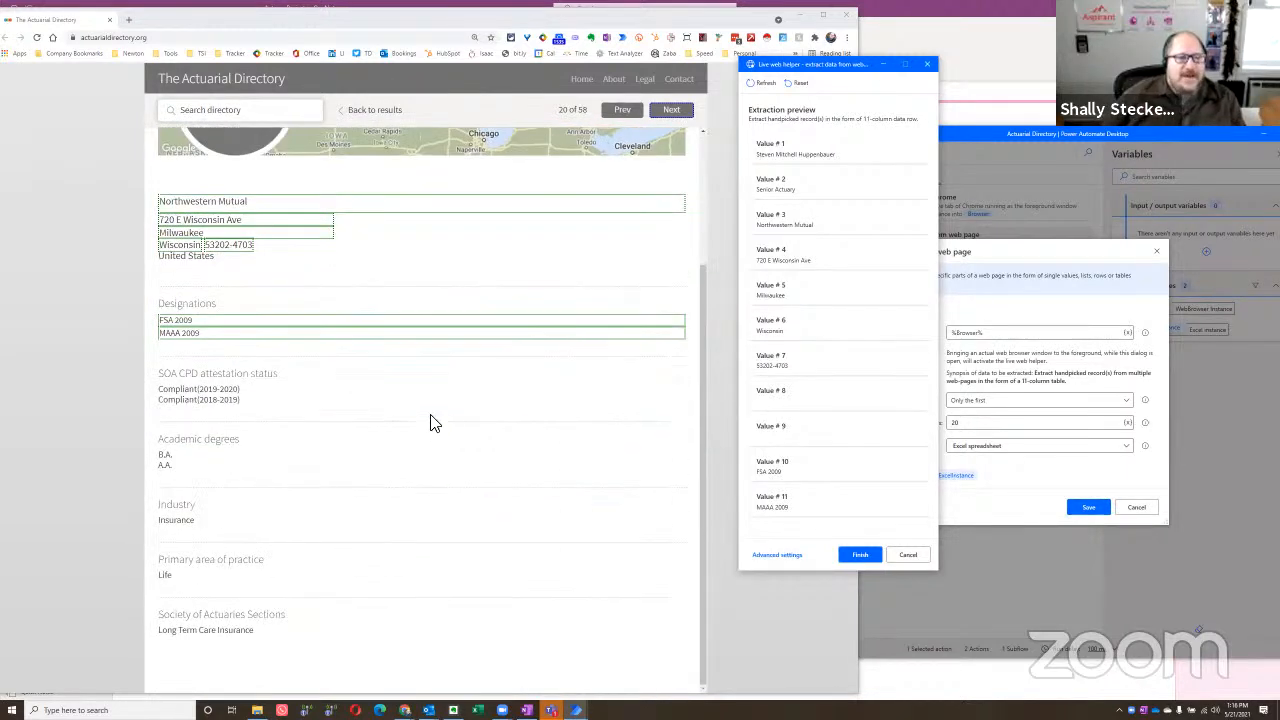
Step: Extract the Insurance and Life values, then cancel the helper and confirm the warning
right_click(206, 529)
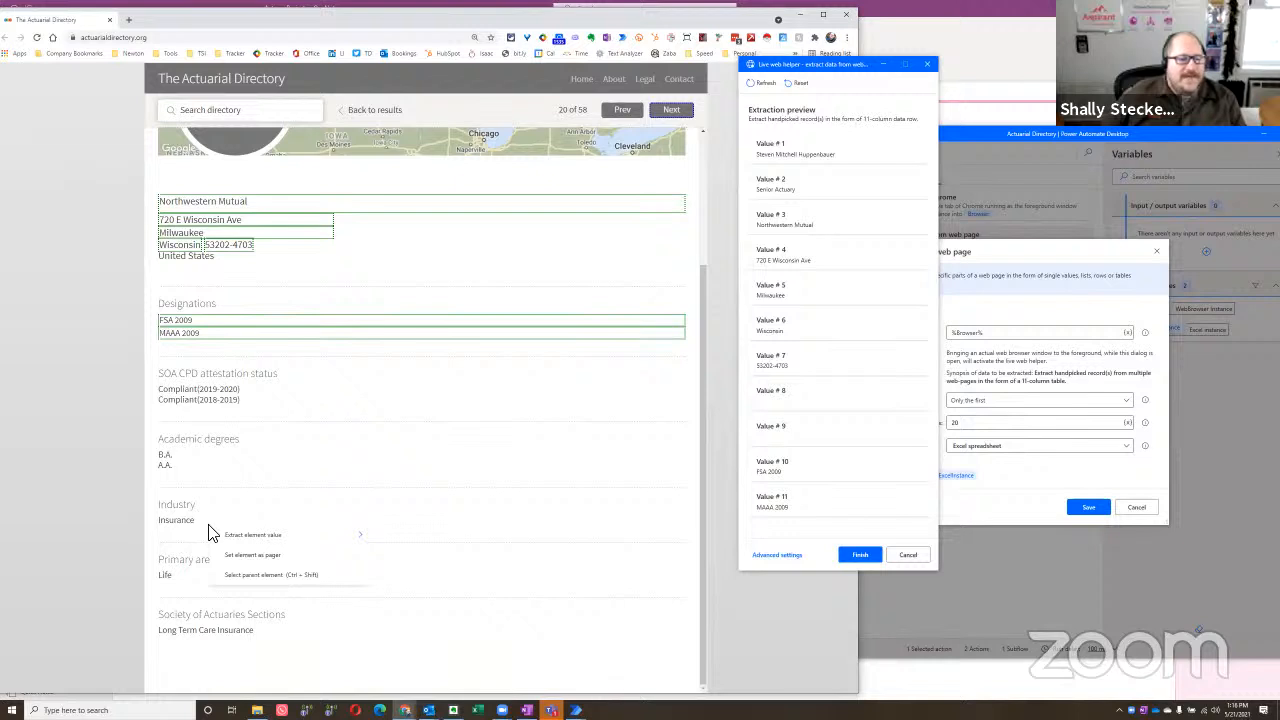
mouse_move(329, 535)
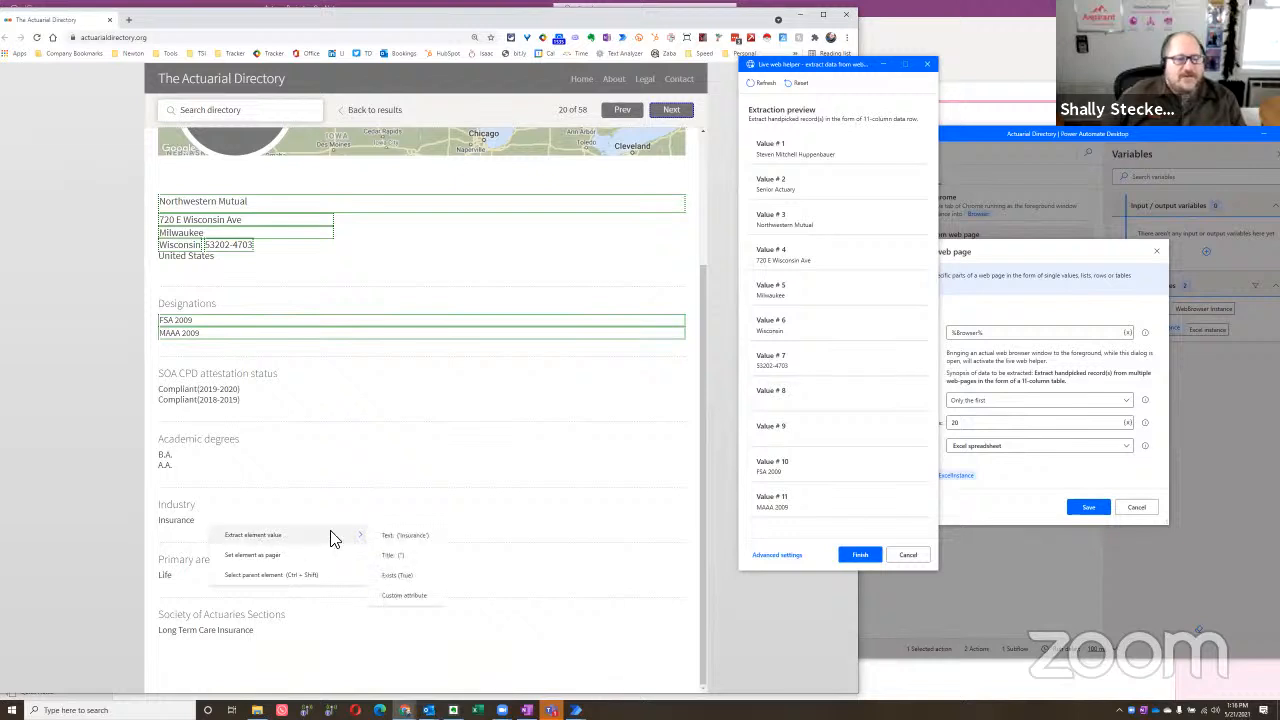
left_click(397, 539)
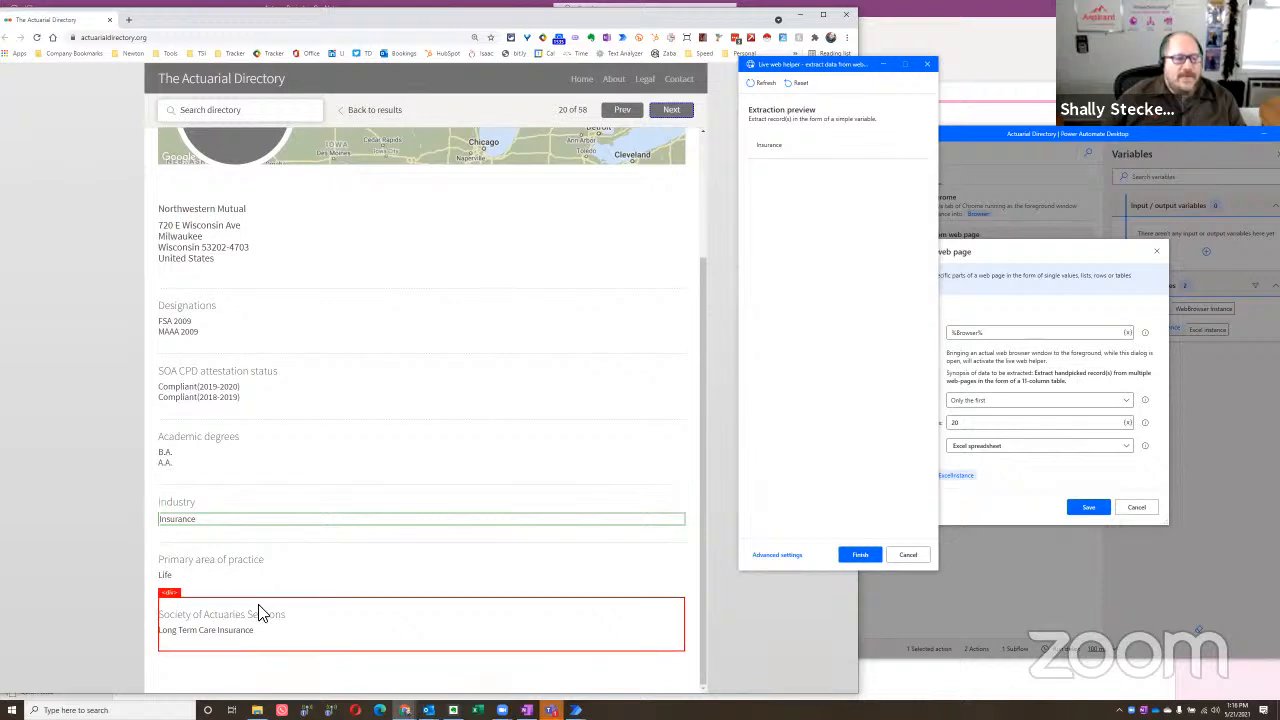
right_click(202, 584)
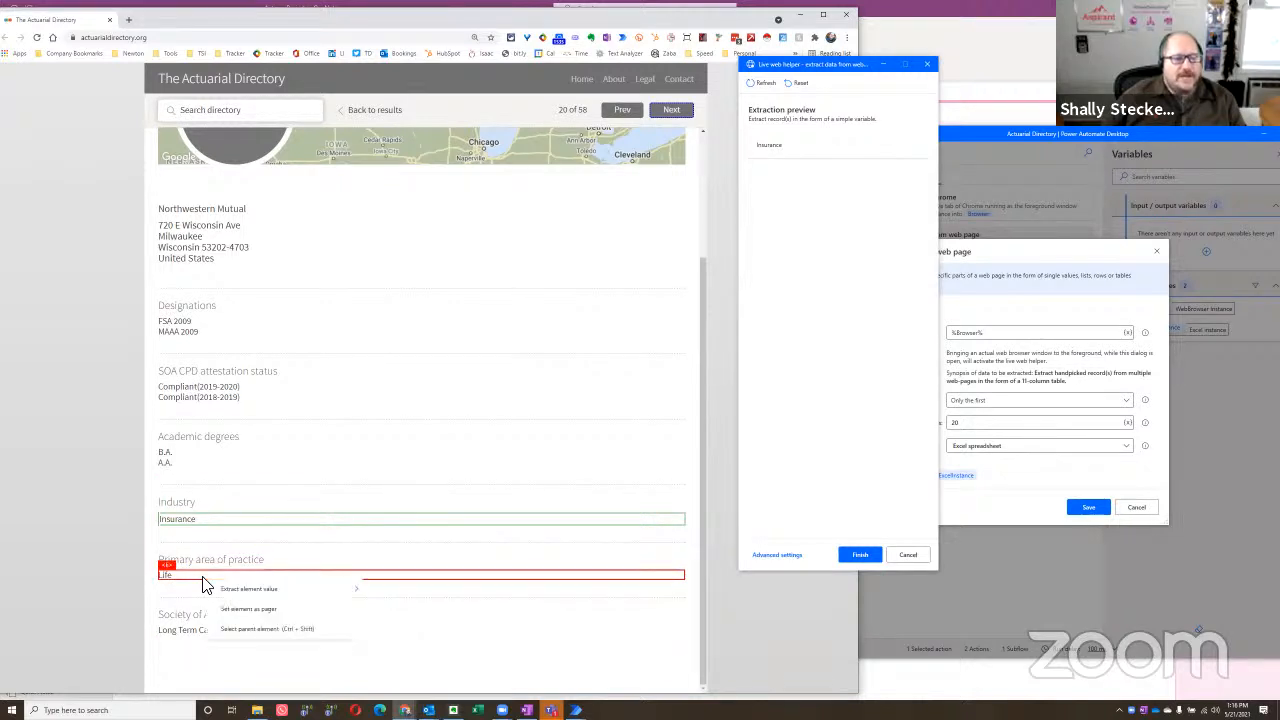
left_click(388, 603)
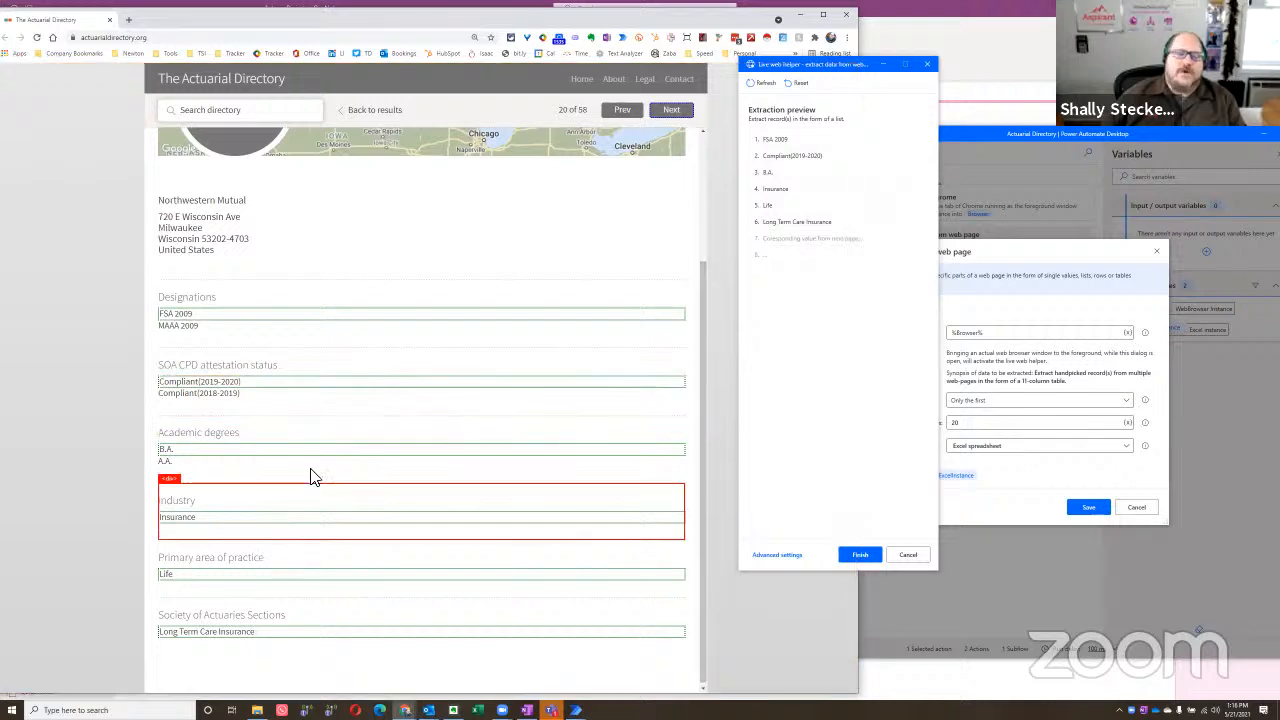
scroll(283, 449, "up", 2)
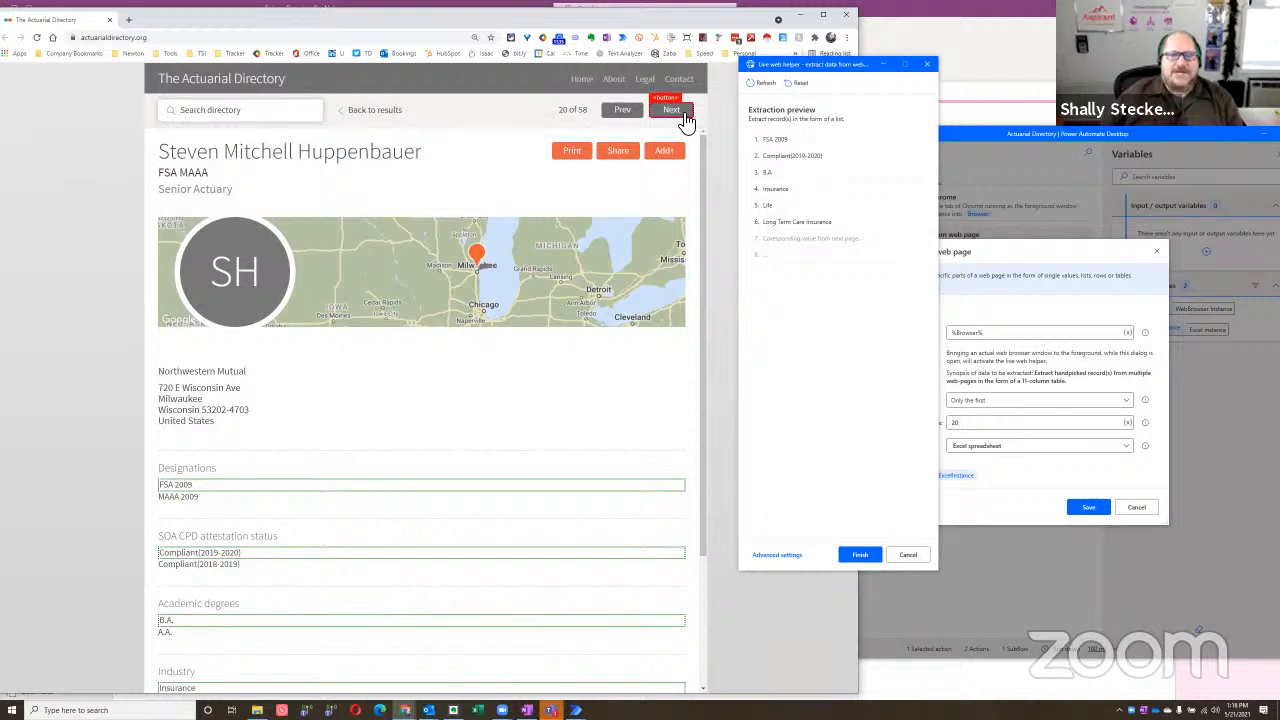
left_click(910, 553)
left_click(1086, 495)
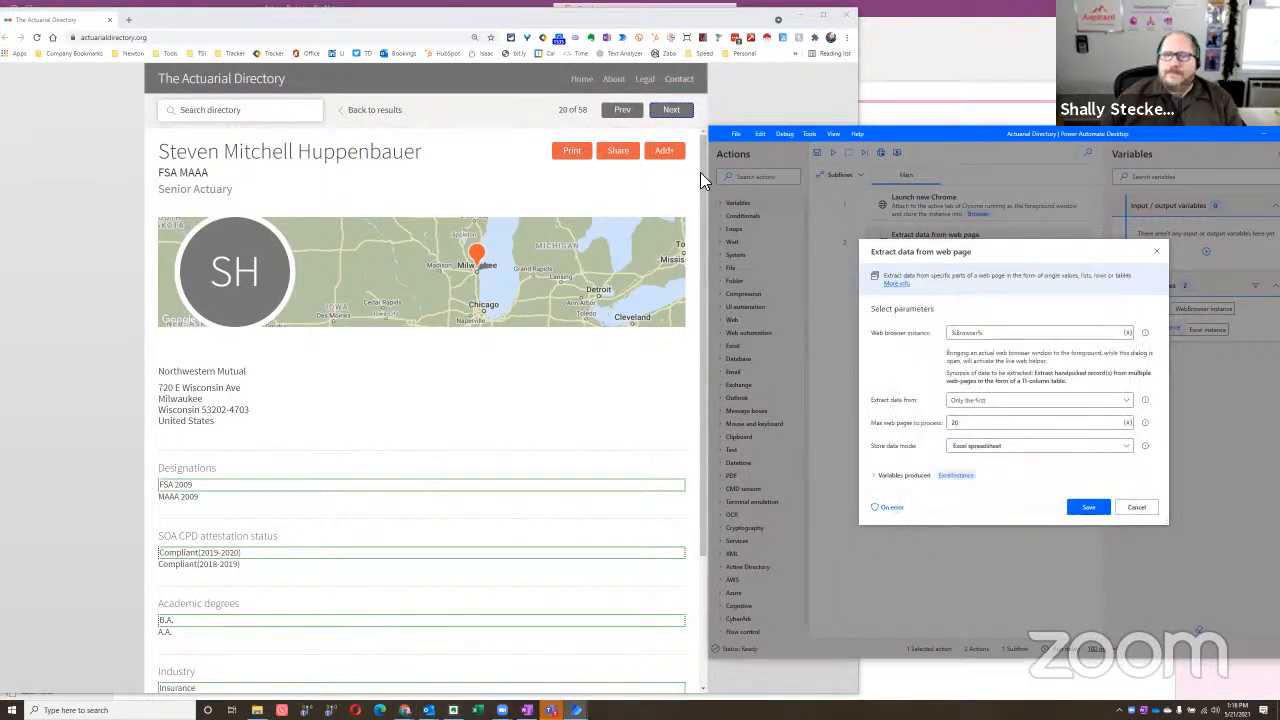
Step: Cancel the Extract data settings, dismiss the unhandled error, recancel, and shift the designer left
left_click(1137, 508)
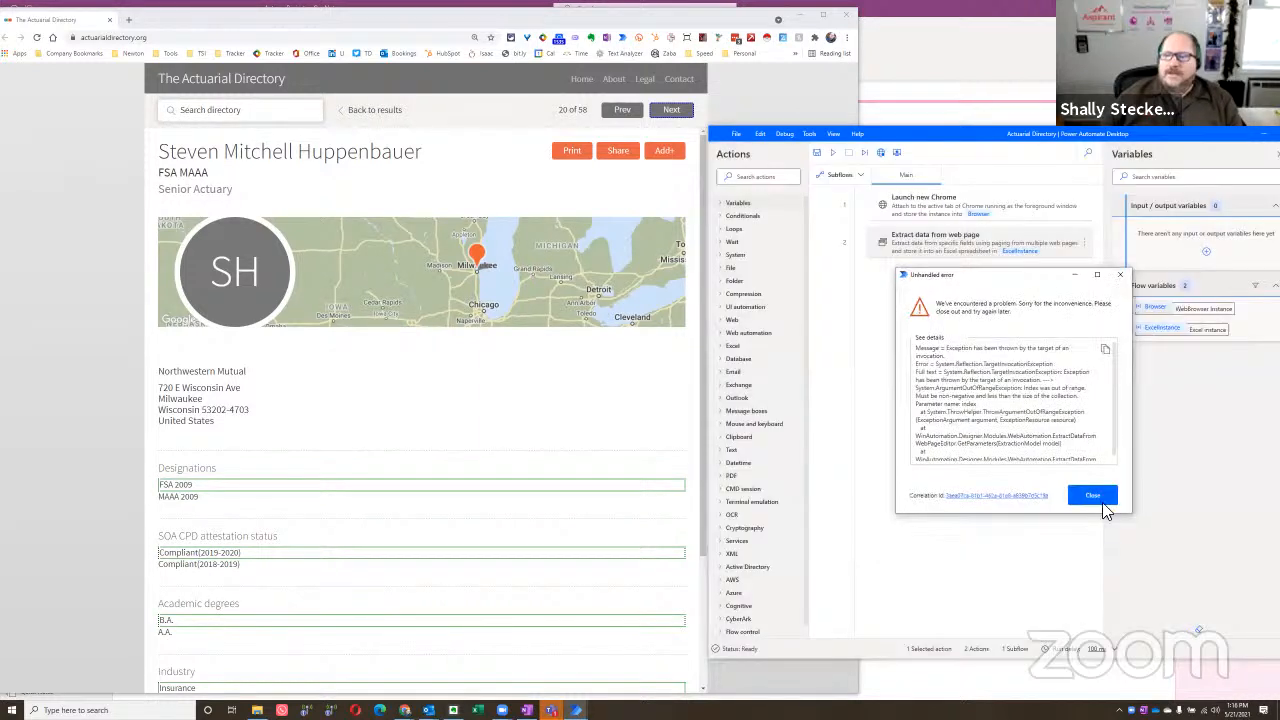
left_click(1094, 497)
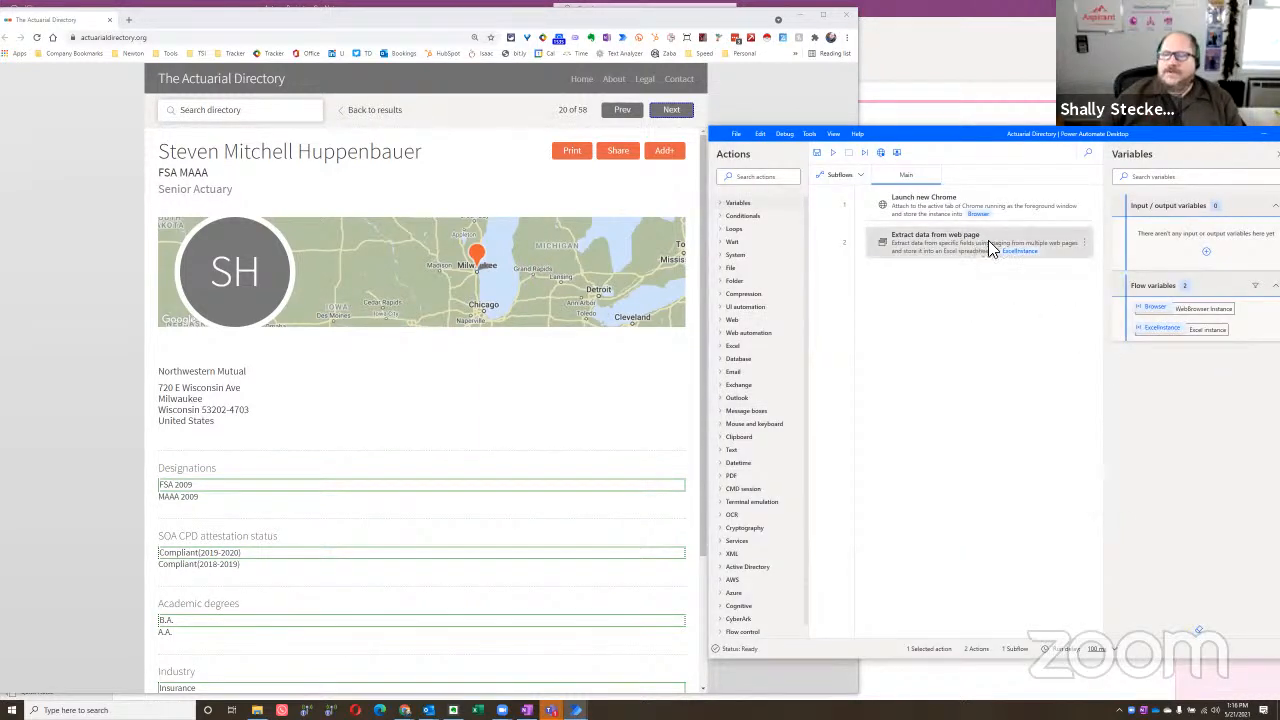
double_click(948, 246)
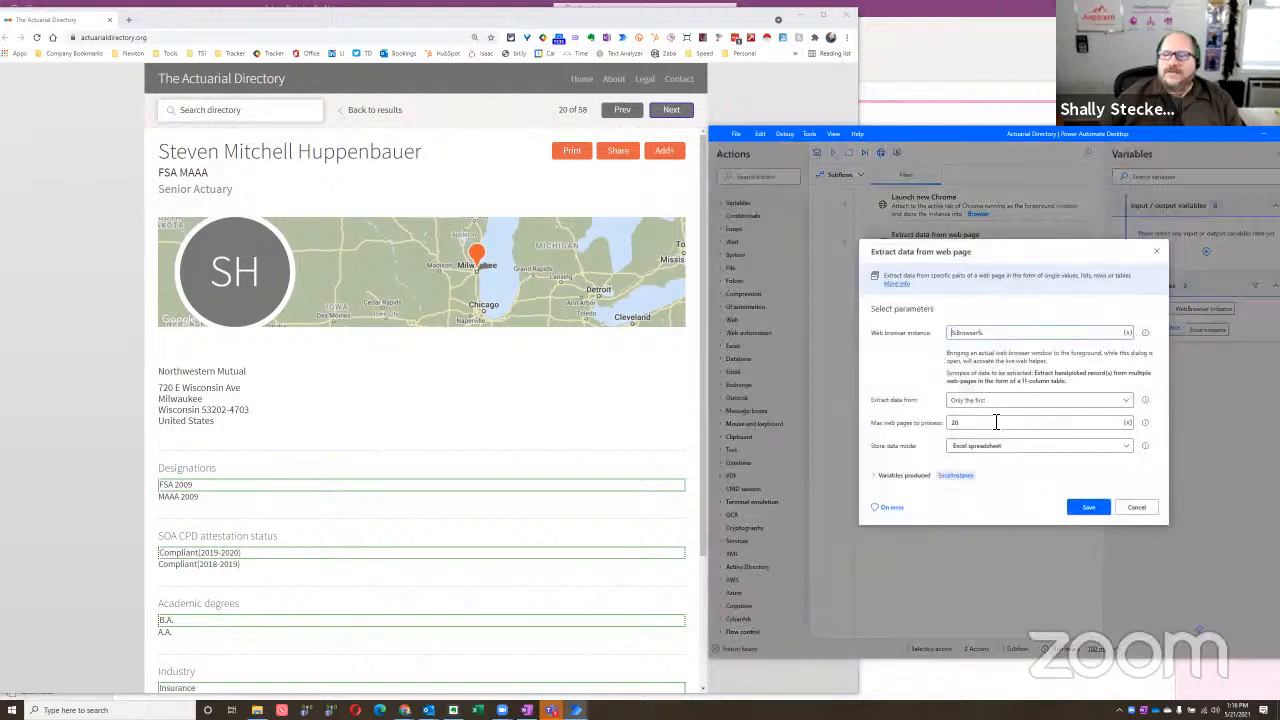
left_click(1137, 508)
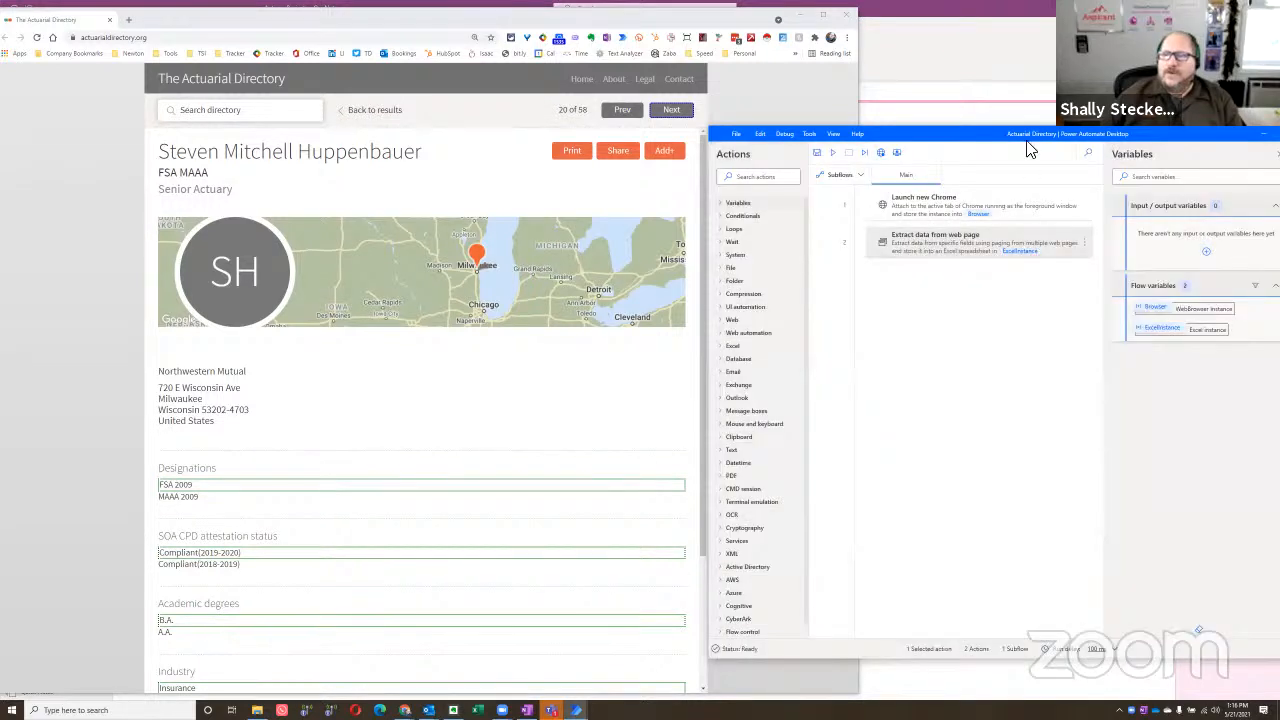
left_click_drag(1030, 139, 768, 118)
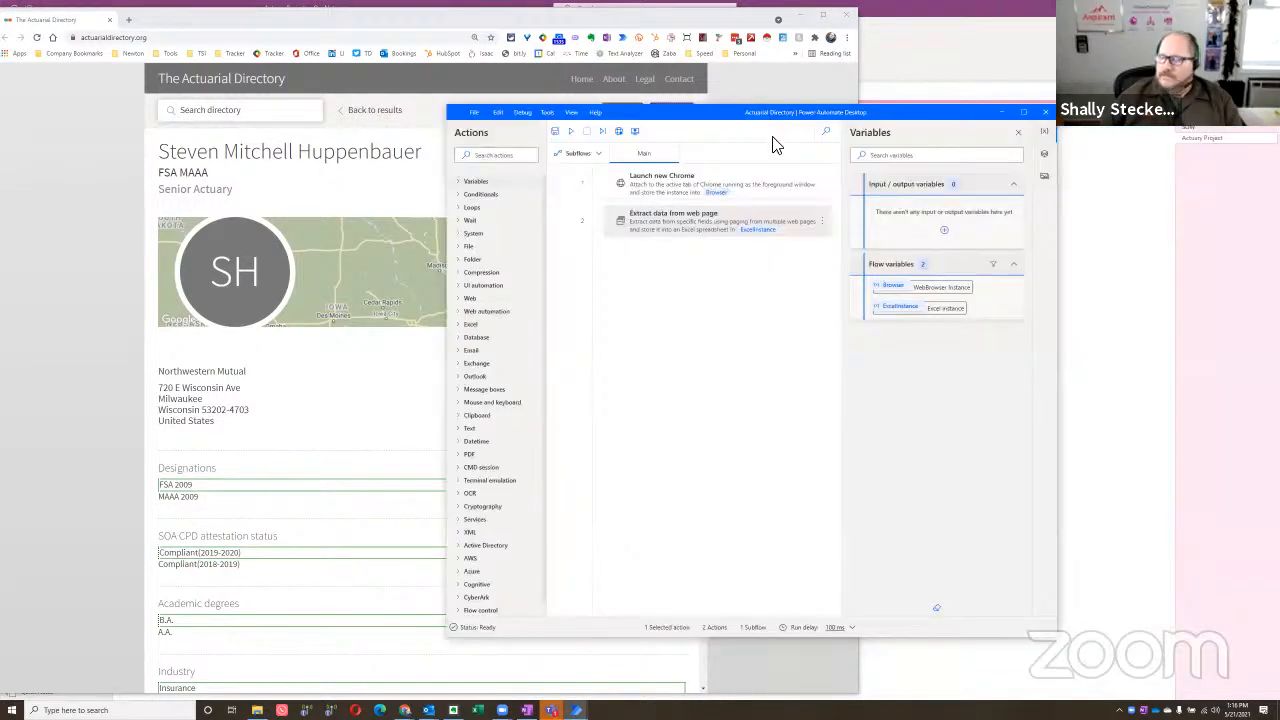
Step: Review the Launch mode options of Launch new Chrome and close it unchanged
left_click(82, 361)
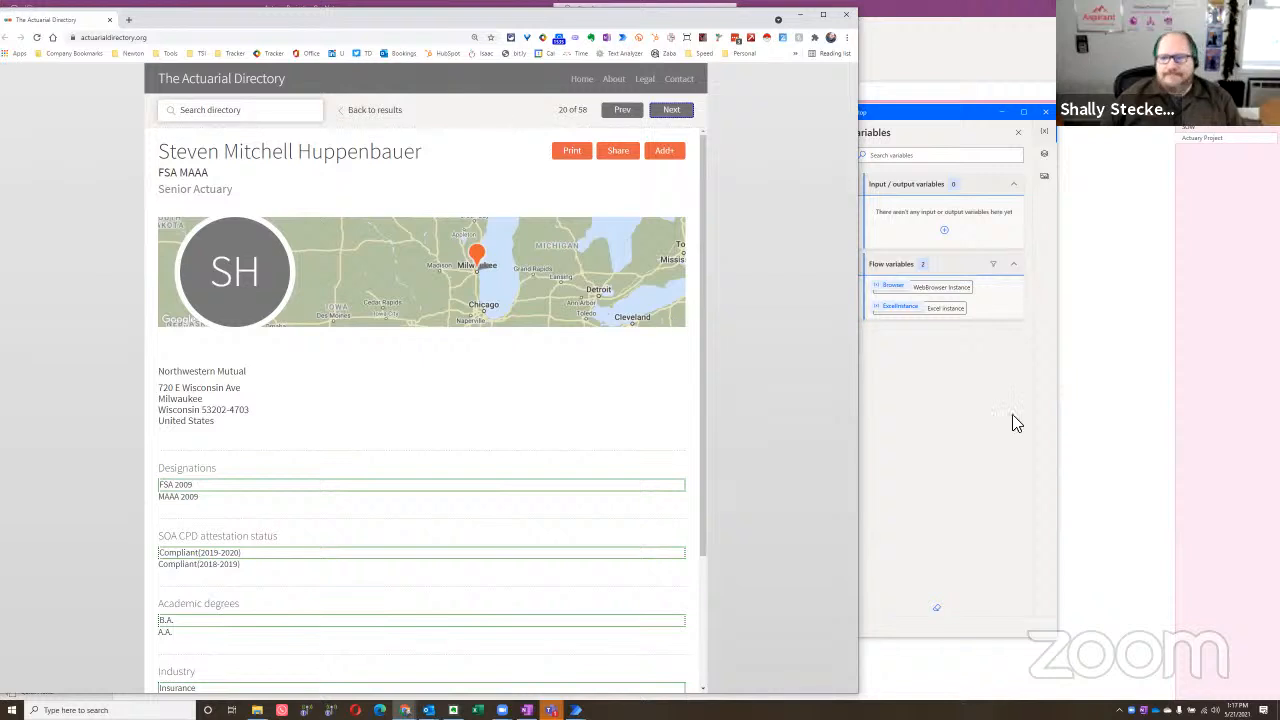
left_click(980, 414)
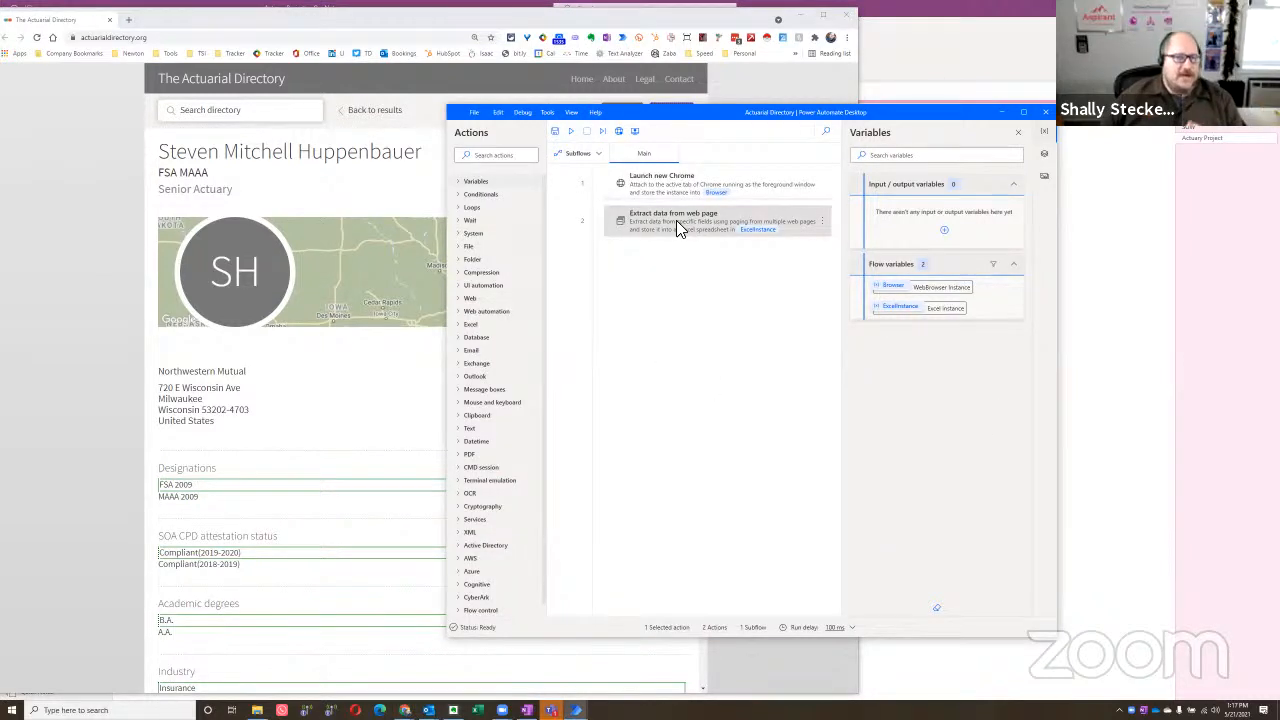
double_click(672, 188)
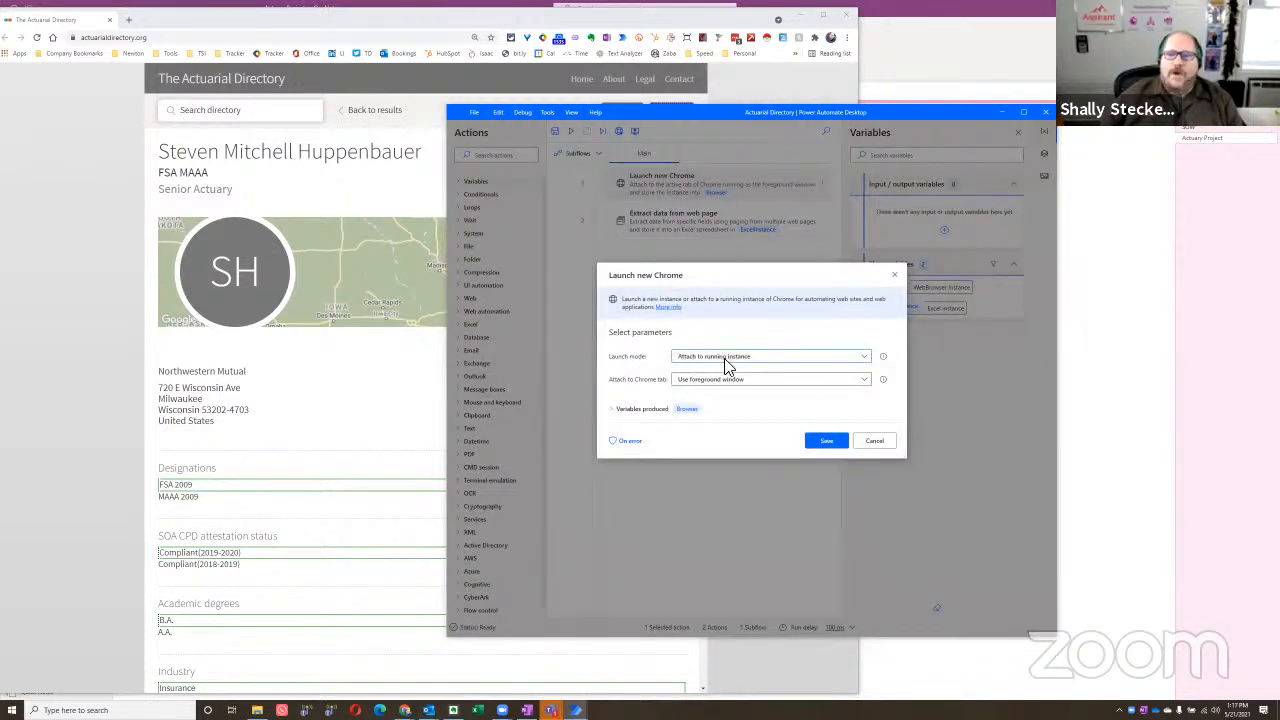
left_click(733, 362)
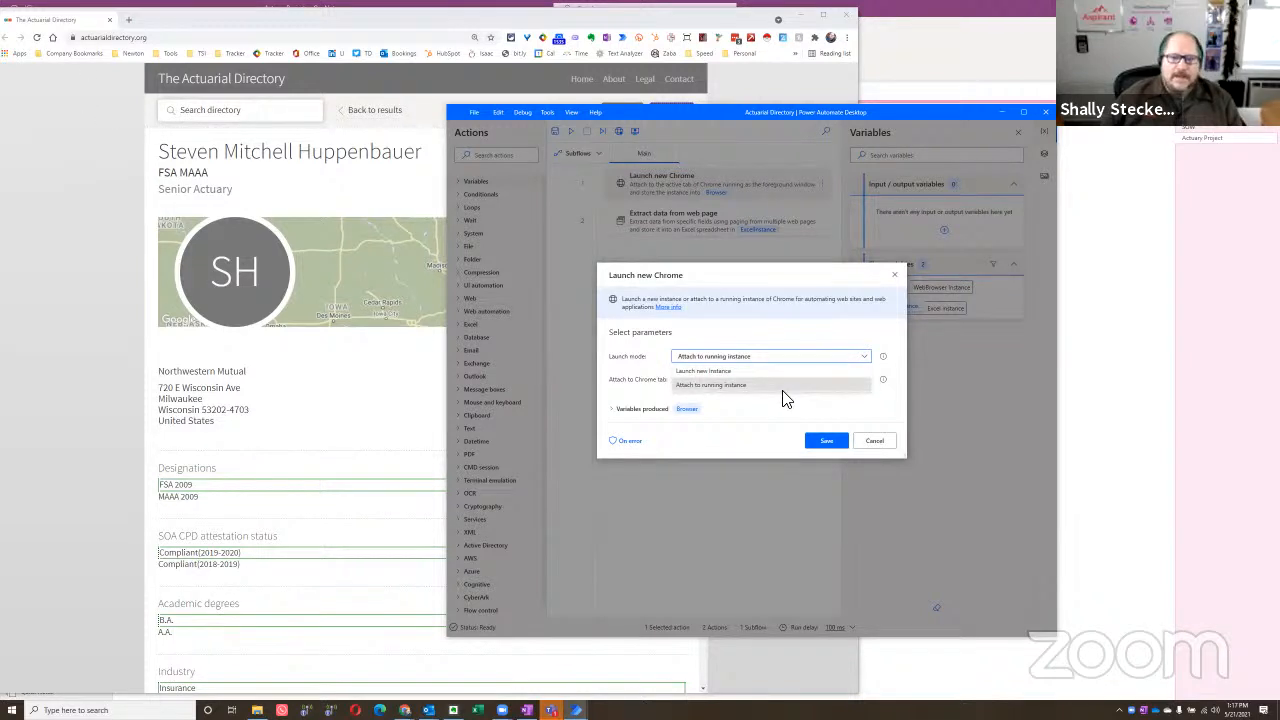
left_click(872, 442)
left_click(874, 442)
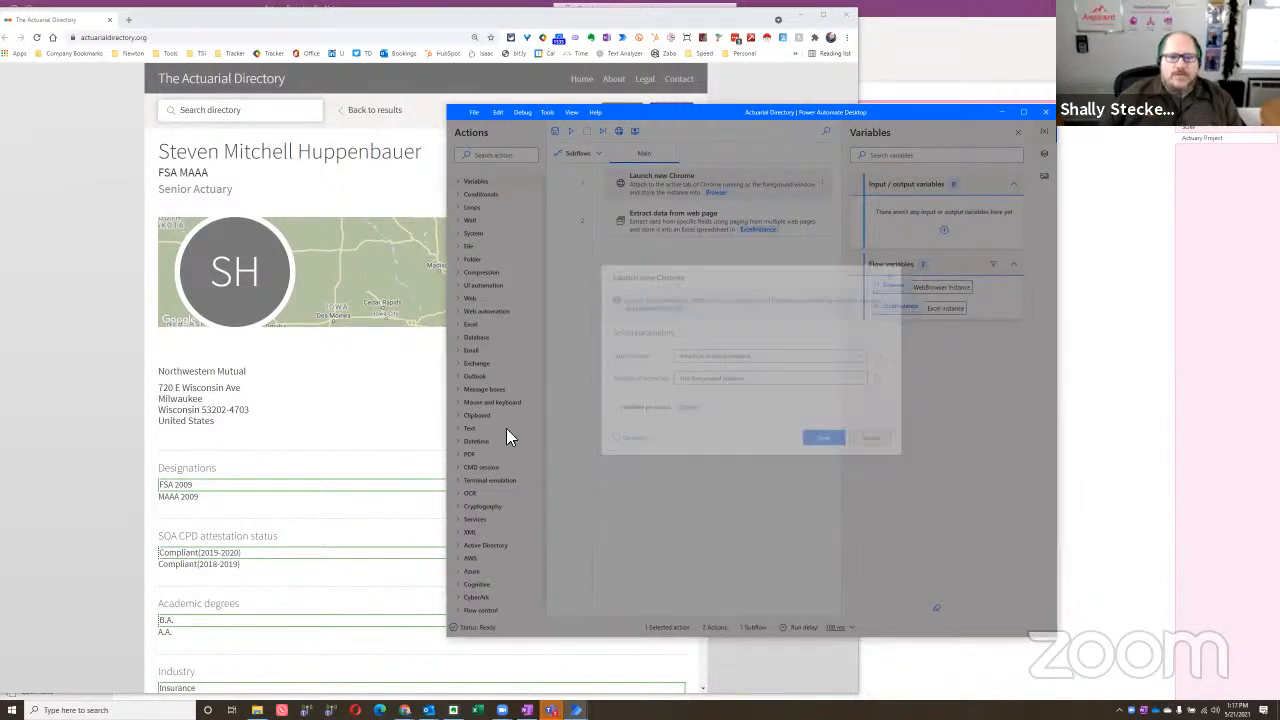
Step: Expand Web automation in the actions list and widen the panel
scroll(506, 428, "down", 1)
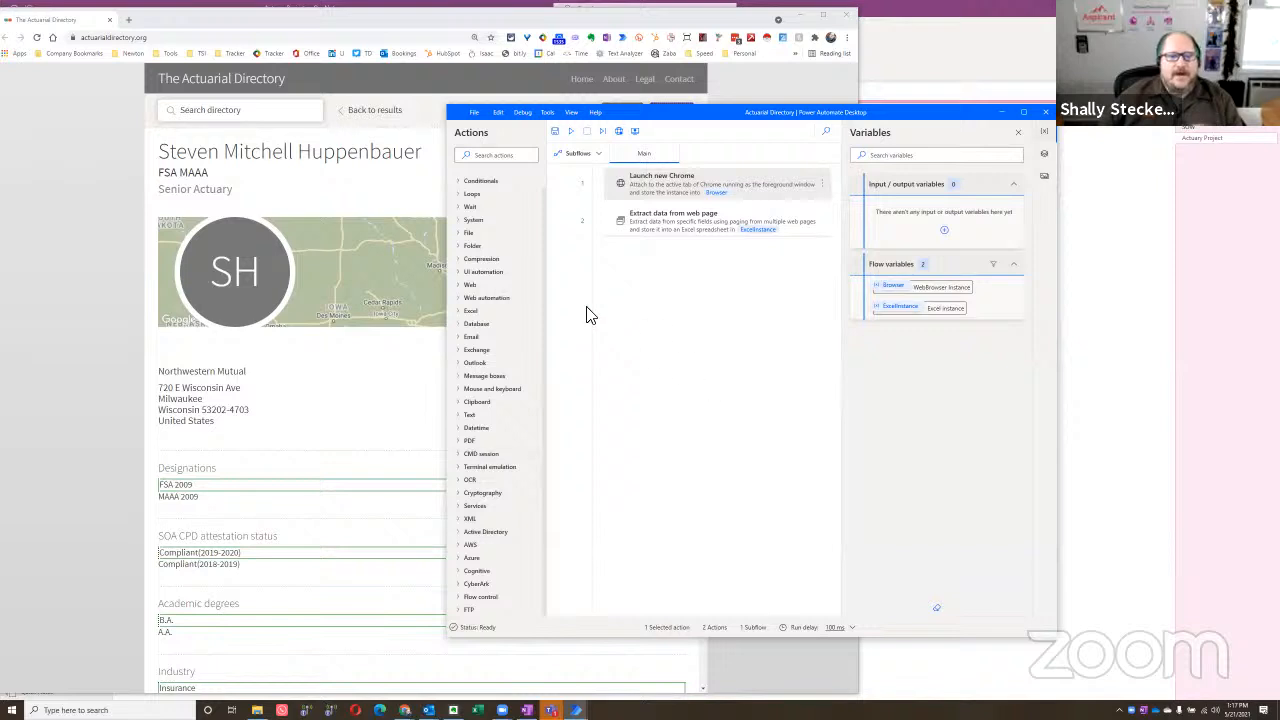
left_click(458, 299)
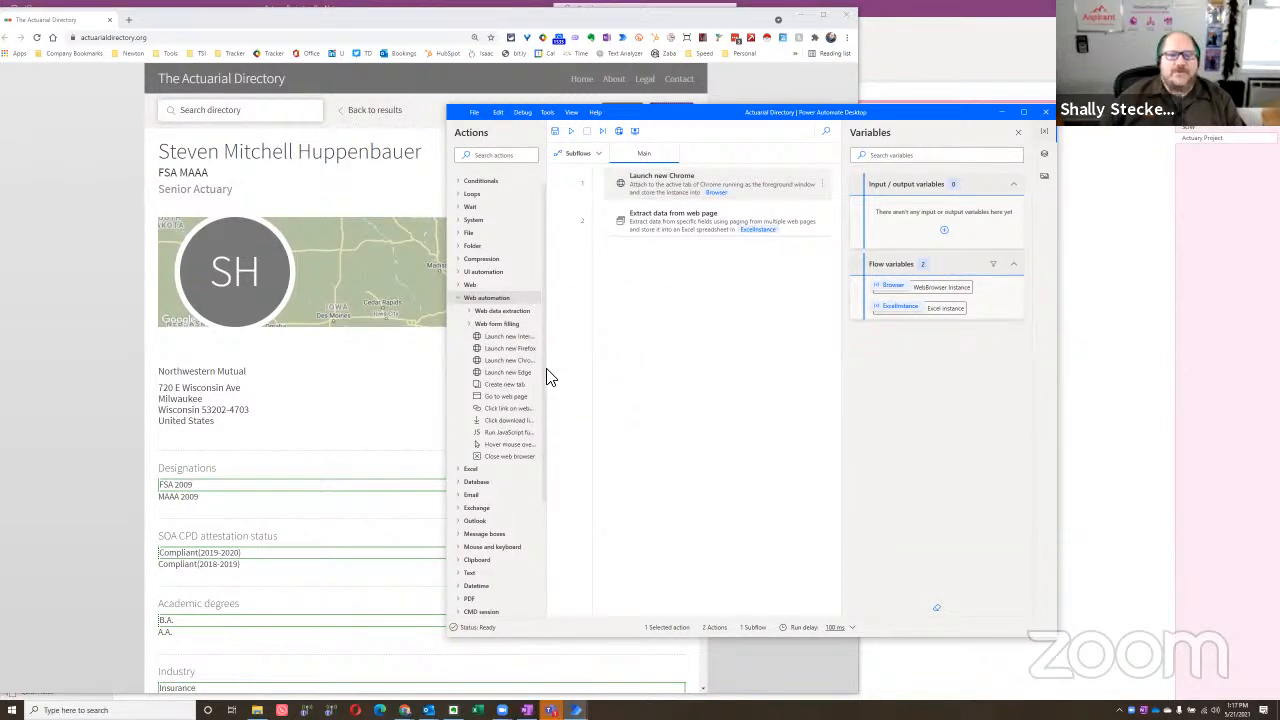
left_click_drag(551, 370, 609, 374)
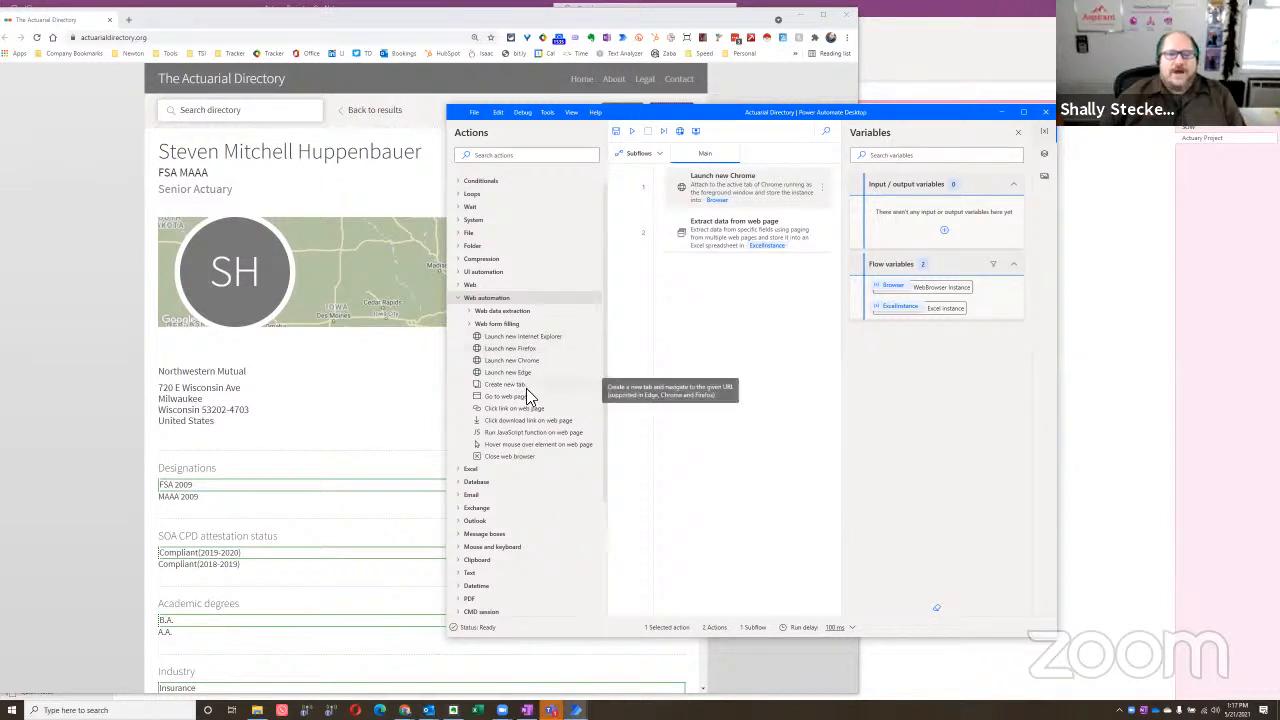
Step: Try attaching to the Chrome tab By URL, revert to Use foreground window, and cancel
double_click(770, 190)
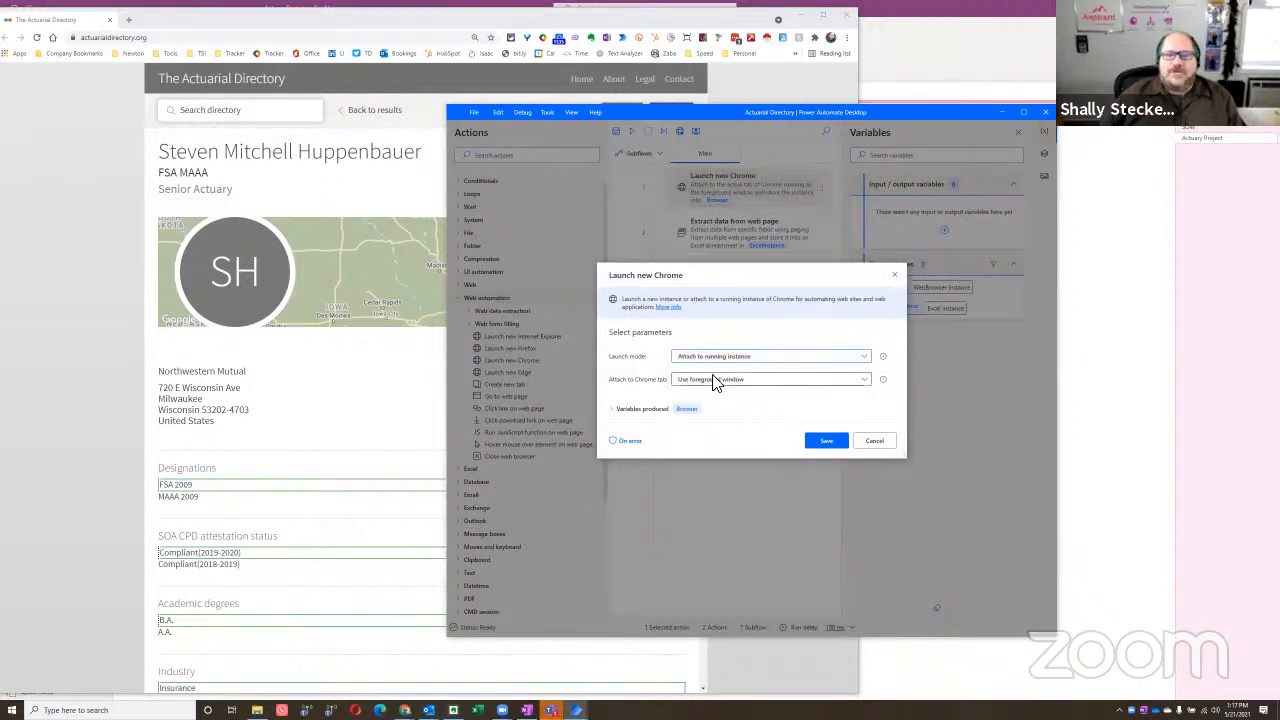
left_click(714, 385)
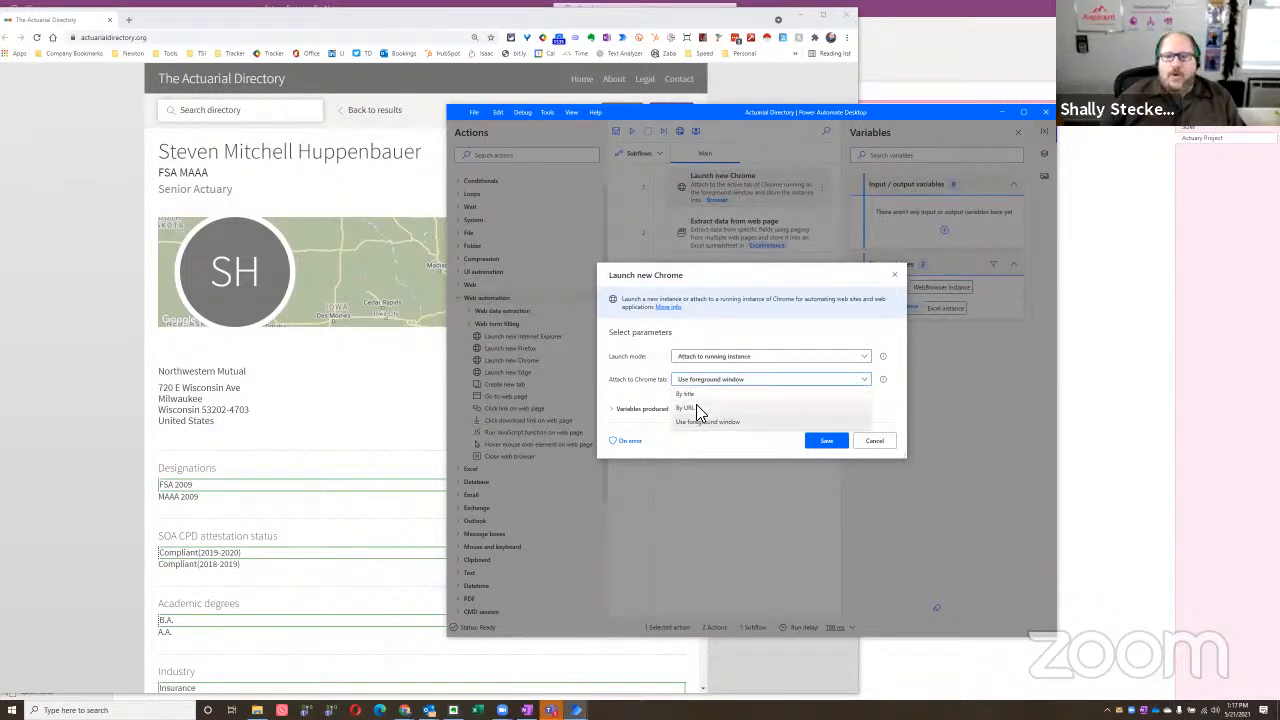
left_click(694, 408)
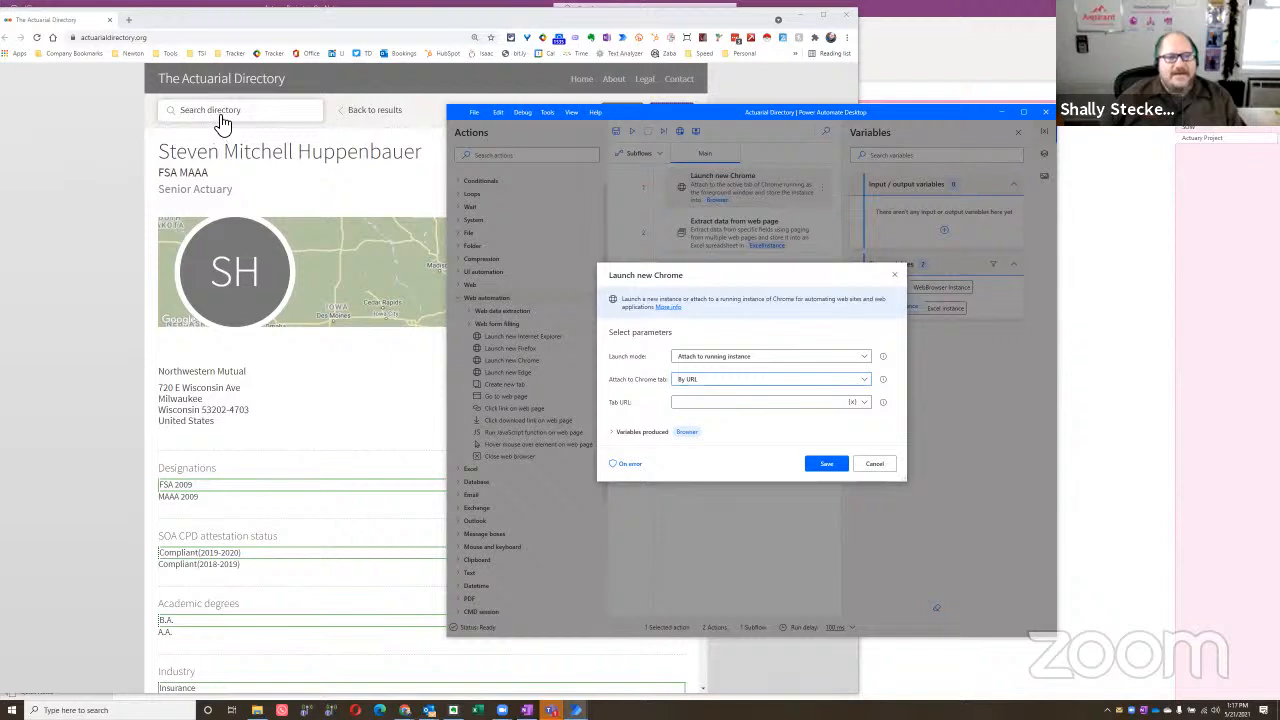
left_click(737, 387)
left_click(727, 425)
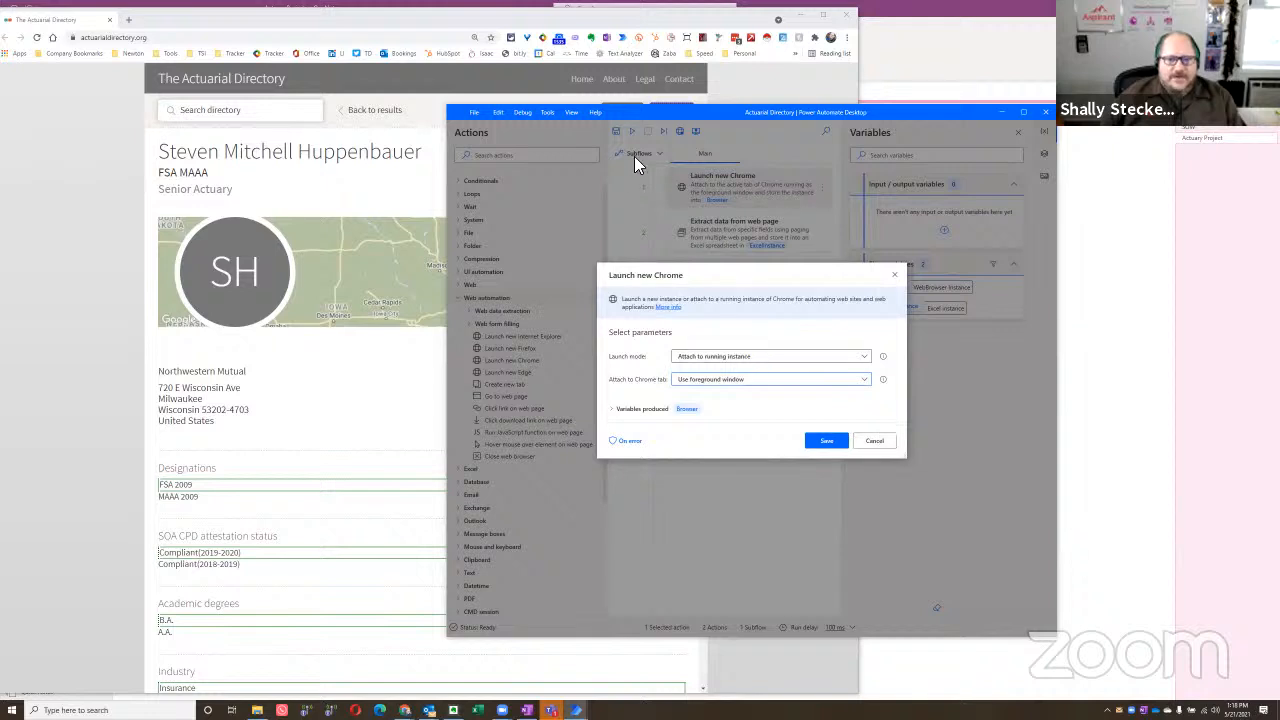
left_click(876, 441)
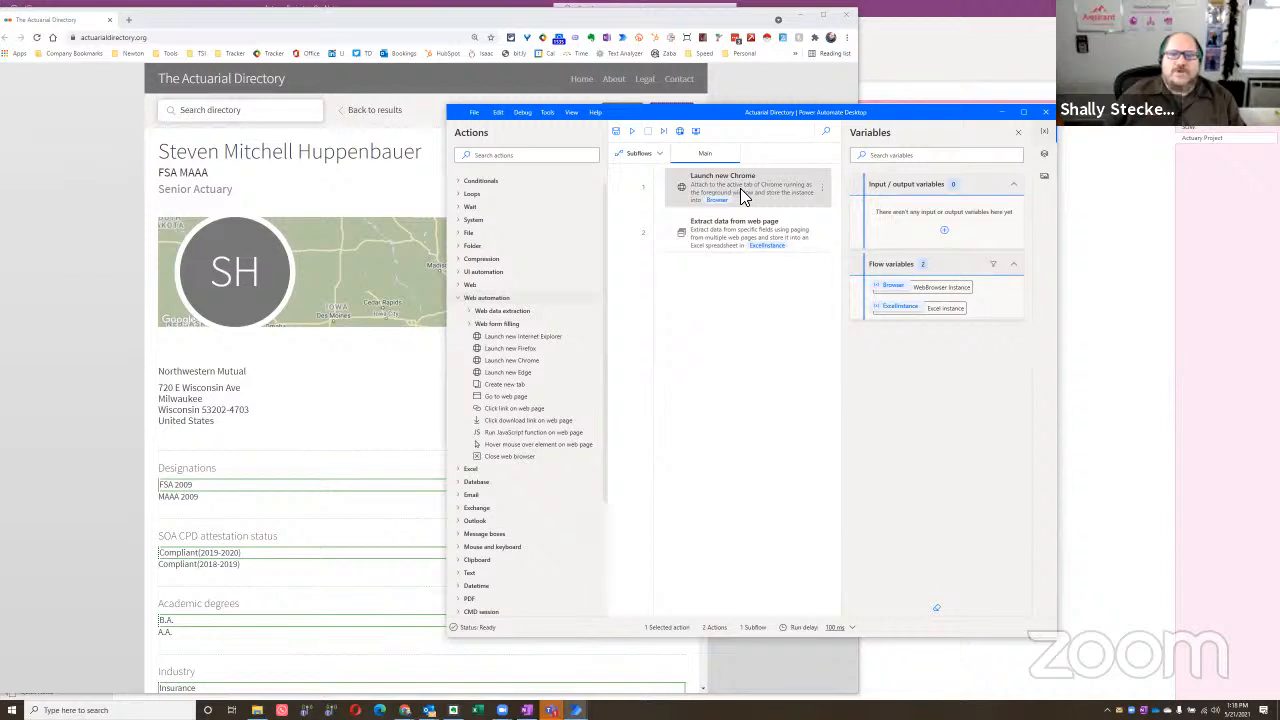
Step: Search actions for 'wait', drag Wait into the flow, then cancel its dialog
left_click(710, 230)
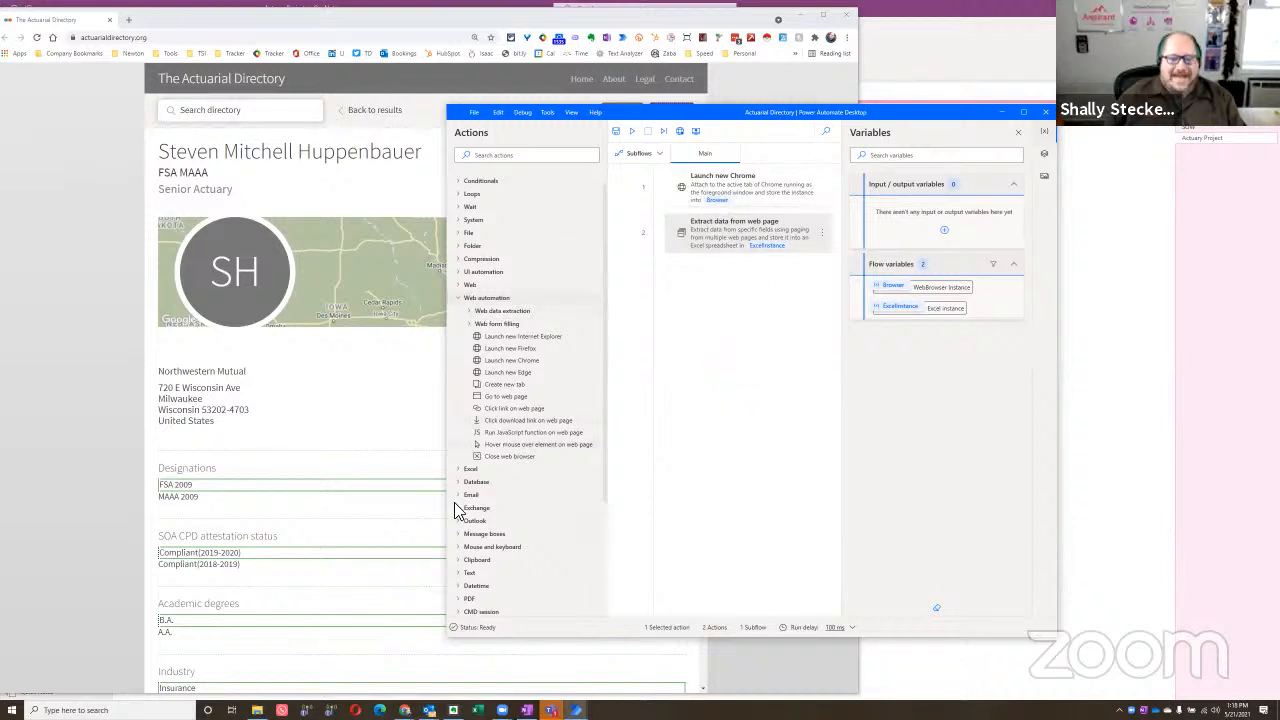
left_click(514, 155)
type("w")
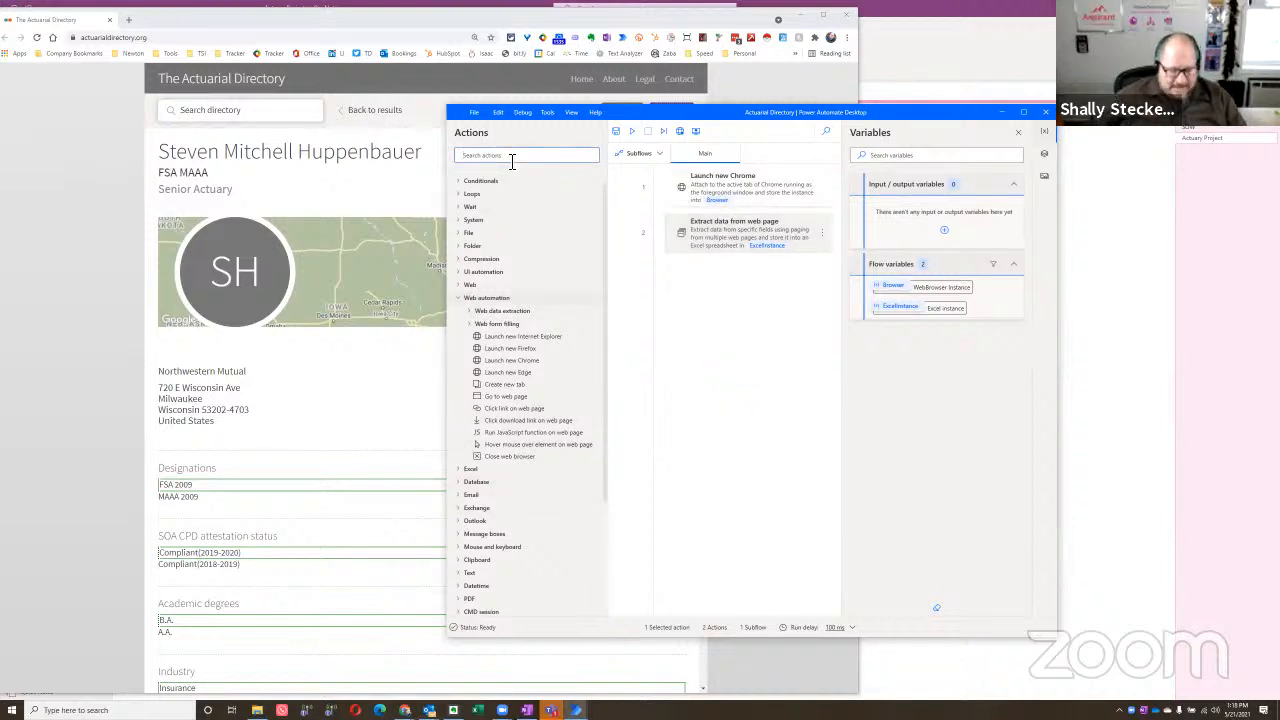
type("ait")
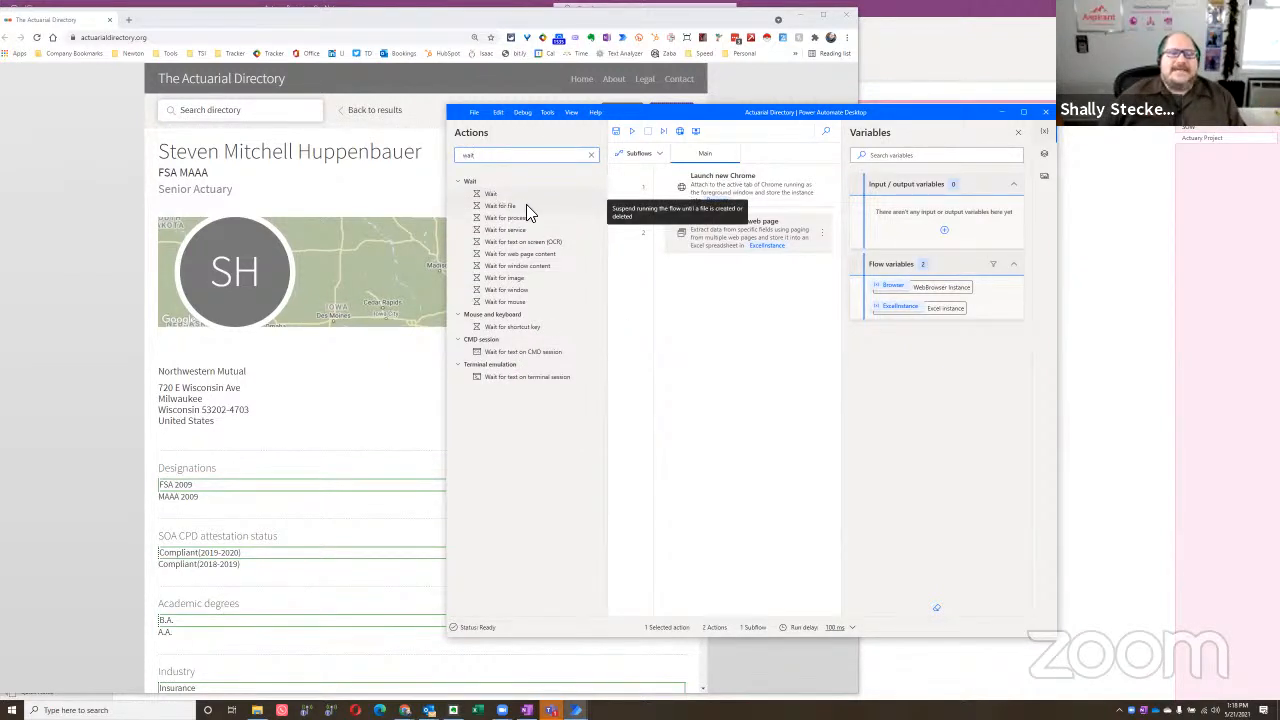
left_click_drag(496, 194, 722, 168)
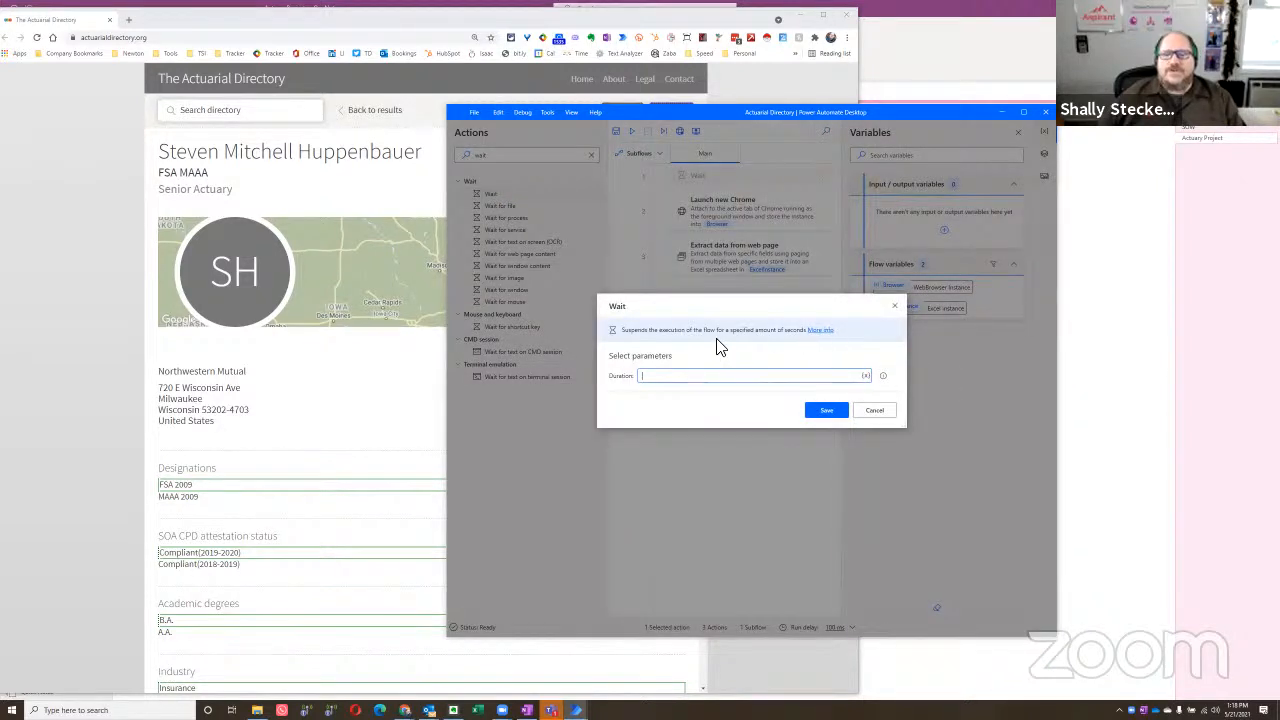
left_click(874, 410)
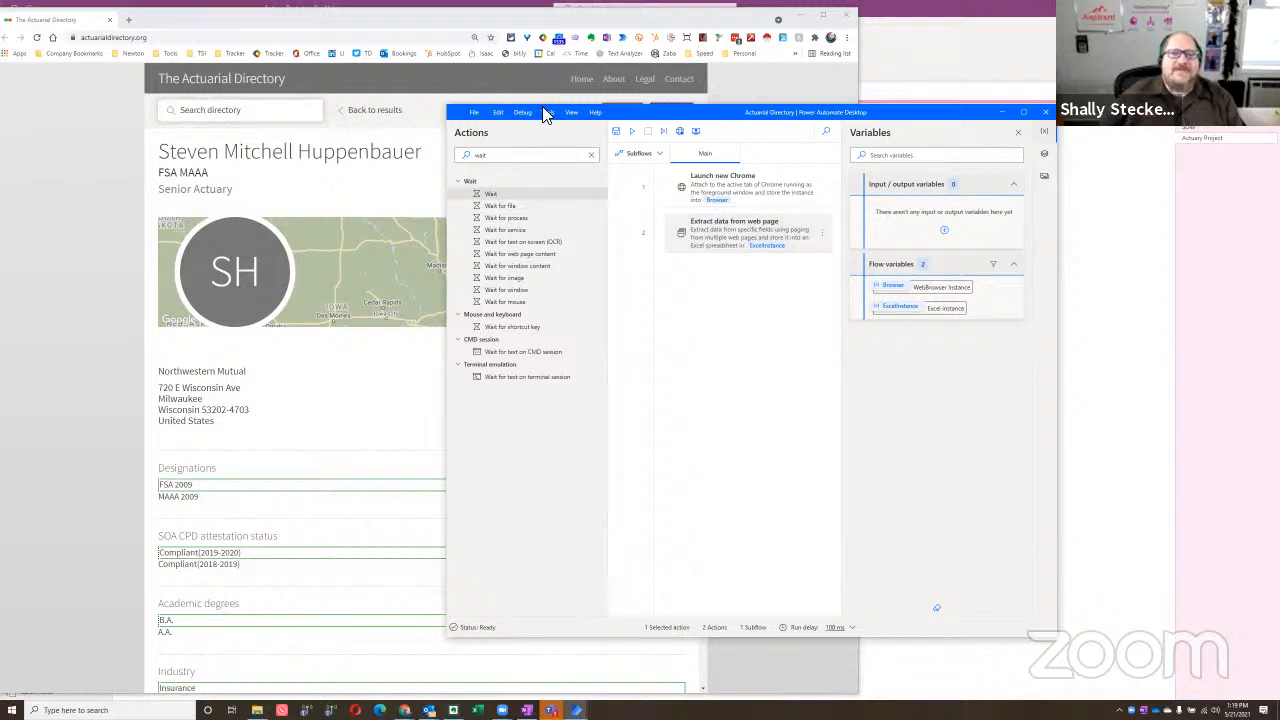
Step: Search actions for 'excel', drag in Save Excel, set 'Save document as', then cancel
double_click(512, 158)
key("BackSpace")
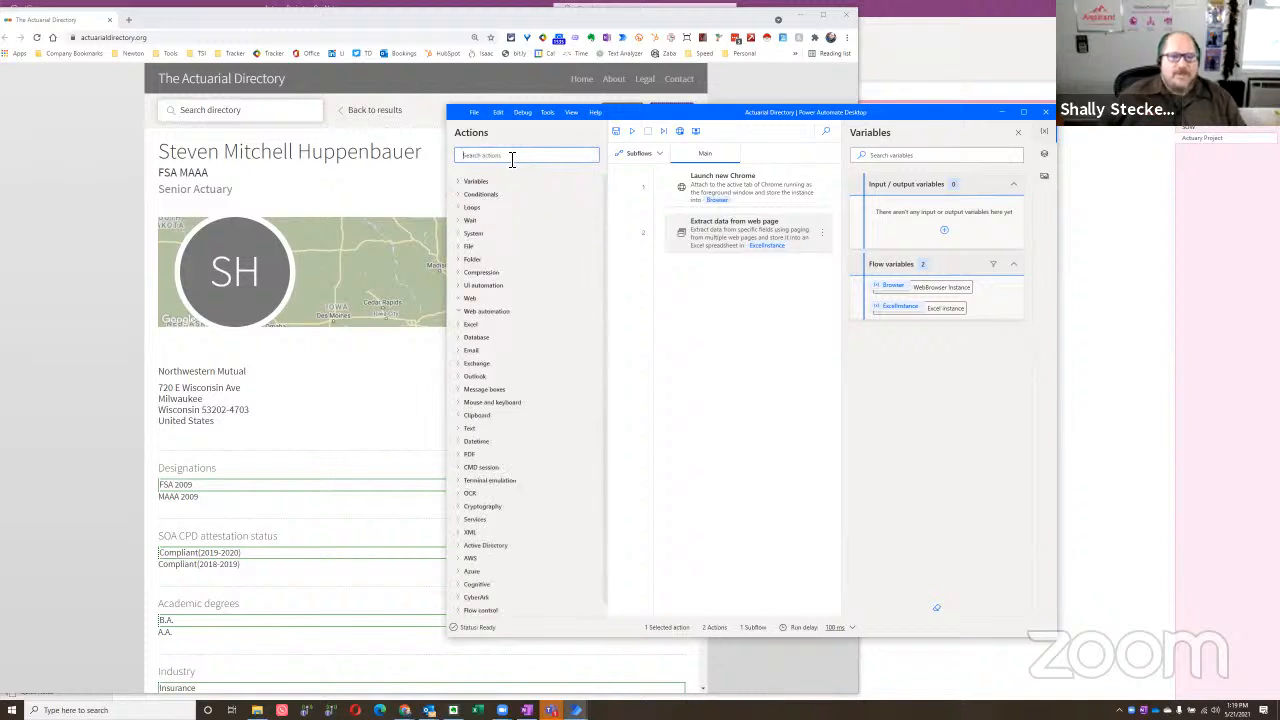
type("exce")
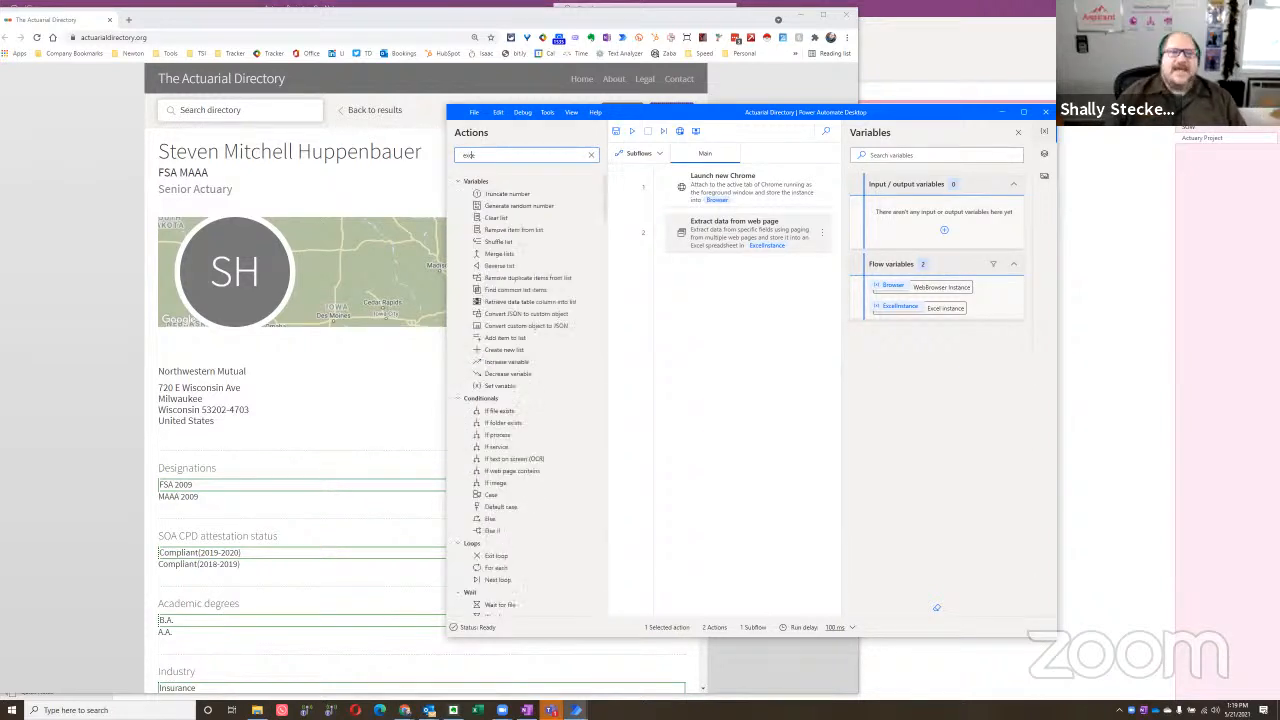
type("l")
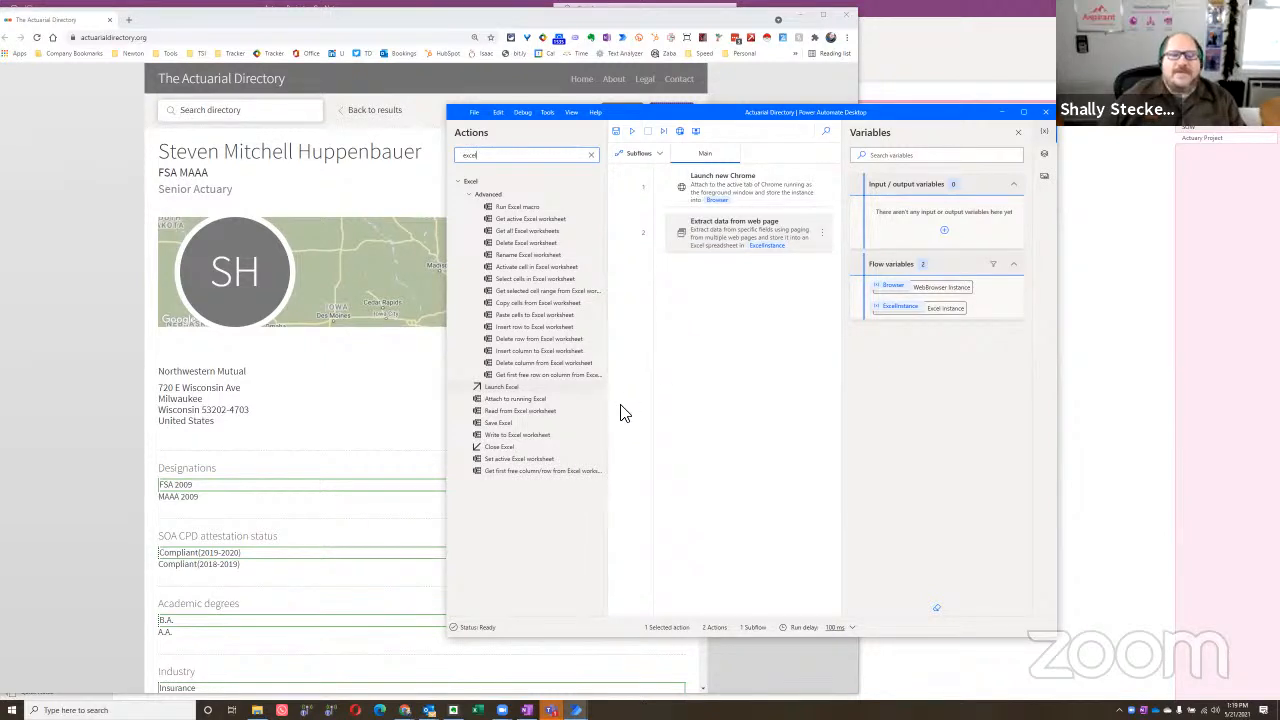
left_click_drag(526, 422, 752, 300)
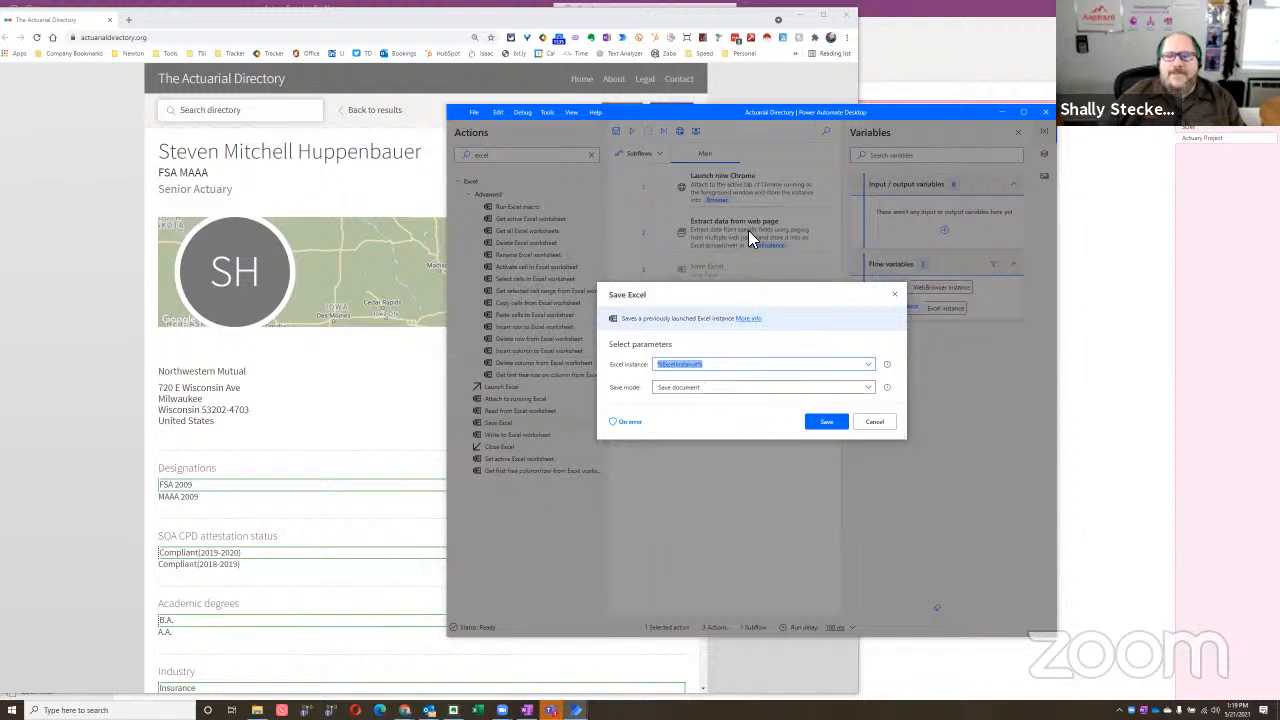
left_click(688, 389)
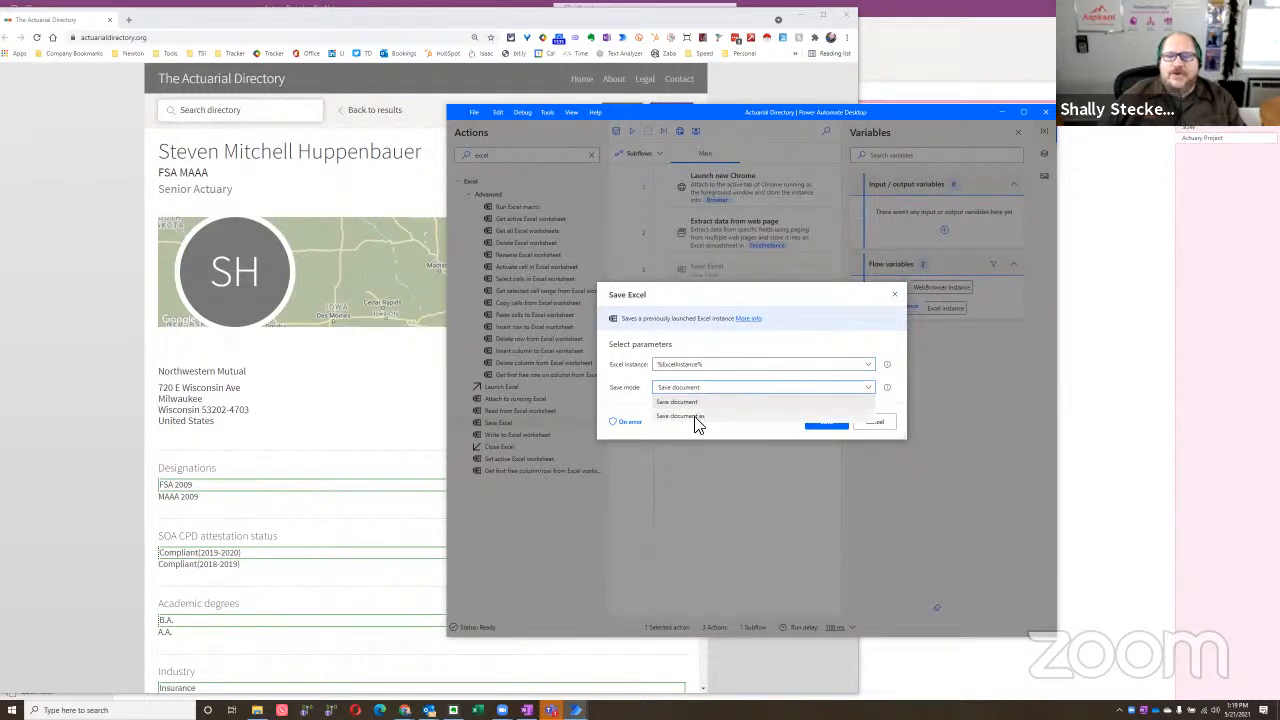
left_click(695, 417)
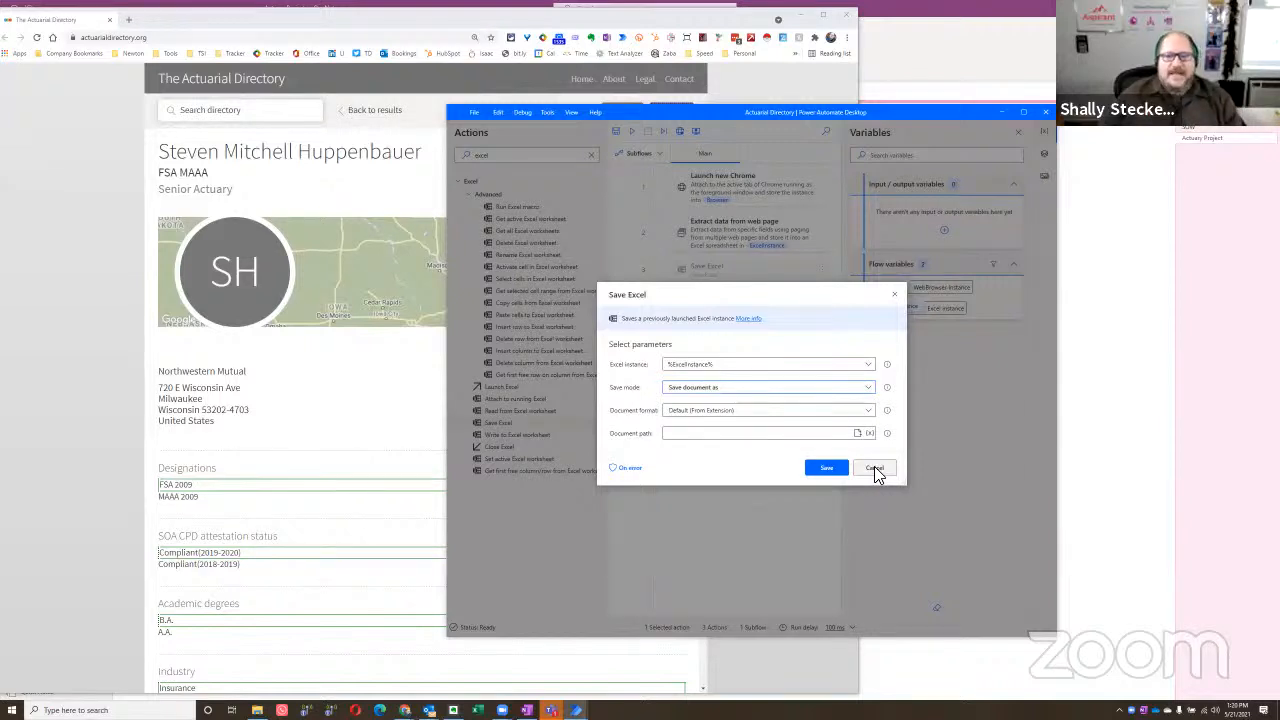
left_click(874, 466)
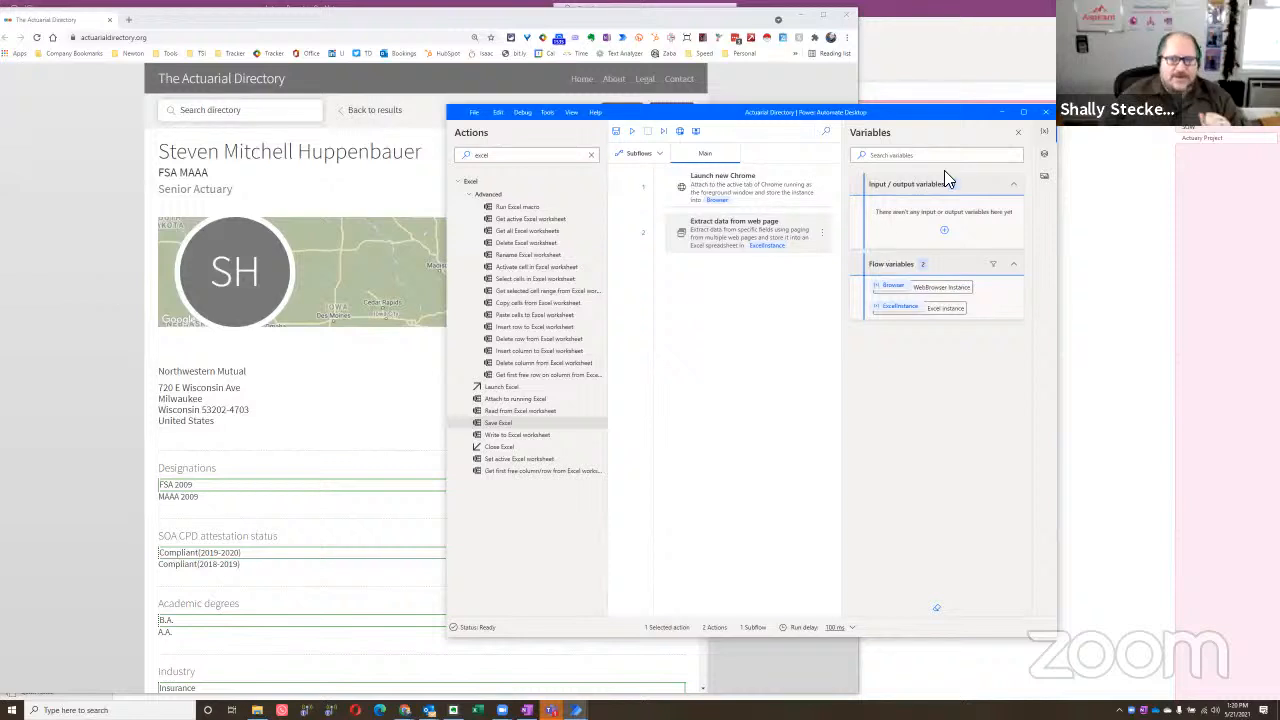
Step: Discard changes to the Actuarial Directory flow and open the Bing/Linkedin with User Input flow
left_click(1045, 113)
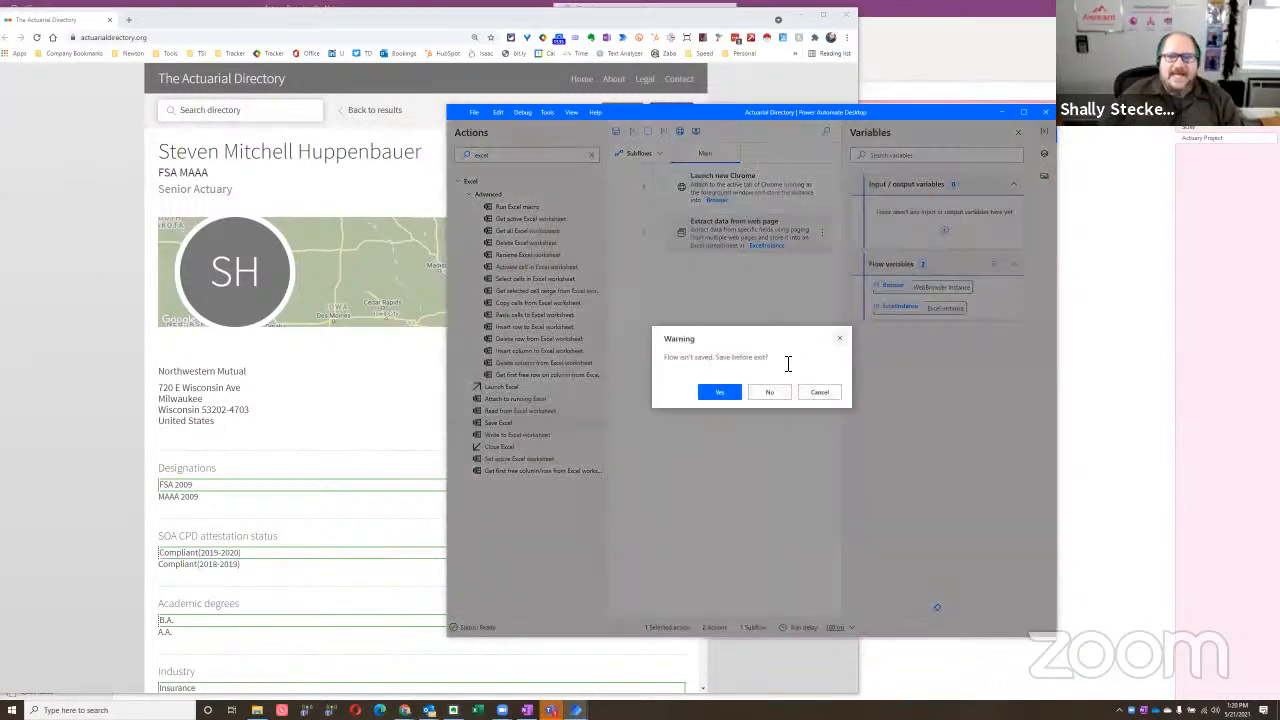
left_click(770, 392)
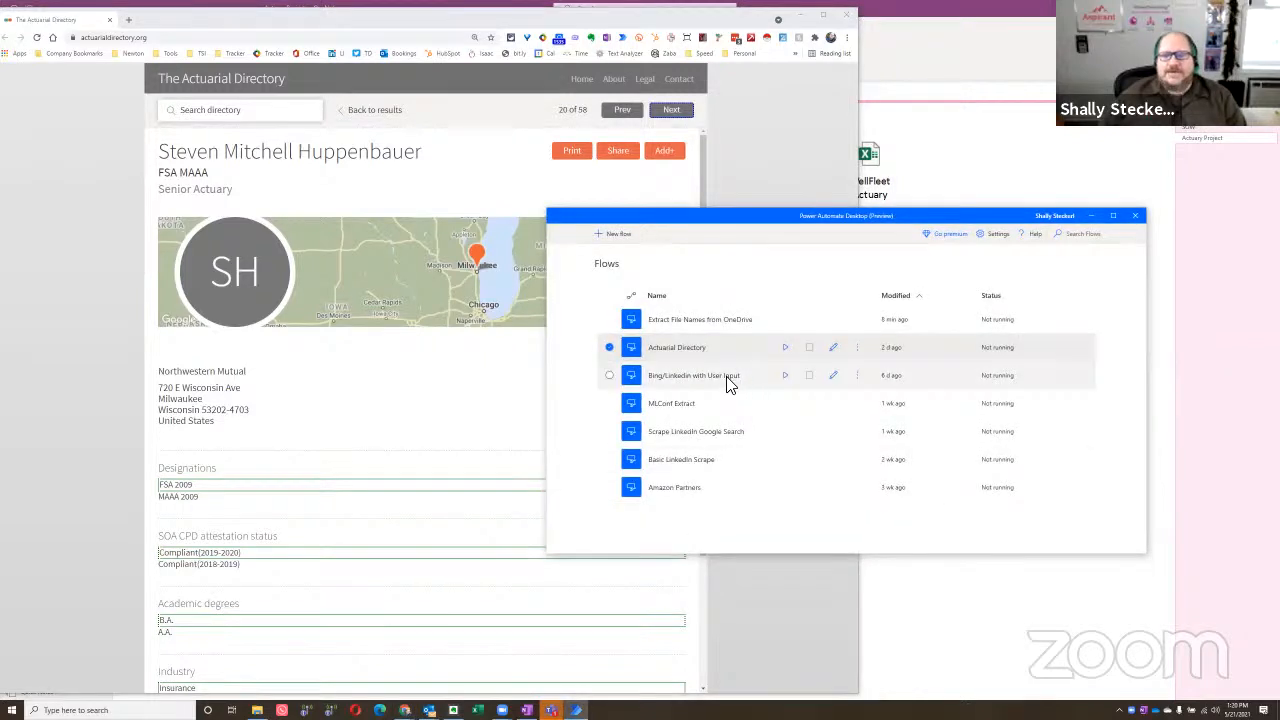
double_click(727, 382)
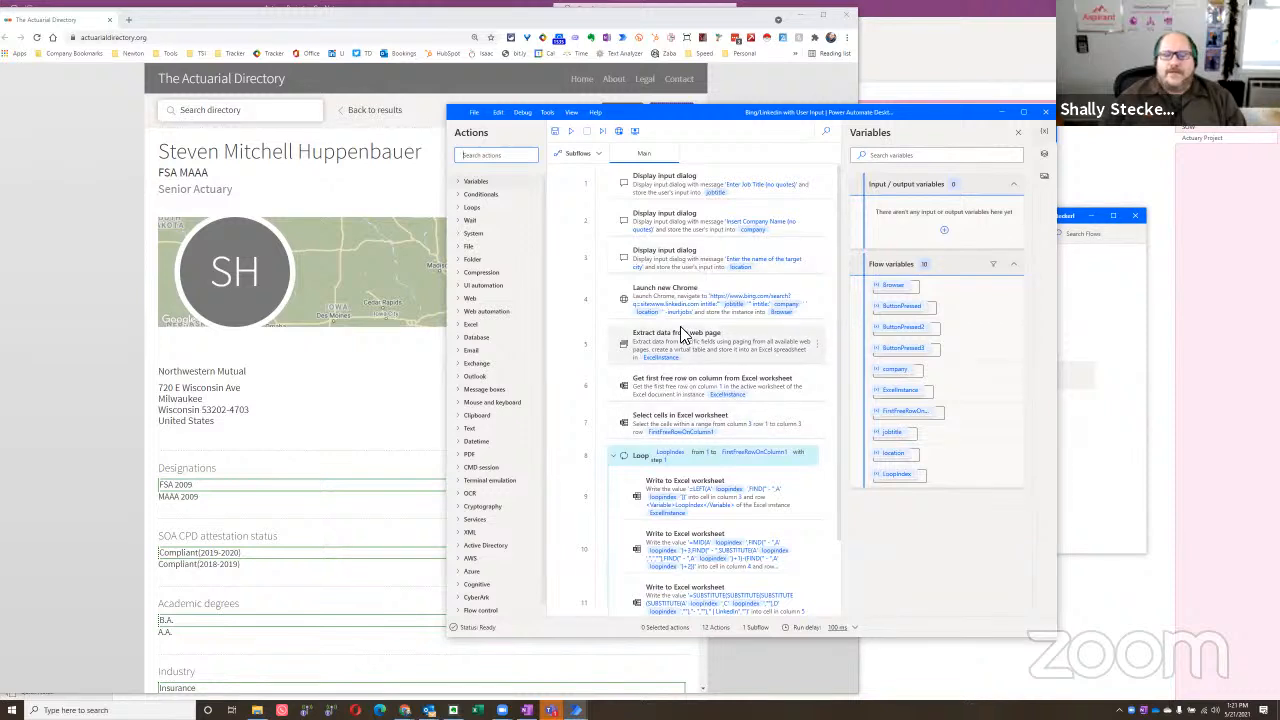
Step: Collapse the loop, widen the Actions pane, and drag Excel's Save Excel action below the loop
left_click(613, 455)
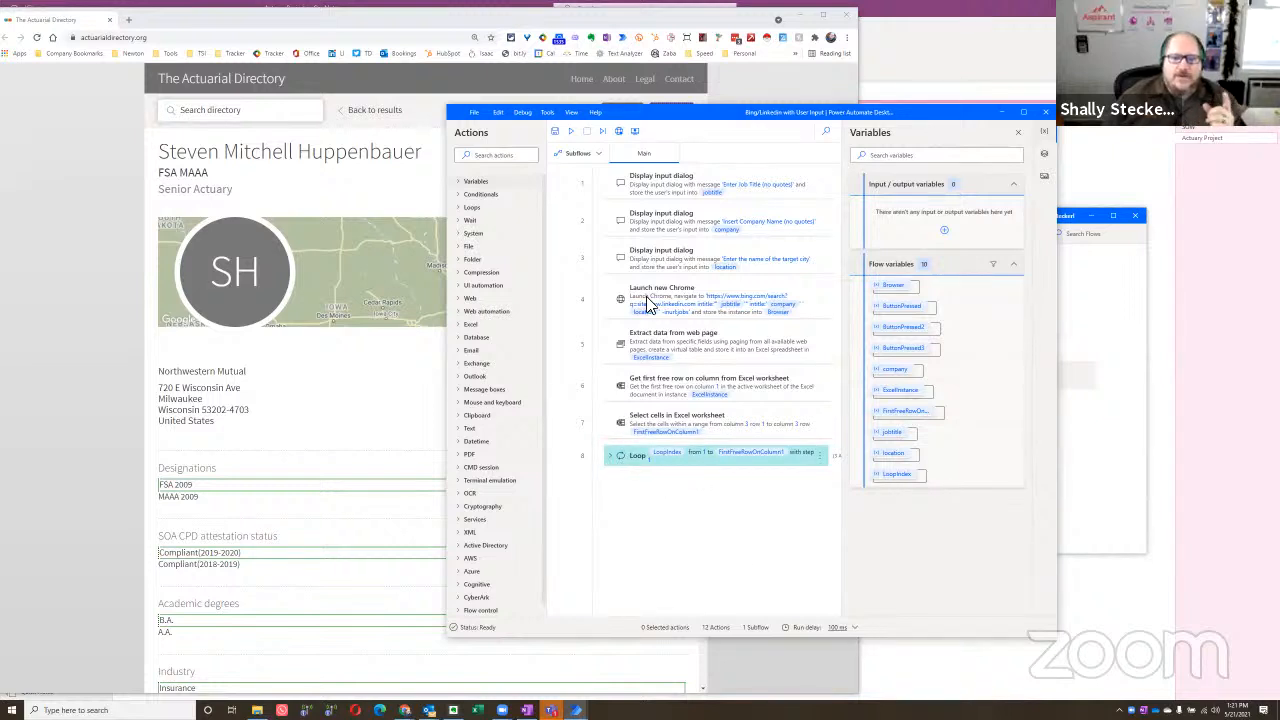
scroll(714, 556, "down", 2)
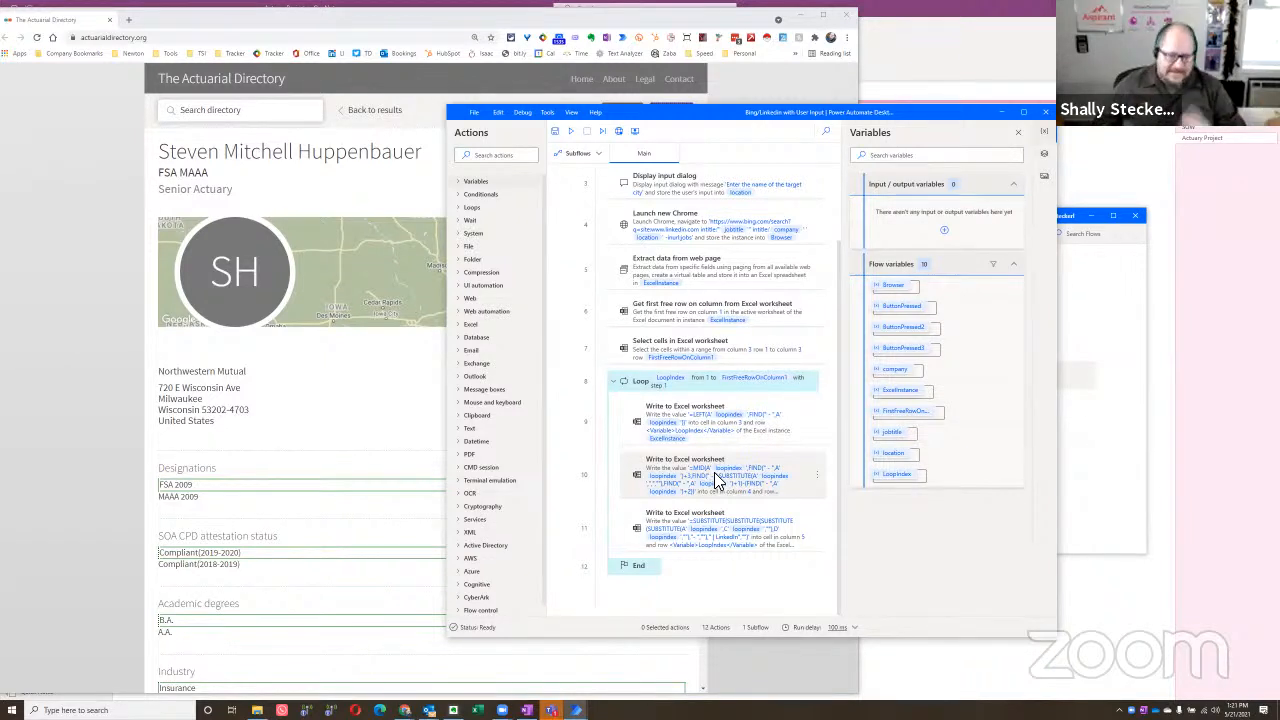
left_click(611, 381)
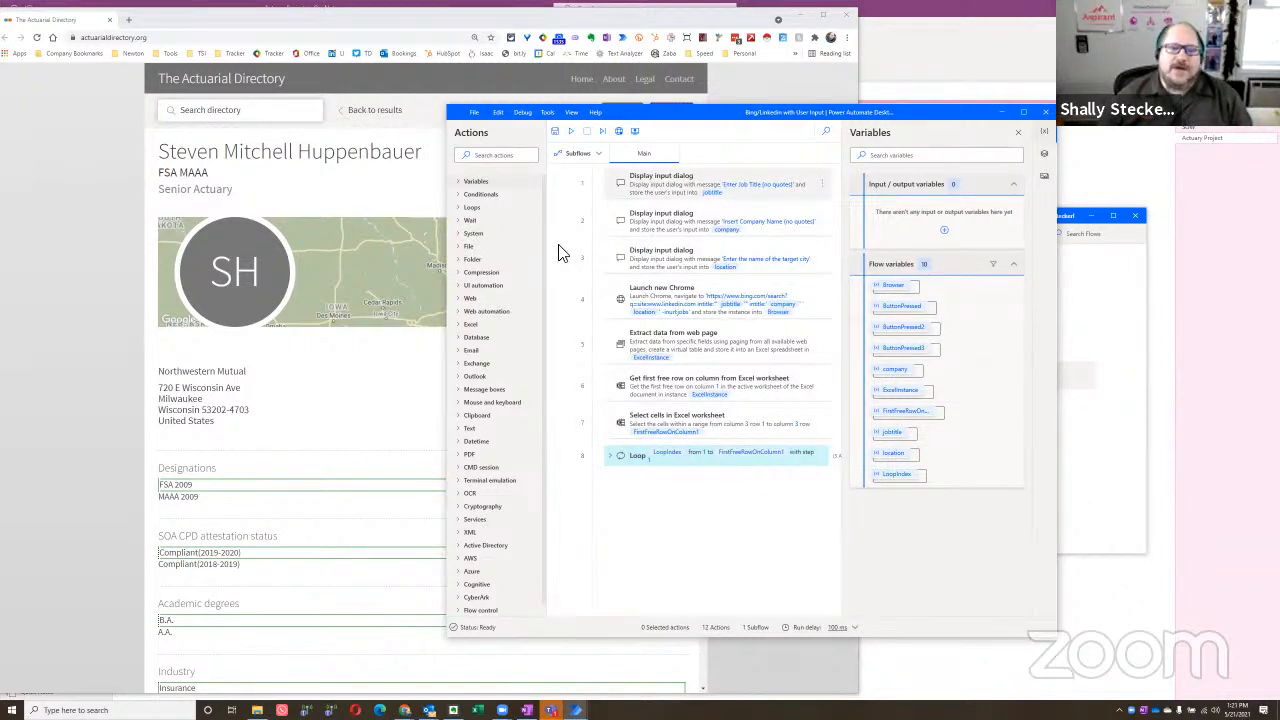
left_click(460, 219)
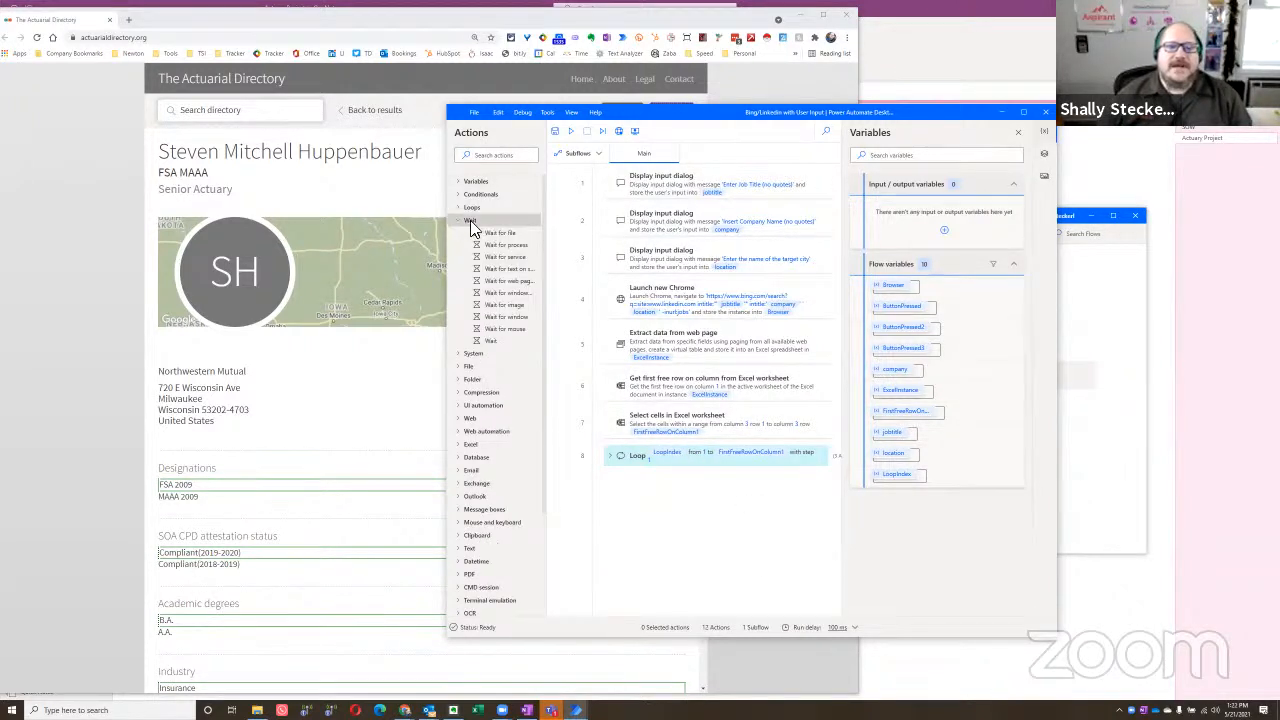
left_click_drag(546, 283, 597, 288)
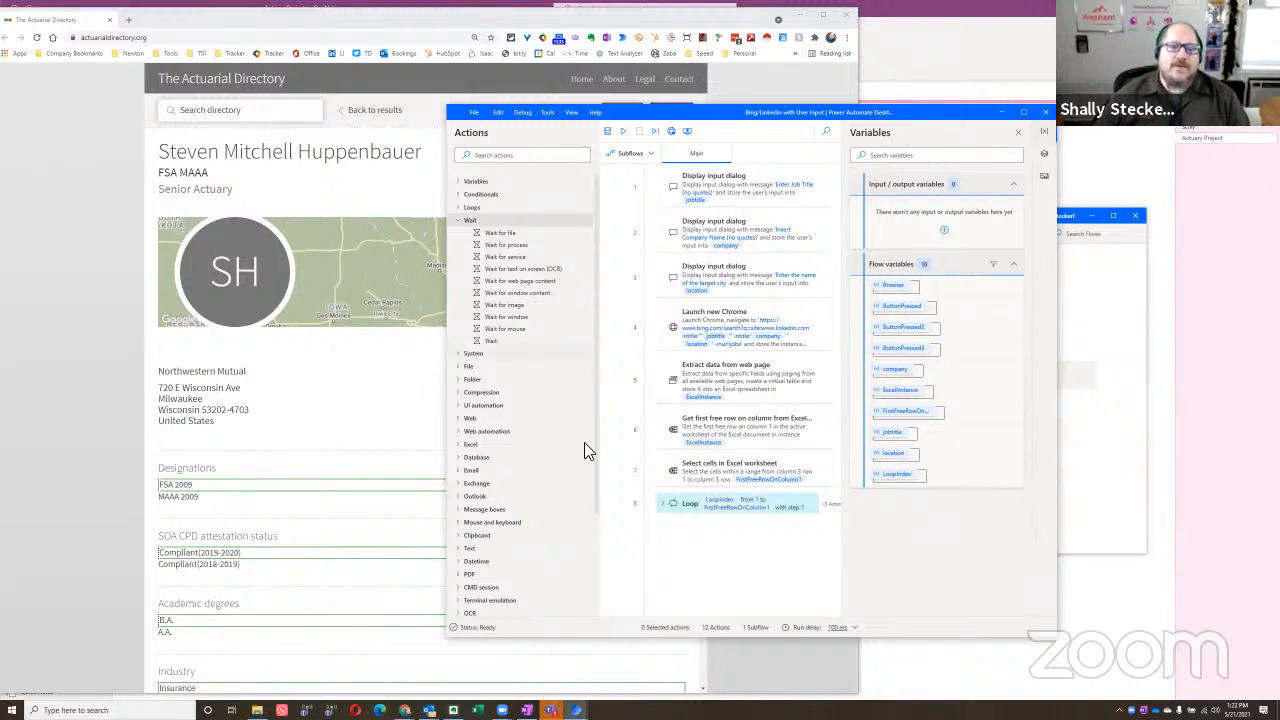
left_click(472, 444)
left_click_drag(524, 504, 722, 530)
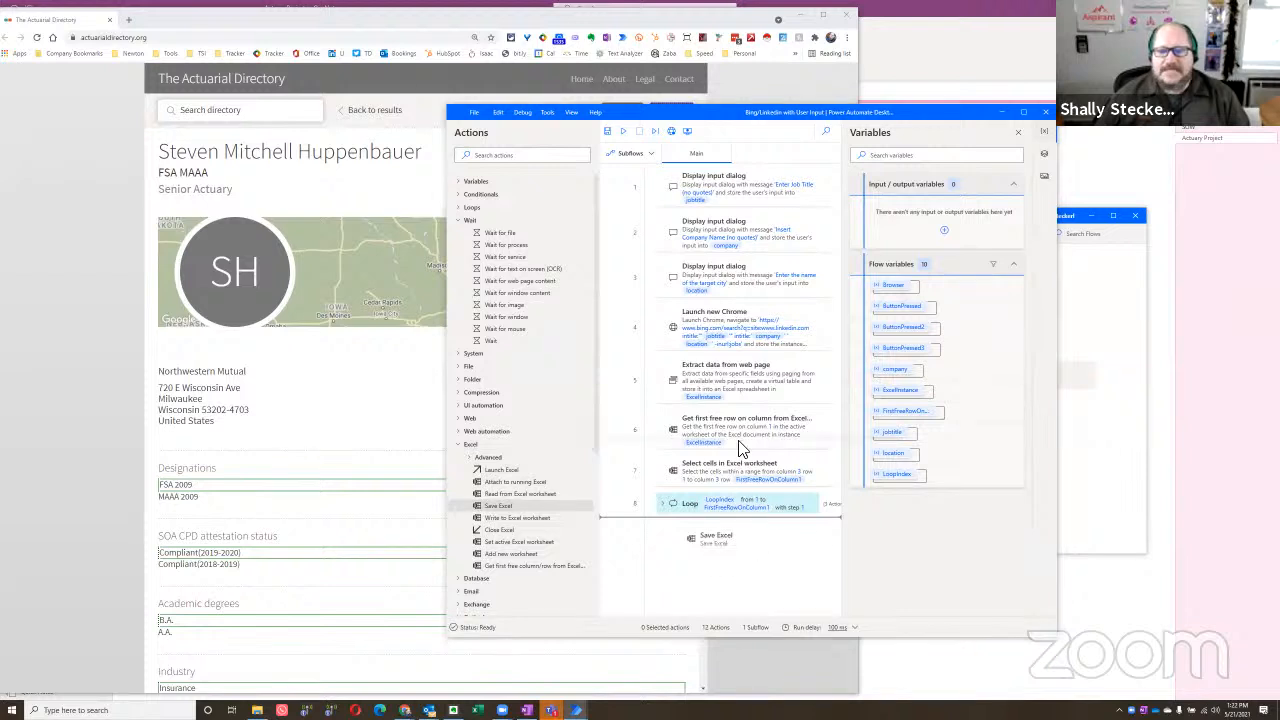
Step: Try the 'Save document as' mode in Save Excel, then cancel the step so the flow keeps 12 actions
left_click(714, 395)
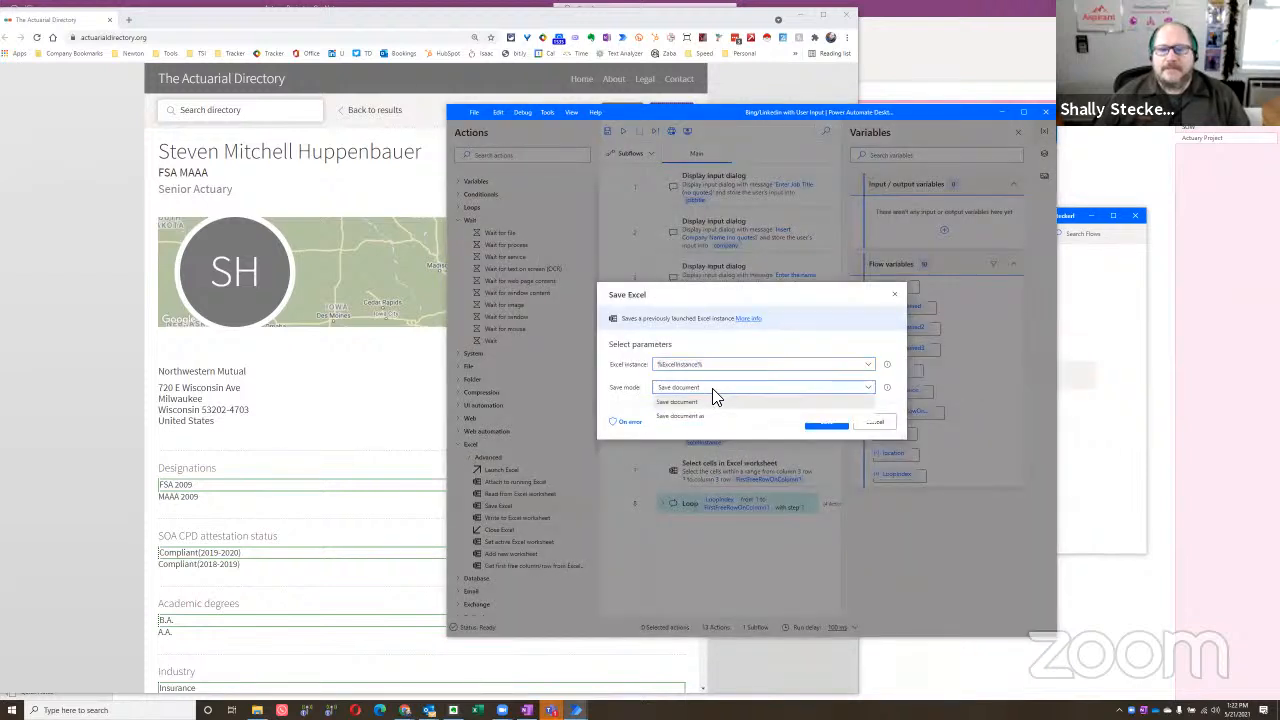
left_click(713, 413)
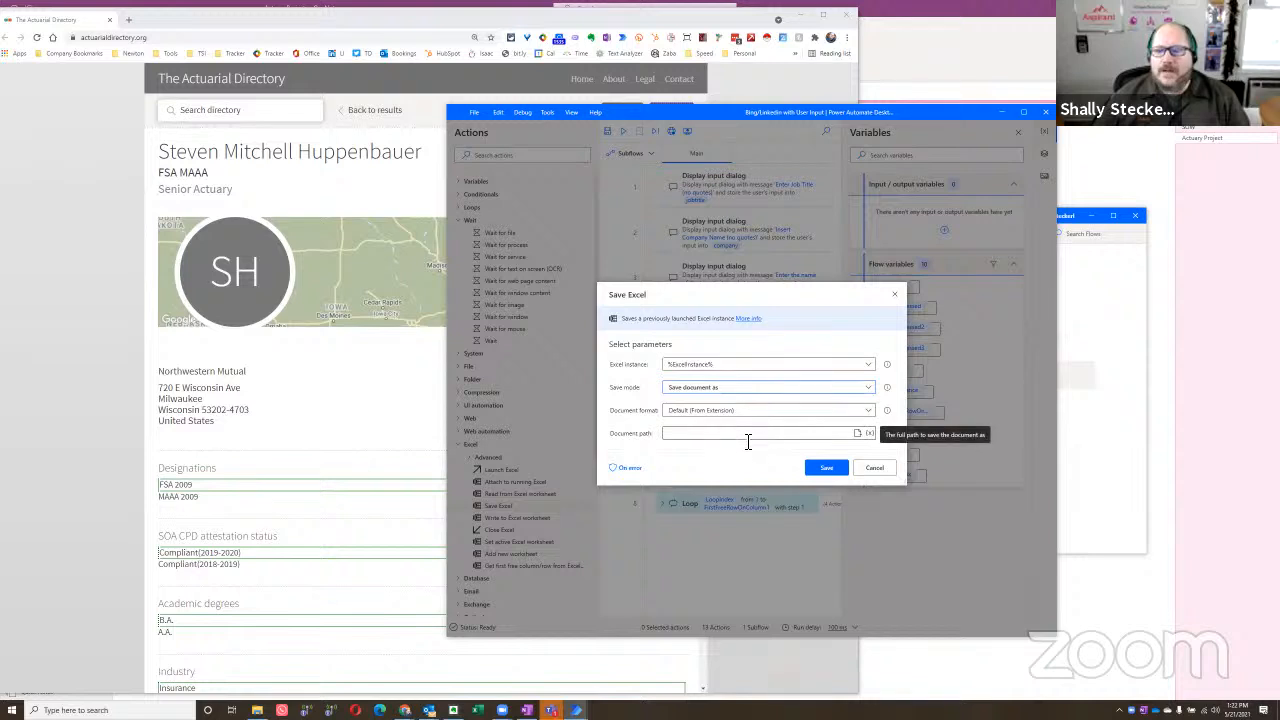
left_click(838, 438)
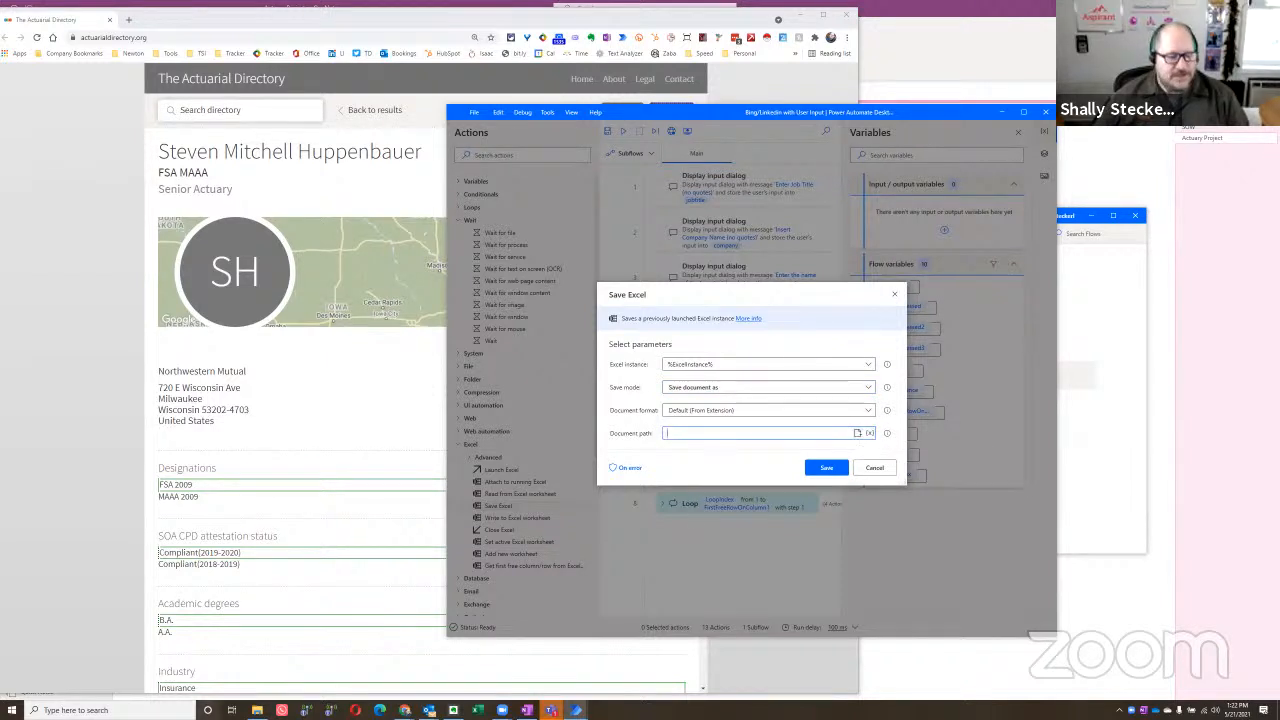
left_click(878, 469)
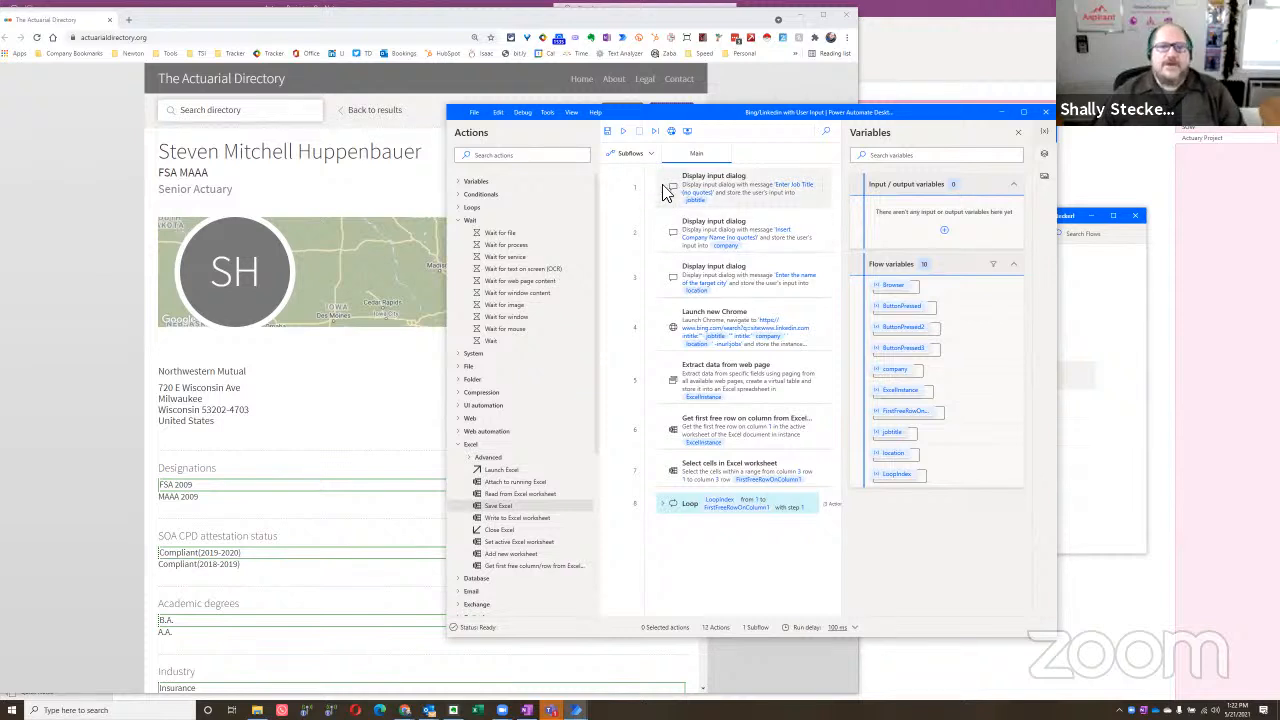
Step: Run the Bing/Linkedin flow and cycle through the open windows to find its Job Title prompt
left_click(620, 135)
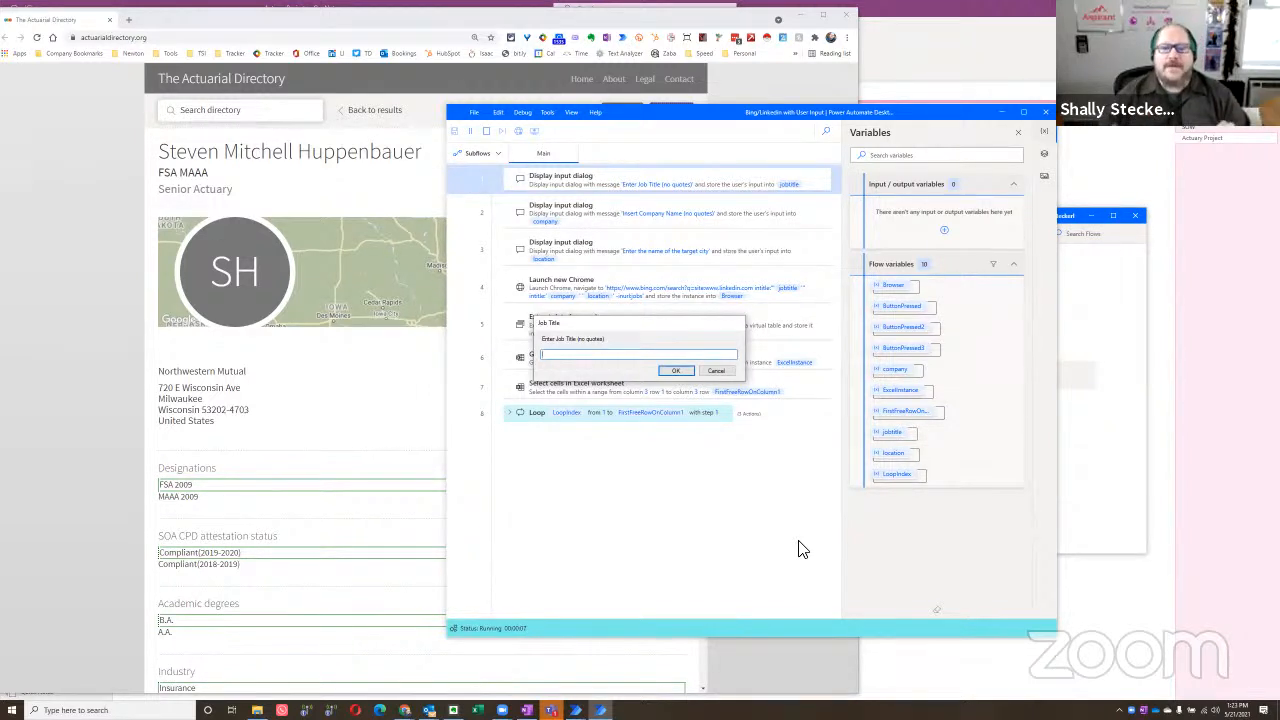
key("alt+Tab")
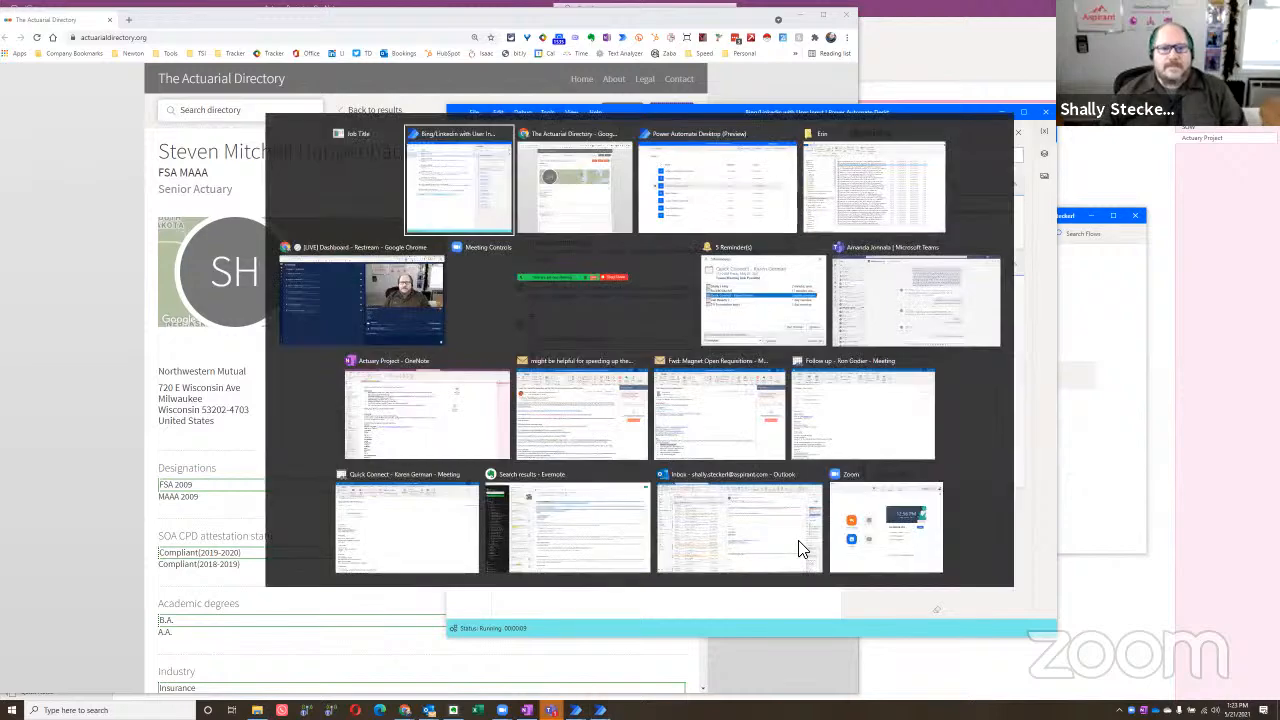
key("alt+shift+Tab")
key("alt+Tab")
key("alt+Tab")
key("alt+Tab")
key("alt+Tab")
key("alt+Tab")
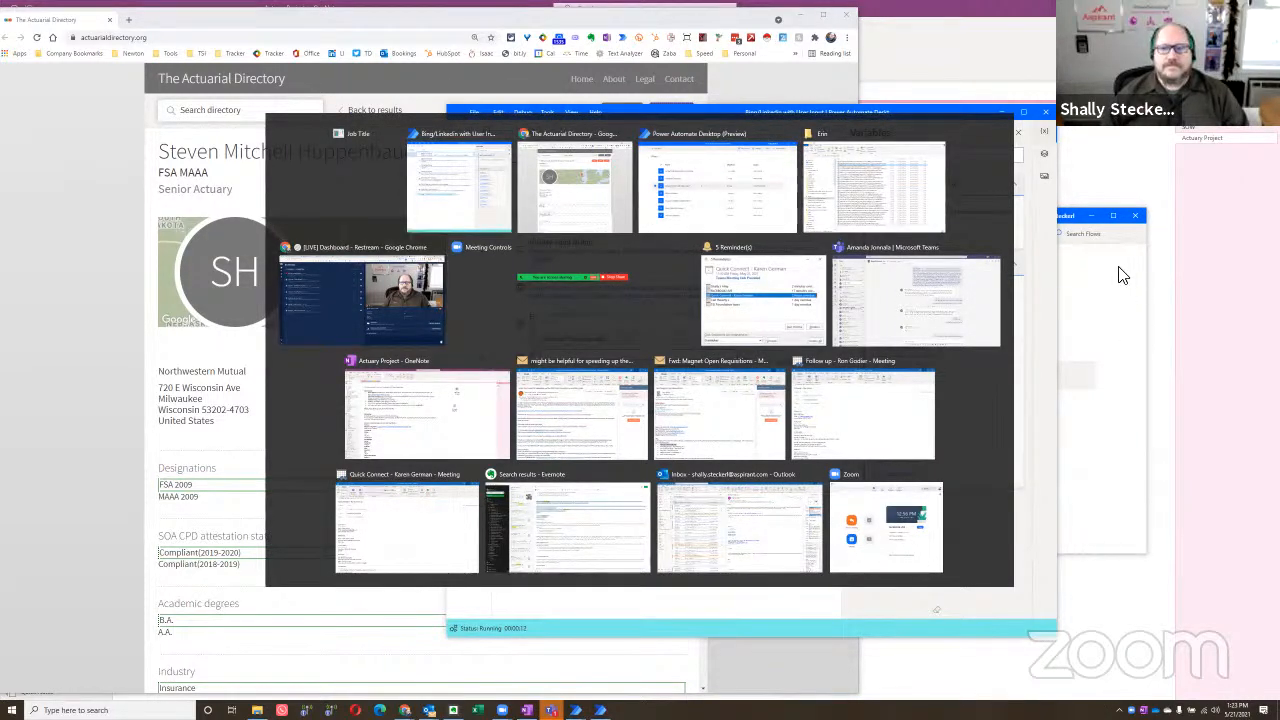
key("alt+Tab")
key("alt+Tab")
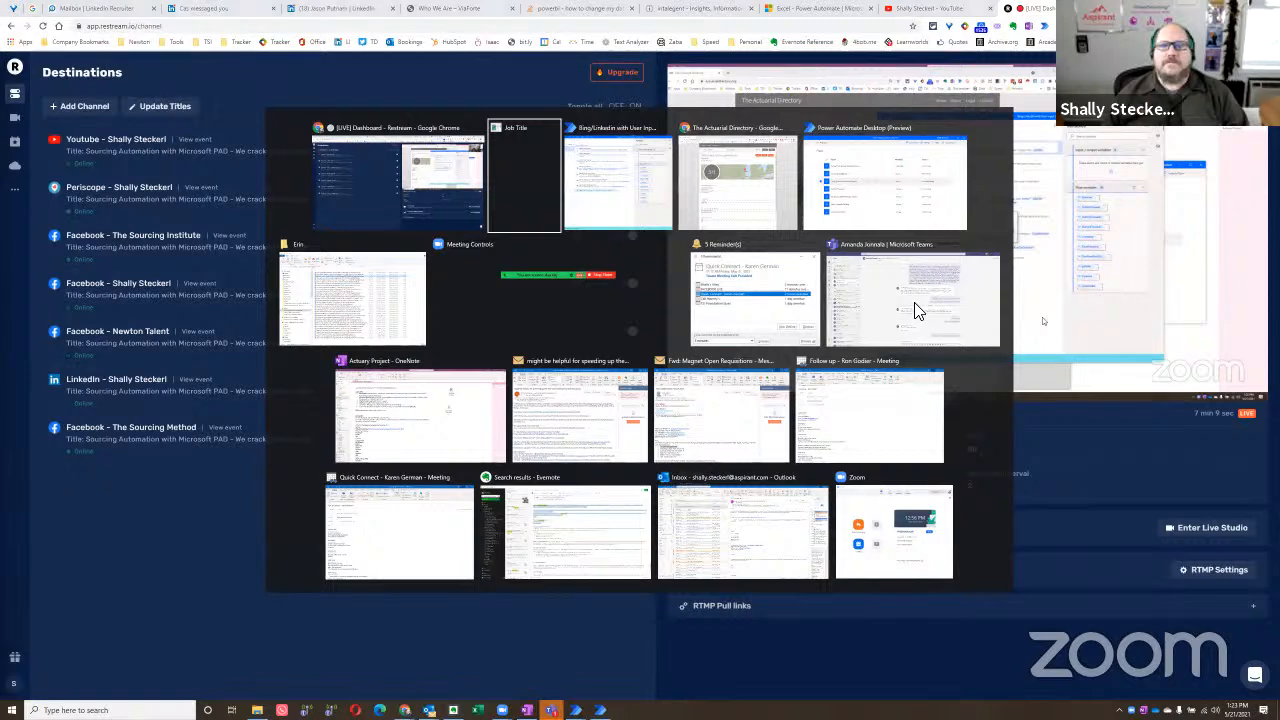
key("alt+Tab")
key("alt+Tab")
key("alt+Tab")
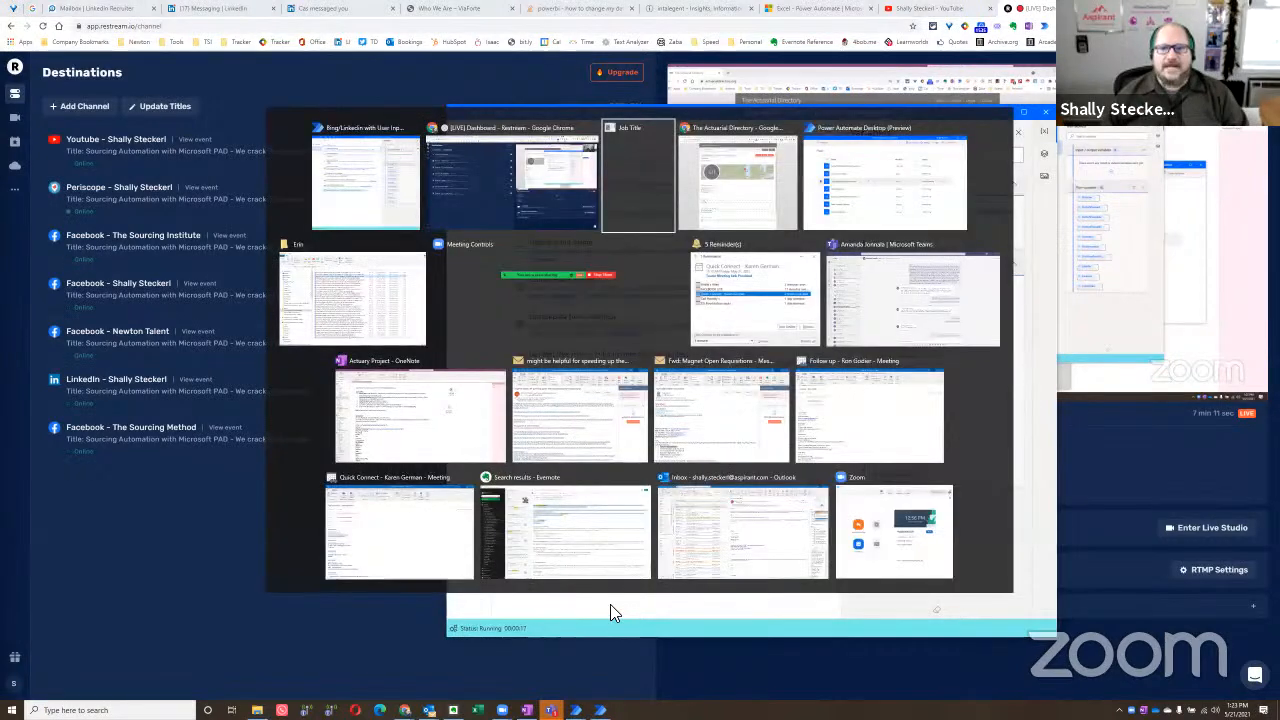
key("alt+shift+Tab")
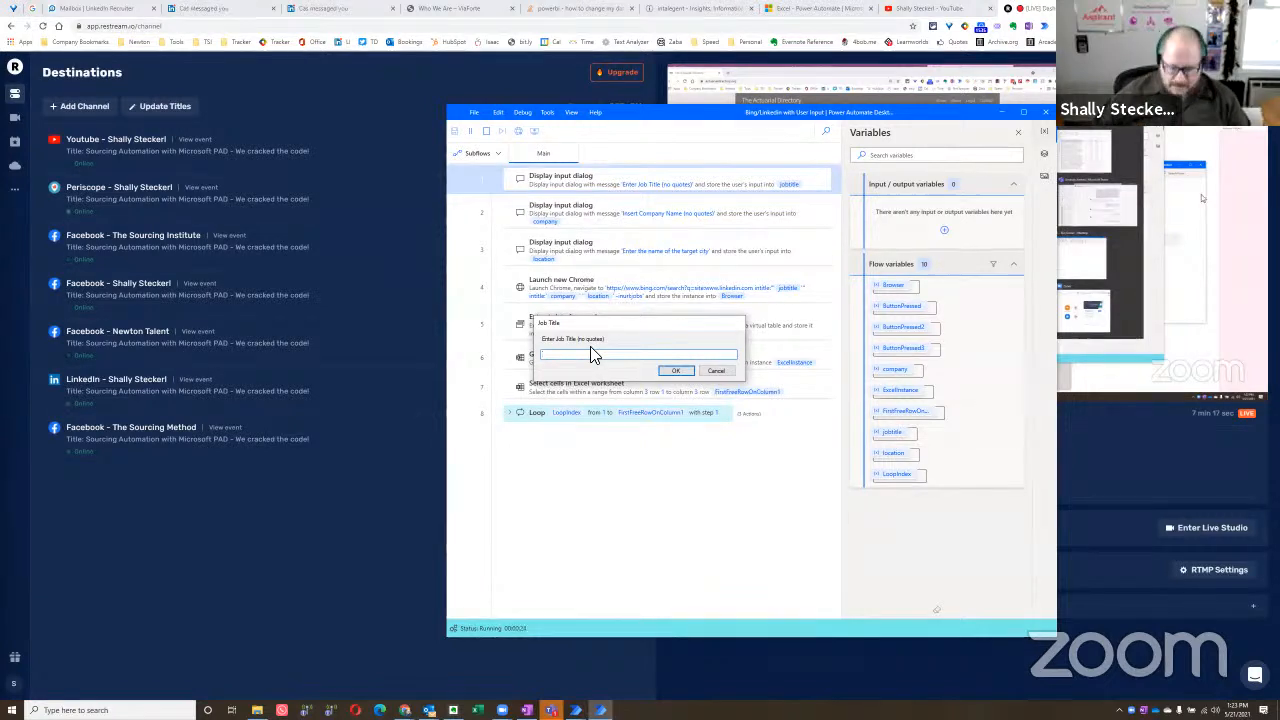
Step: Answer the three prompts with Transfer Pricing, Grant Thornton and Austin
type("Transfer Pricing")
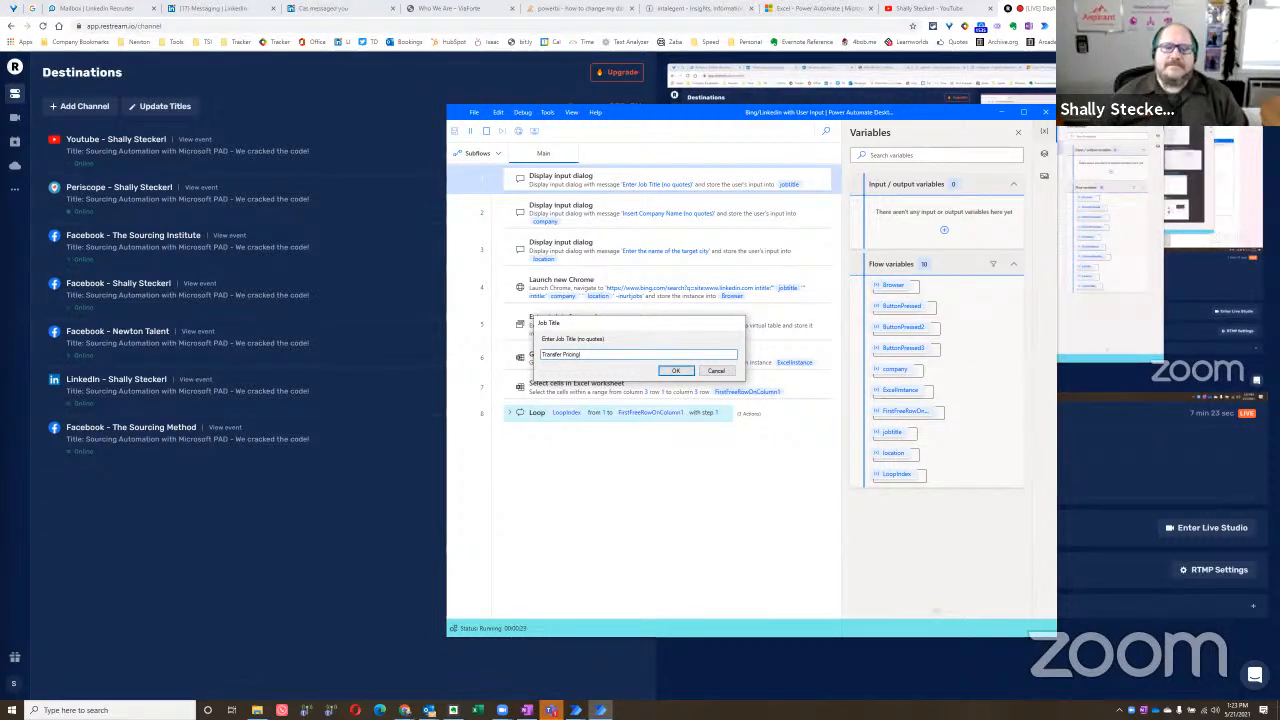
left_click(675, 372)
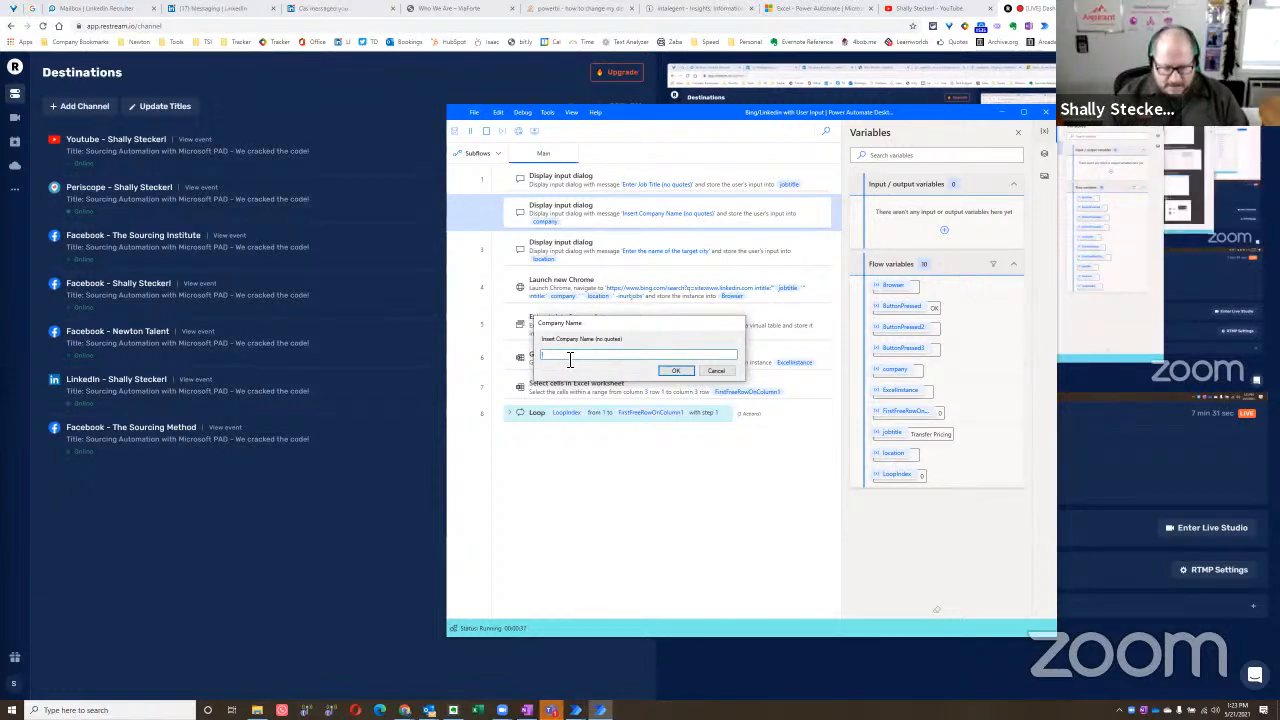
type("rant Thornton")
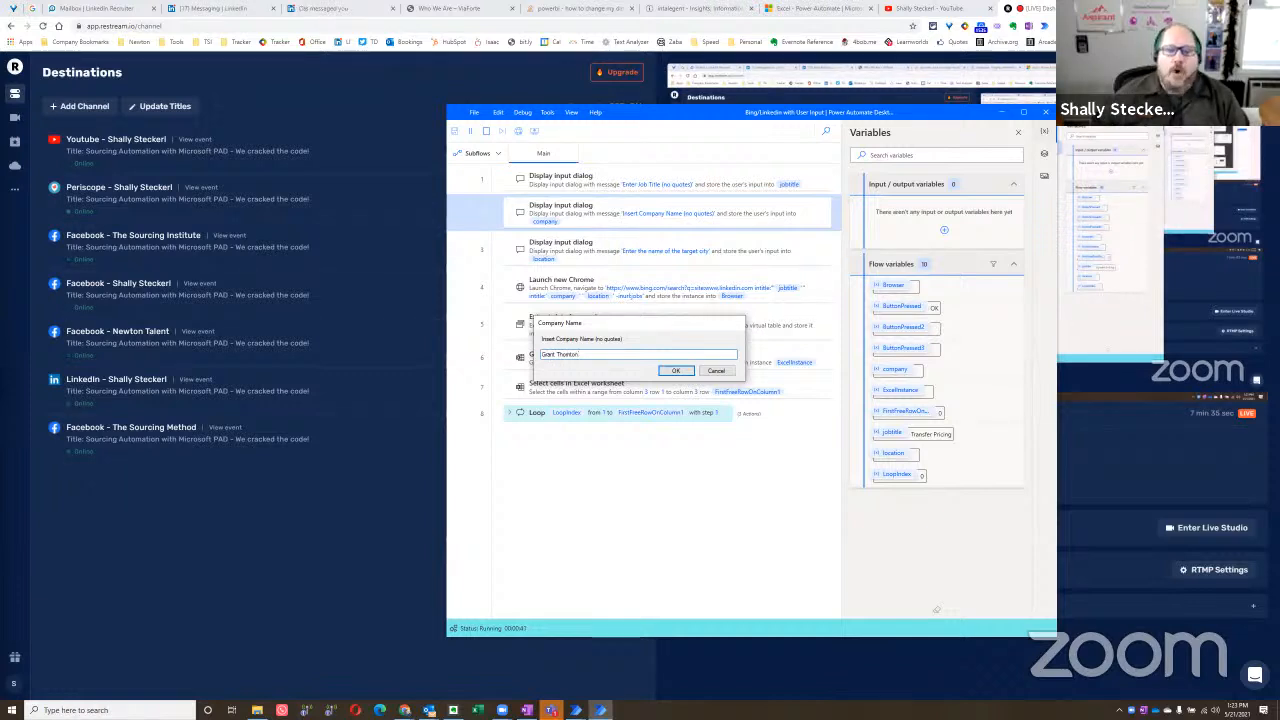
left_click(670, 370)
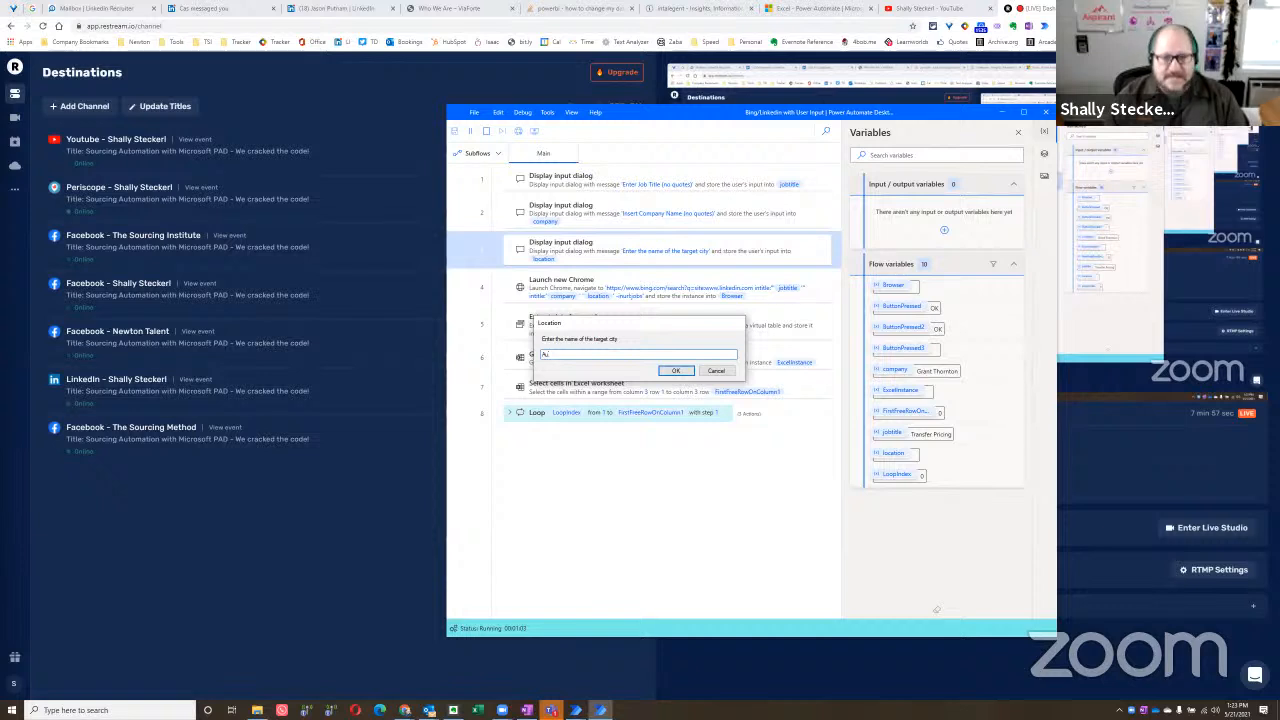
type("Austin")
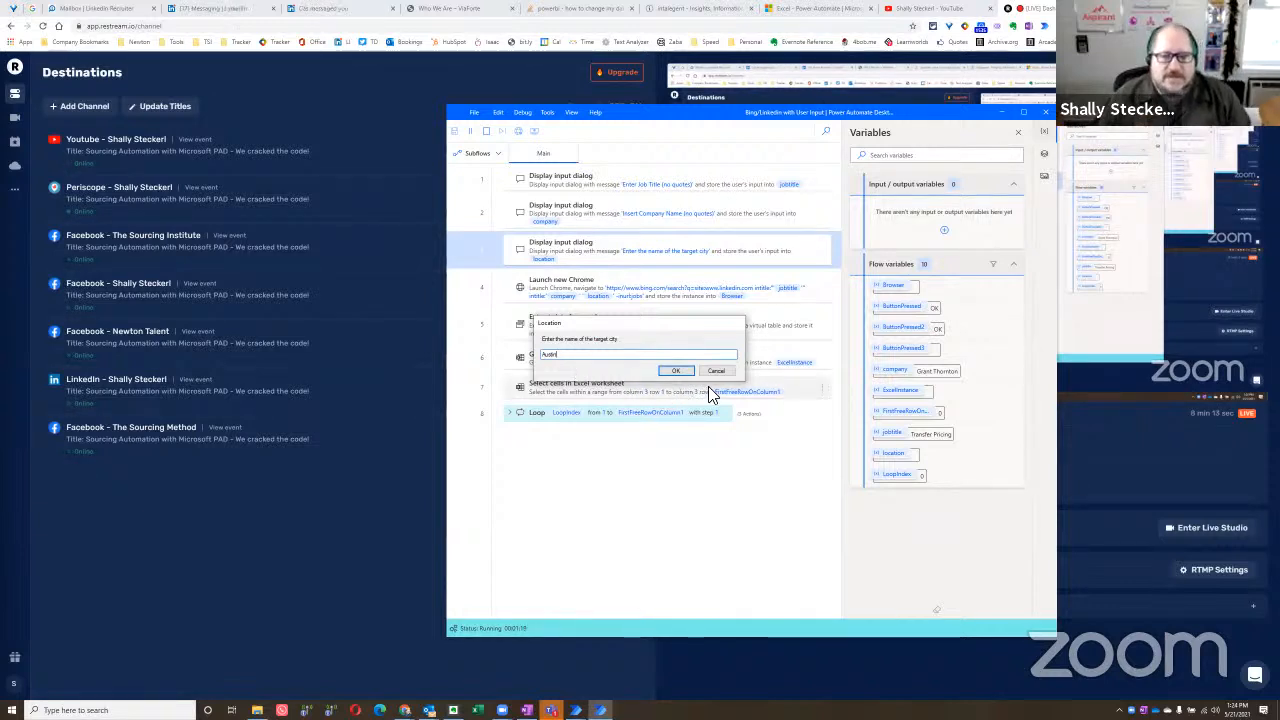
left_click(674, 372)
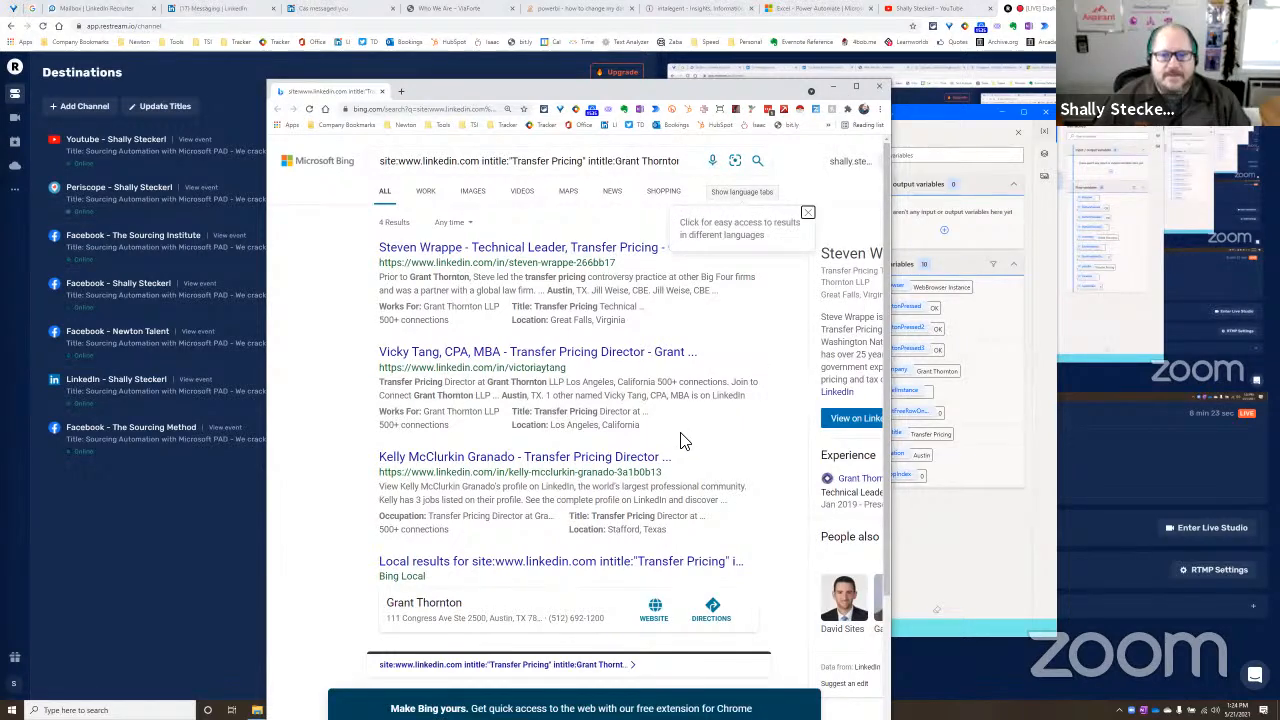
Step: Move and widen the Chrome window, dismissing the extension banner, so the 4 LinkedIn results fill the screen
scroll(662, 450, "down", 3)
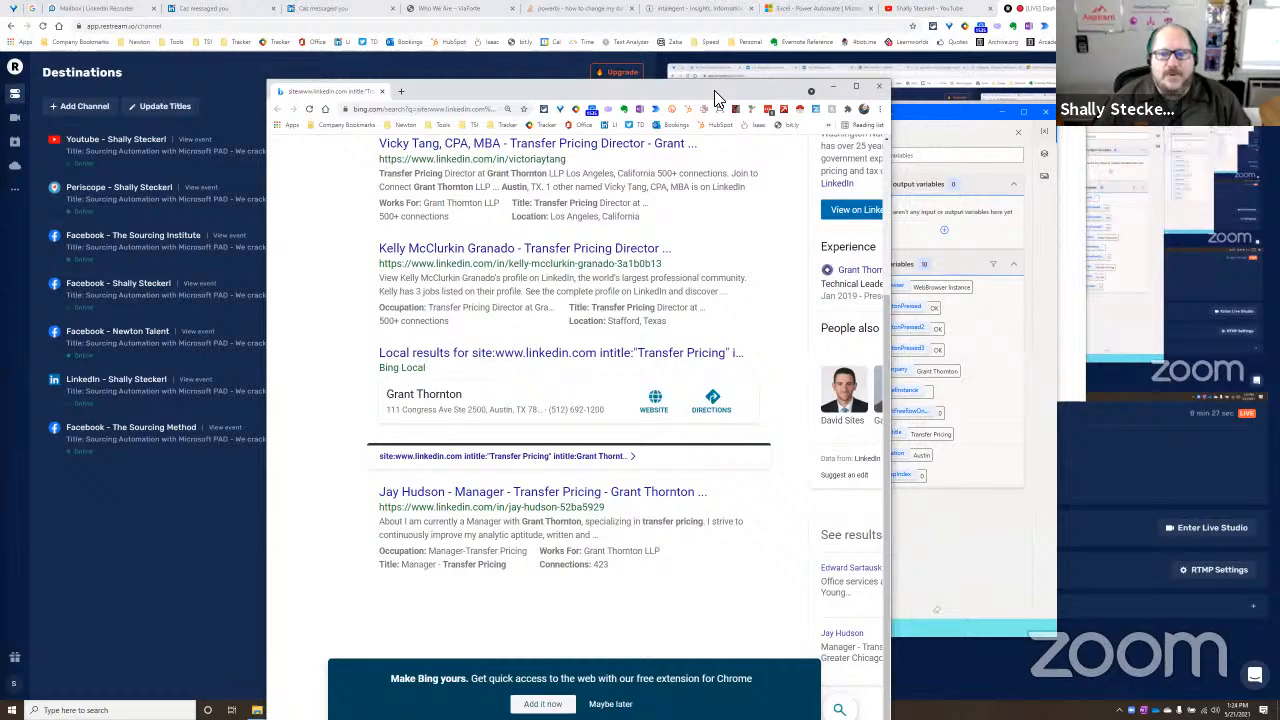
left_click_drag(715, 97, 492, 24)
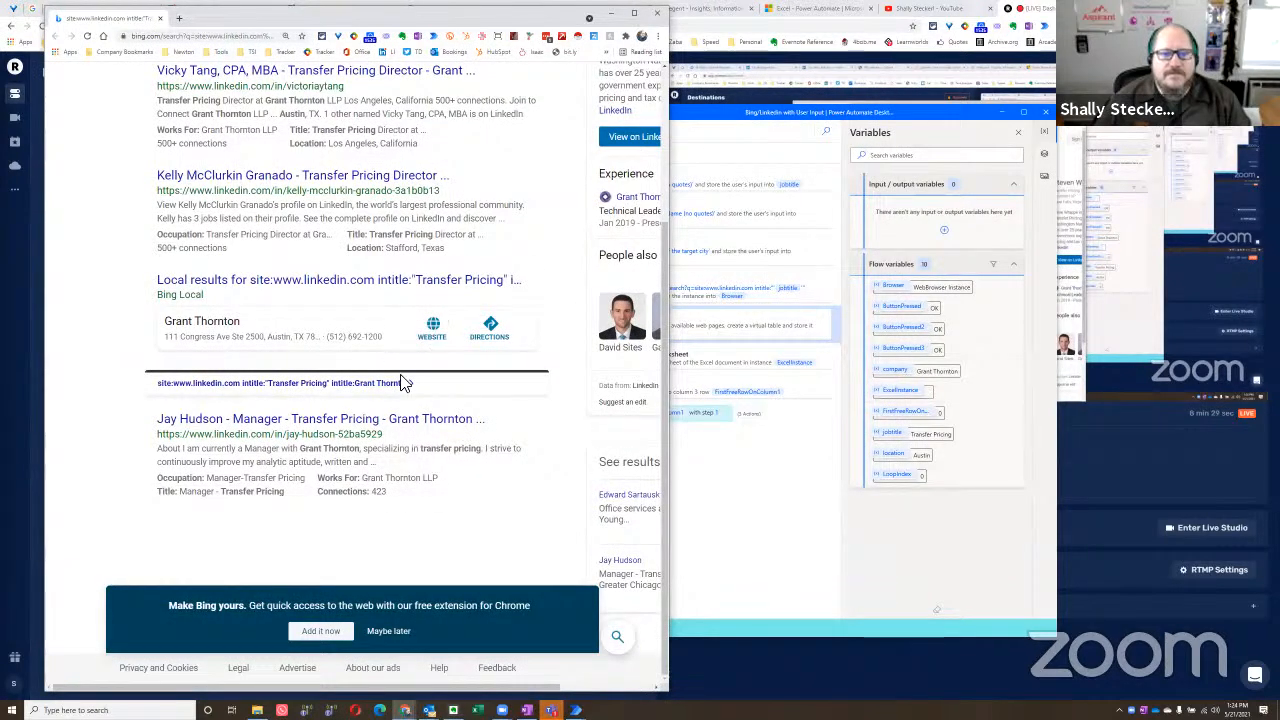
left_click(382, 632)
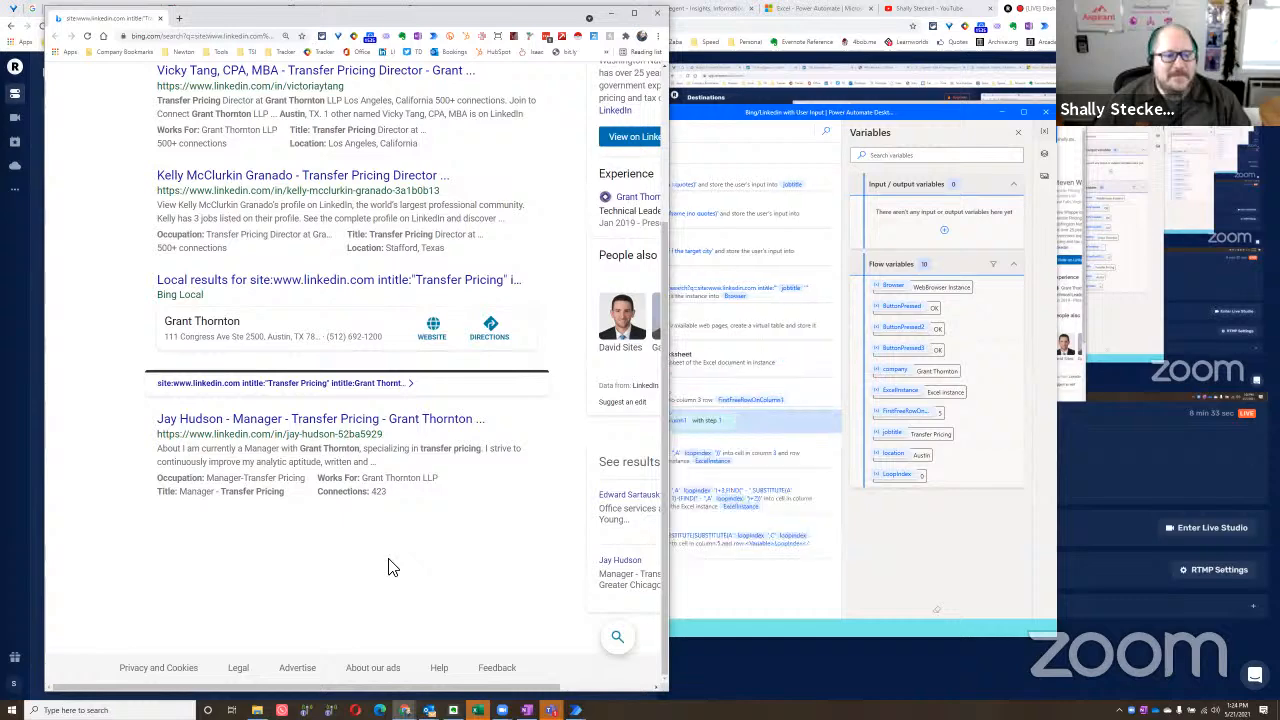
scroll(392, 563, "up", 3)
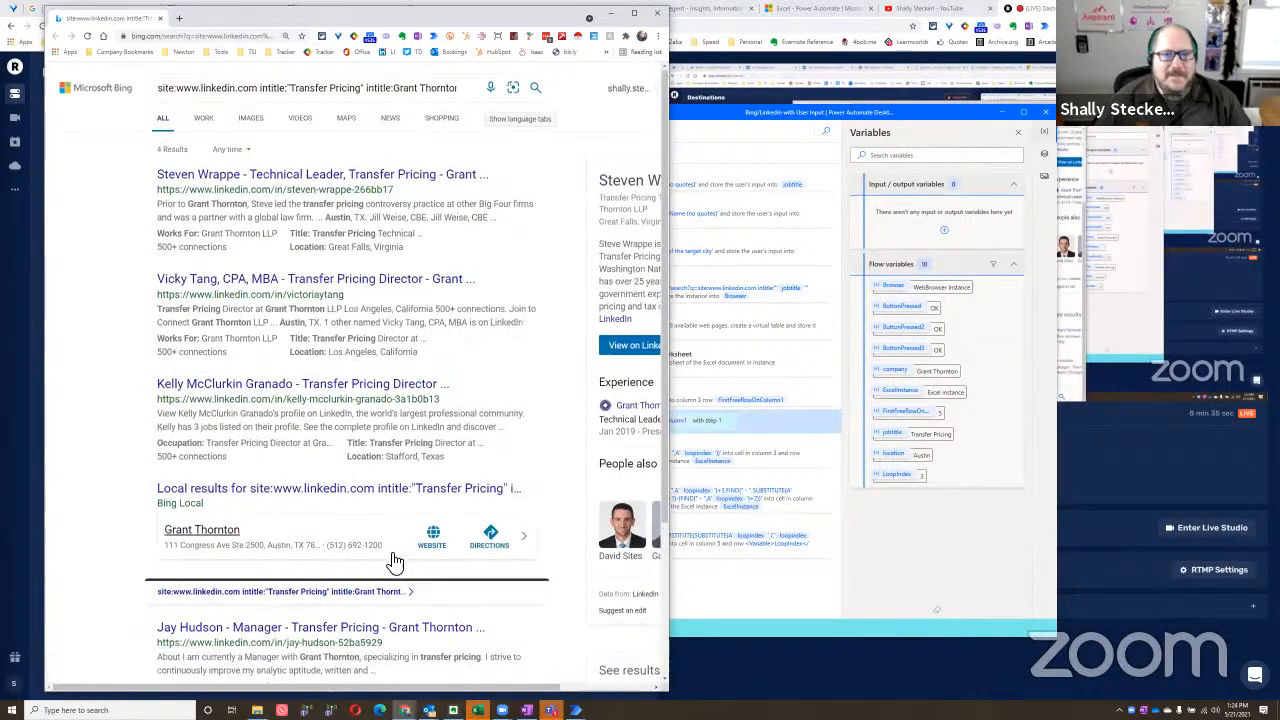
scroll(780, 545, "up", 1)
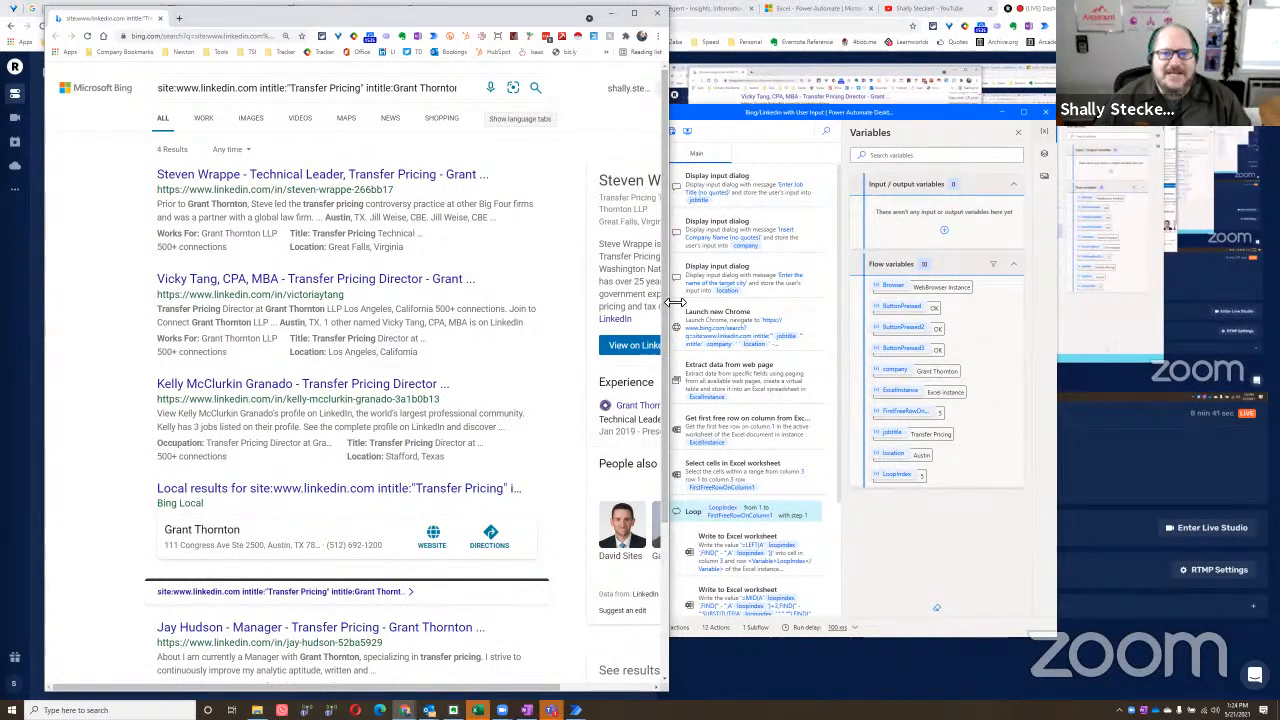
left_click_drag(676, 302, 1024, 302)
scroll(251, 300, "down", 3)
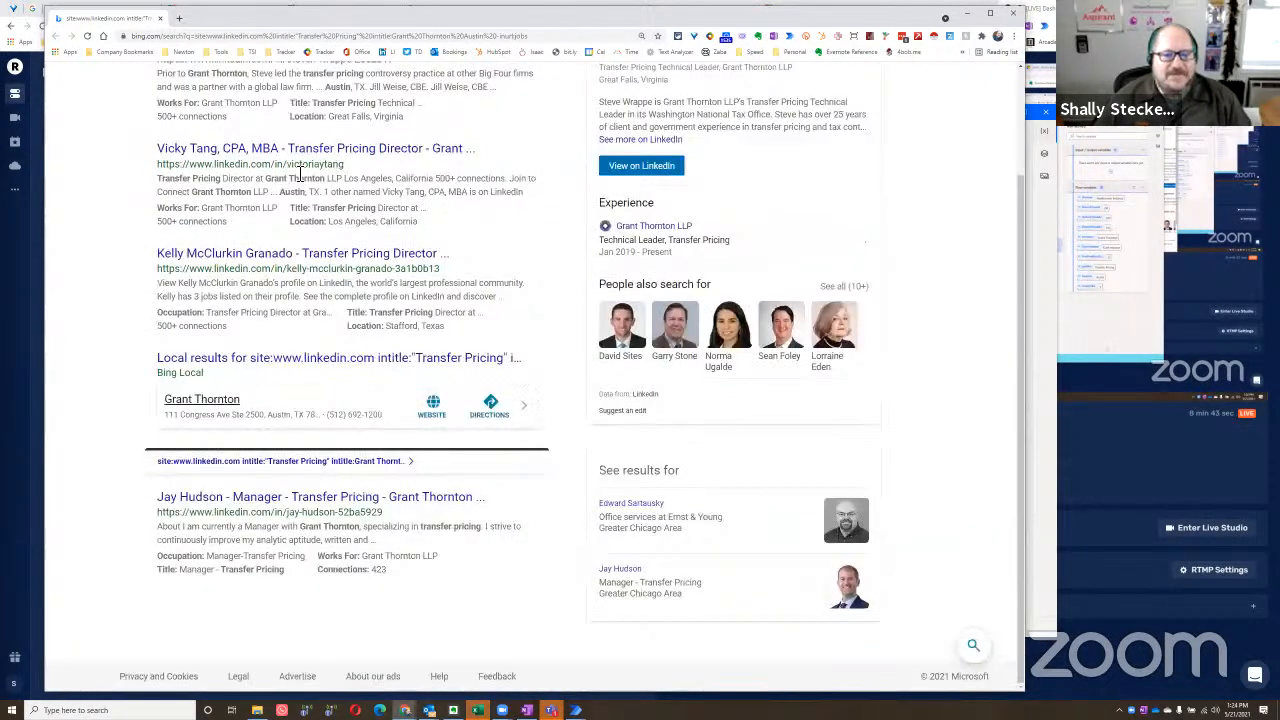
scroll(900, 139, "up", 3)
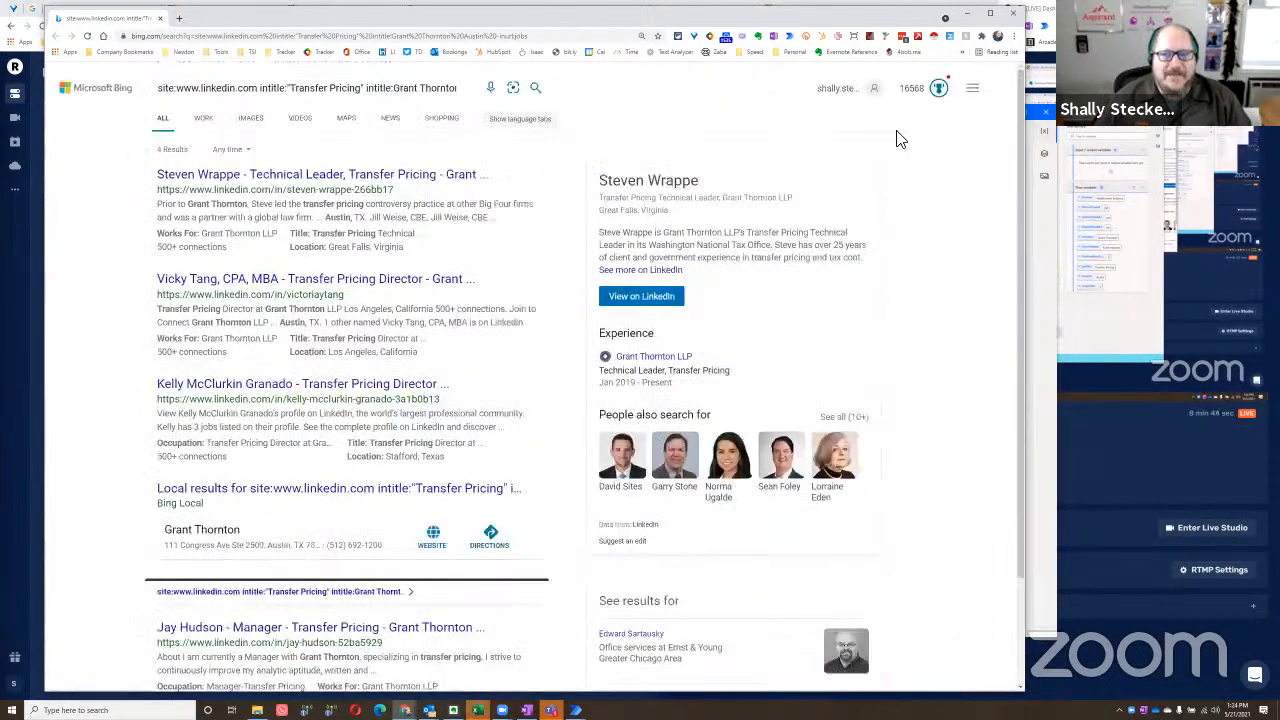
left_click(862, 93)
left_click(933, 91)
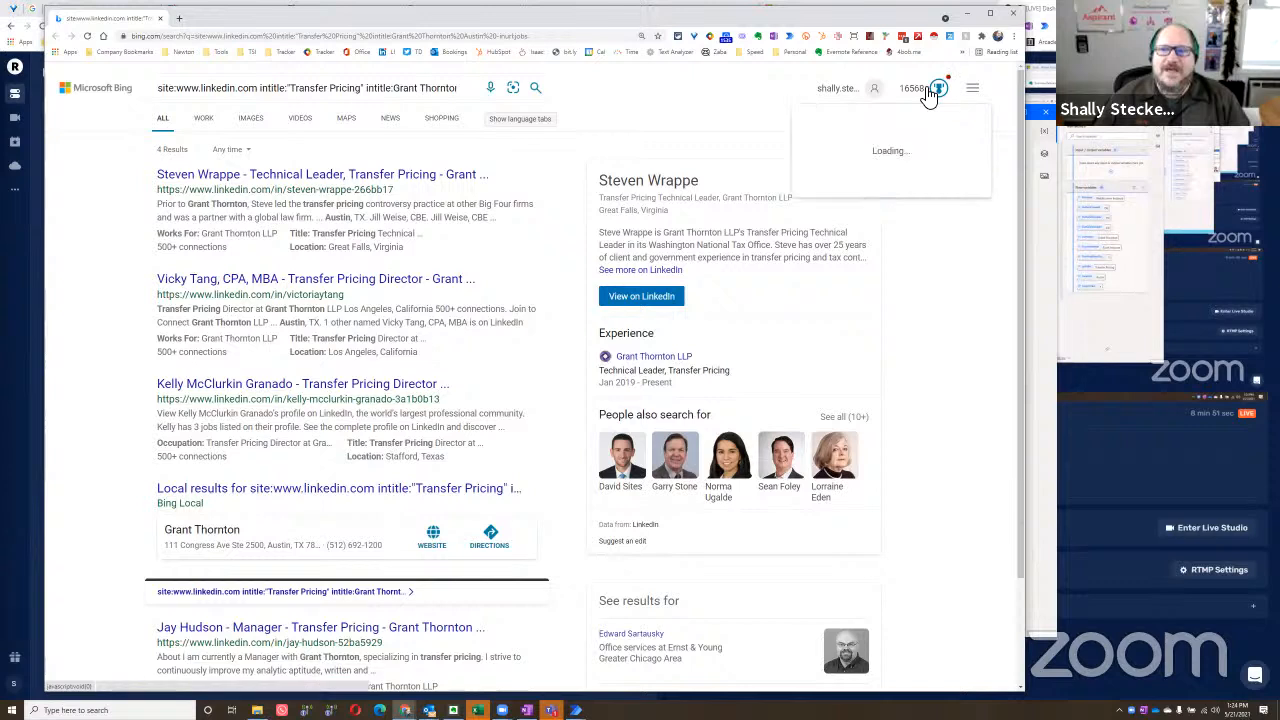
left_click(978, 97)
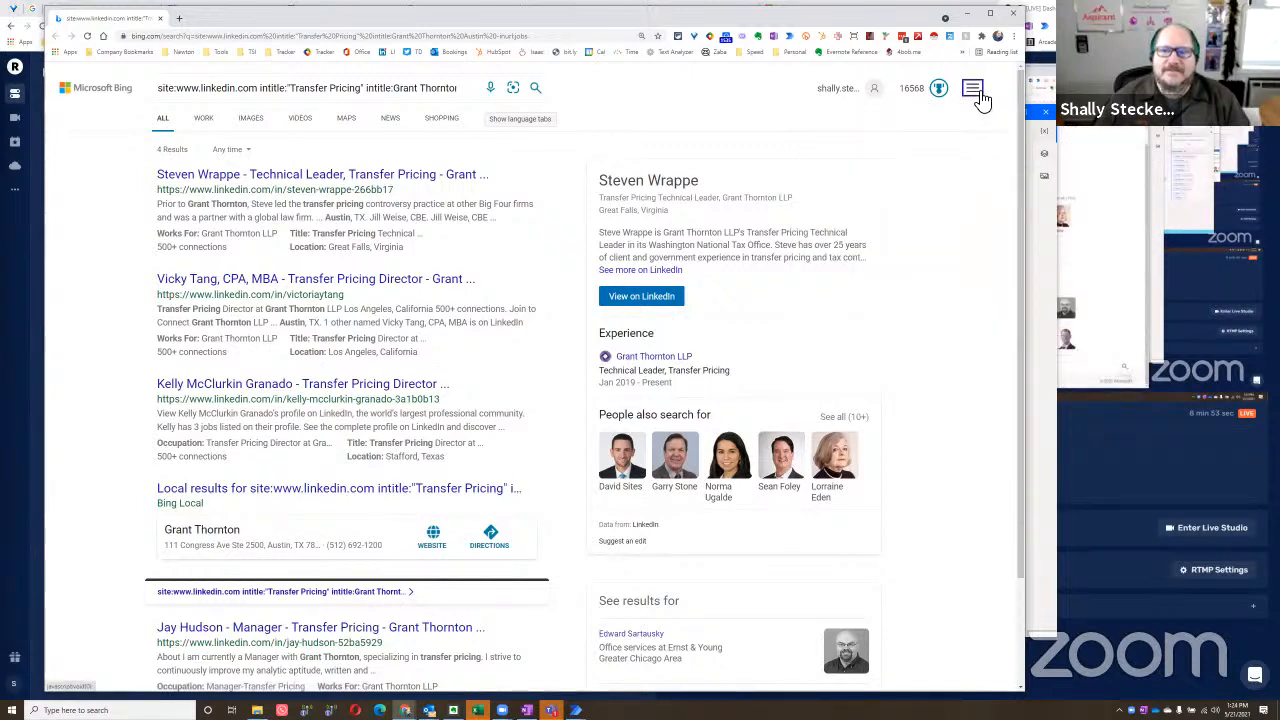
left_click(971, 91)
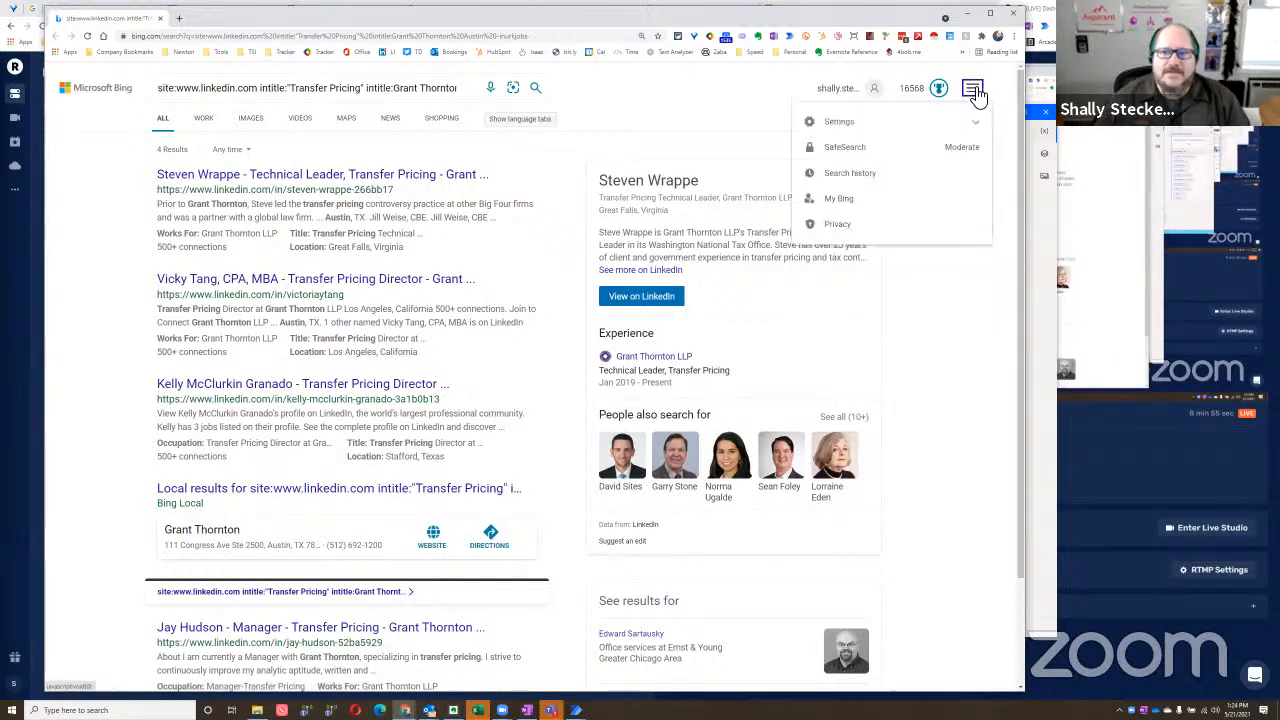
left_click(855, 124)
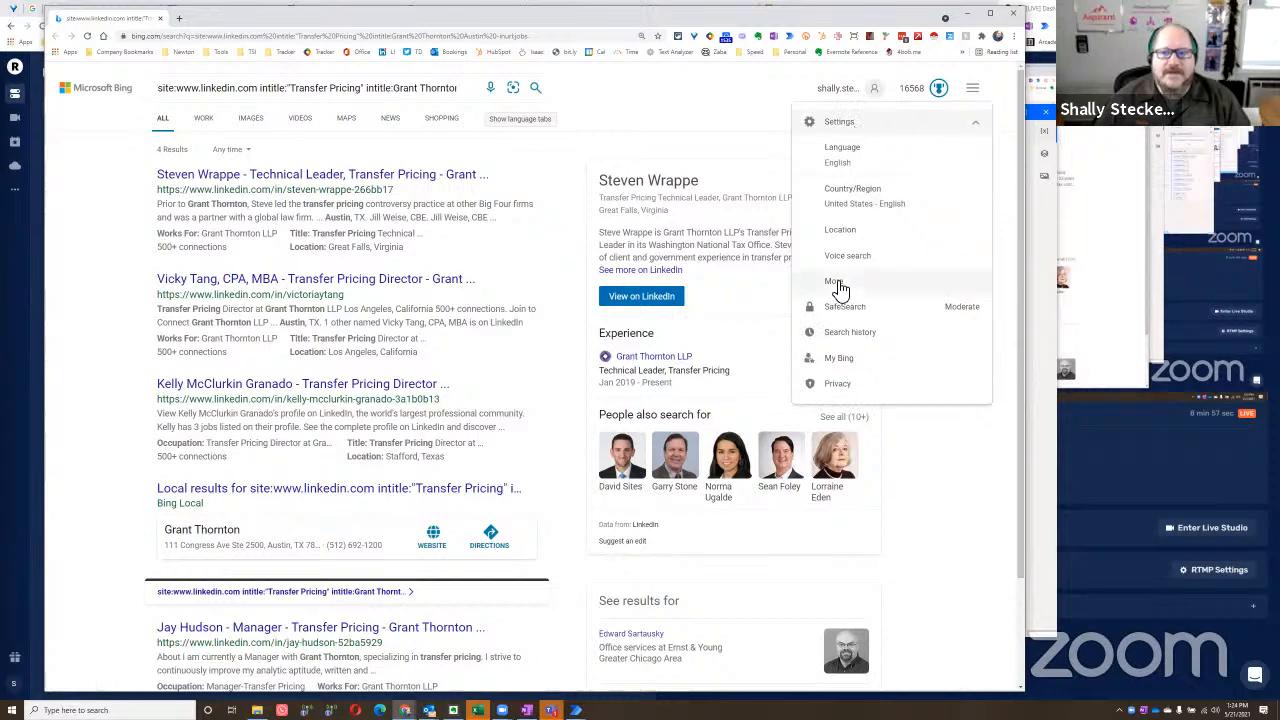
left_click(852, 287)
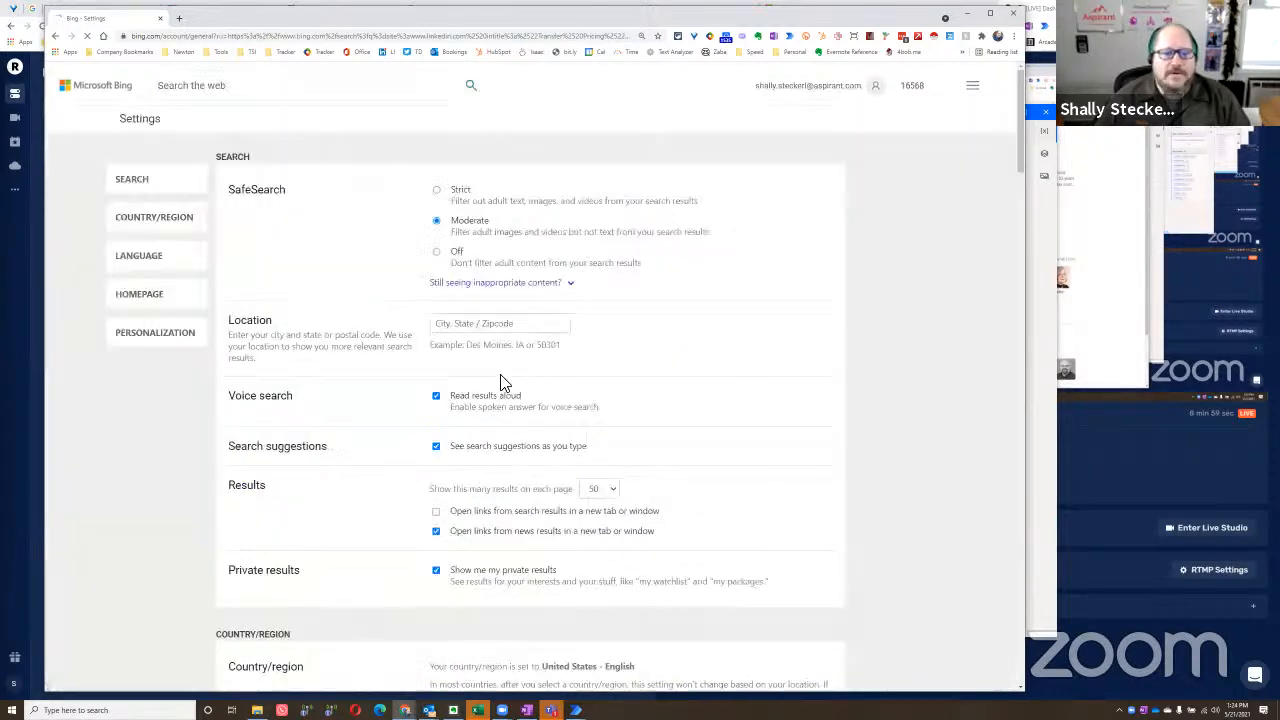
scroll(490, 390, "down", 1)
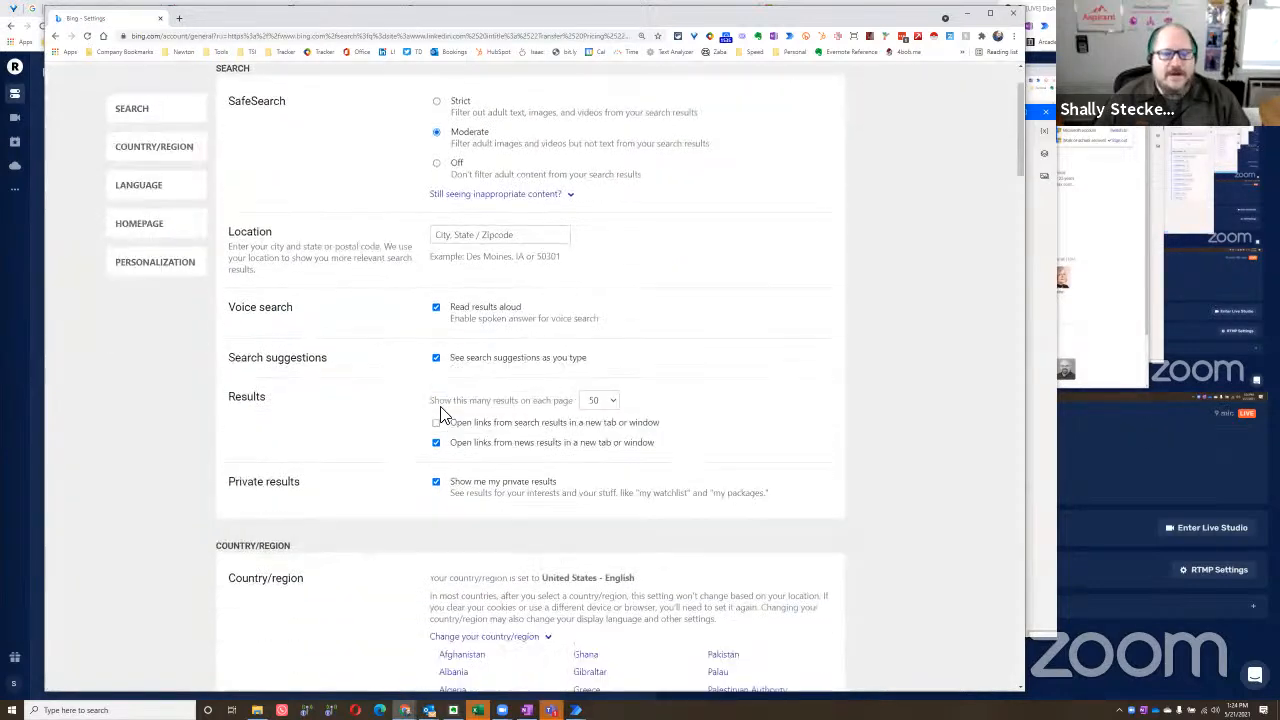
left_click(598, 408)
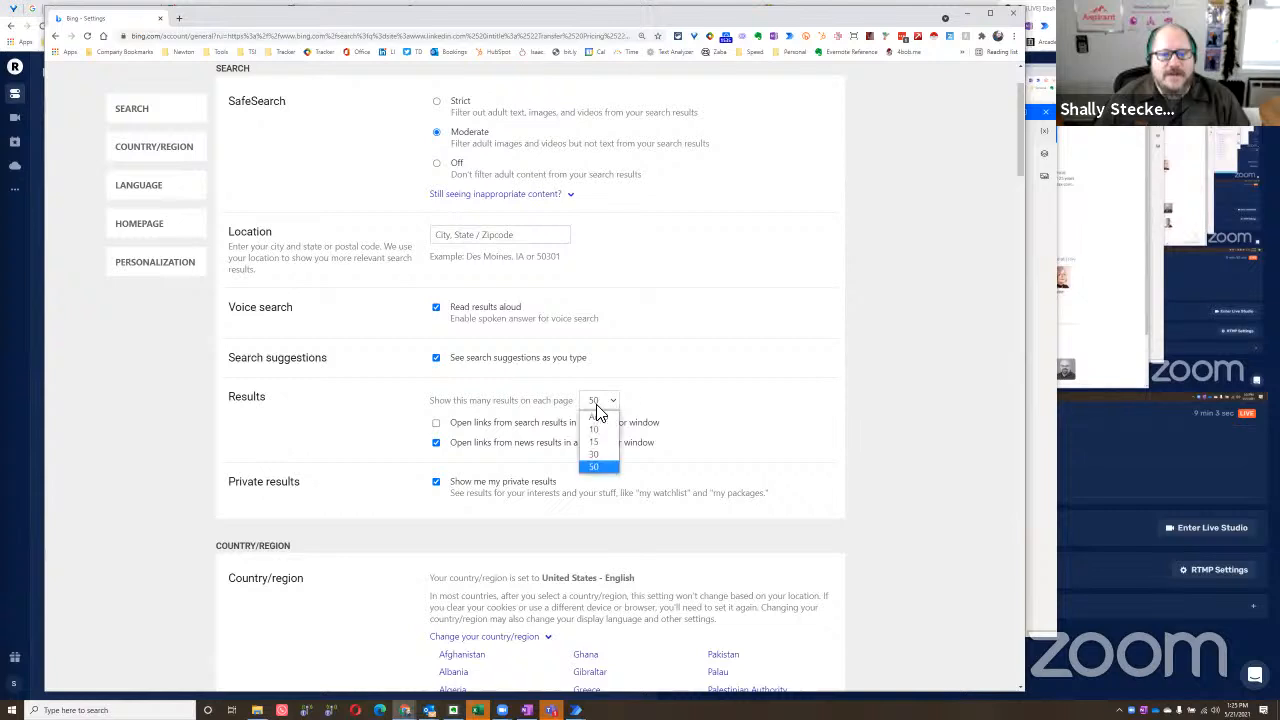
left_click(749, 414)
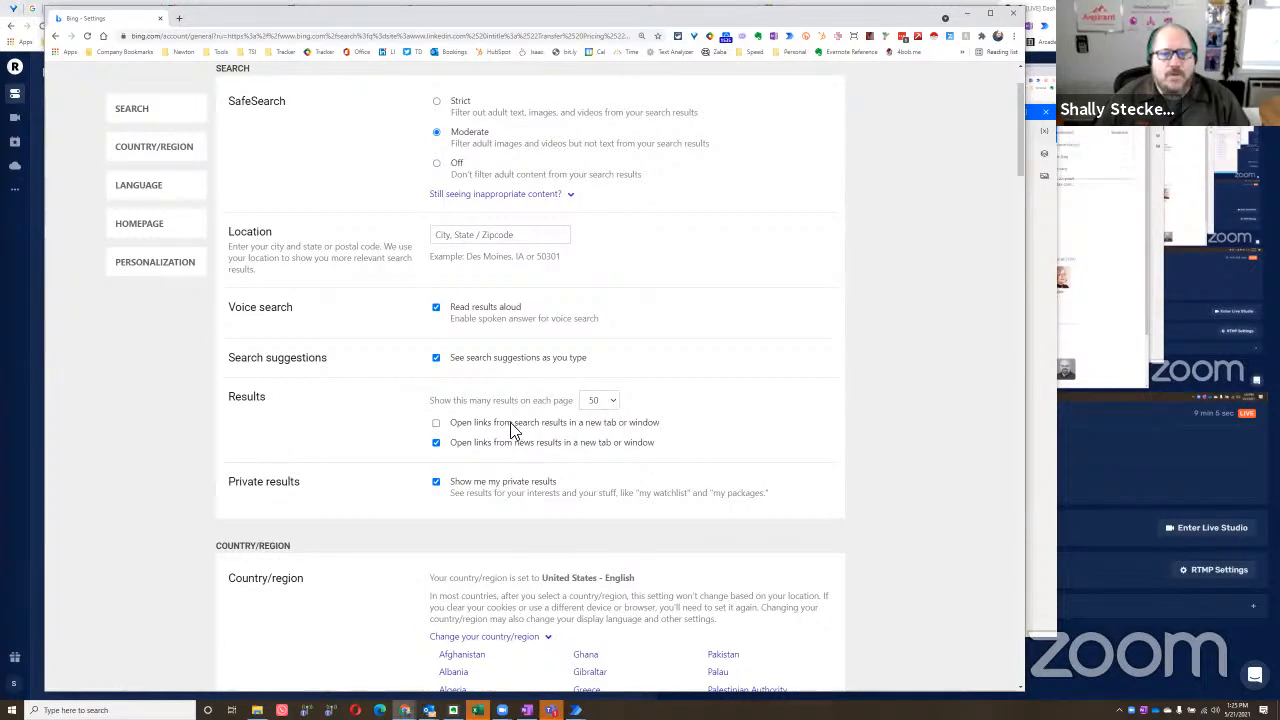
scroll(906, 240, "up", 1)
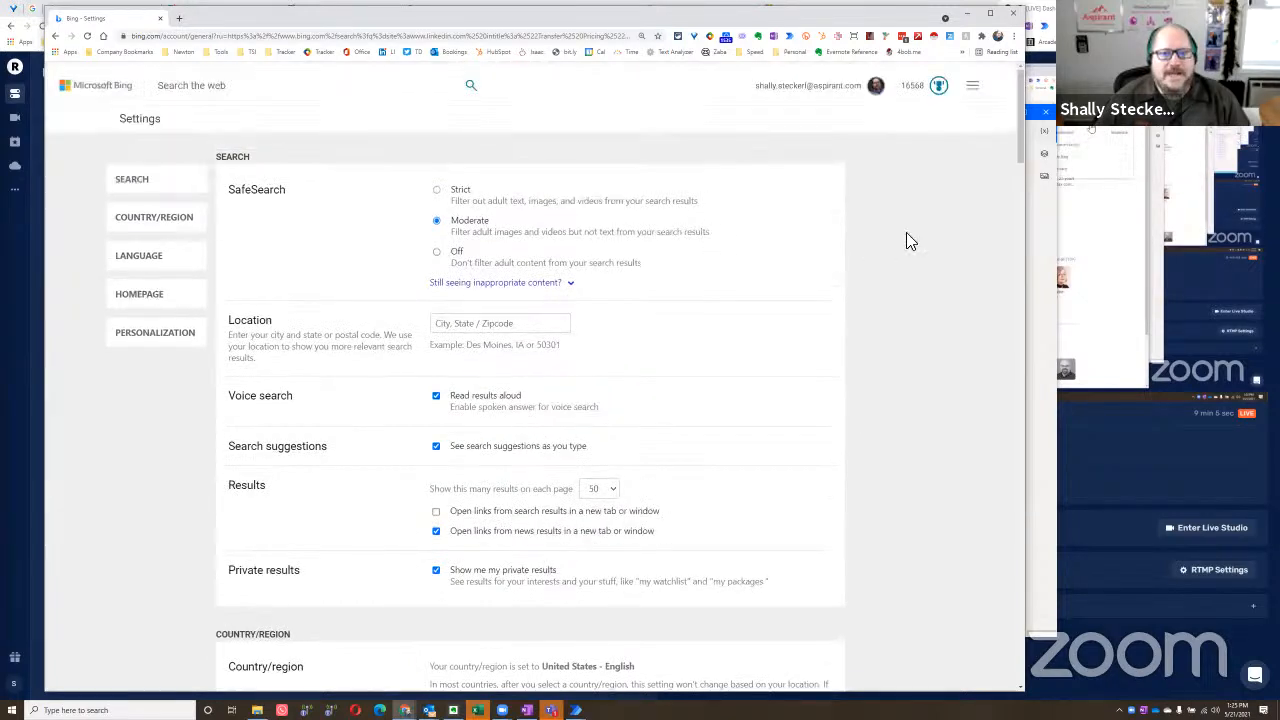
left_click(56, 37)
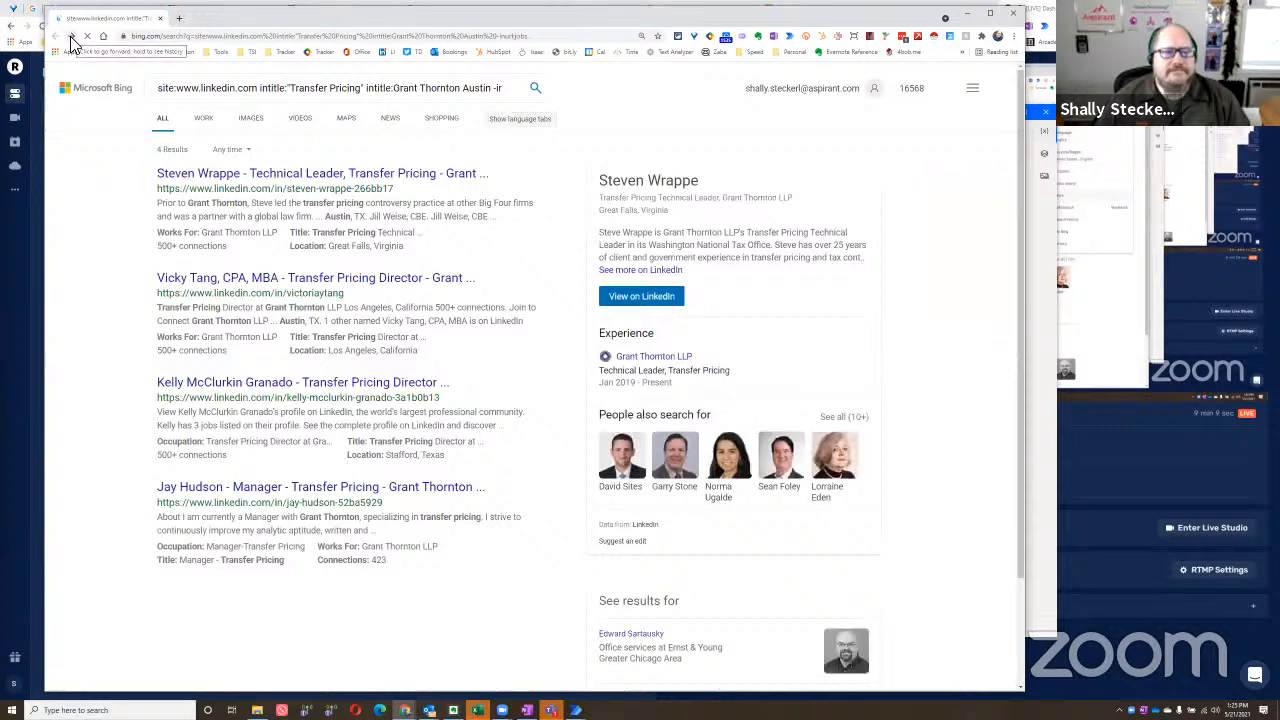
left_click(70, 37)
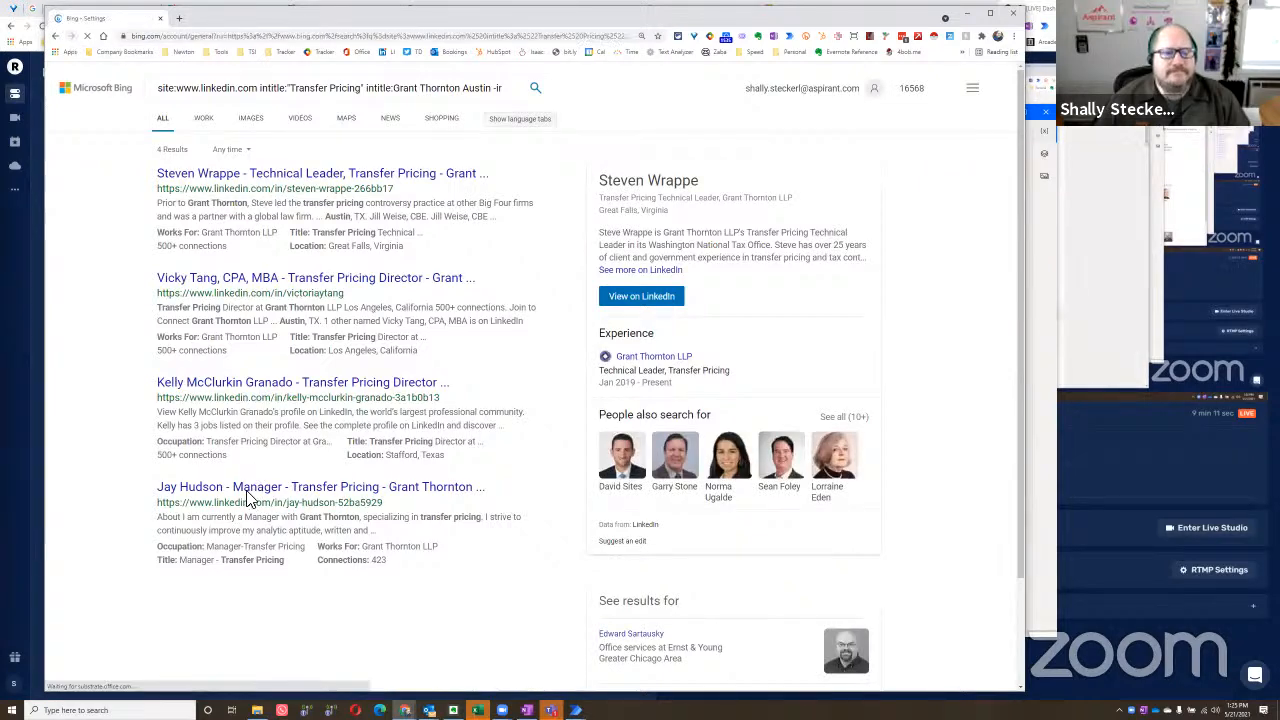
right_click(193, 368)
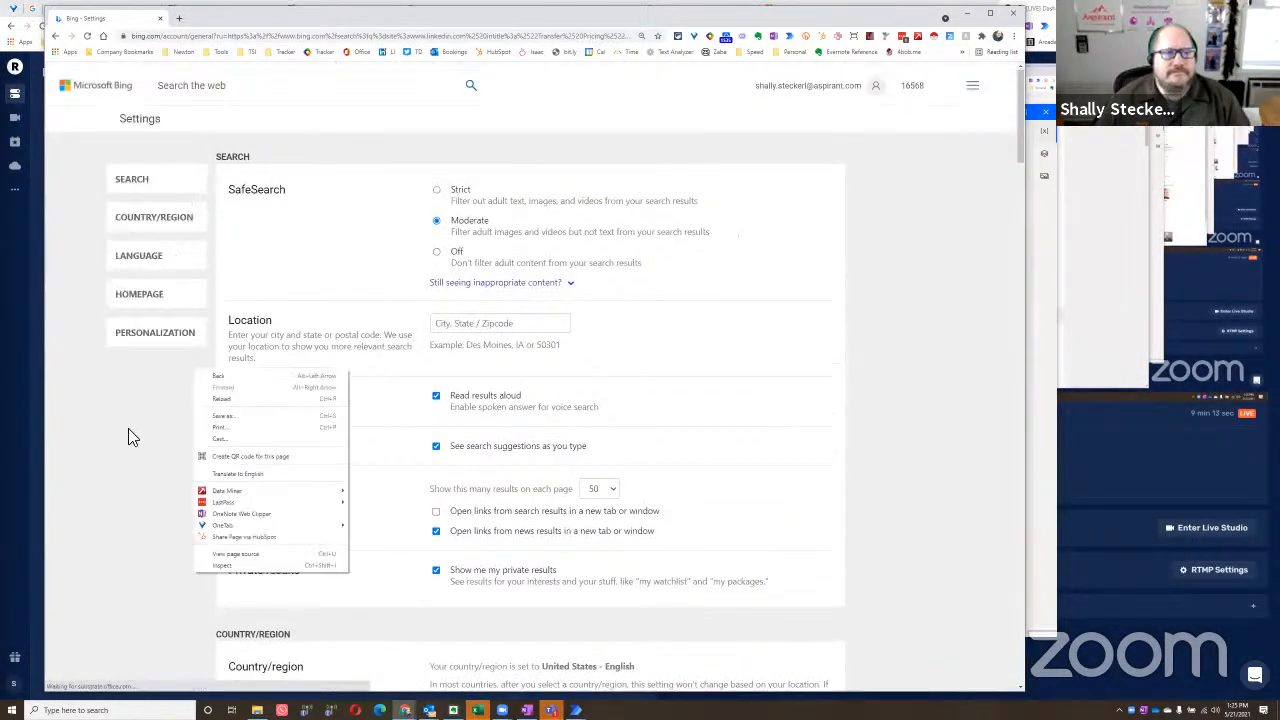
left_click(108, 451)
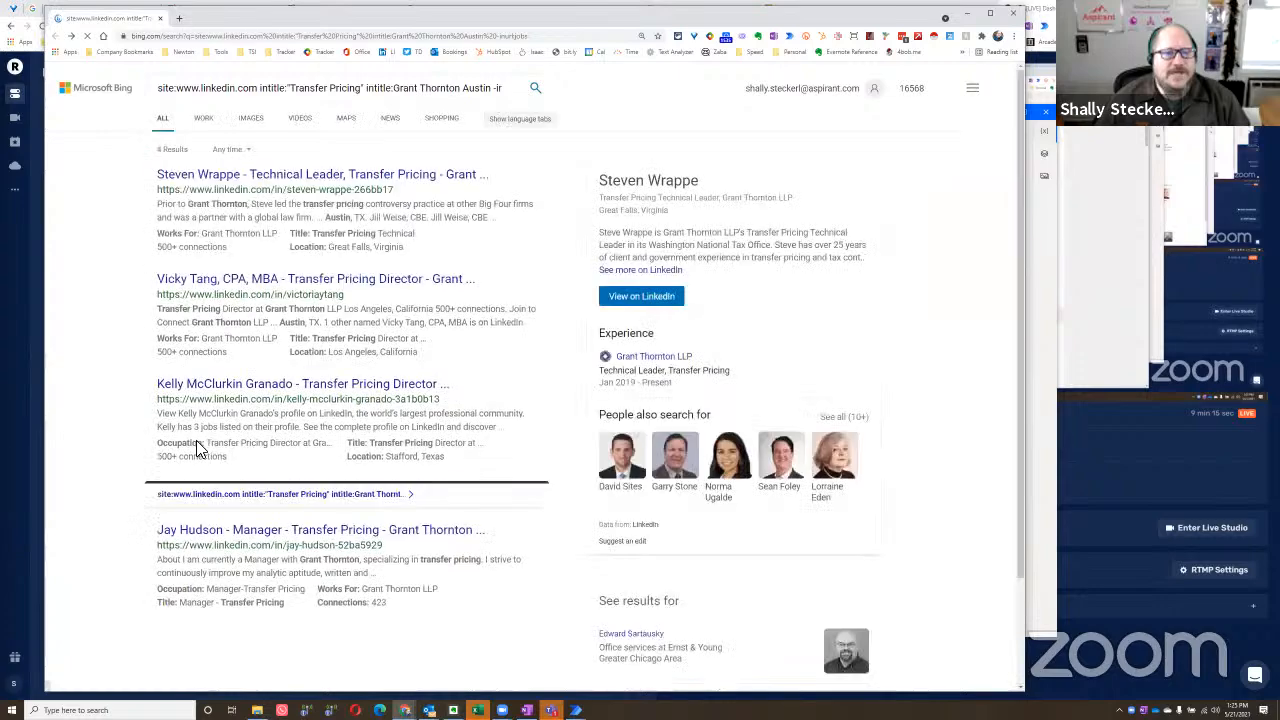
scroll(224, 455, "down", 3)
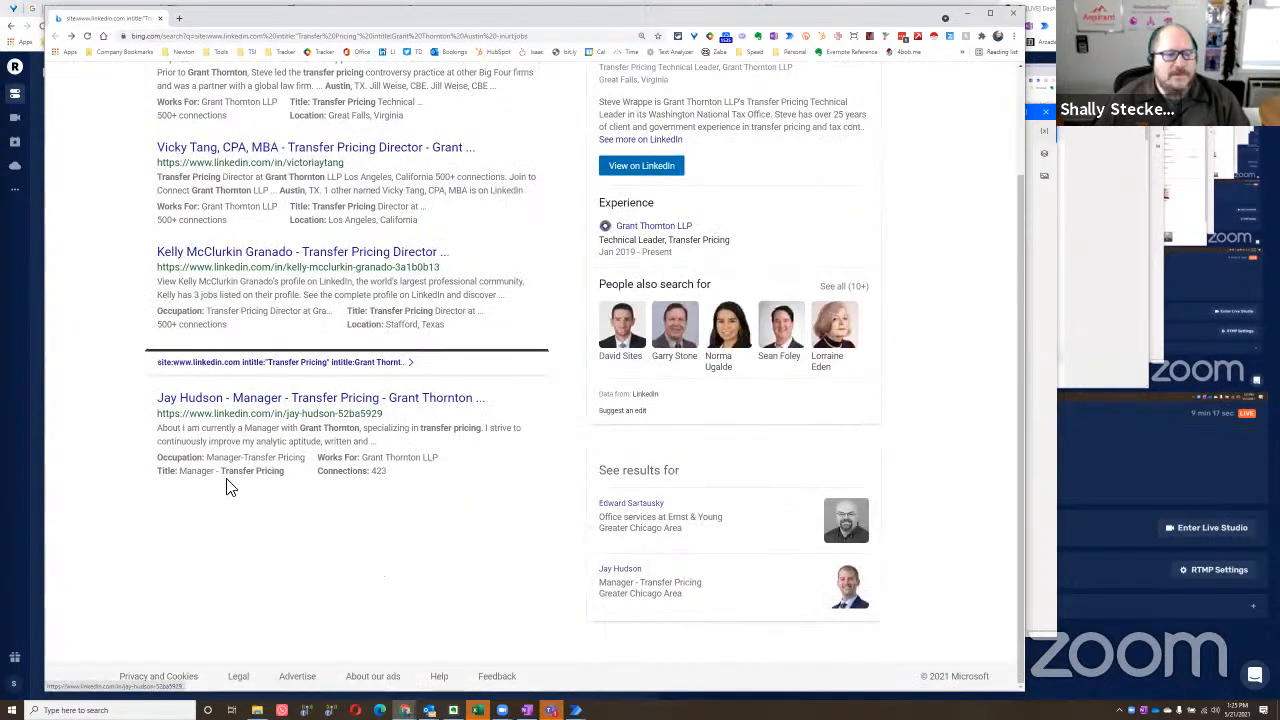
scroll(312, 430, "up", 3)
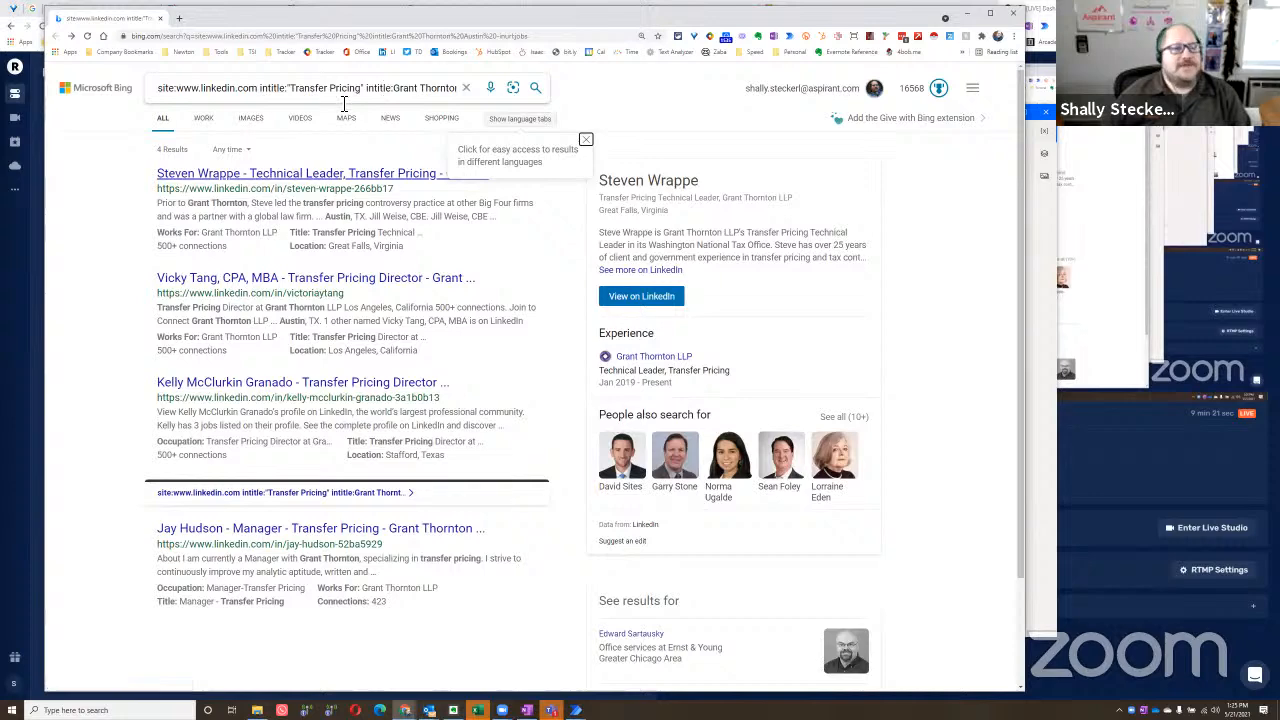
Step: Replace Grant Thornton with KPMG in the Bing query and run the search
double_click(400, 88)
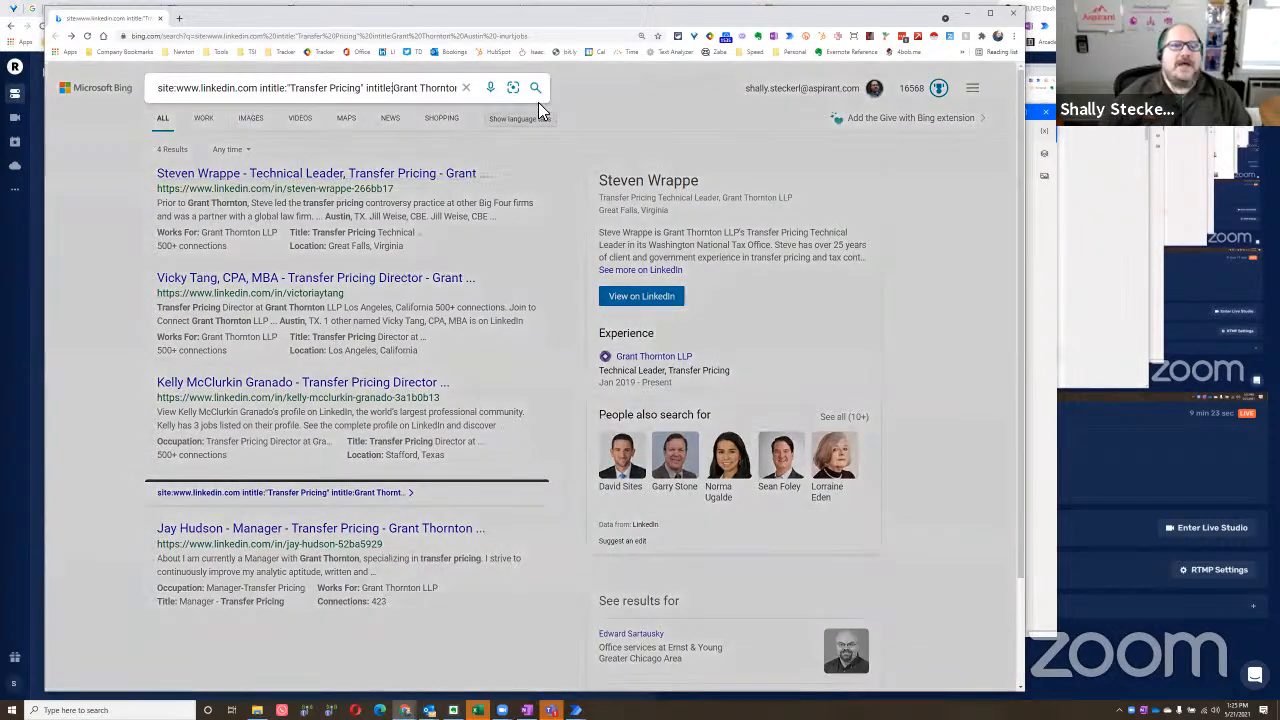
key("ctrl+shift+Right")
type("KPMG Austin -i")
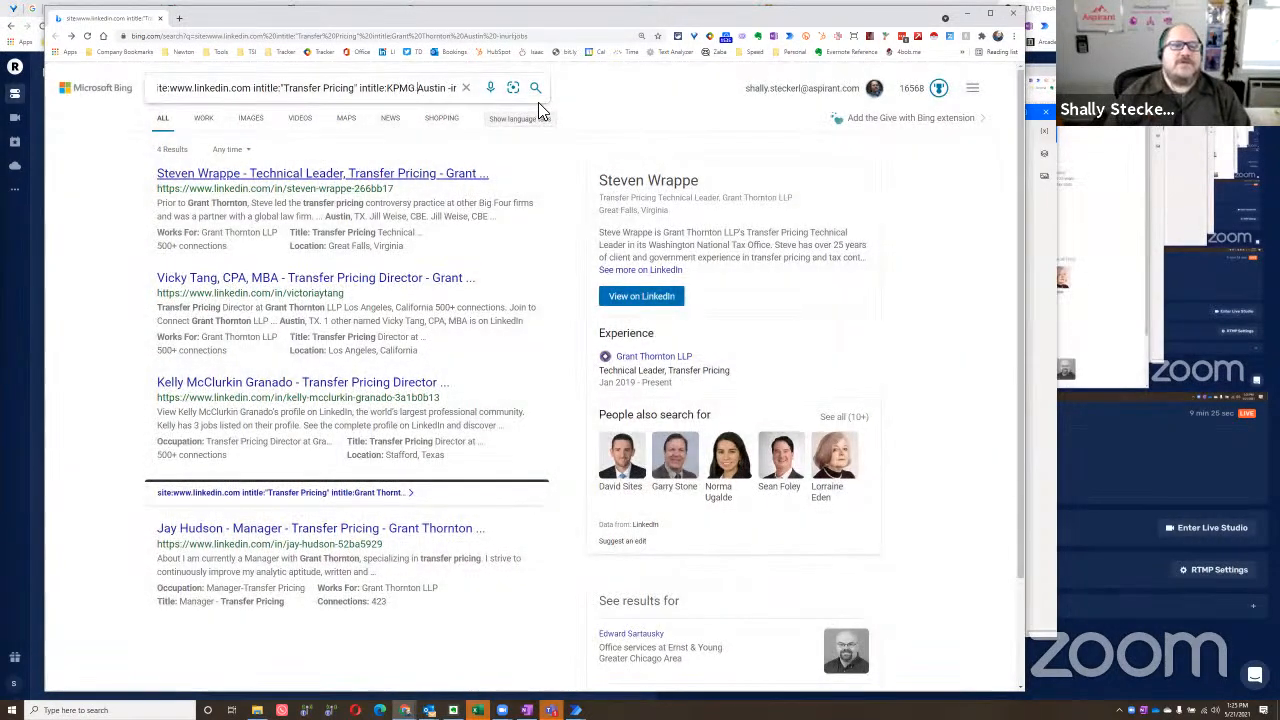
key("Return")
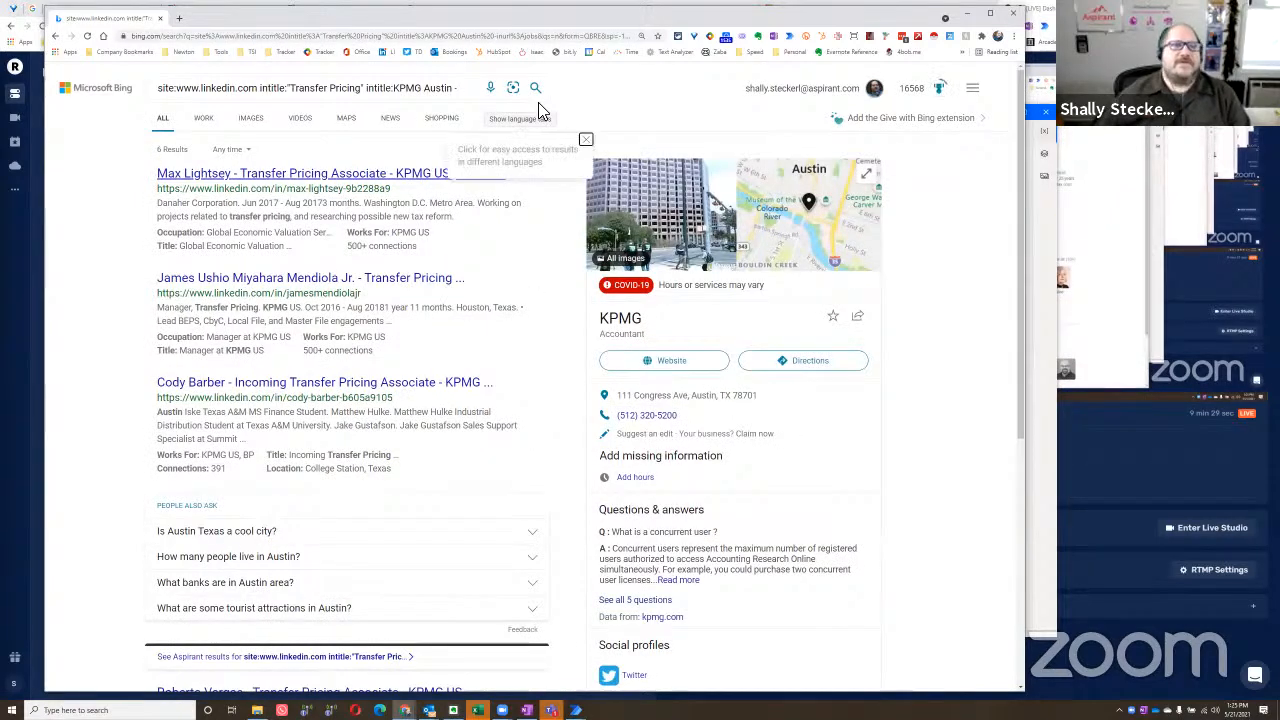
Step: Swap KPMG for Deloitte and run the Deloitte Austin search
left_click(491, 88)
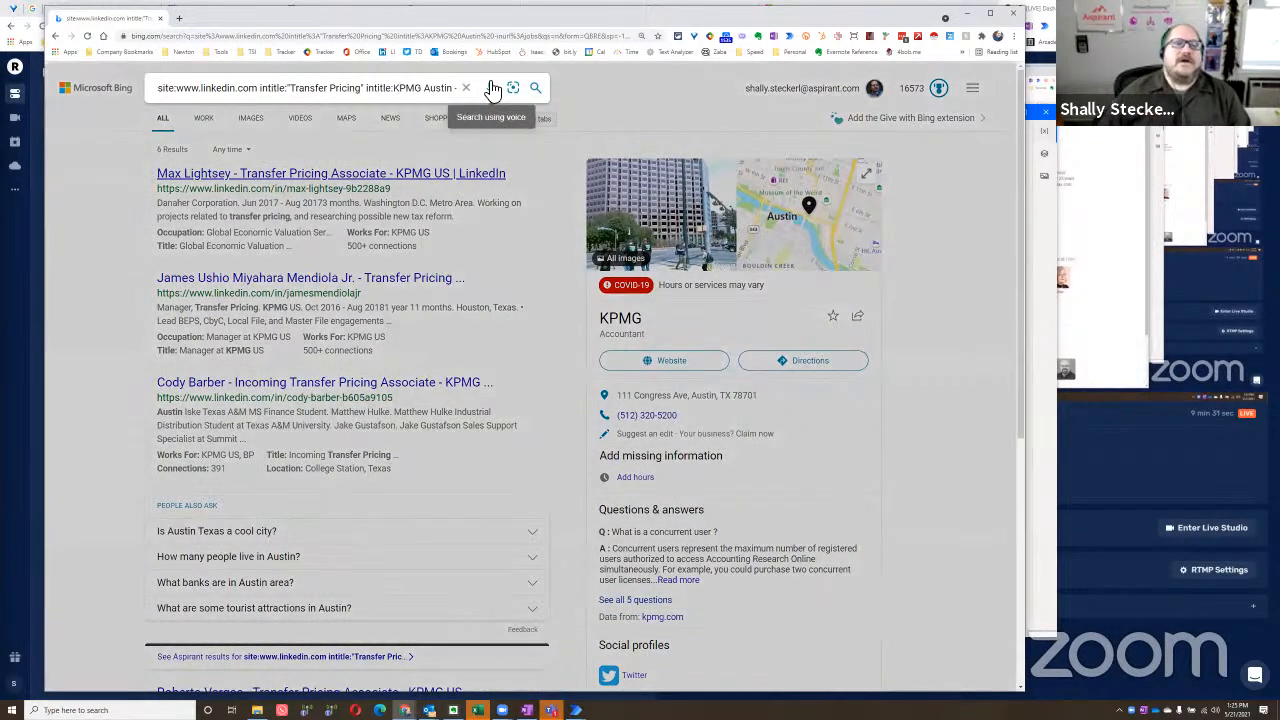
type("Deloitt")
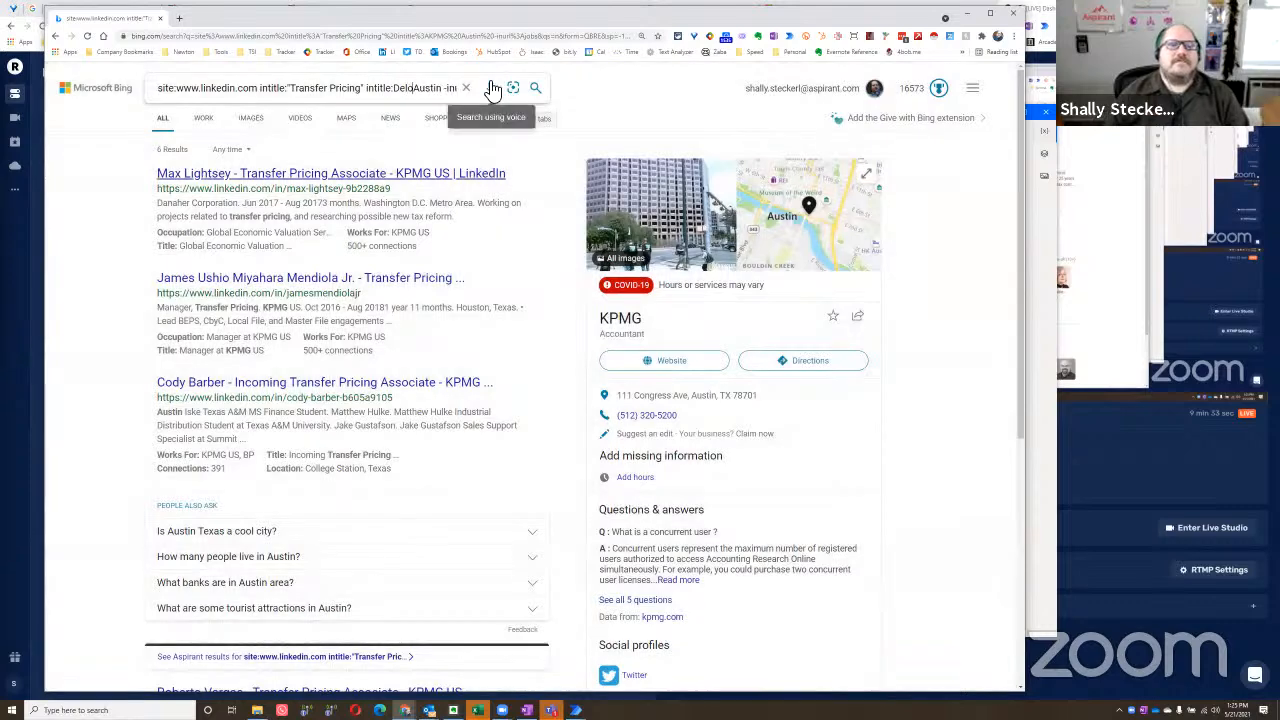
type("e")
key("Return")
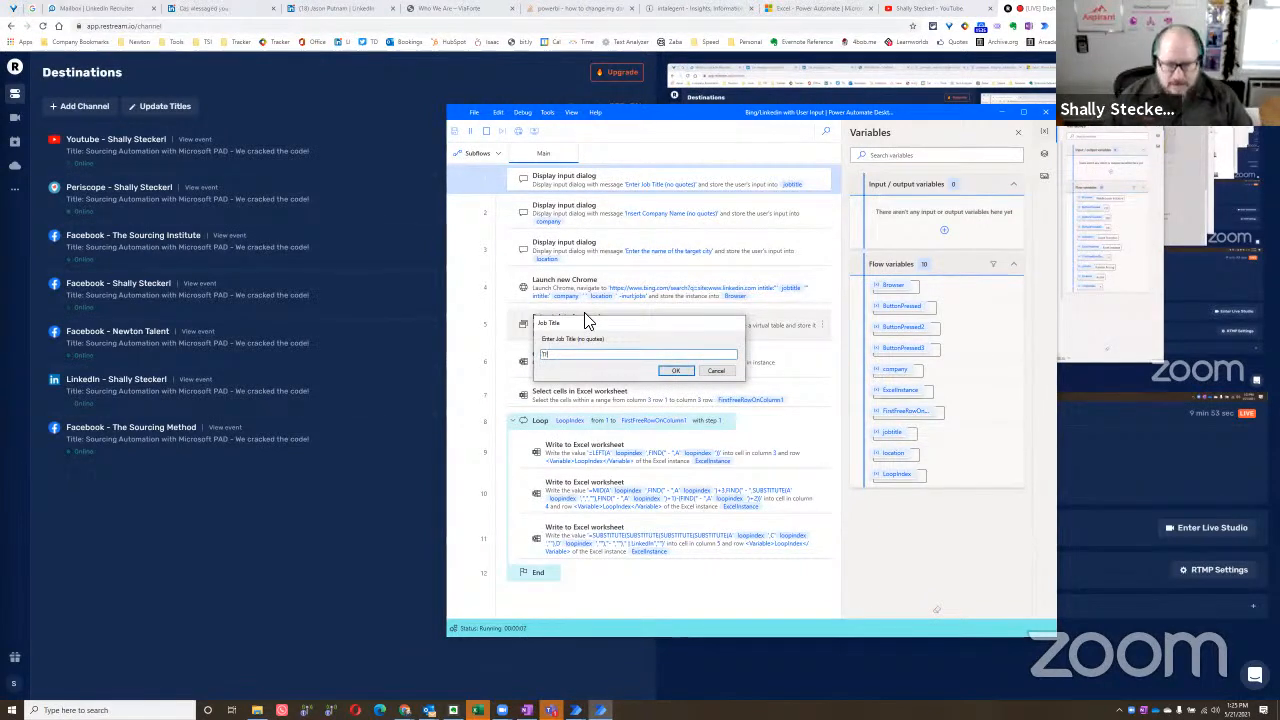
Step: Enter Transfer Pricing, Deloitte and Austin into the flow's three prompts
type("ransfer Pricing")
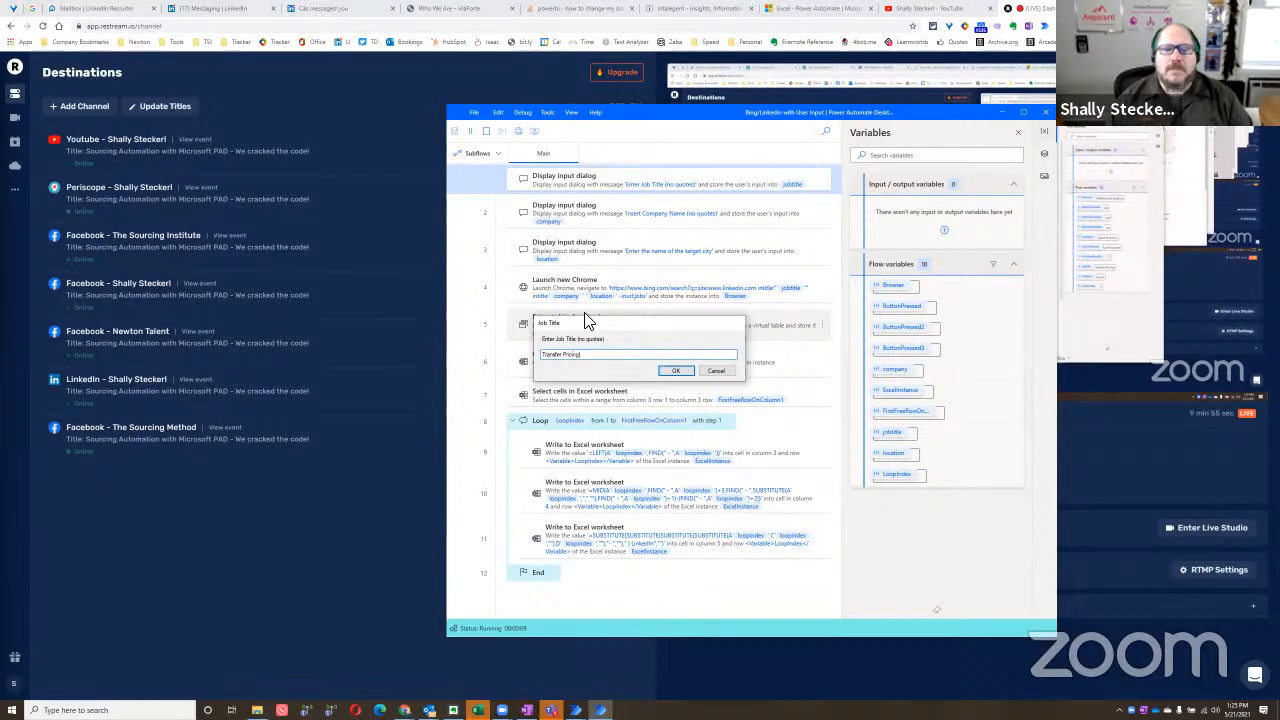
key("Return")
type("Deloitte")
key("Return")
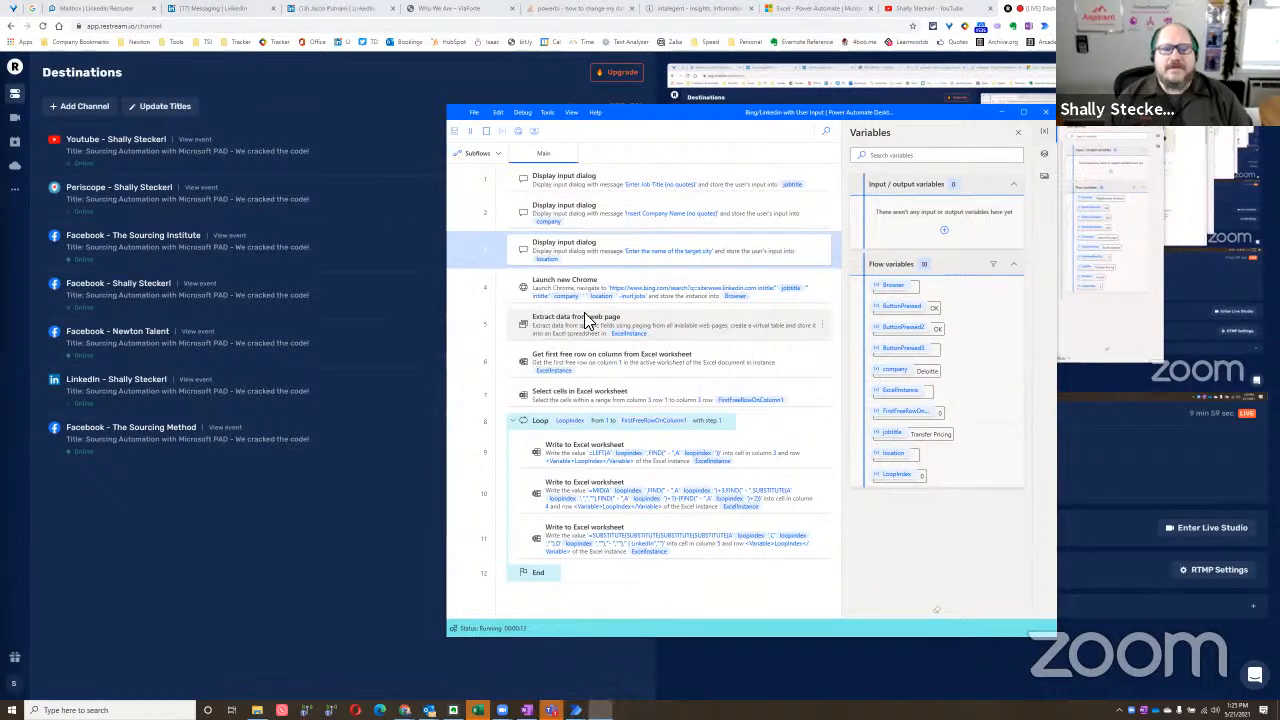
type("Nustin")
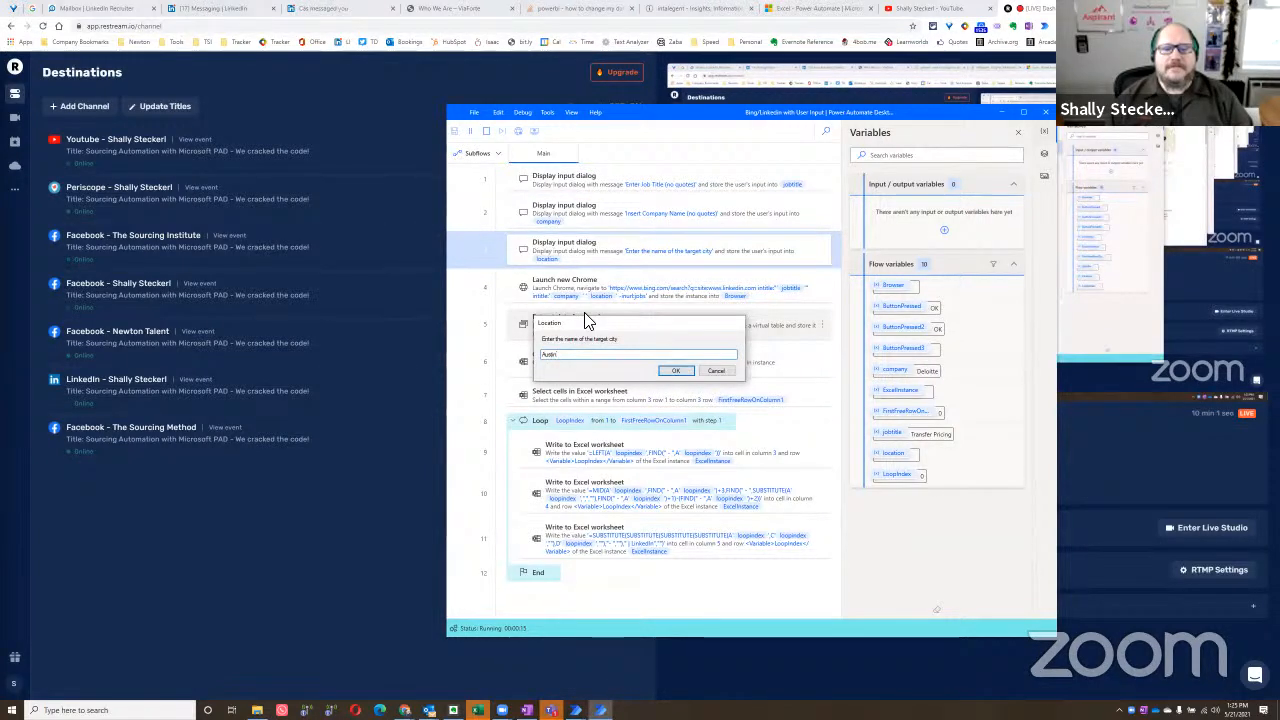
key("Return")
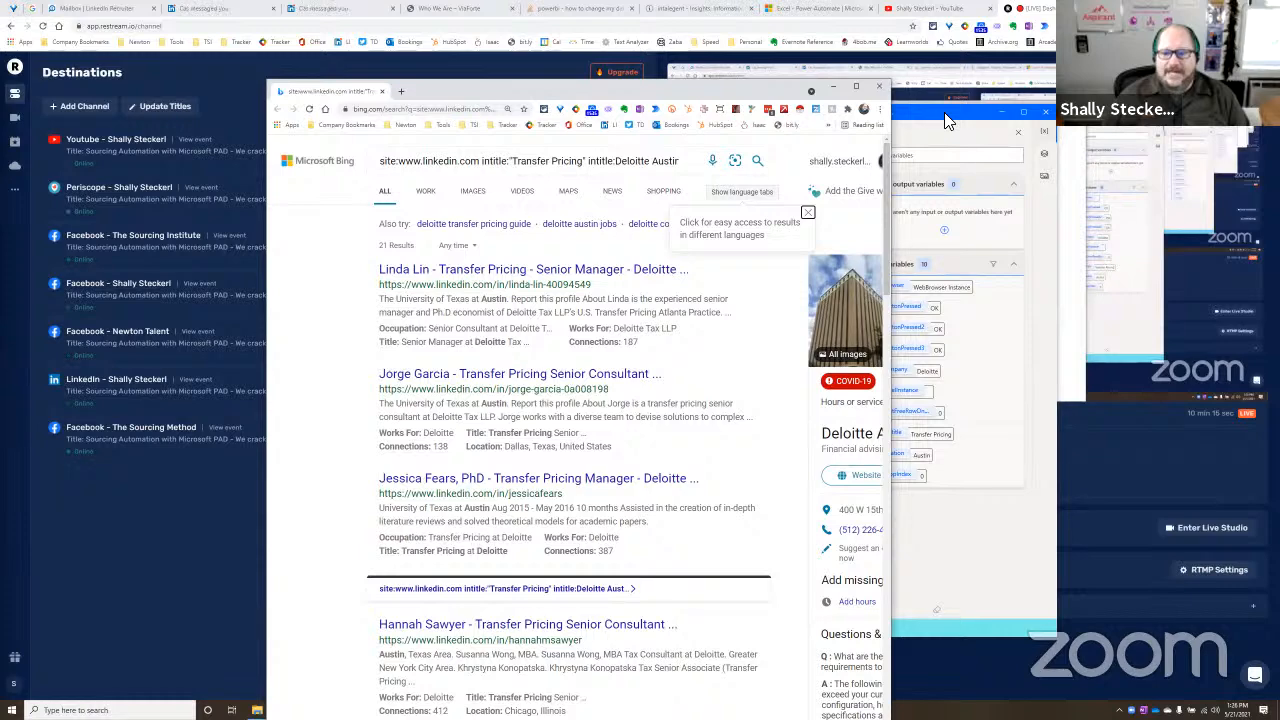
Step: Bring the flow editor forward and scroll through it while the run fills Book2 with 20 rows
left_click(892, 524)
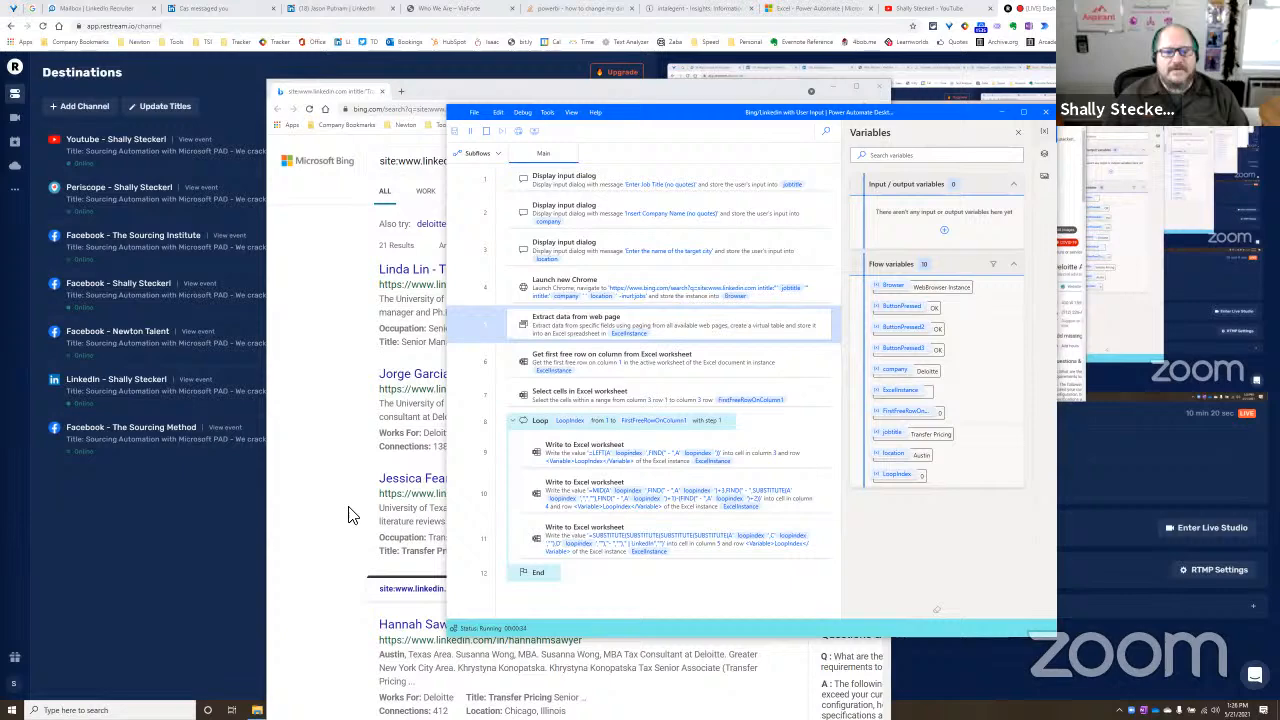
scroll(348, 514, "down", 4)
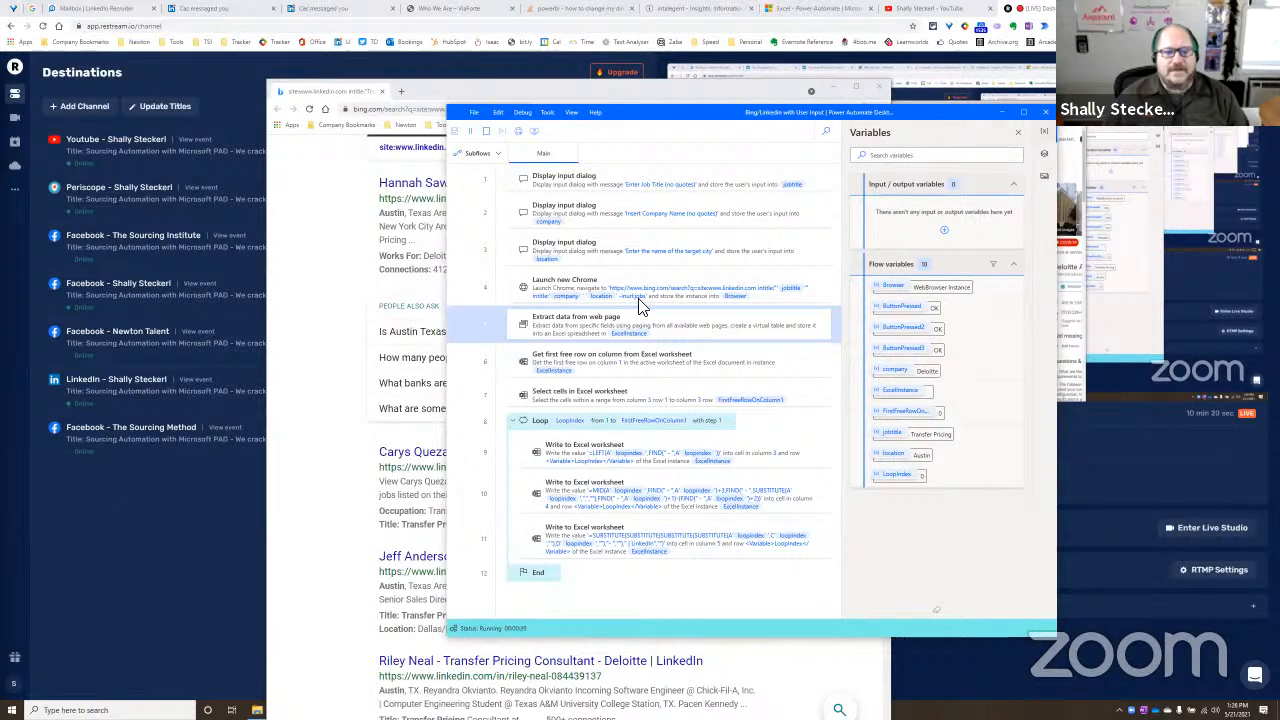
scroll(445, 440, "down", 5)
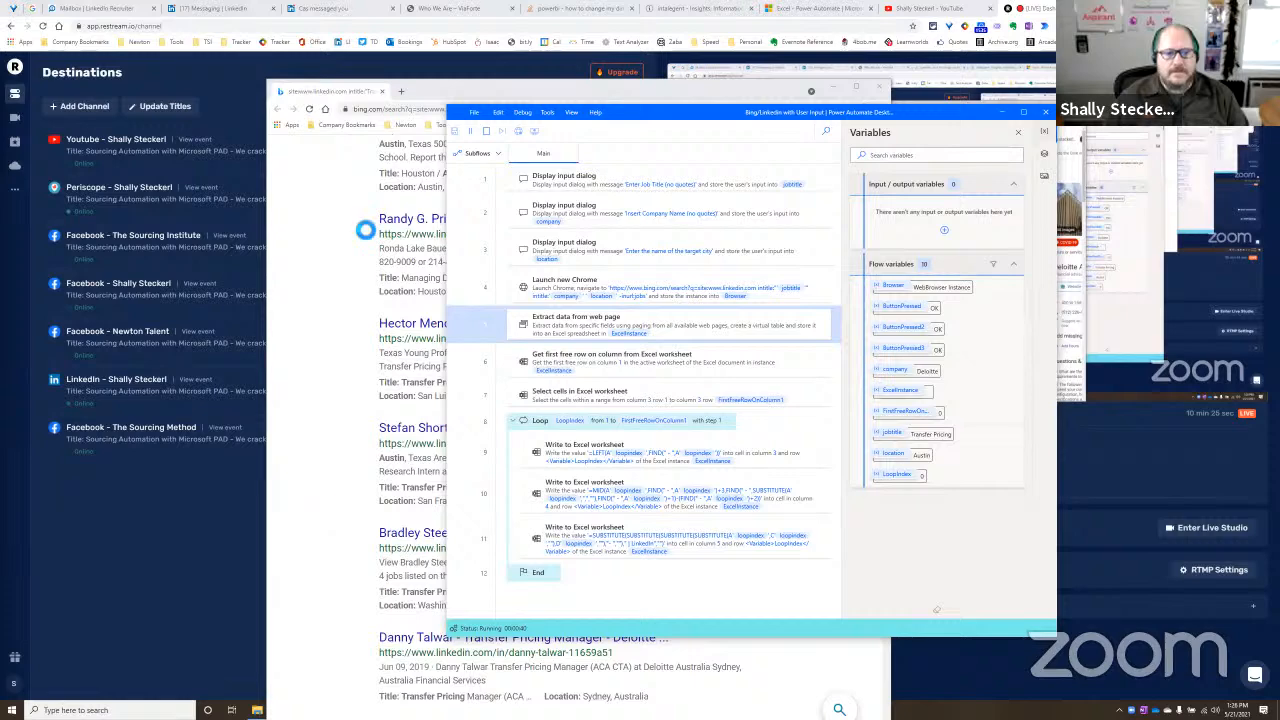
scroll(356, 225, "down", 3)
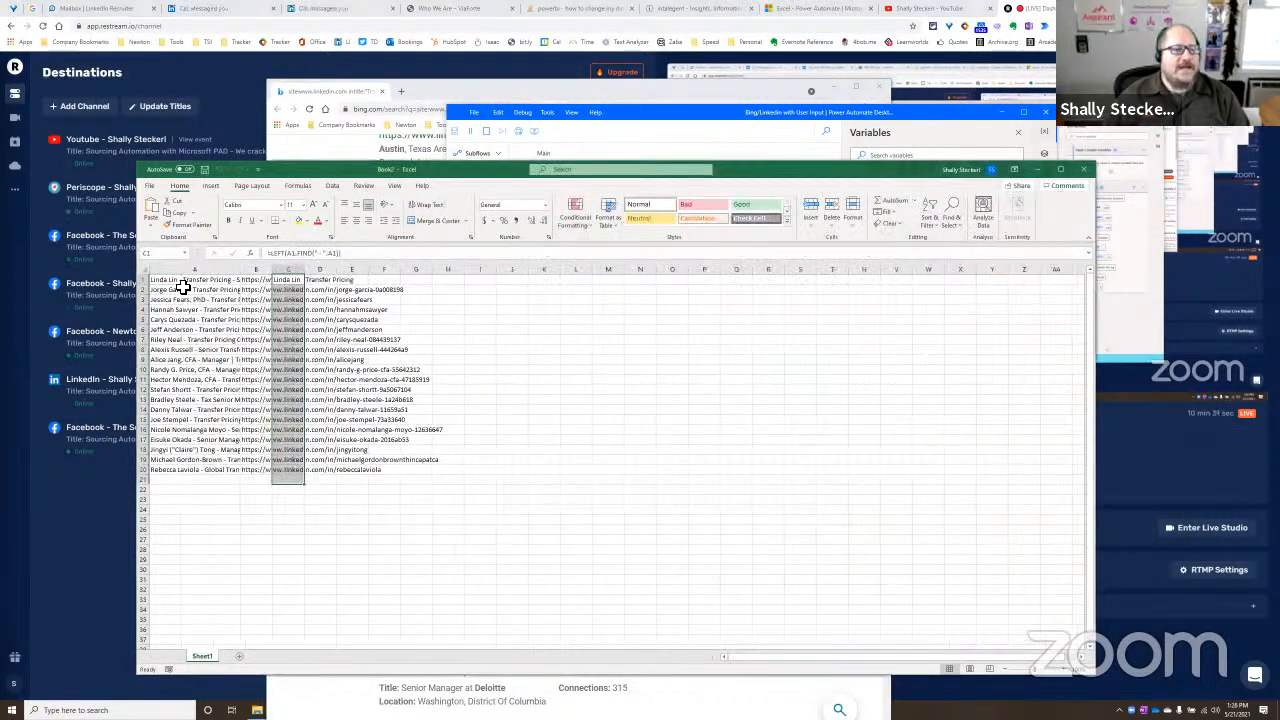
Step: Select the 20 scraped rows and open Save As with the Desktop as the location
left_click_drag(177, 280, 177, 473)
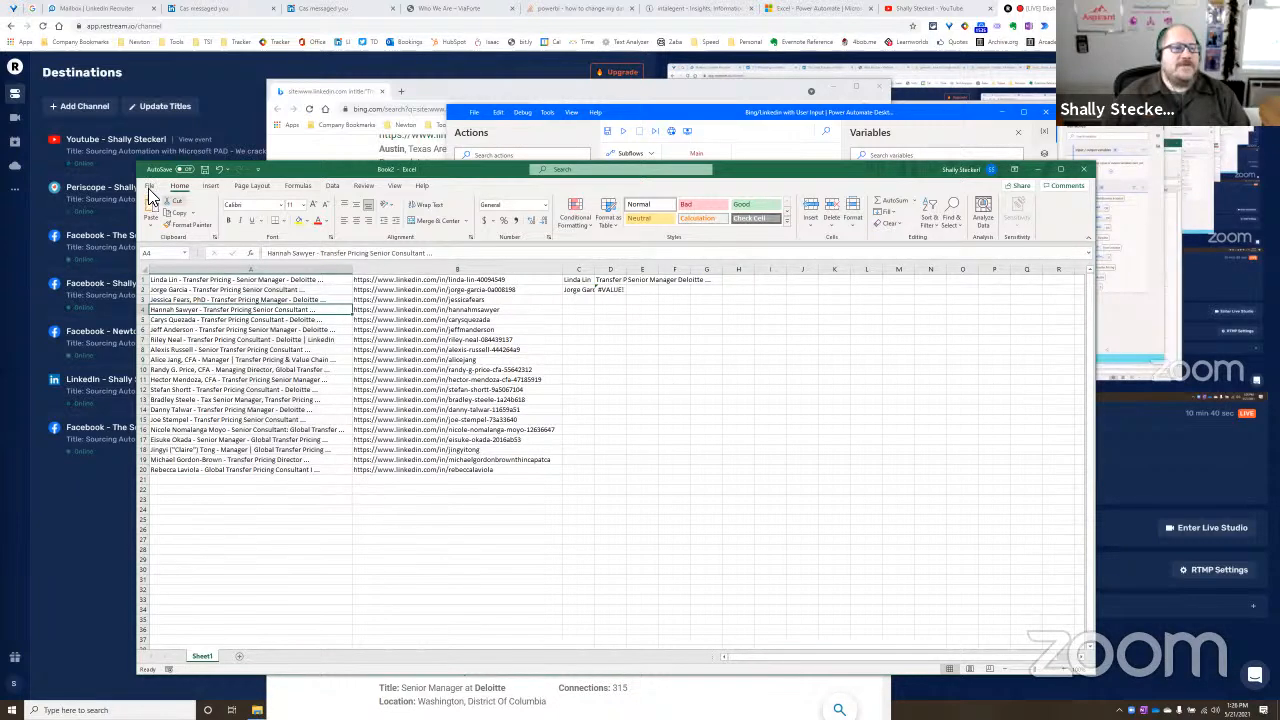
key("alt+f")
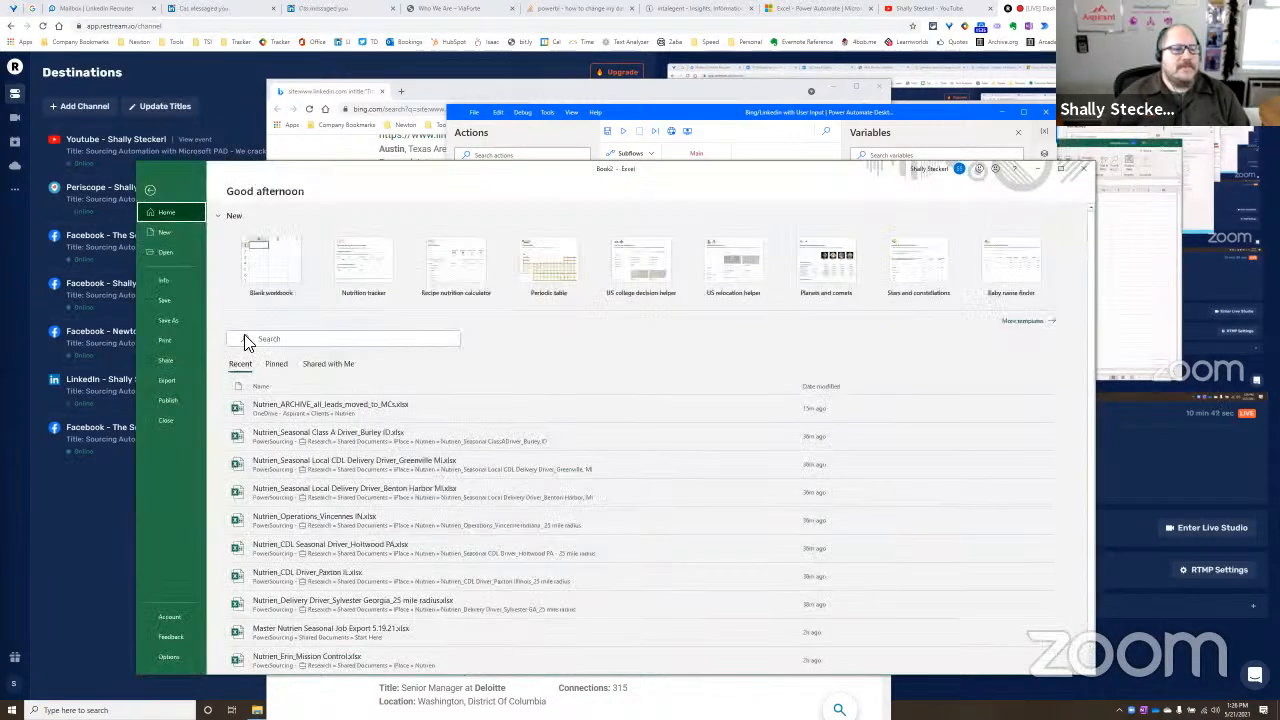
key("a")
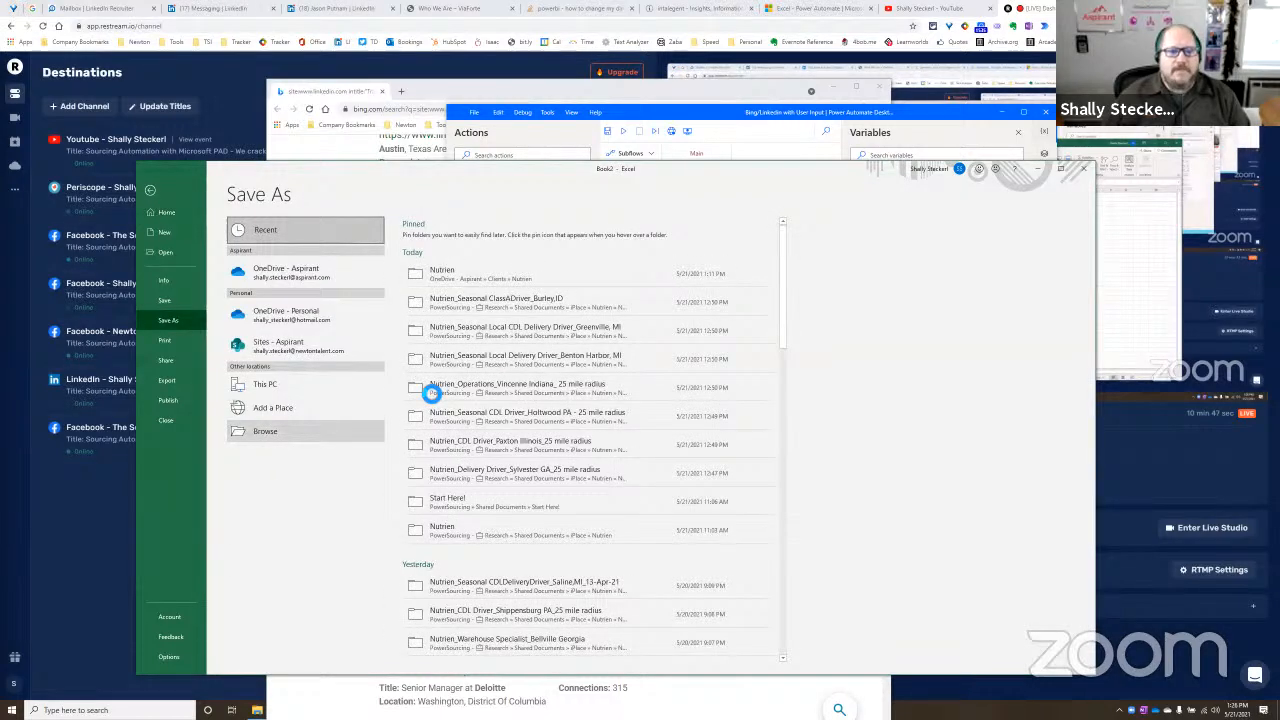
left_click(424, 314)
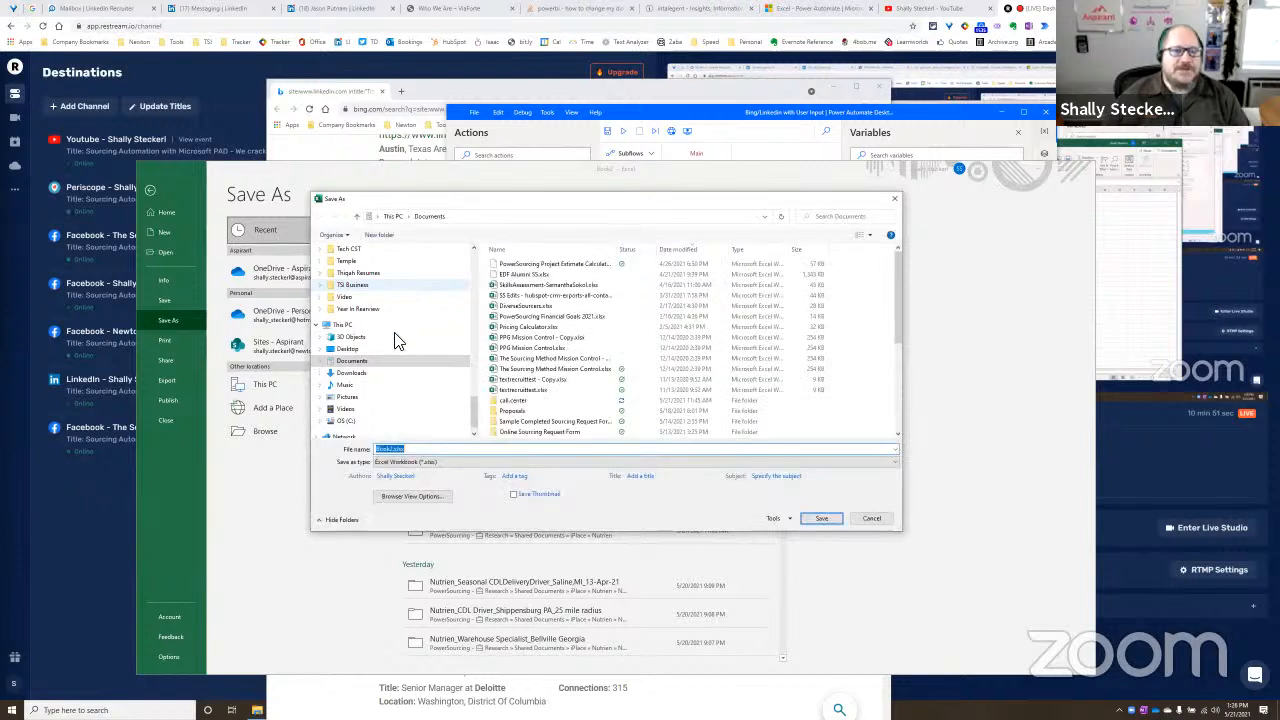
scroll(393, 411, "up", 10)
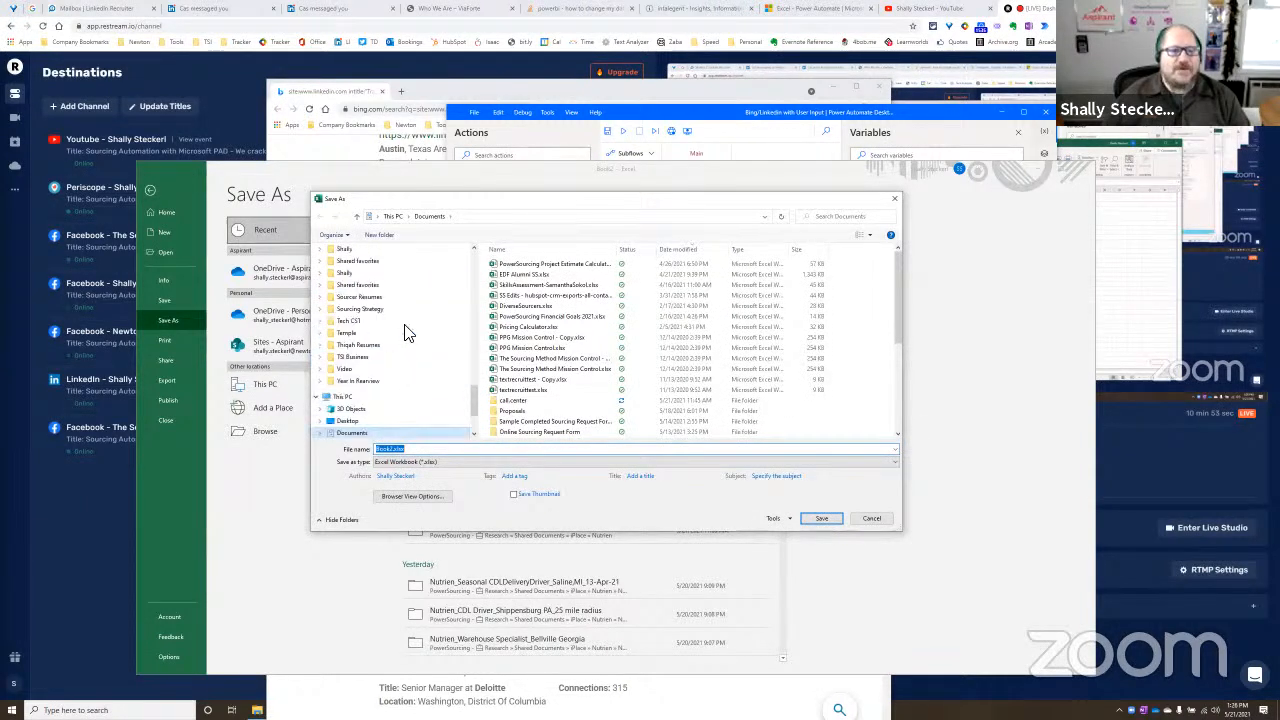
scroll(400, 310, "up", 5)
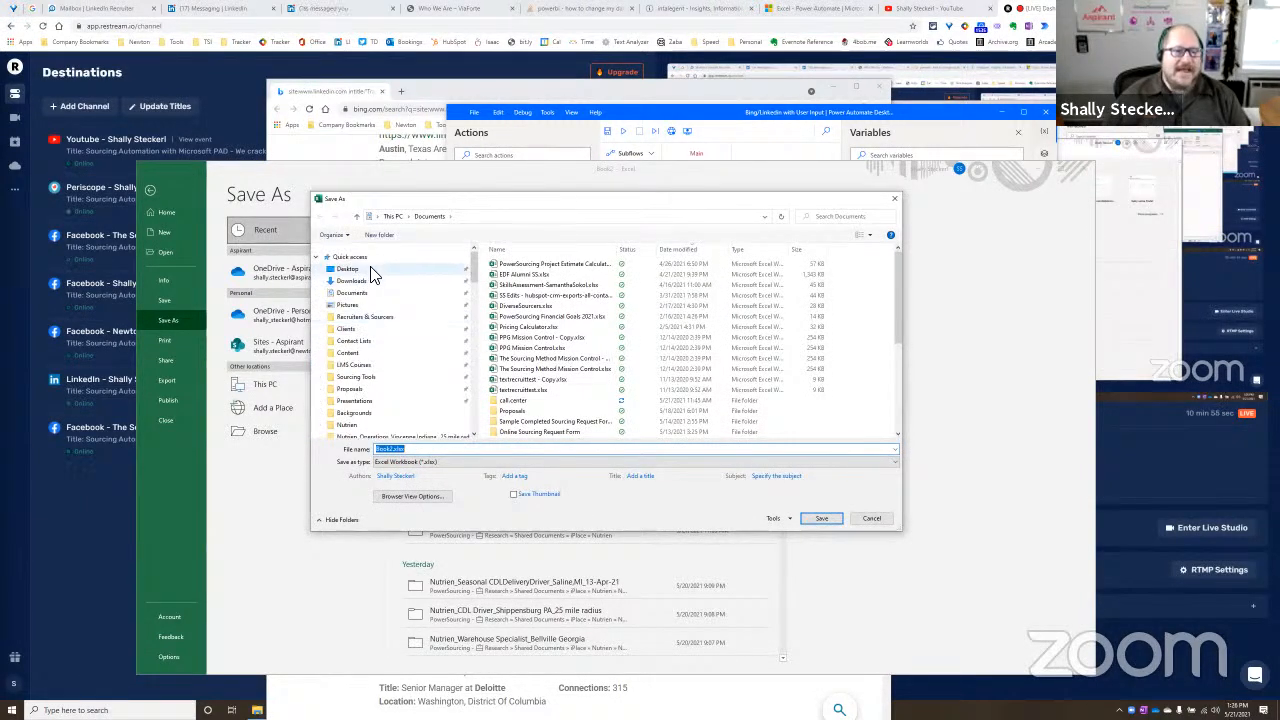
left_click(370, 270)
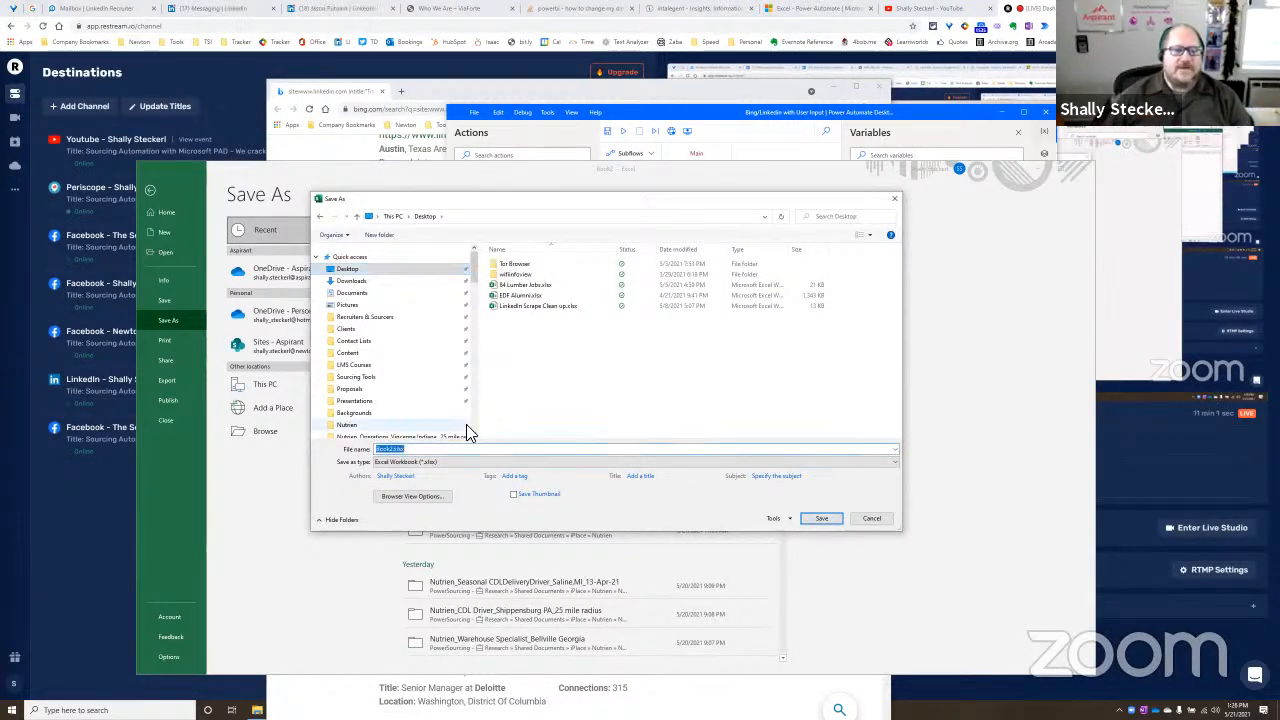
Step: Name the workbook 'Transfer Pricing LinkedIn Scrape' and save it as an Excel Workbook
key("Home")
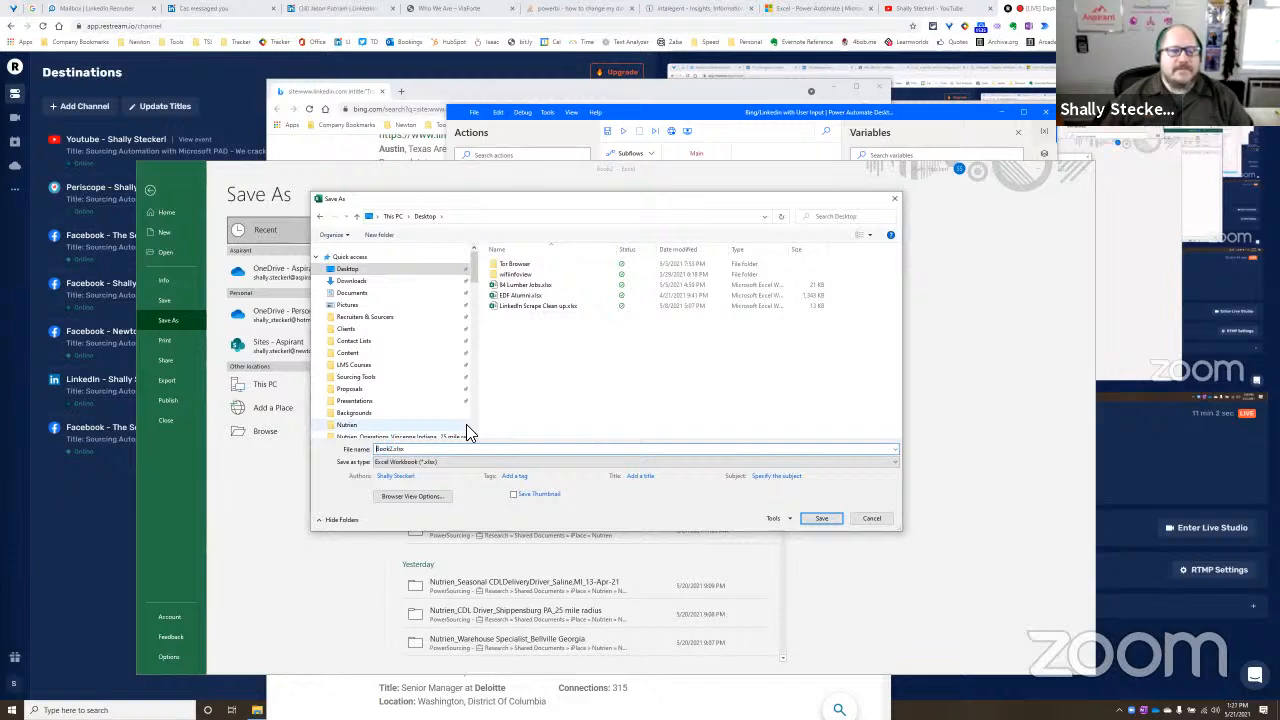
key("shift+Right")
key("shift+Right")
key("shift+Right")
key("shift+Right")
key("shift+Right")
type("Tra")
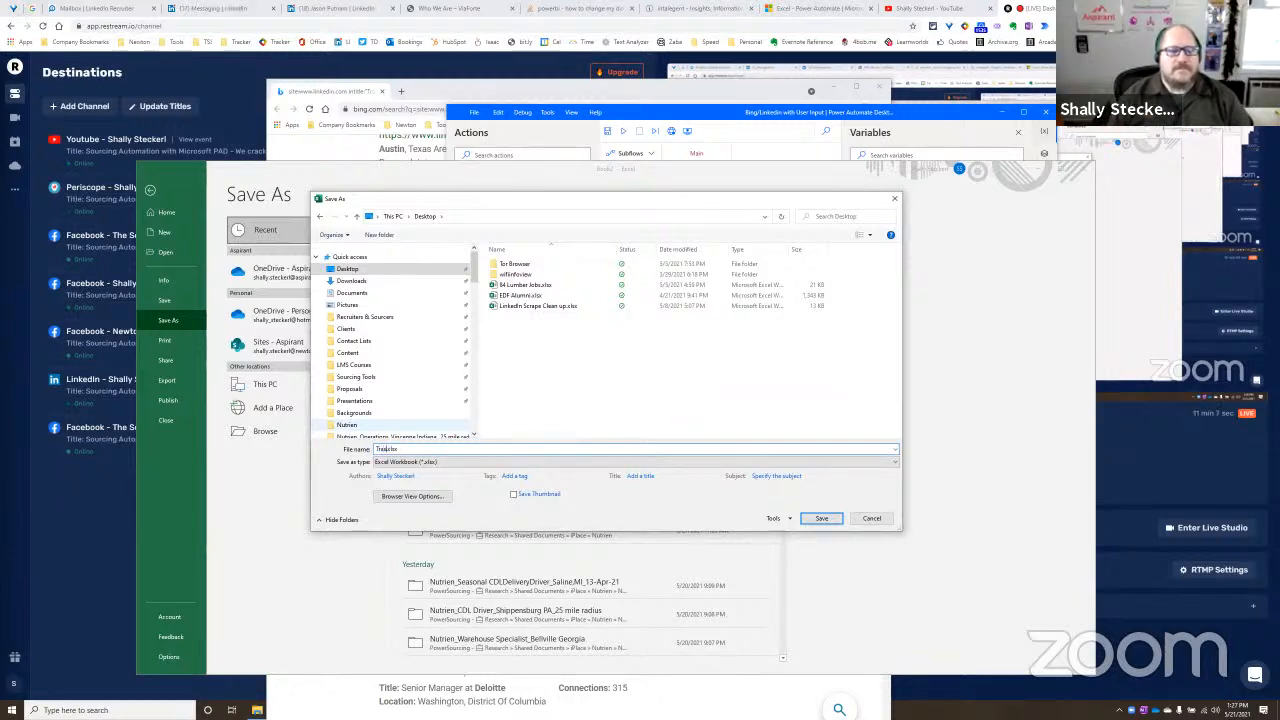
type("nsder")
key("BackSpace")
key("BackSpace")
key("BackSpace")
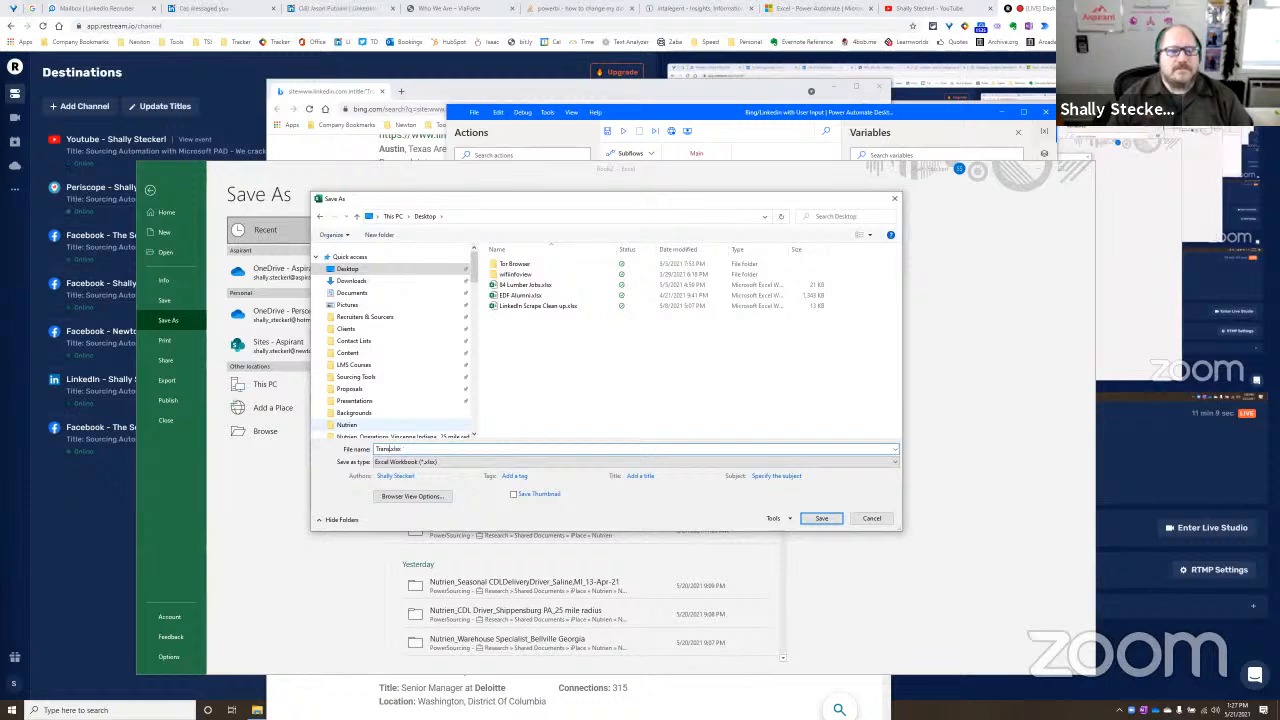
type("fer Pricing ")
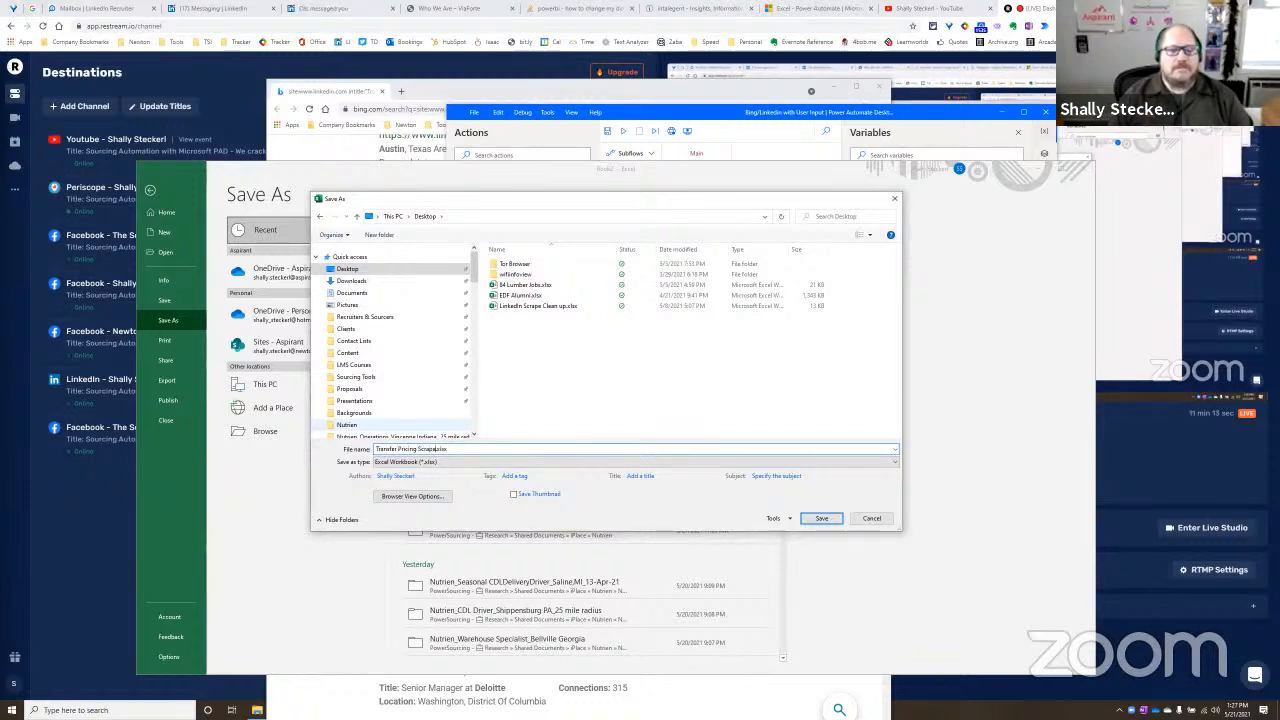
type("LinkedIn")
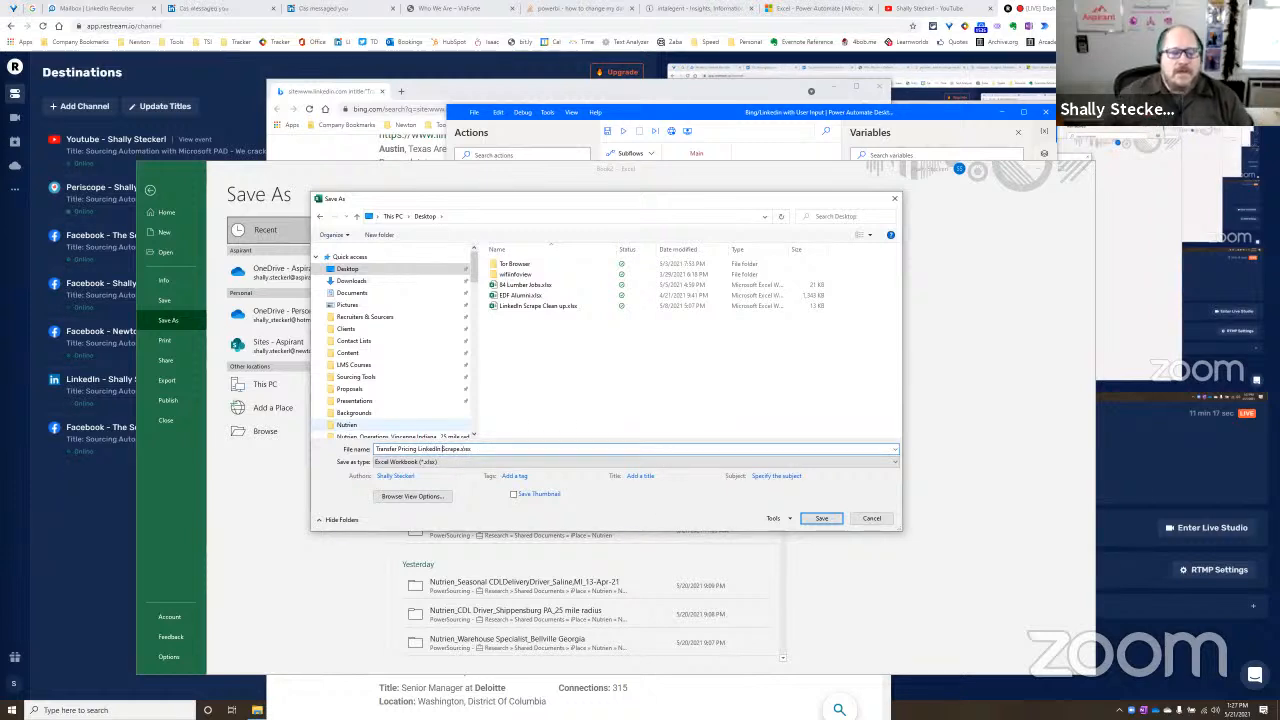
left_click(820, 518)
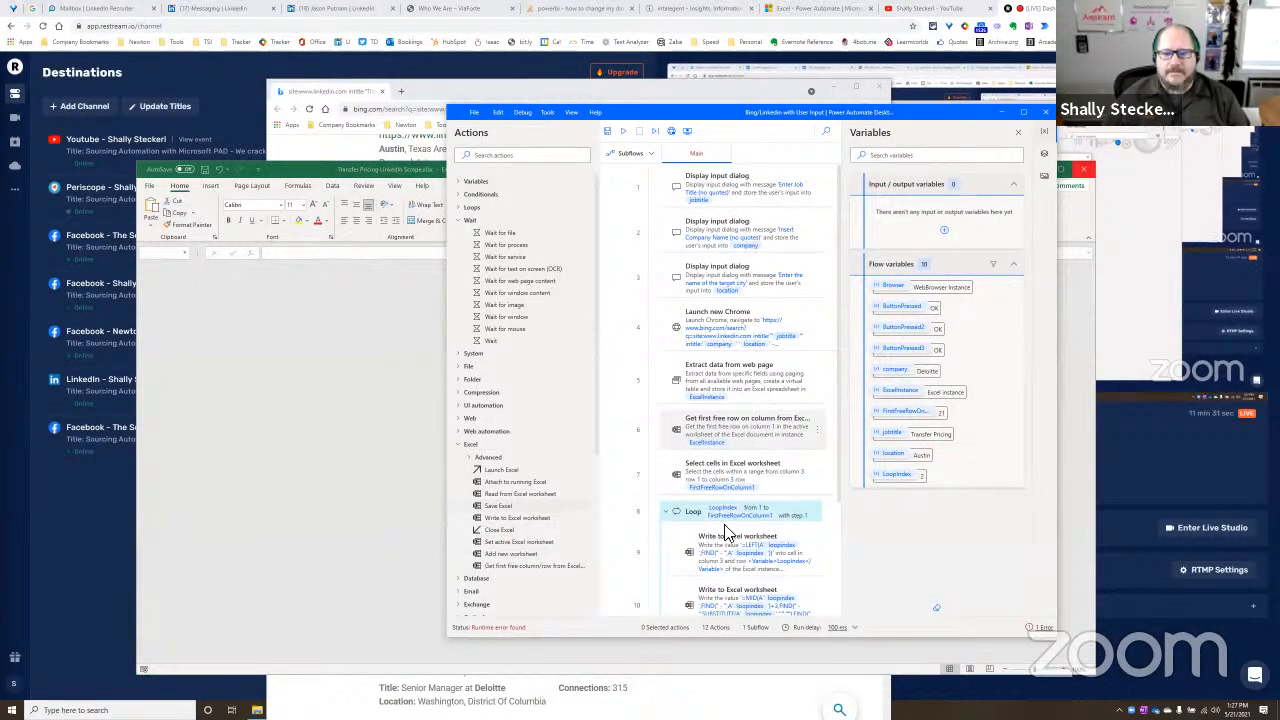
Step: Drop a Save Excel action after the loop's end, using %ExcelInstance% in Save document mode
scroll(791, 459, "down", 3)
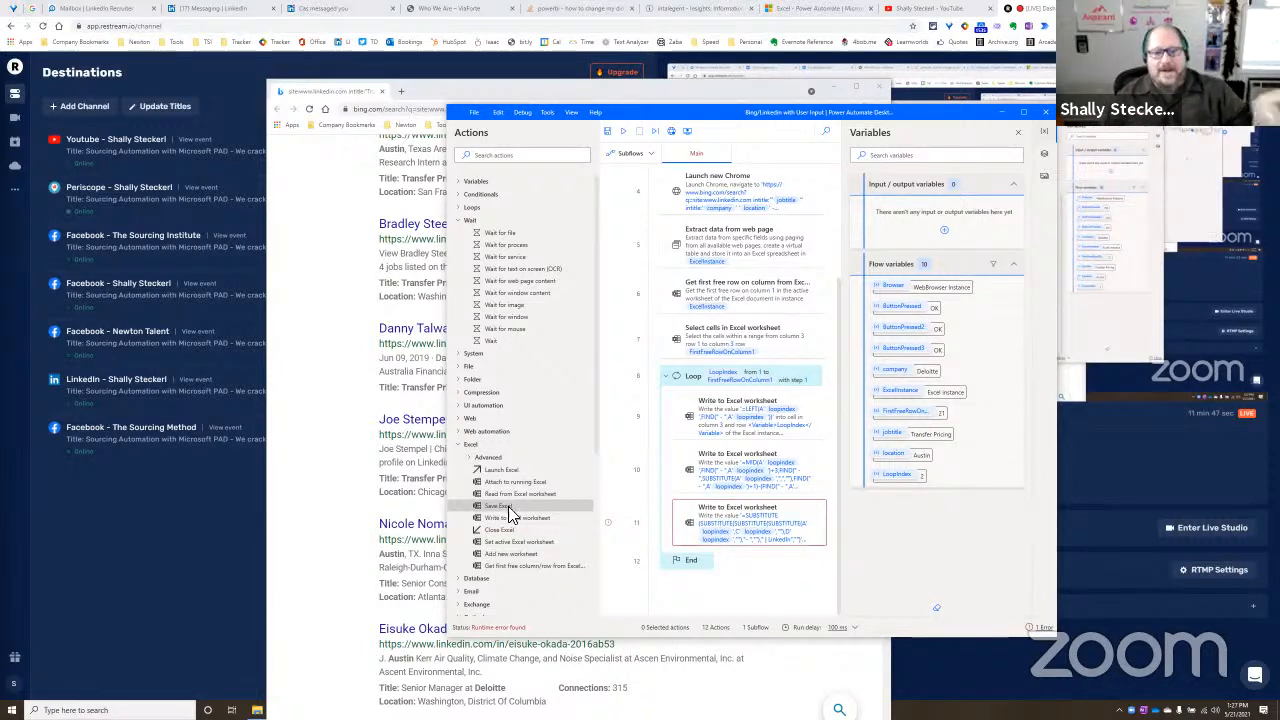
left_click_drag(514, 506, 712, 590)
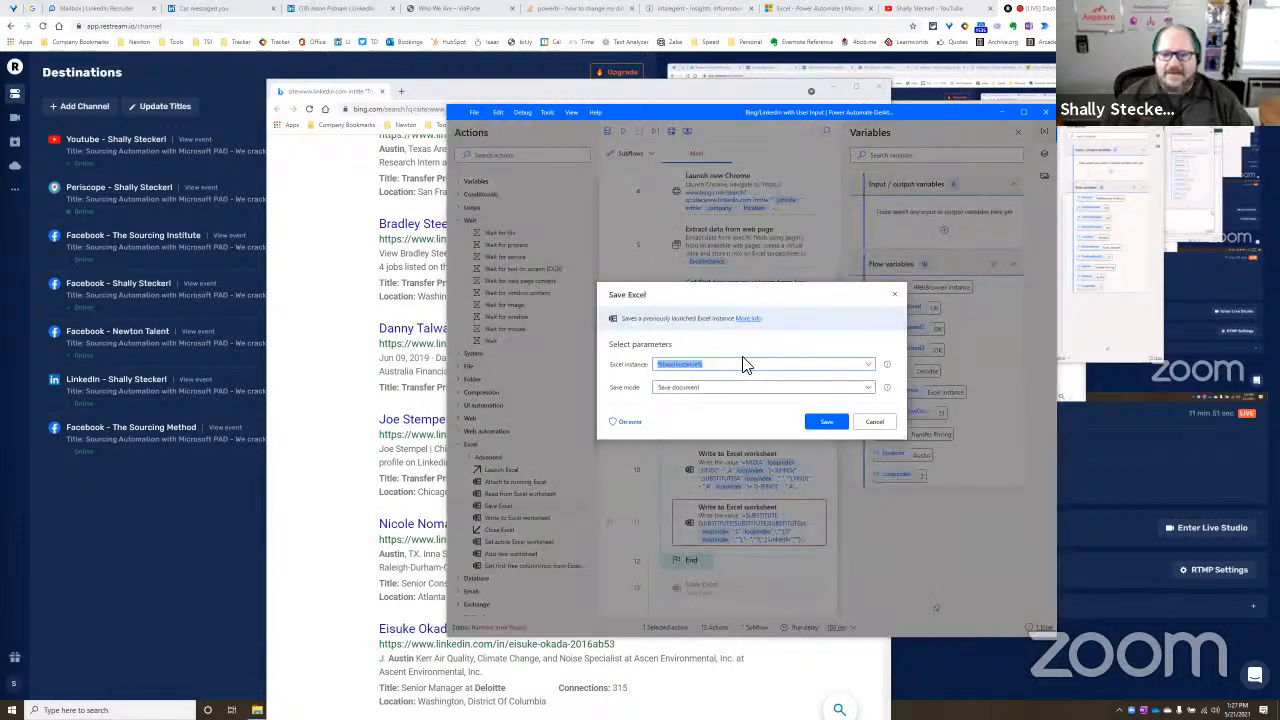
Step: Use 'Save document as' mode, set the path to Desktop\Transfer Pricing LinkedIn Scrape.xlsx, and save the step
left_click(724, 395)
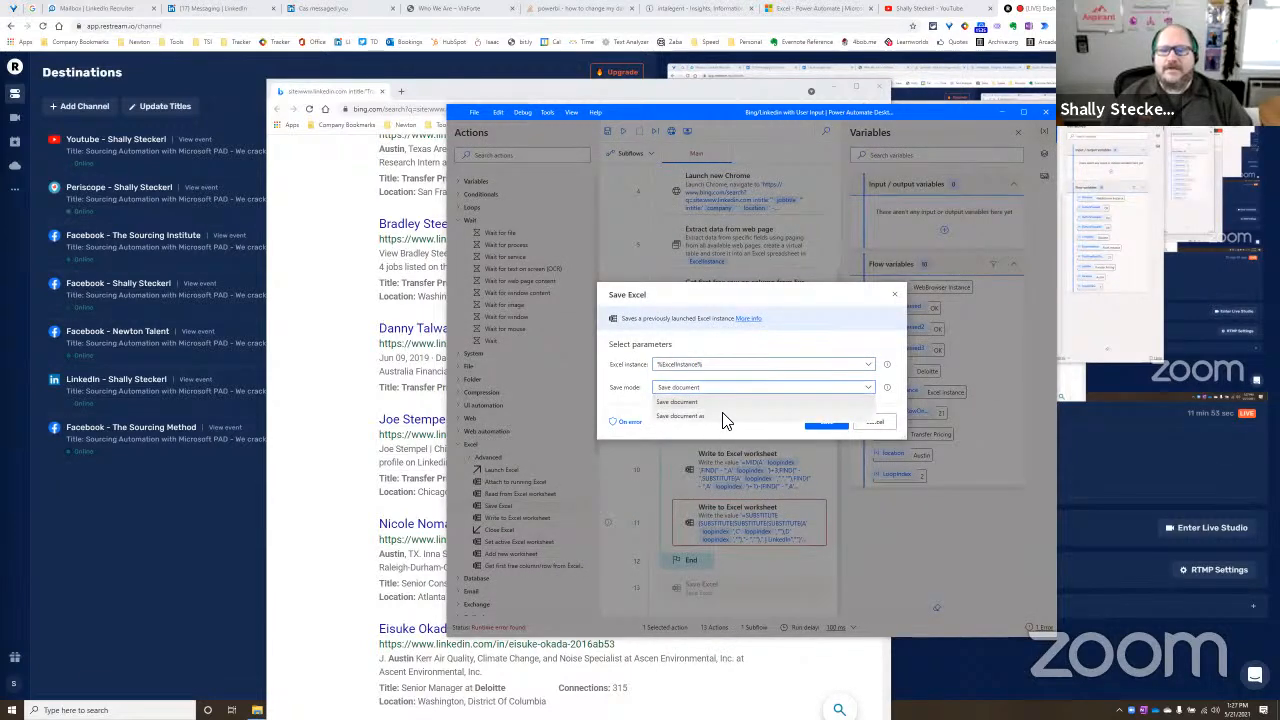
left_click(712, 418)
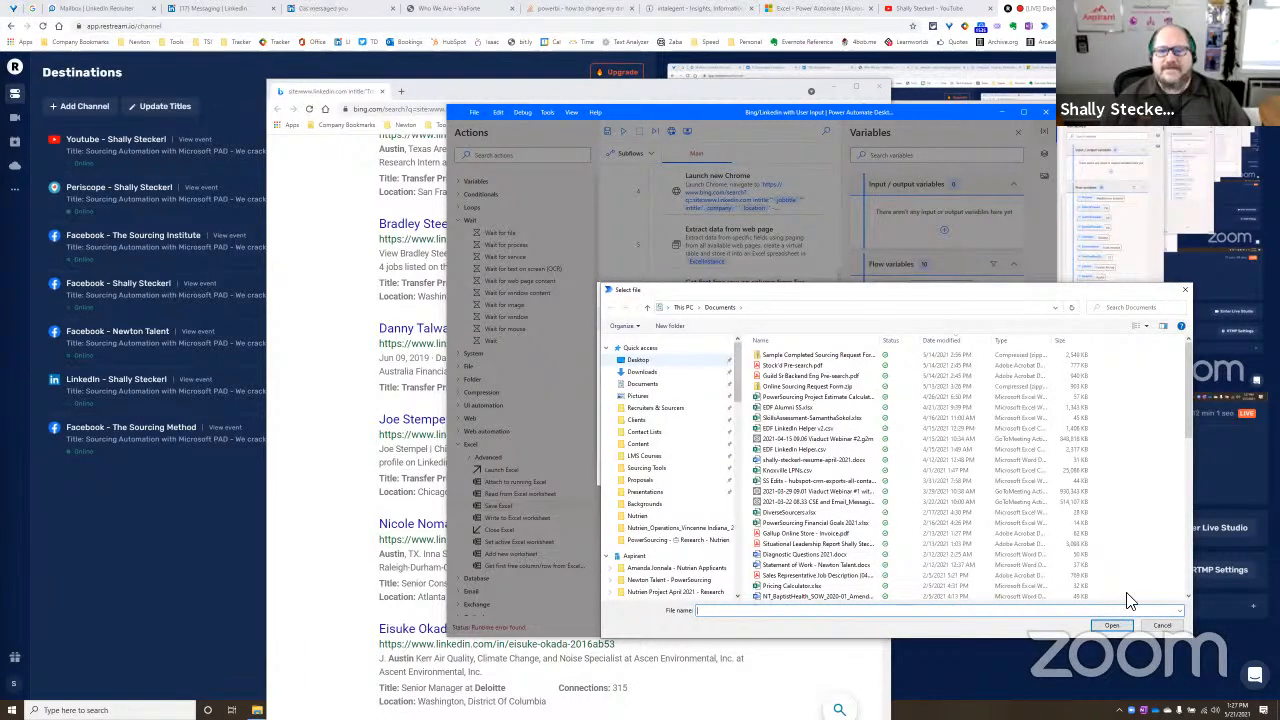
left_click(688, 362)
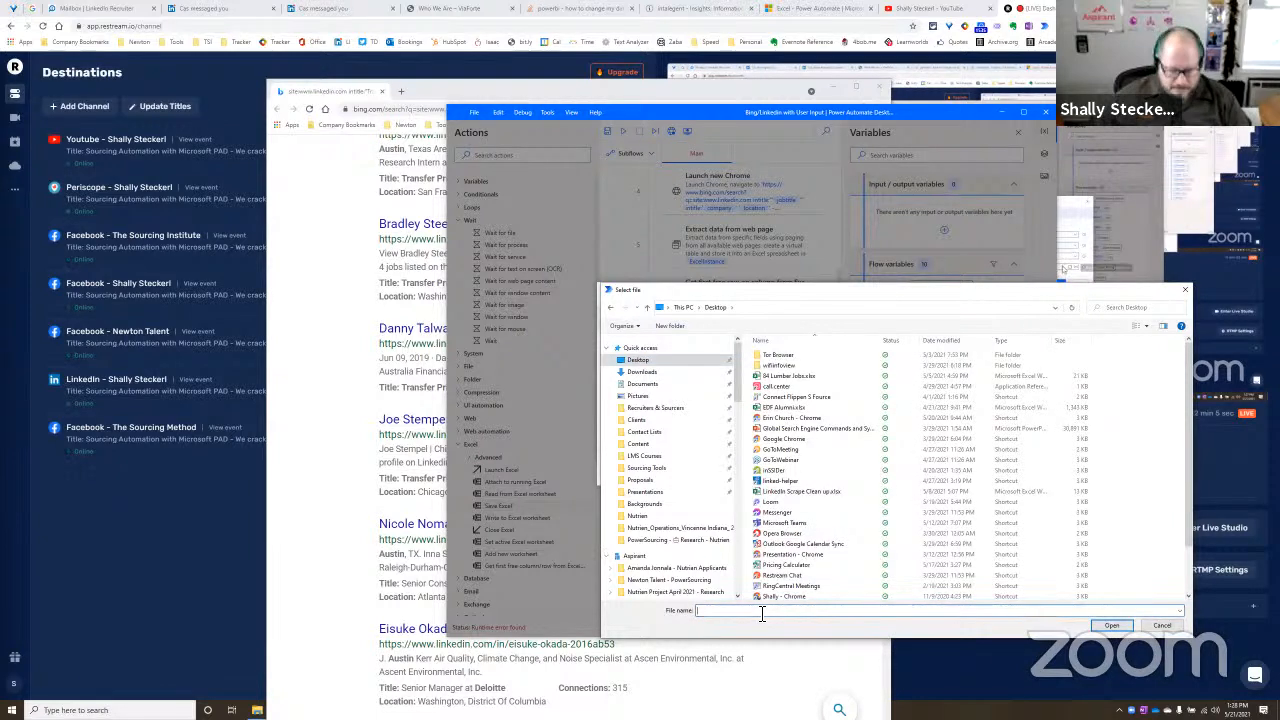
type("transferpricing")
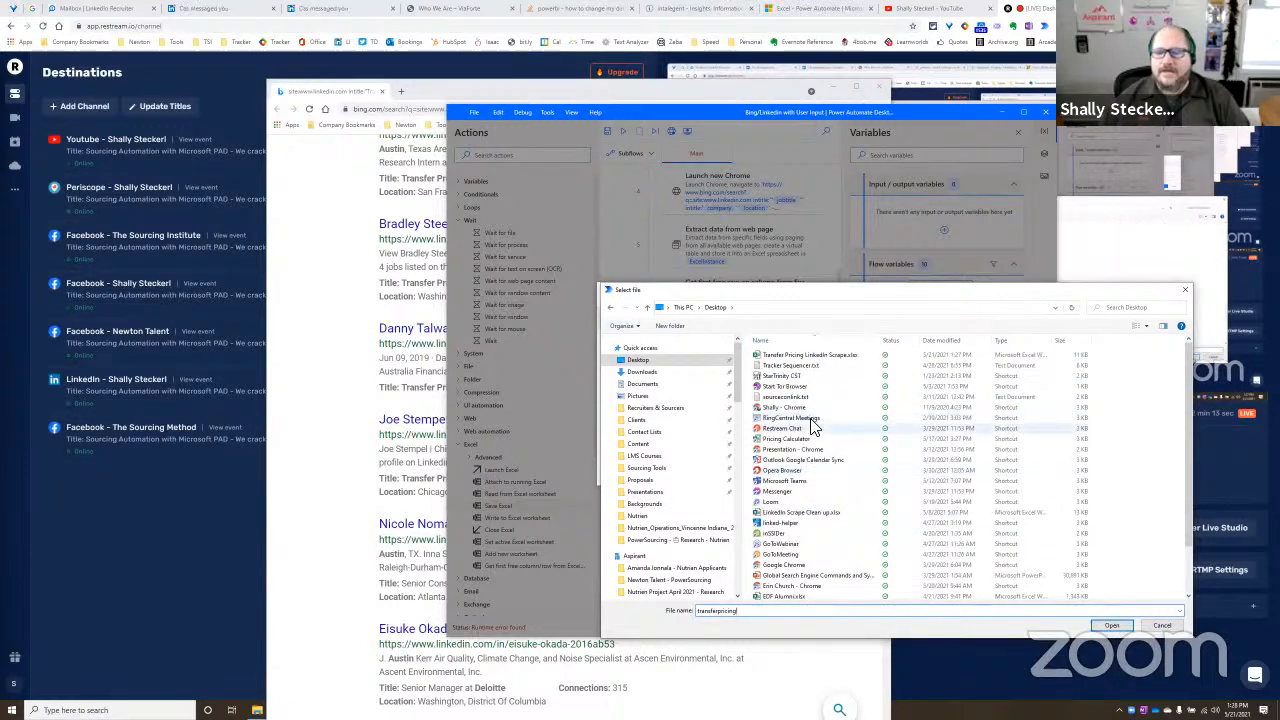
scroll(812, 573, "down", 2)
scroll(811, 540, "up", 2)
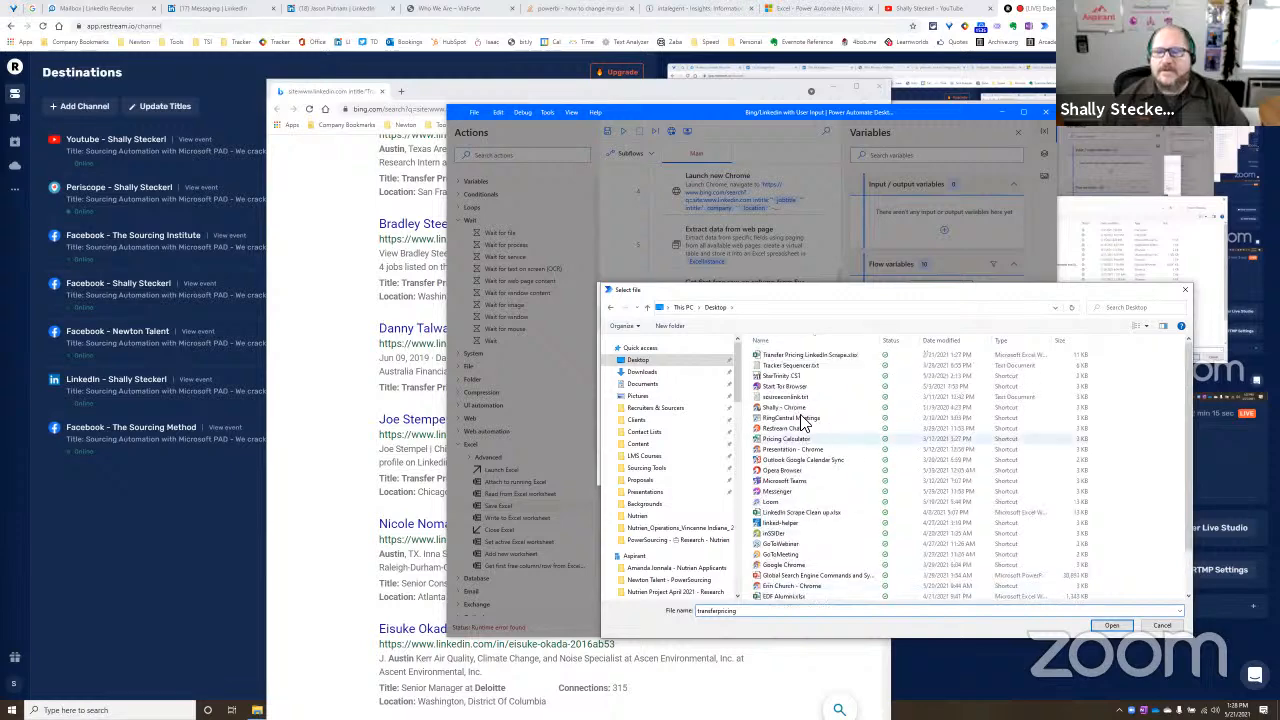
left_click(792, 357)
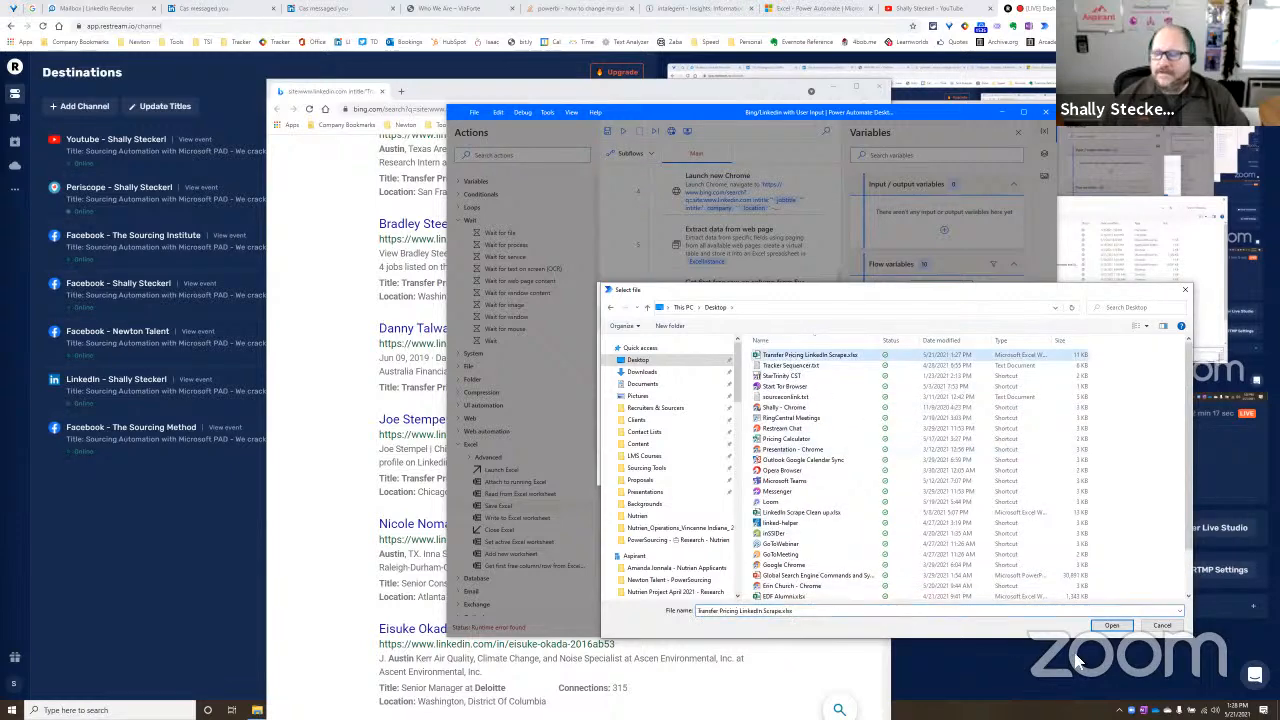
left_click(1110, 626)
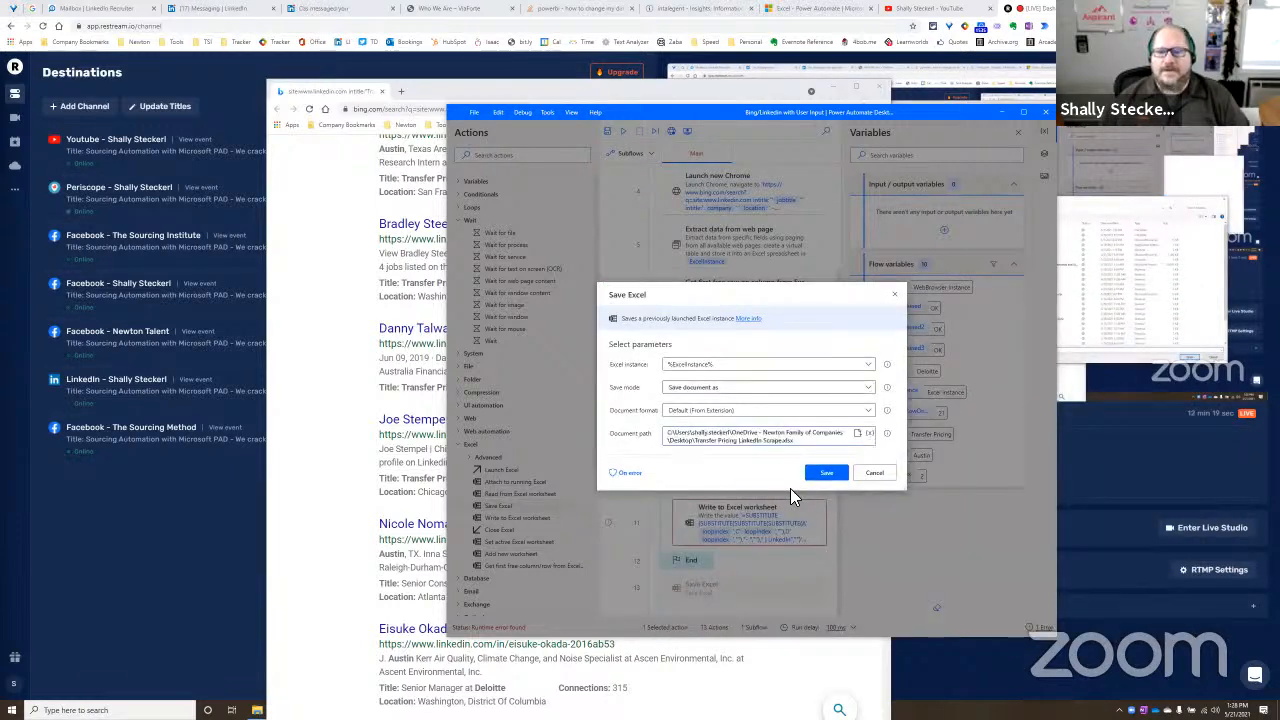
left_click(816, 471)
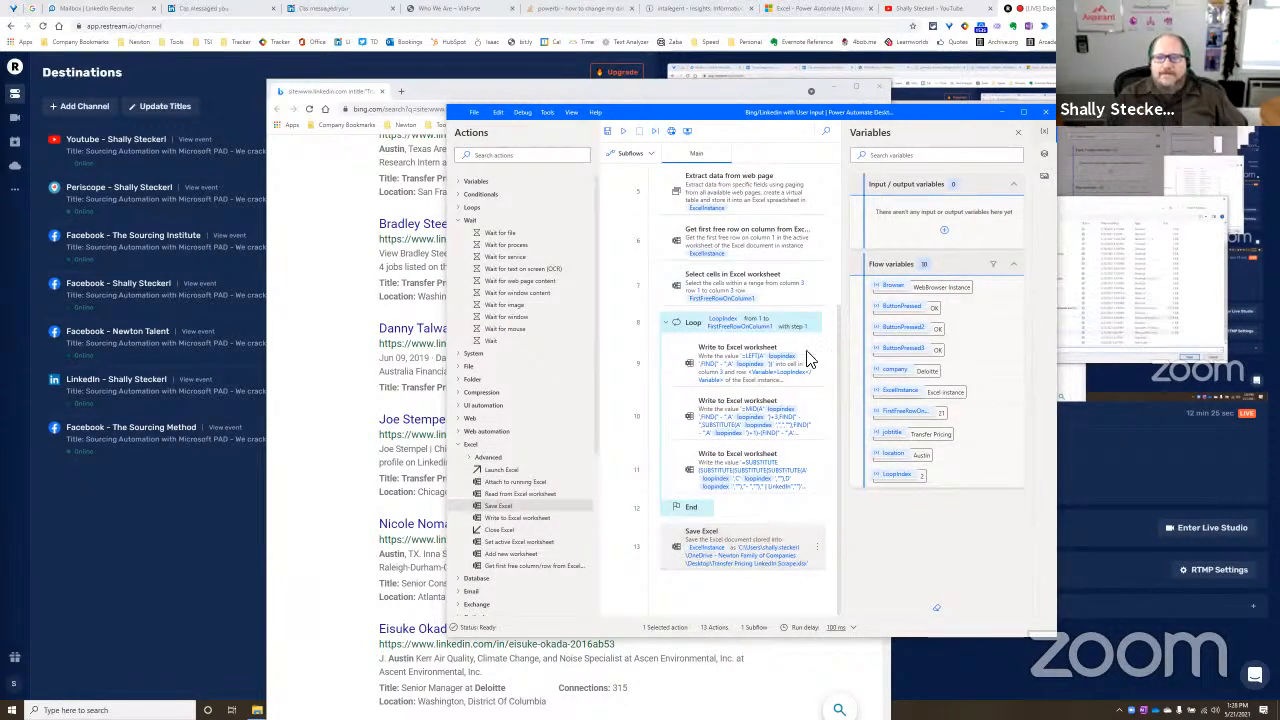
Step: Insert a Wait action above step 1, leaving its Duration without a variable
scroll(728, 270, "up", 2)
scroll(728, 270, "up", 1)
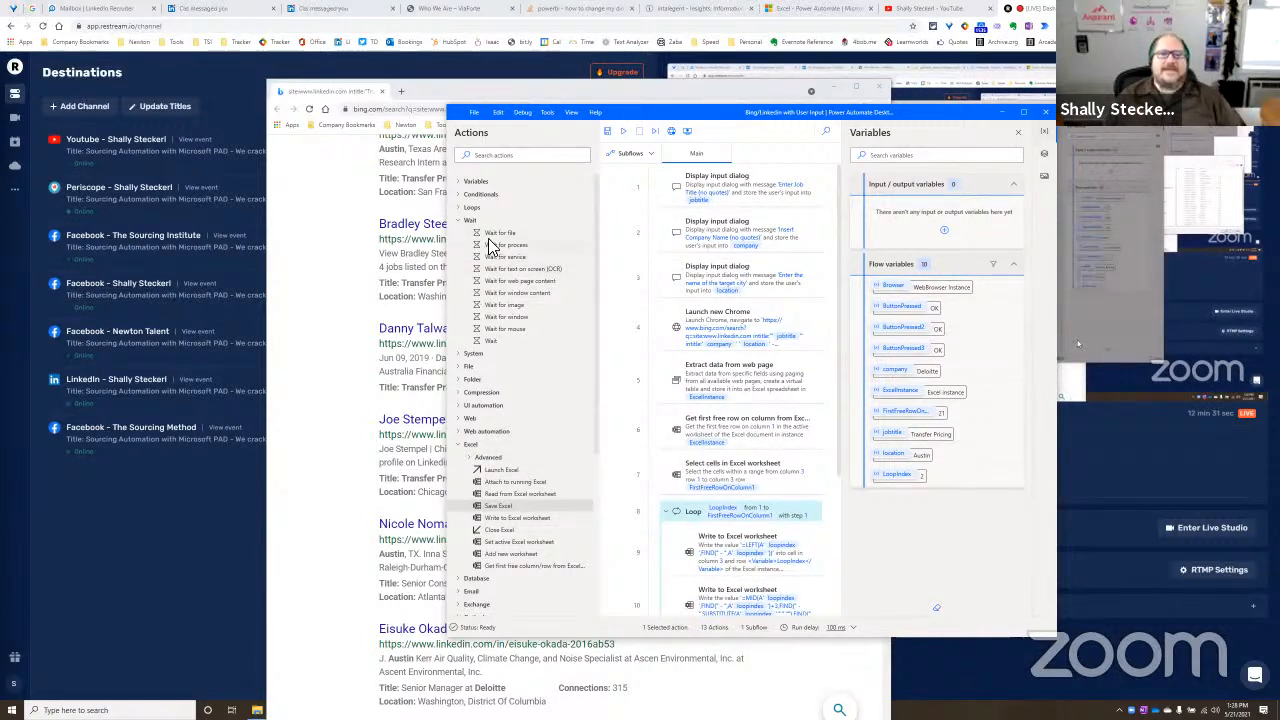
left_click_drag(490, 342, 728, 178)
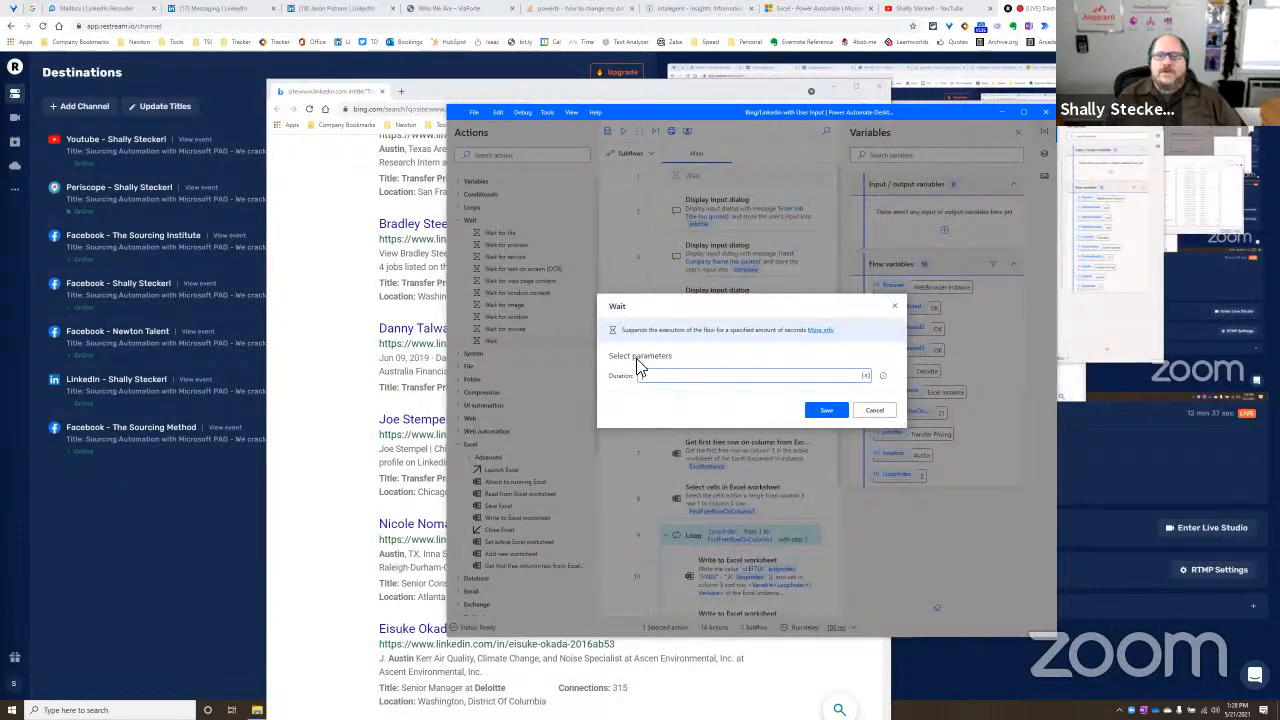
left_click(865, 380)
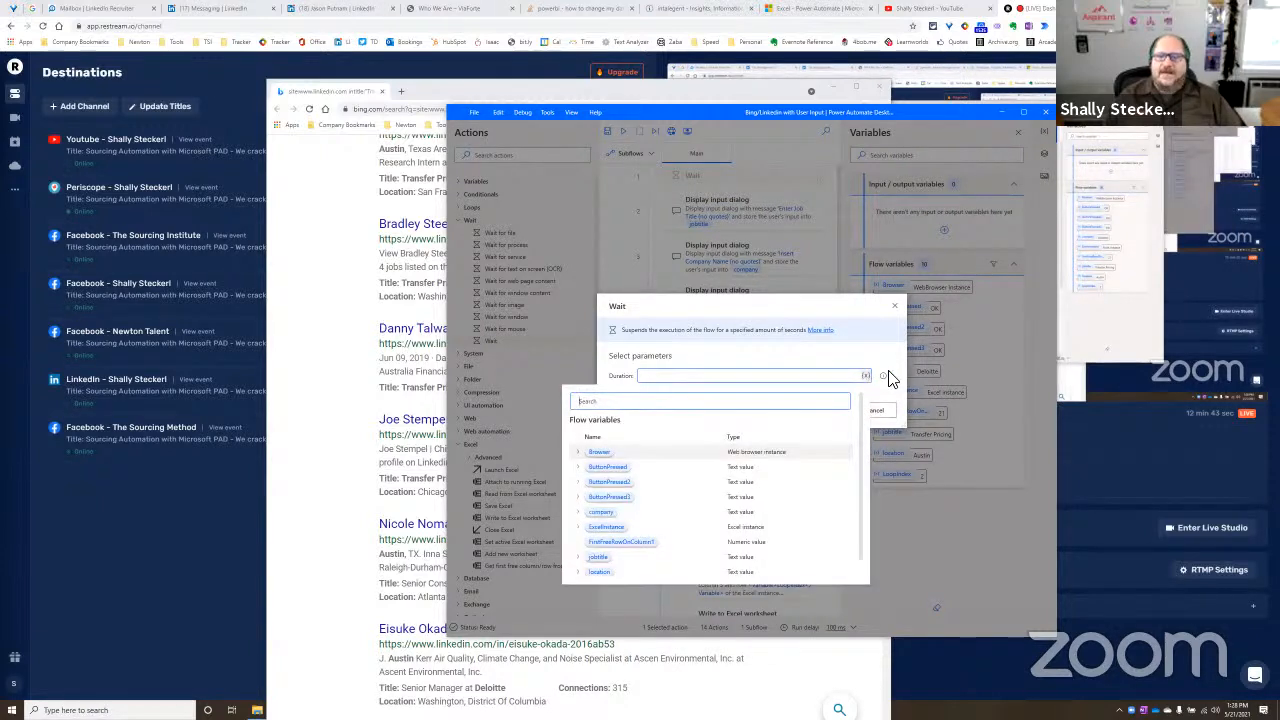
left_click(746, 381)
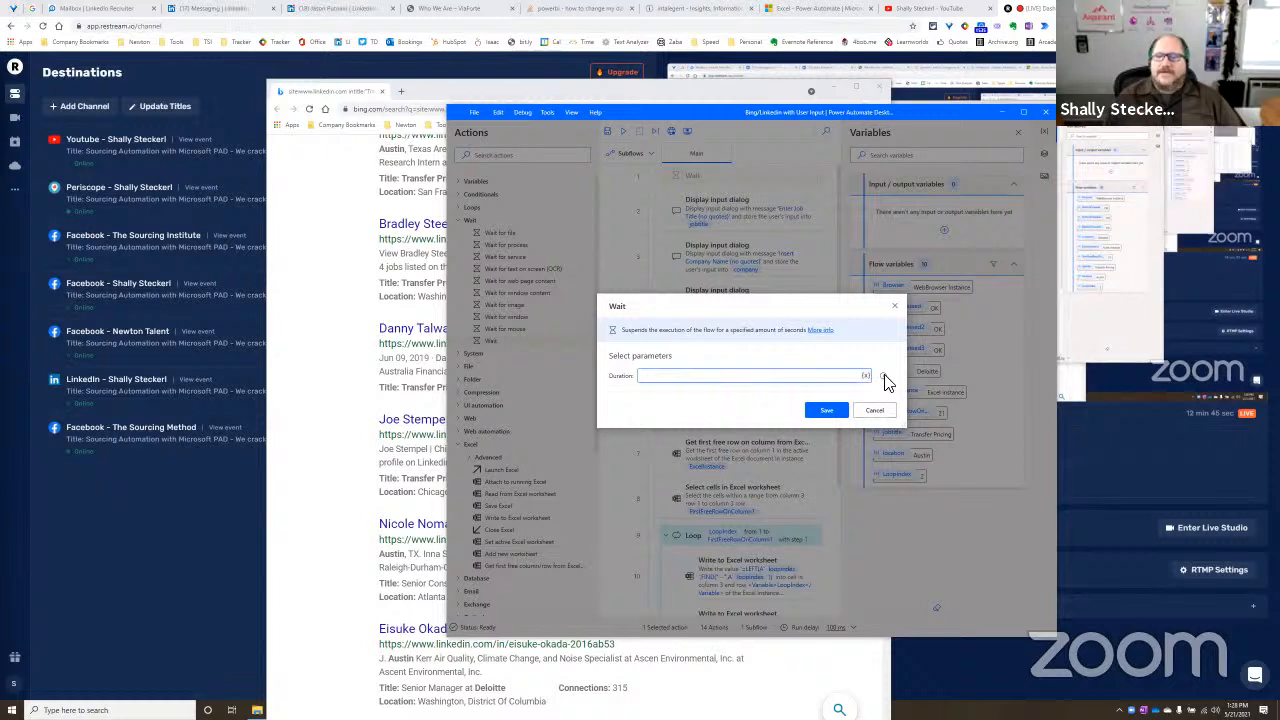
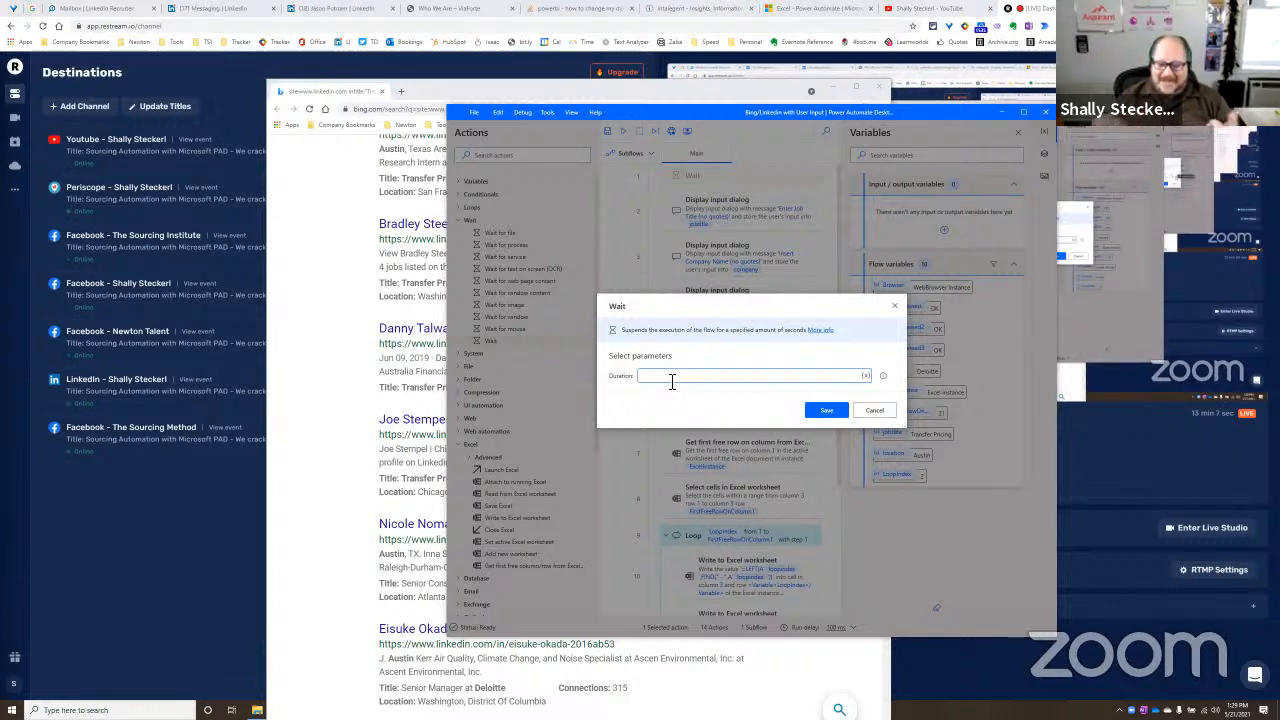
Step: Use Calculator to work out 60*60*24 = 86,400 seconds in a day
key("XF86Calculator")
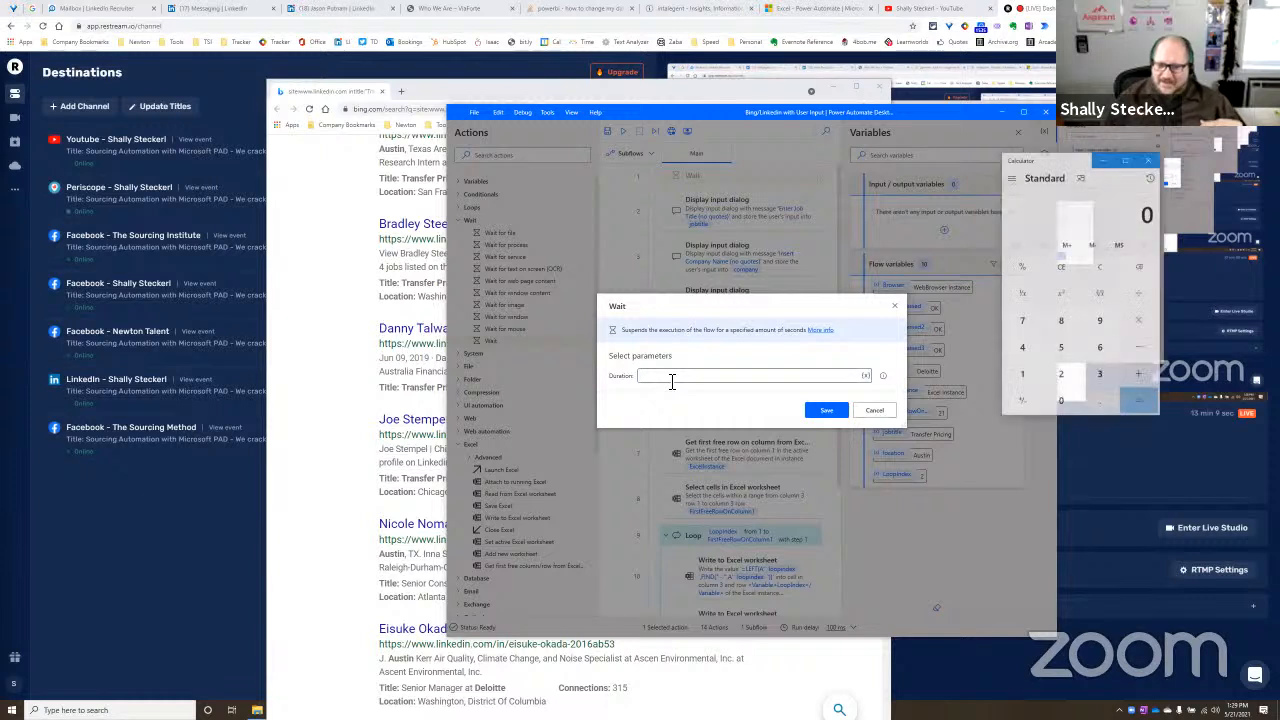
type("60*60*24")
key("Return")
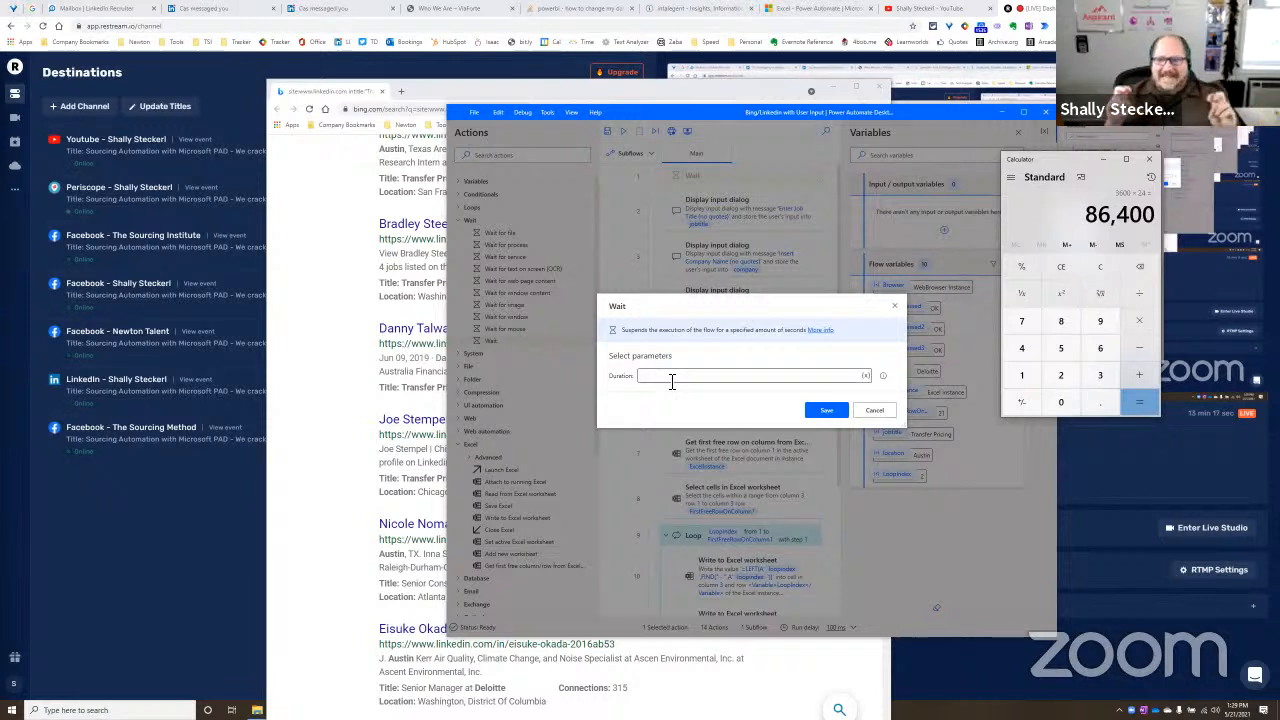
Step: Start entering 86400 as the Wait duration, then cancel the Wait action
left_click(672, 376)
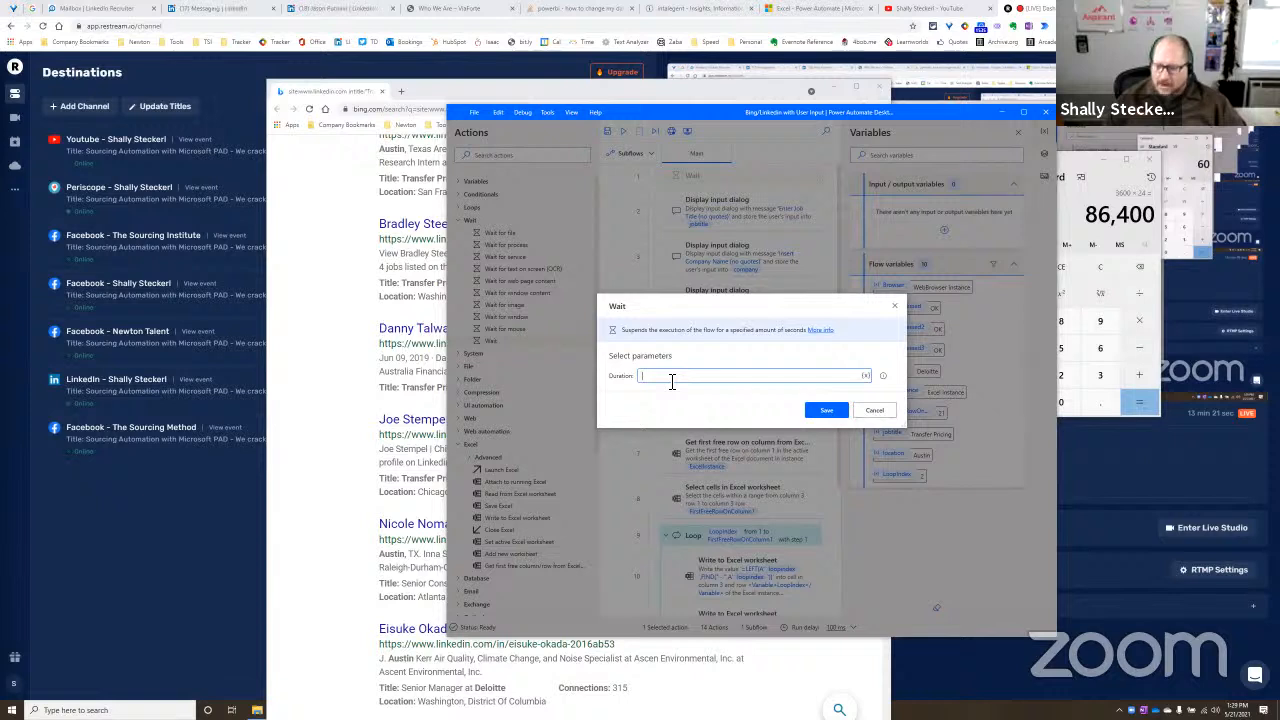
type("86400")
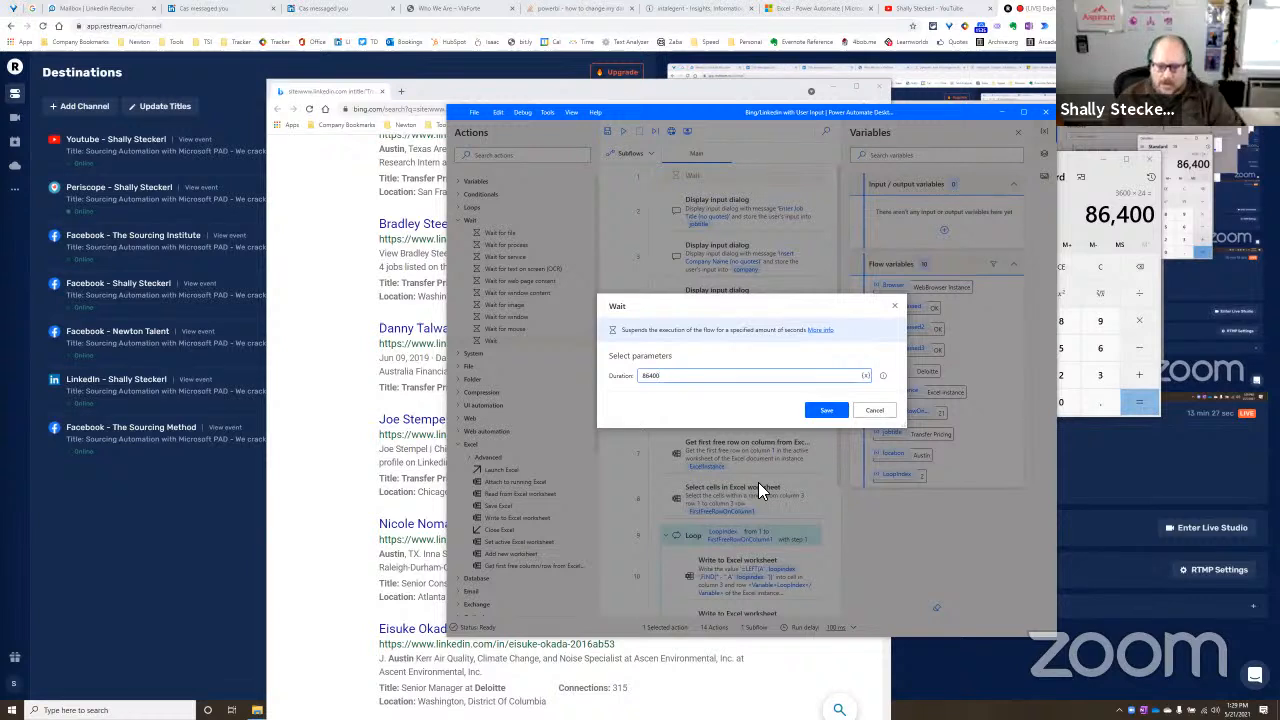
left_click(875, 411)
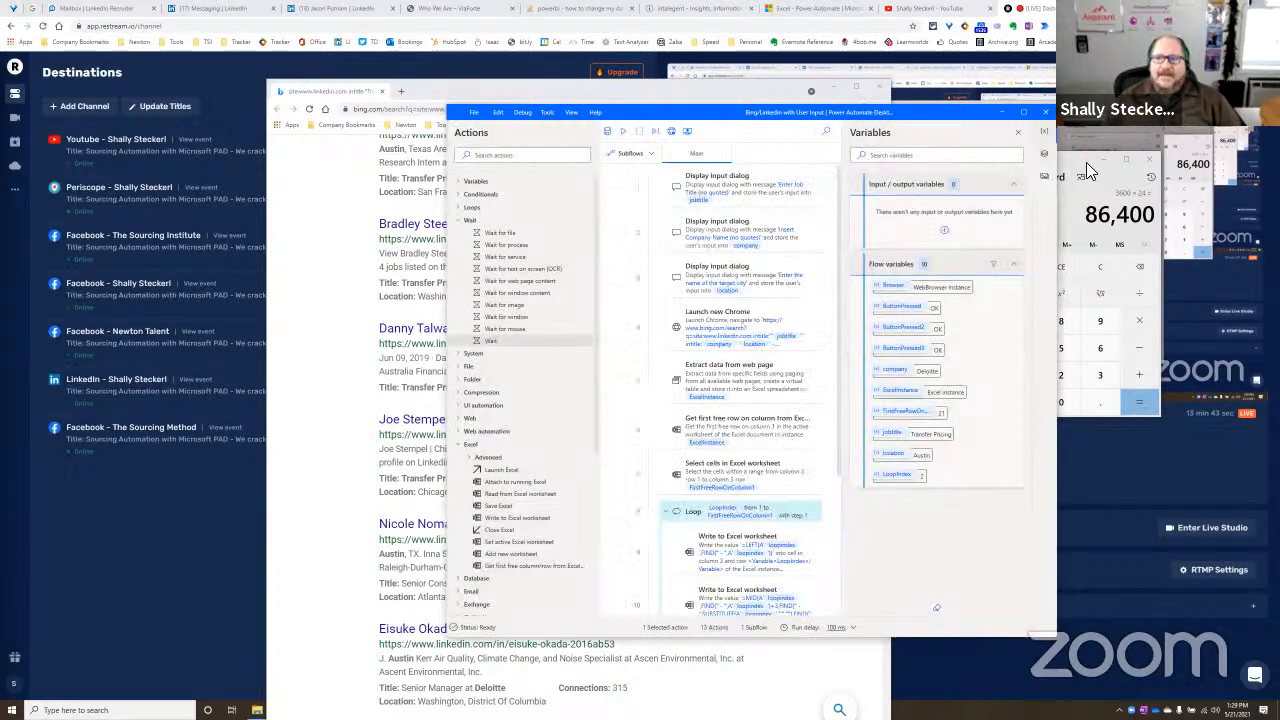
Step: Close Calculator, then close the flow editor without saving changes
left_click(1087, 163)
left_click(1150, 160)
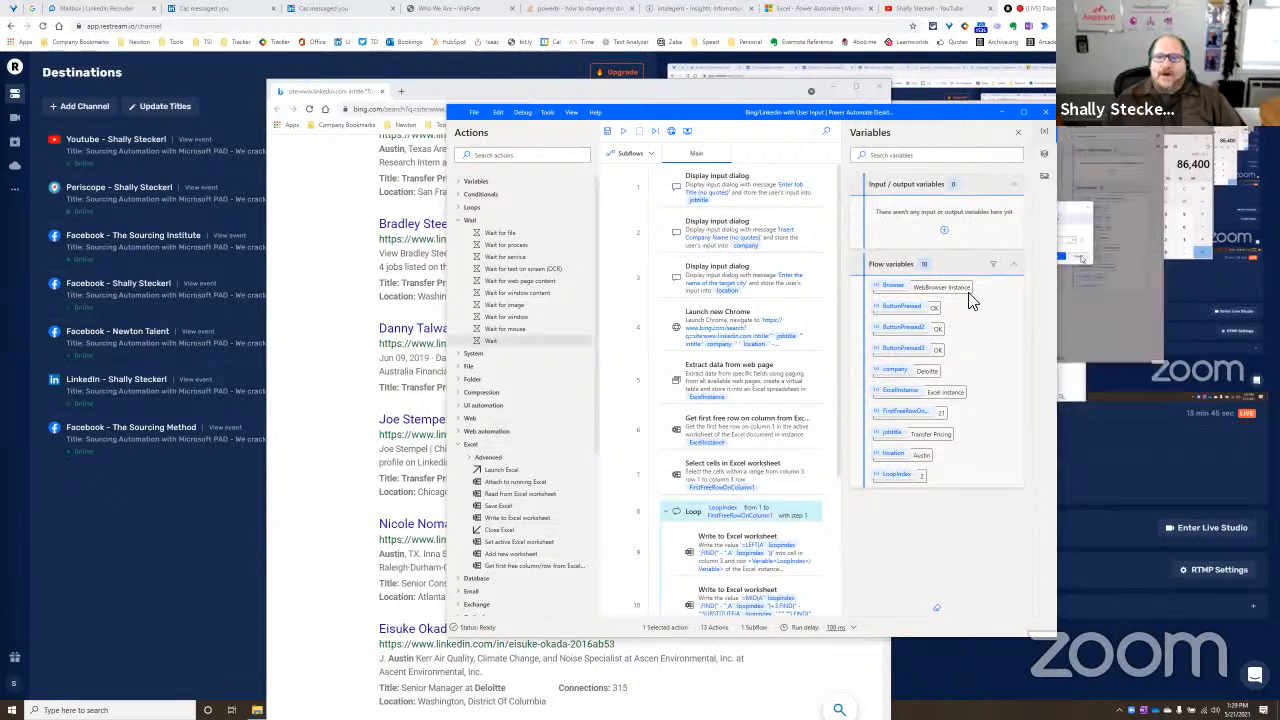
left_click(1044, 110)
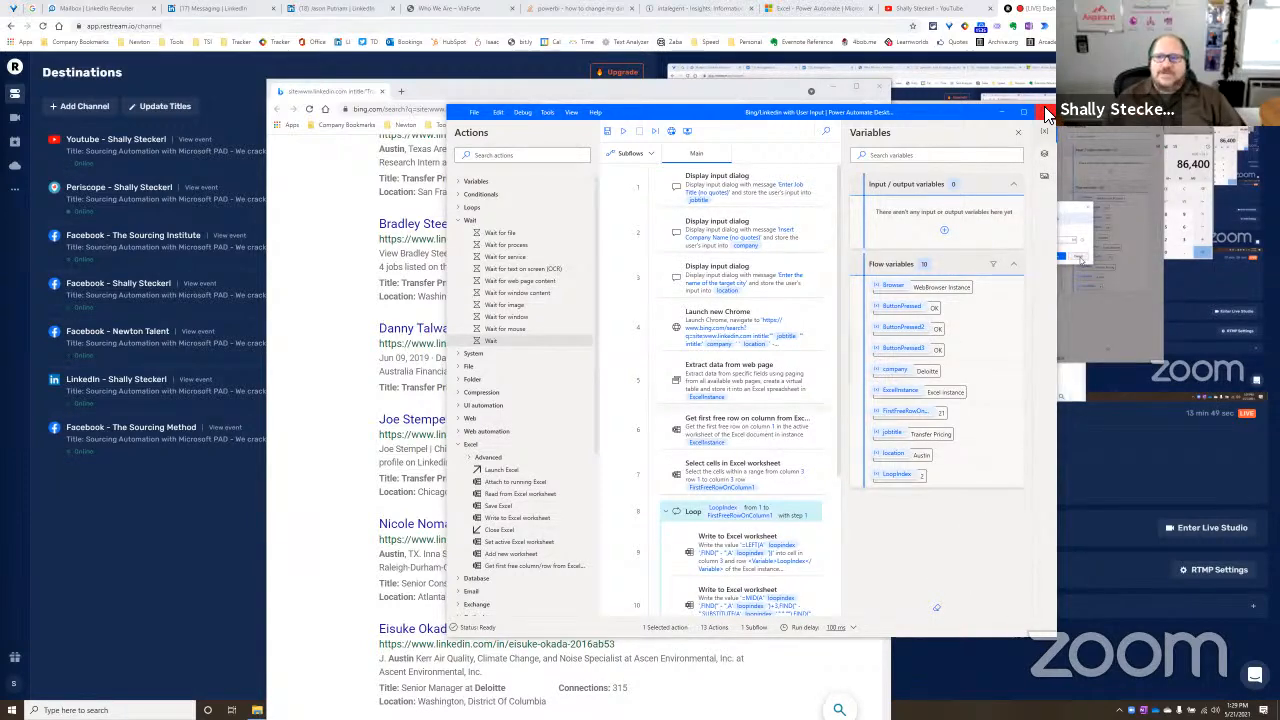
left_click(768, 391)
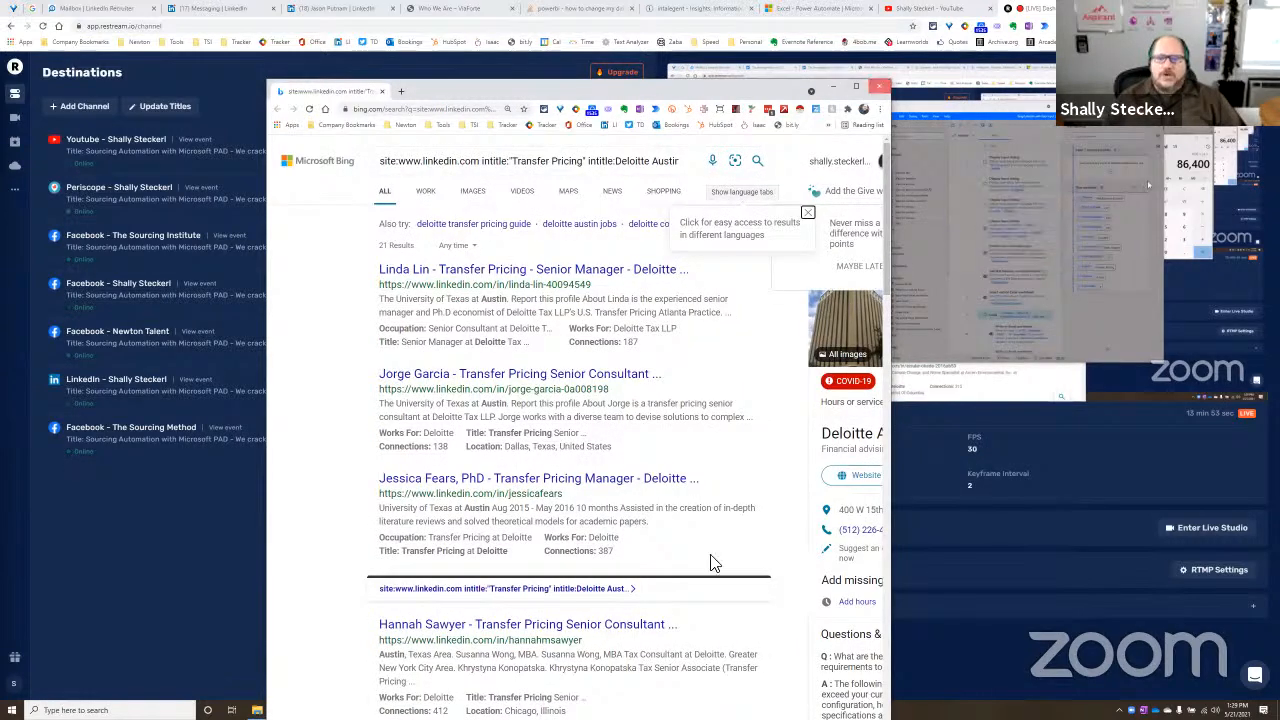
Step: Close the Bing results window and dismiss the Restream page and OneNote
left_click(878, 85)
left_click(576, 710)
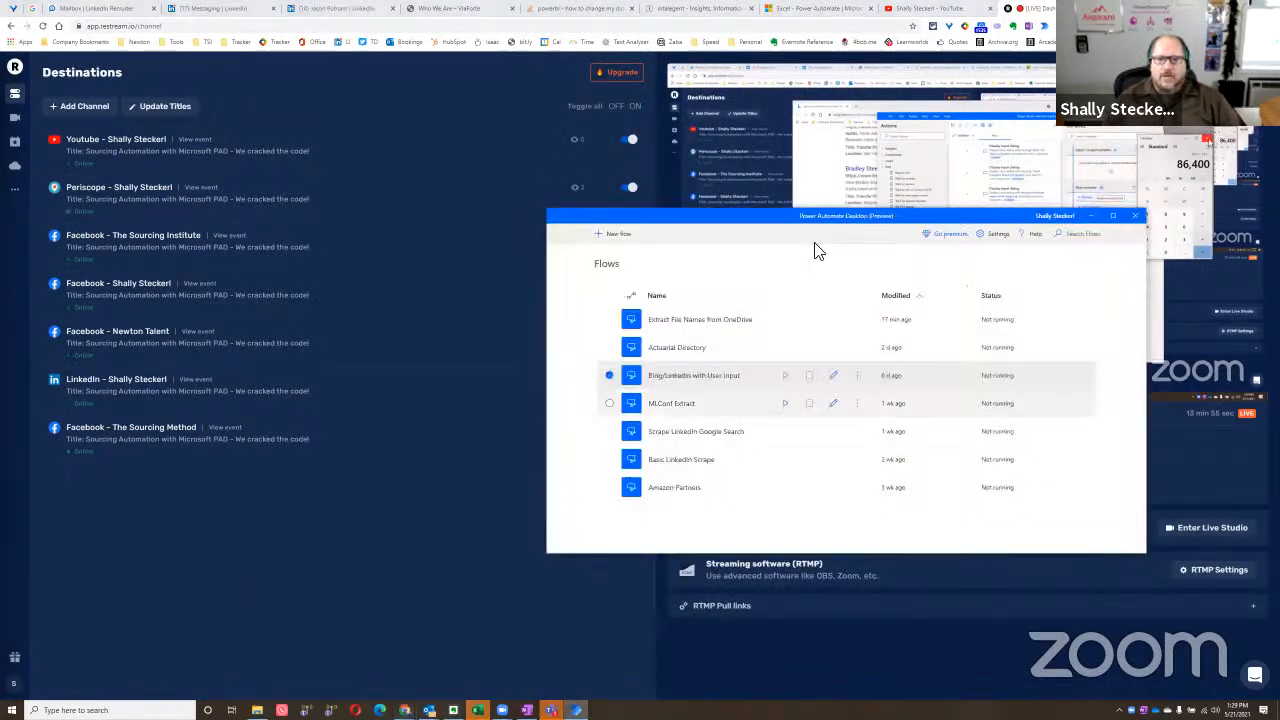
left_click_drag(846, 212, 592, 159)
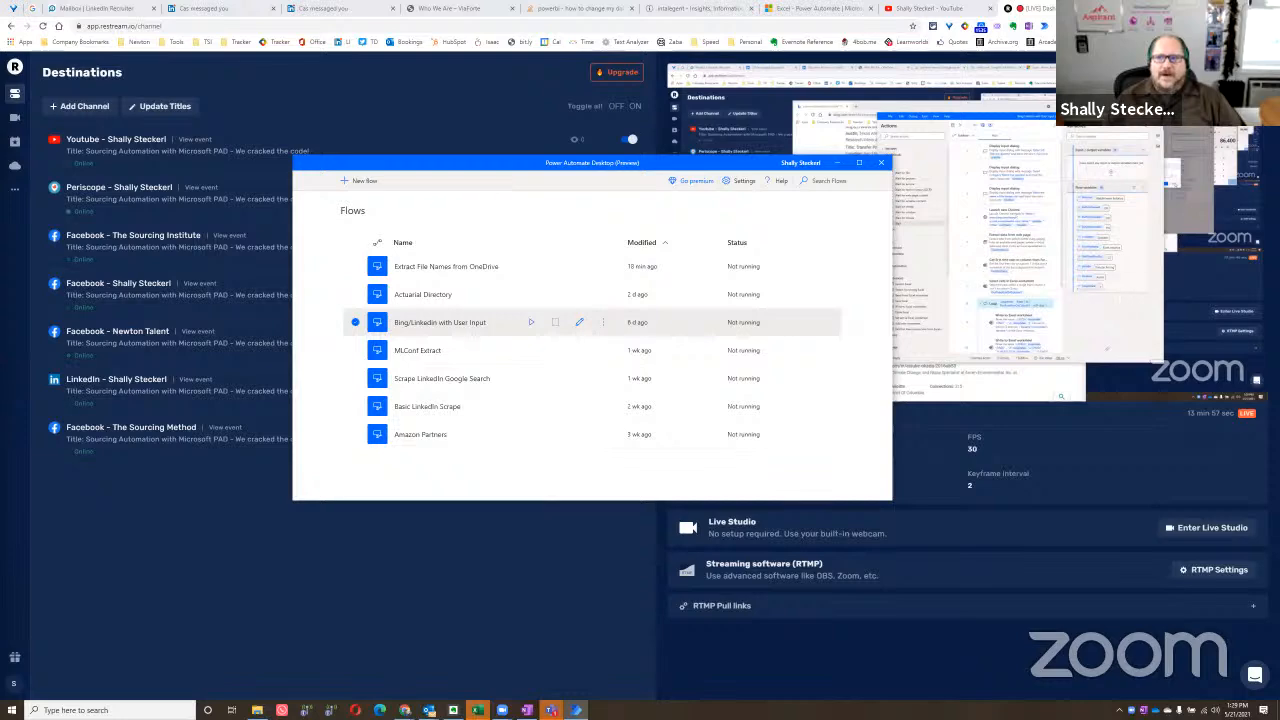
left_click(1222, 8)
left_click(1222, 8)
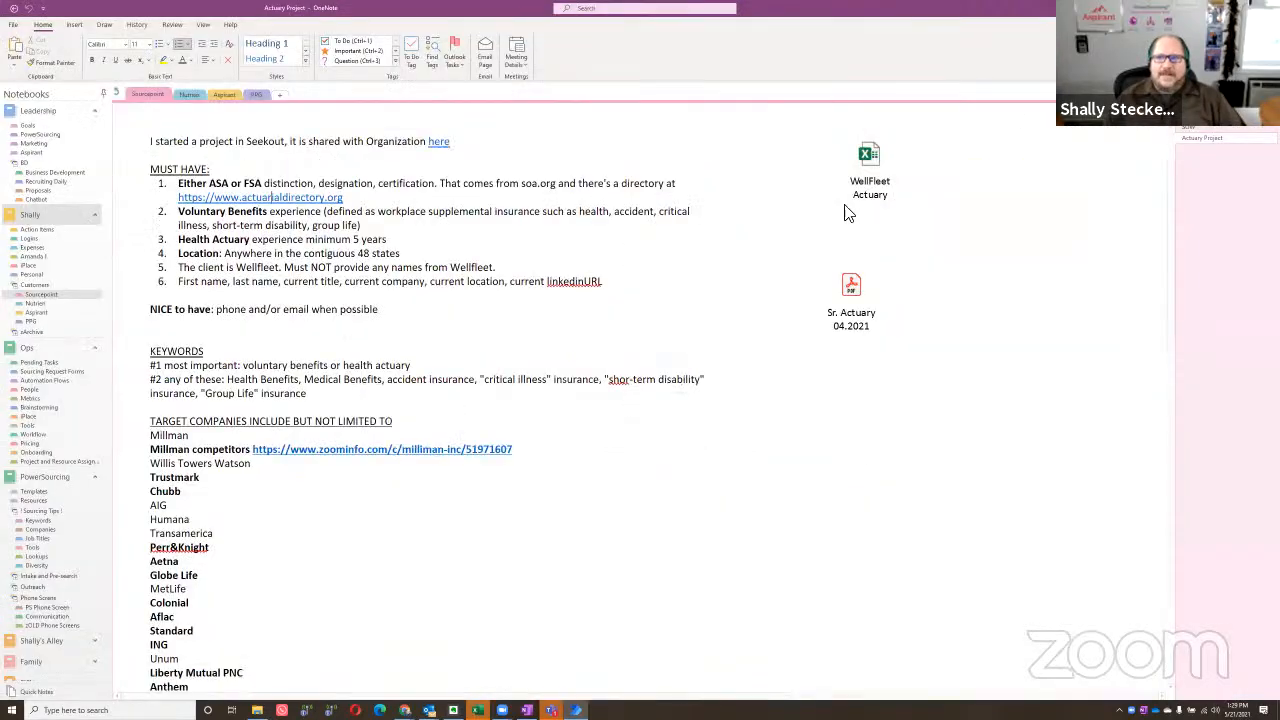
Step: Close the Excel workbook without saving, restore the Flows list, and select the browser address
left_click(1078, 204)
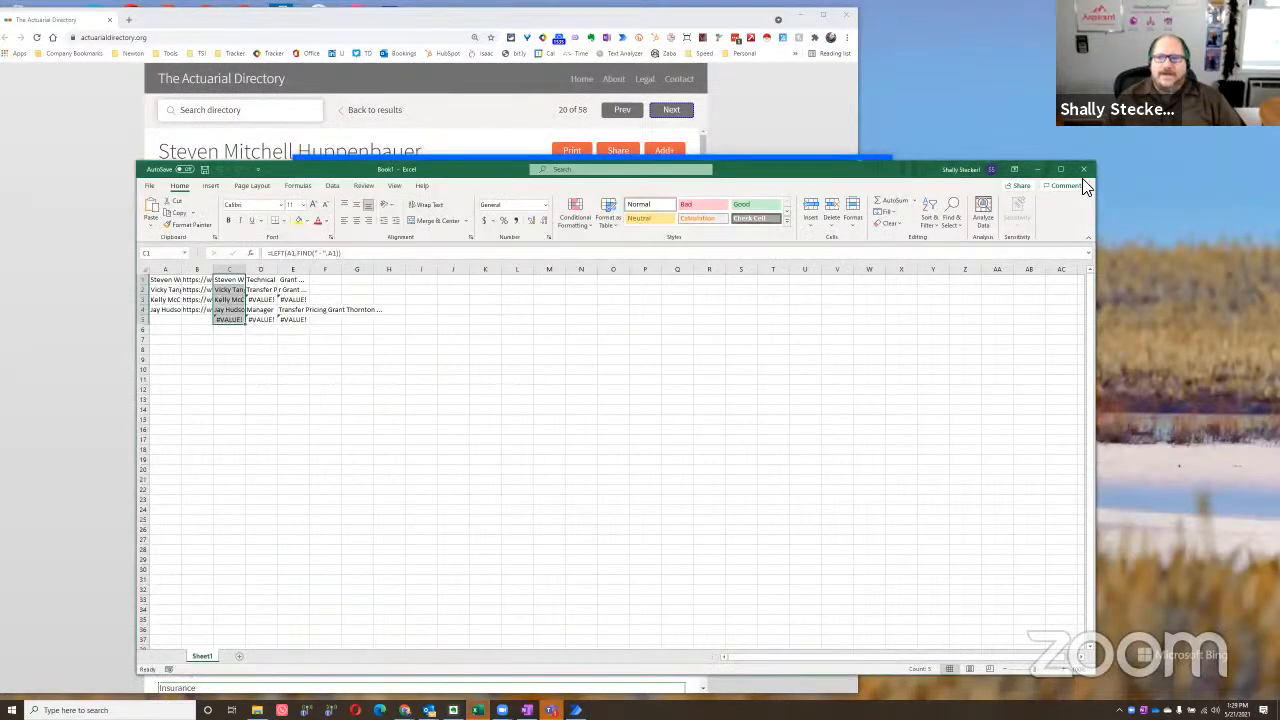
left_click(1087, 171)
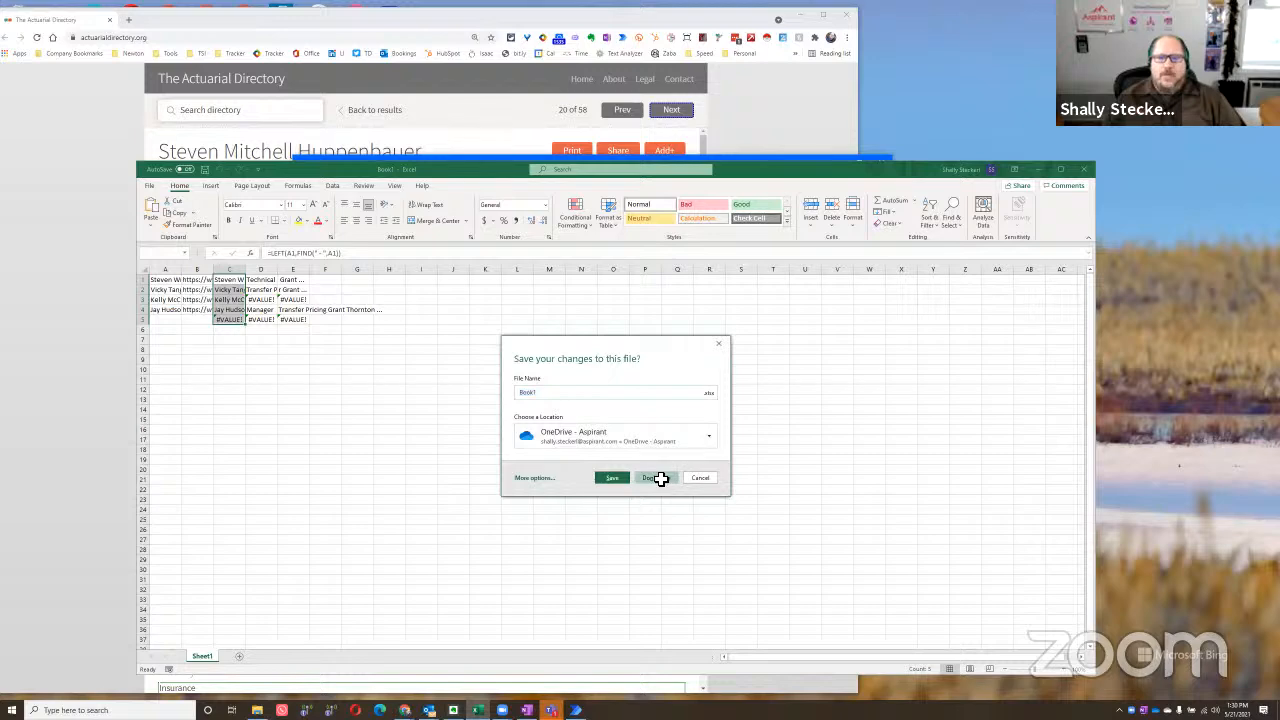
left_click(655, 477)
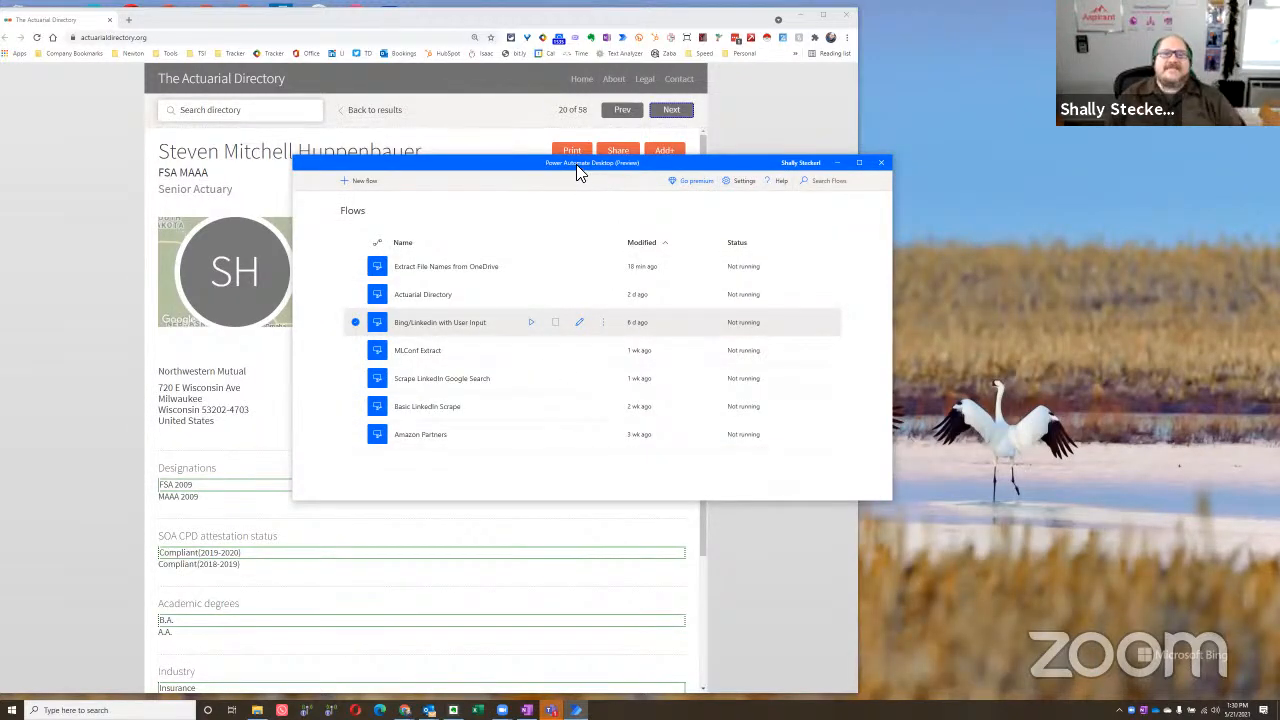
left_click_drag(575, 172, 592, 170)
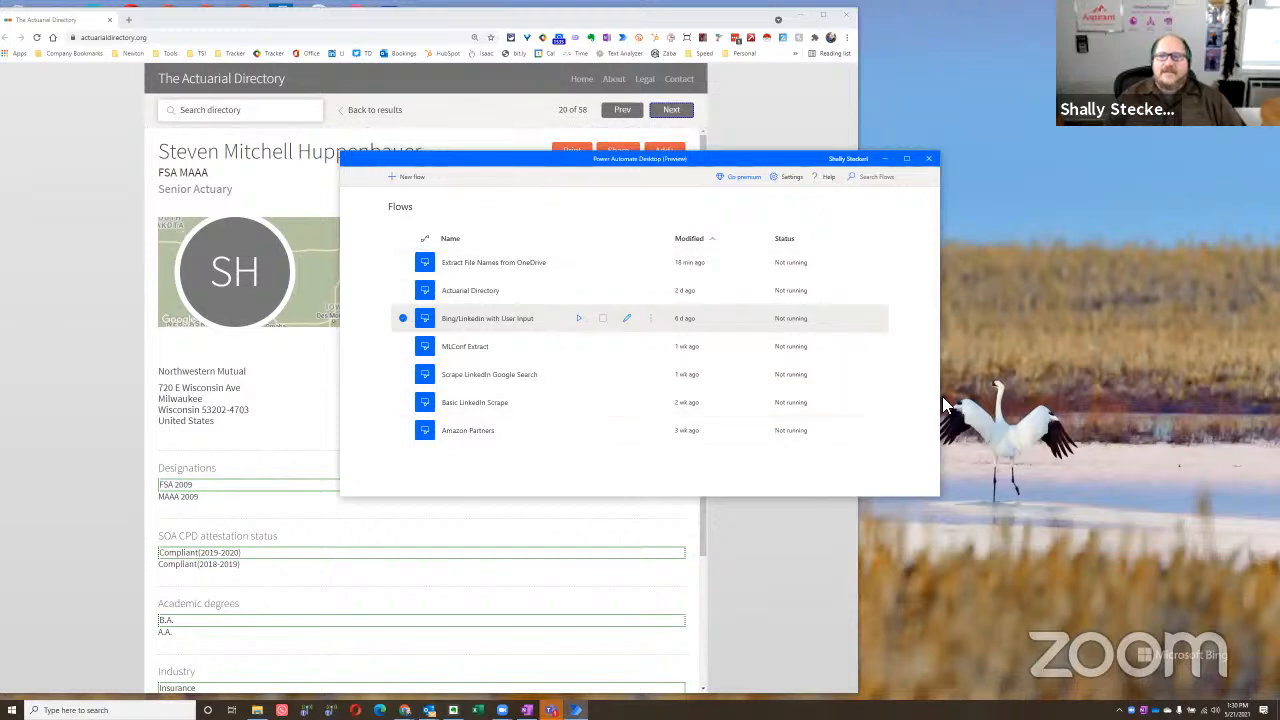
left_click(886, 160)
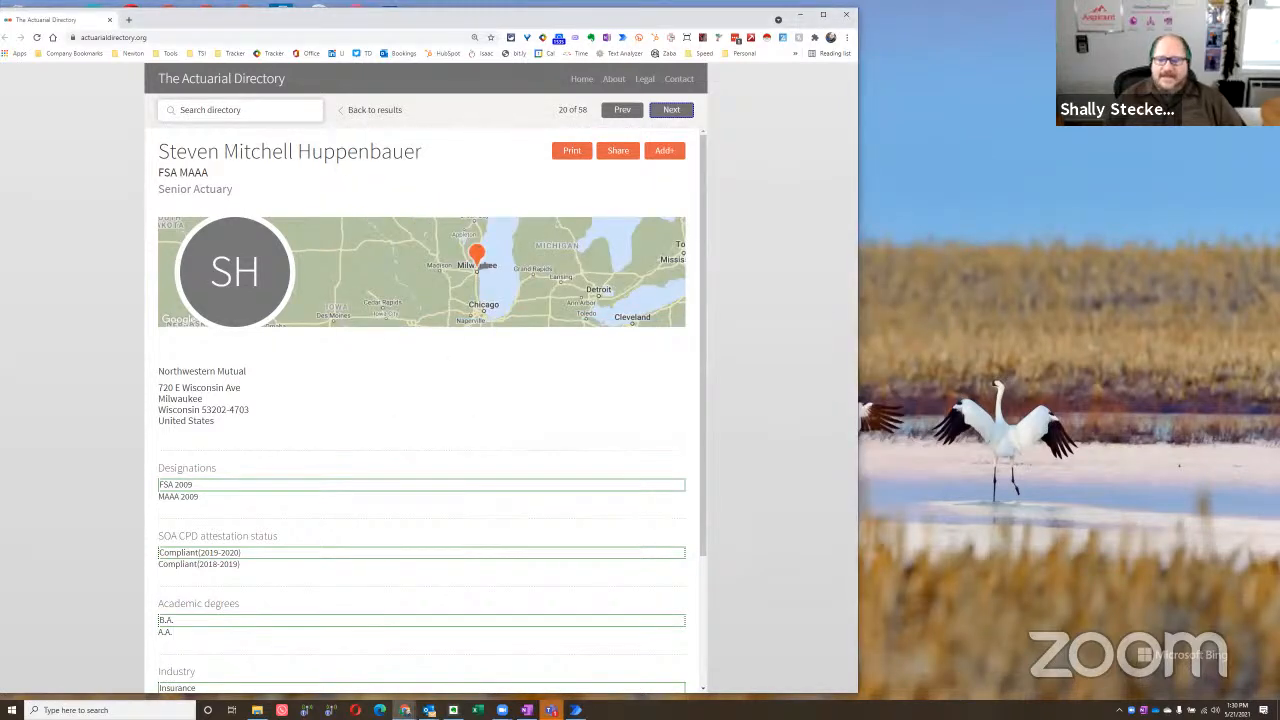
left_click(575, 710)
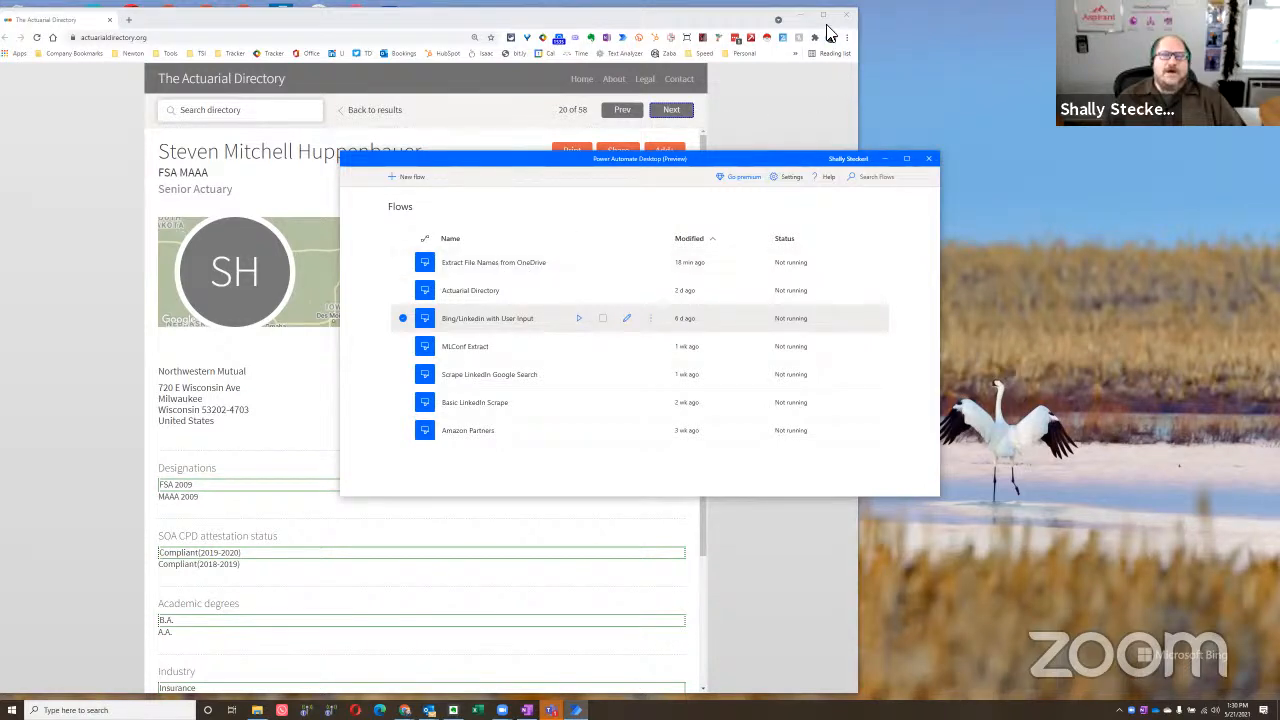
left_click(172, 40)
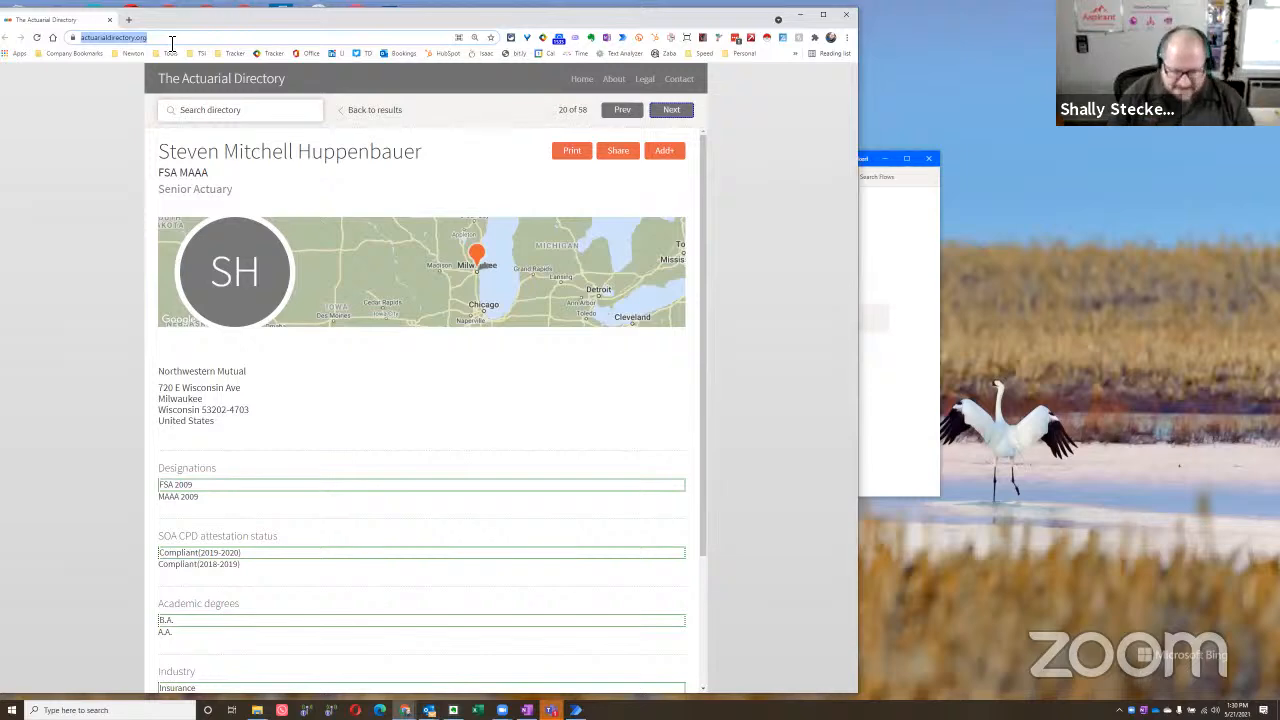
Step: Go to seekout in the browser and sign in to the SeekOut app
type("see")
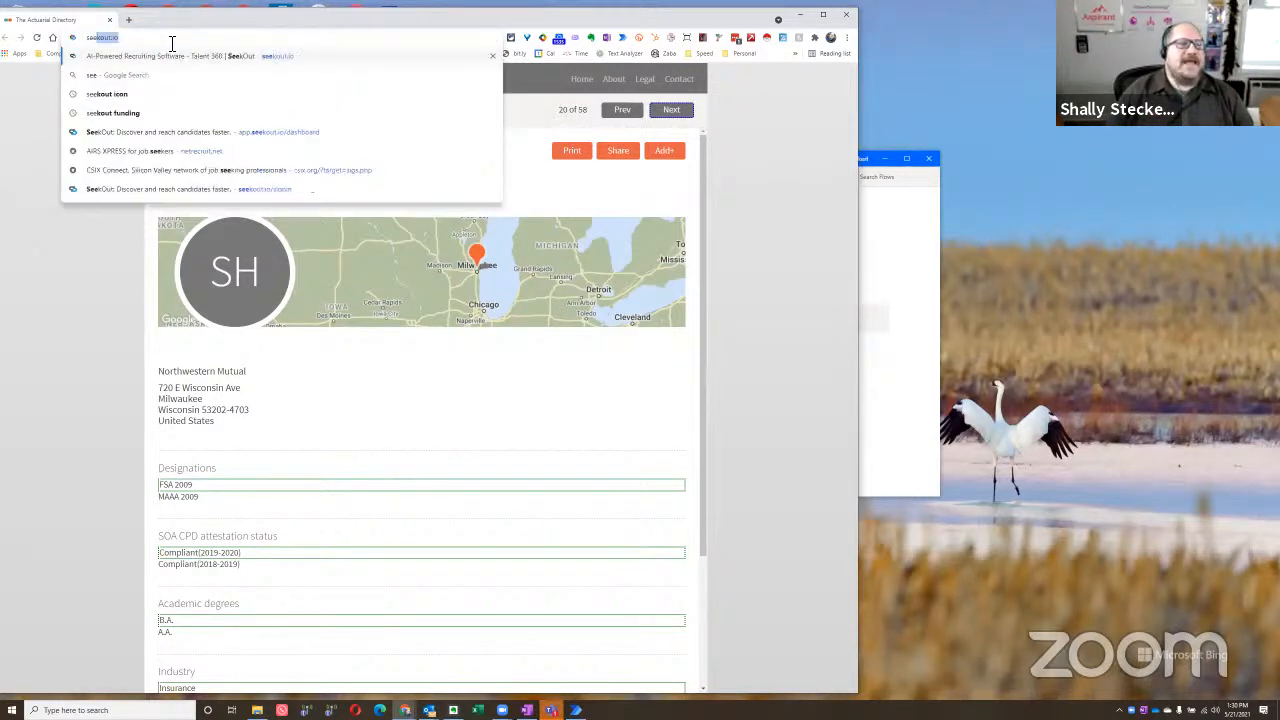
type("kout.com")
key("Return")
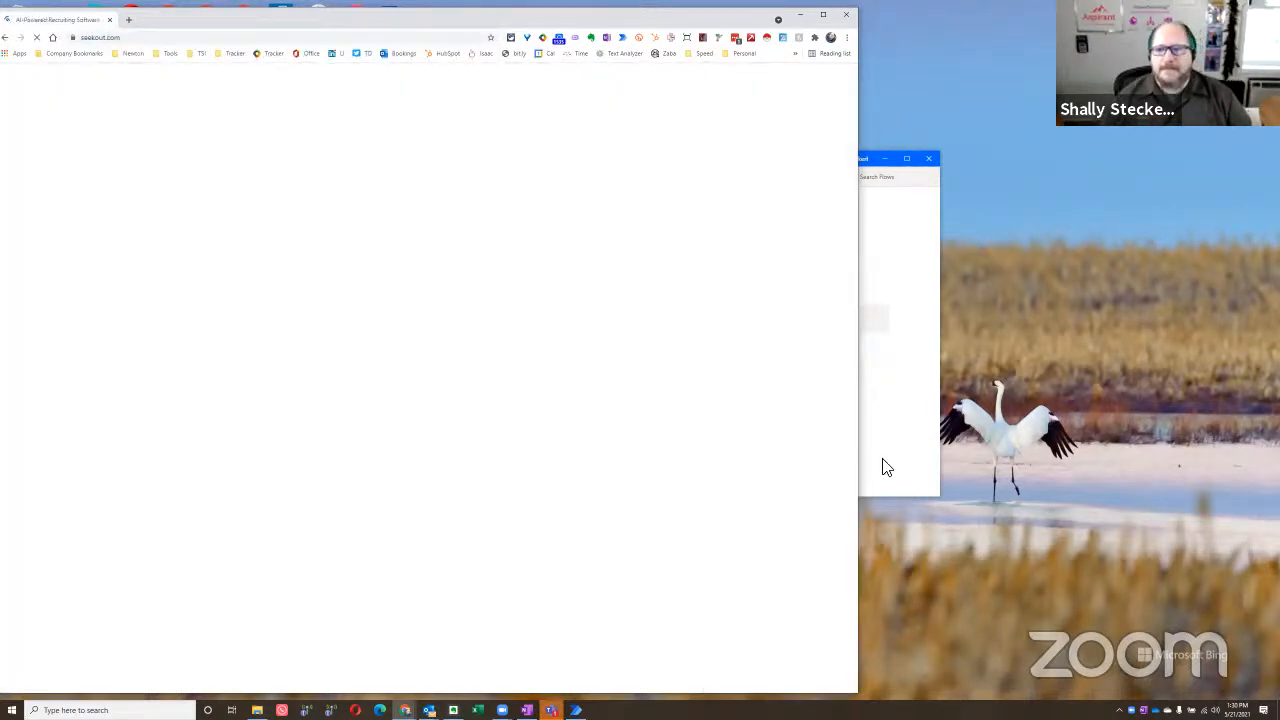
left_click(895, 475)
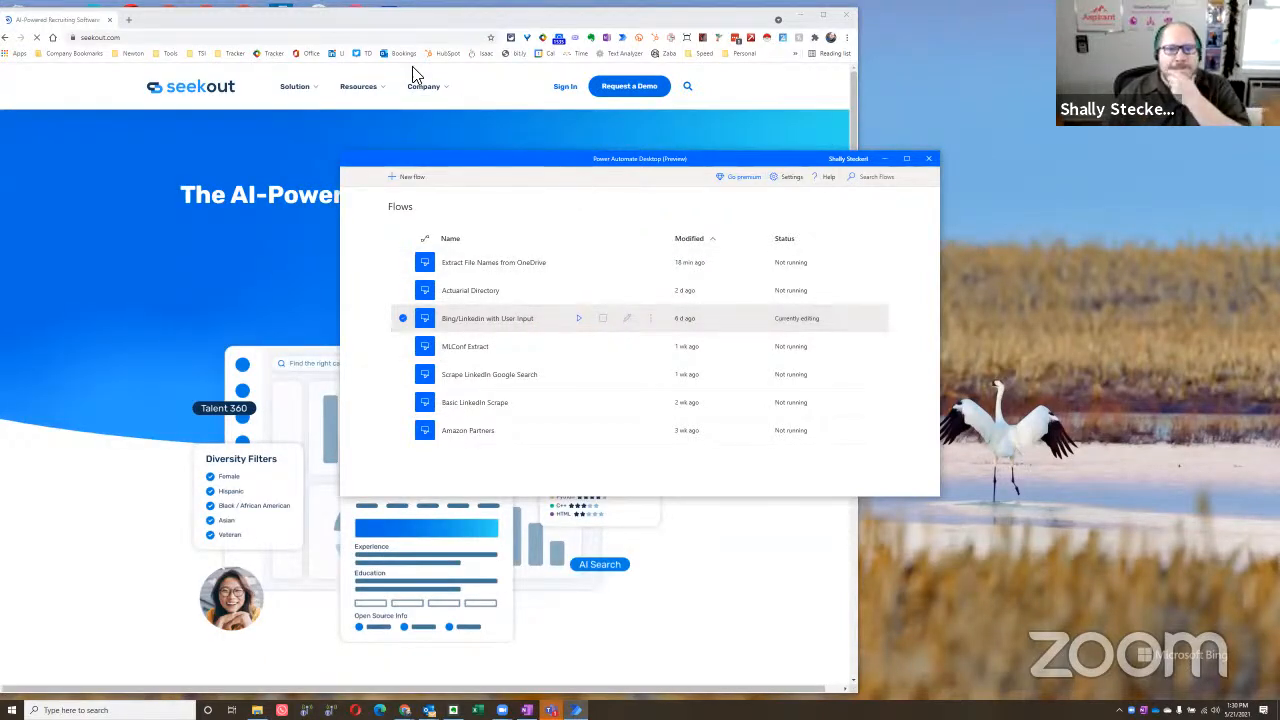
left_click(565, 87)
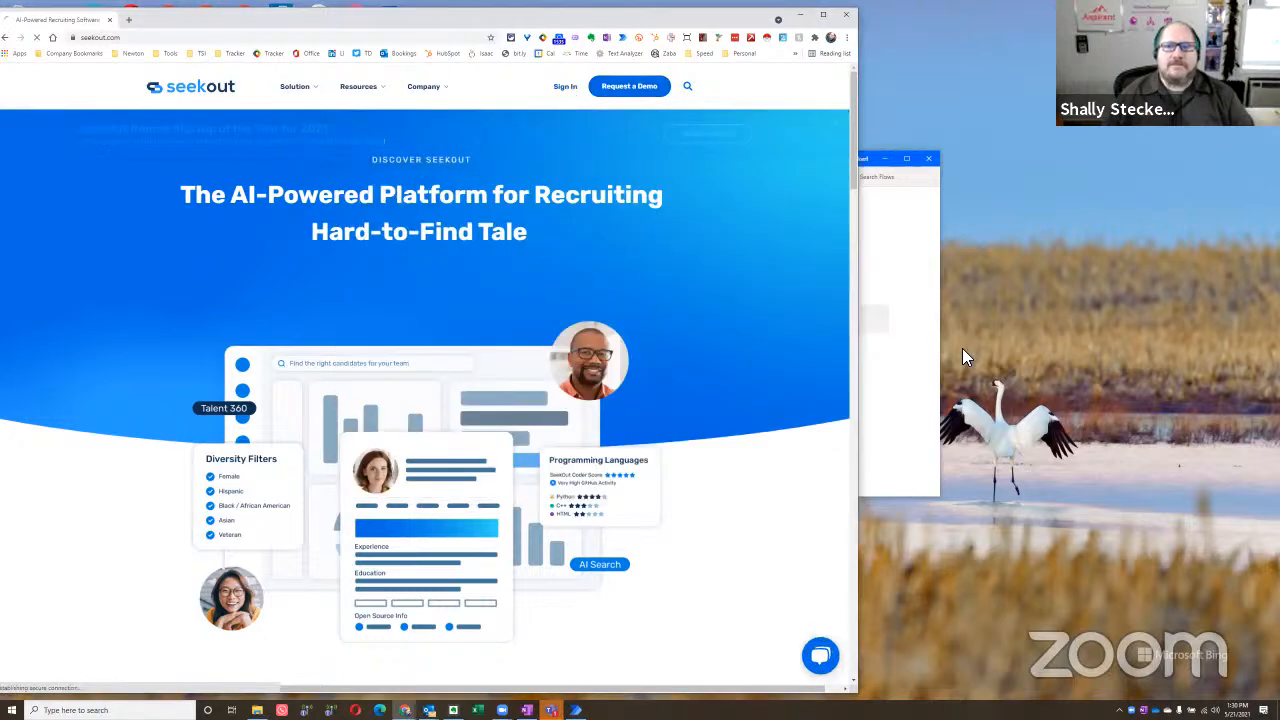
Step: Arrange the Flows window over the SeekOut dashboard and select the dashboard address
left_click(928, 318)
left_click_drag(520, 161, 868, 186)
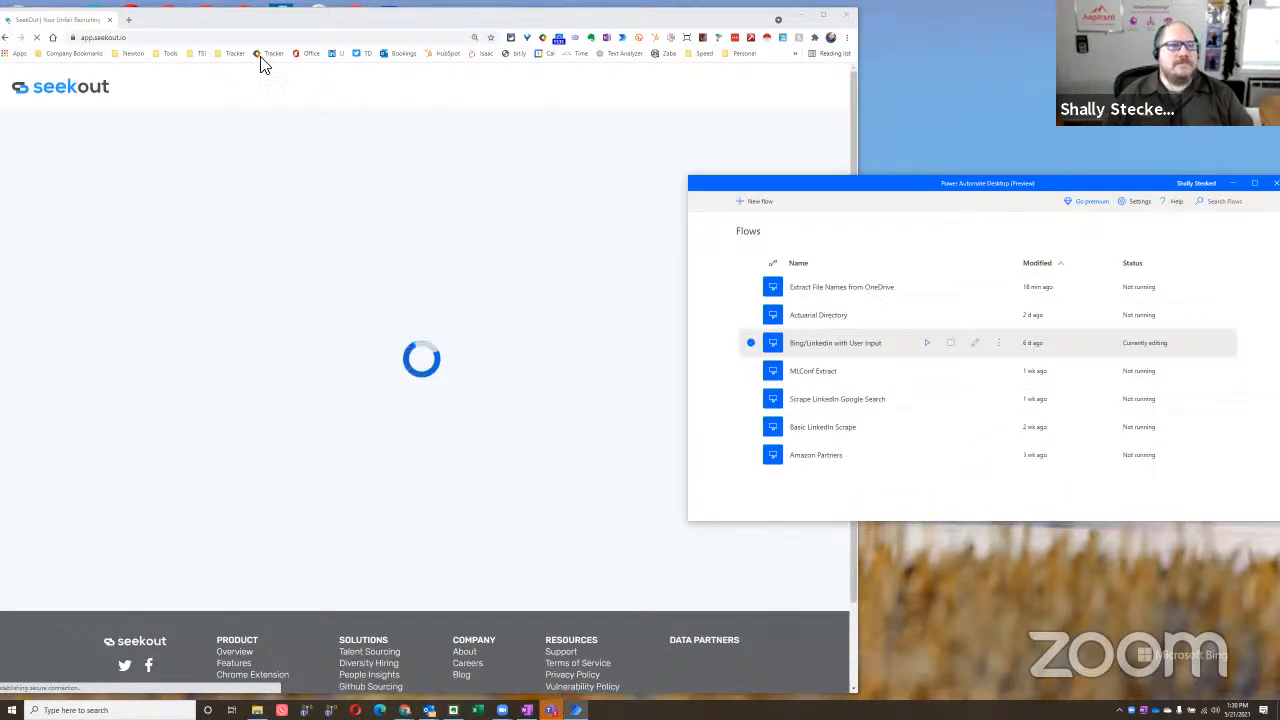
left_click_drag(239, 23, 275, 27)
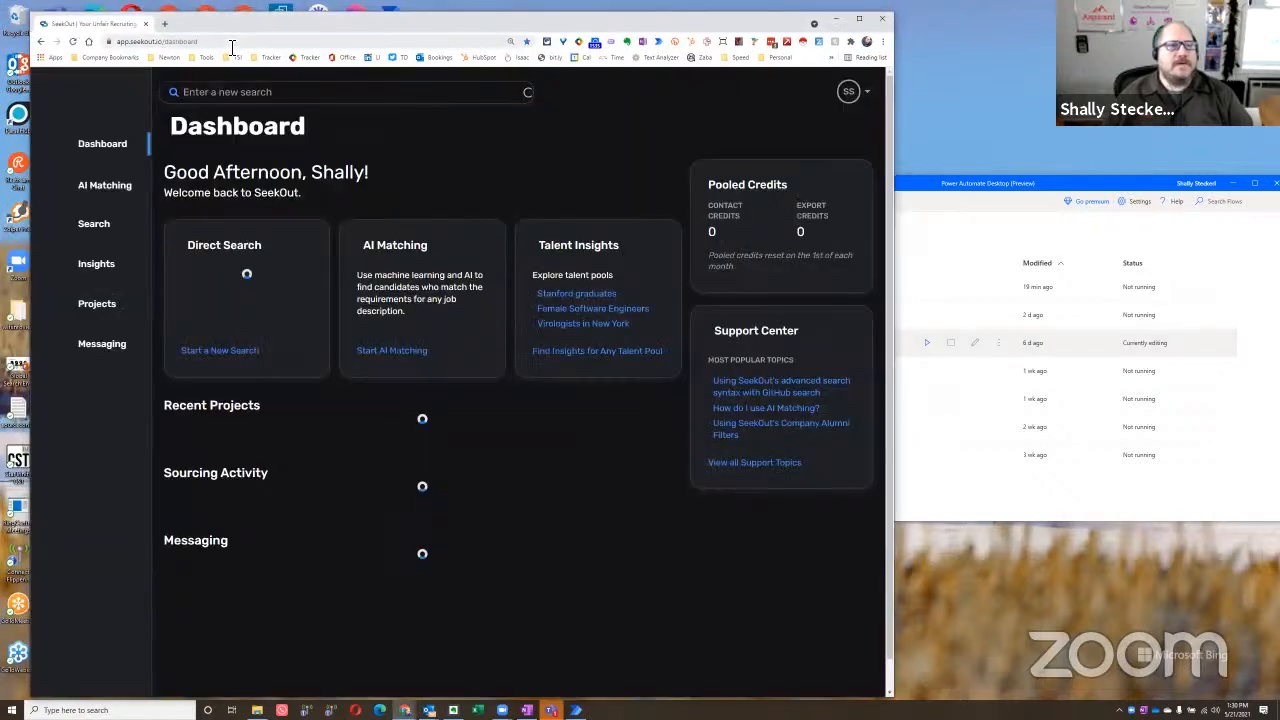
left_click(231, 45)
key("ctrl+c")
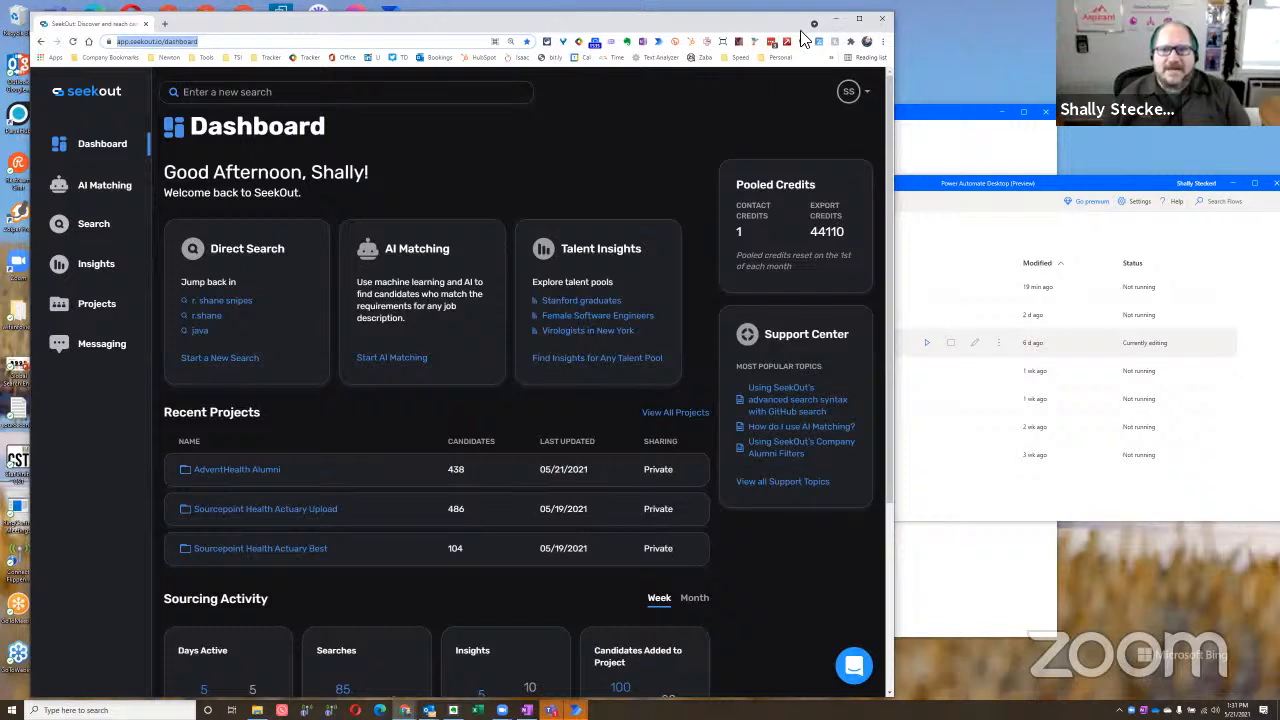
left_click_drag(1075, 184, 807, 102)
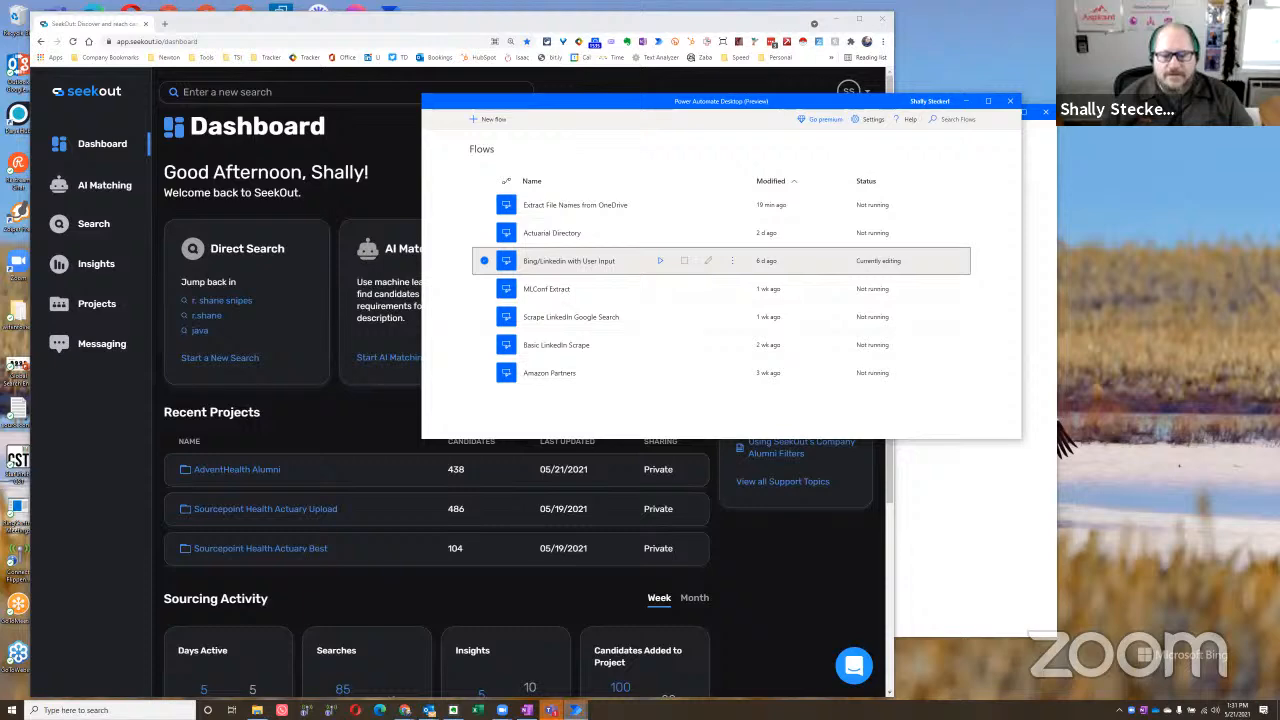
Step: Open the Bing/LinkedIn with User Input flow, collapse the Loop, and add Launch new Chrome below it
left_click(610, 678)
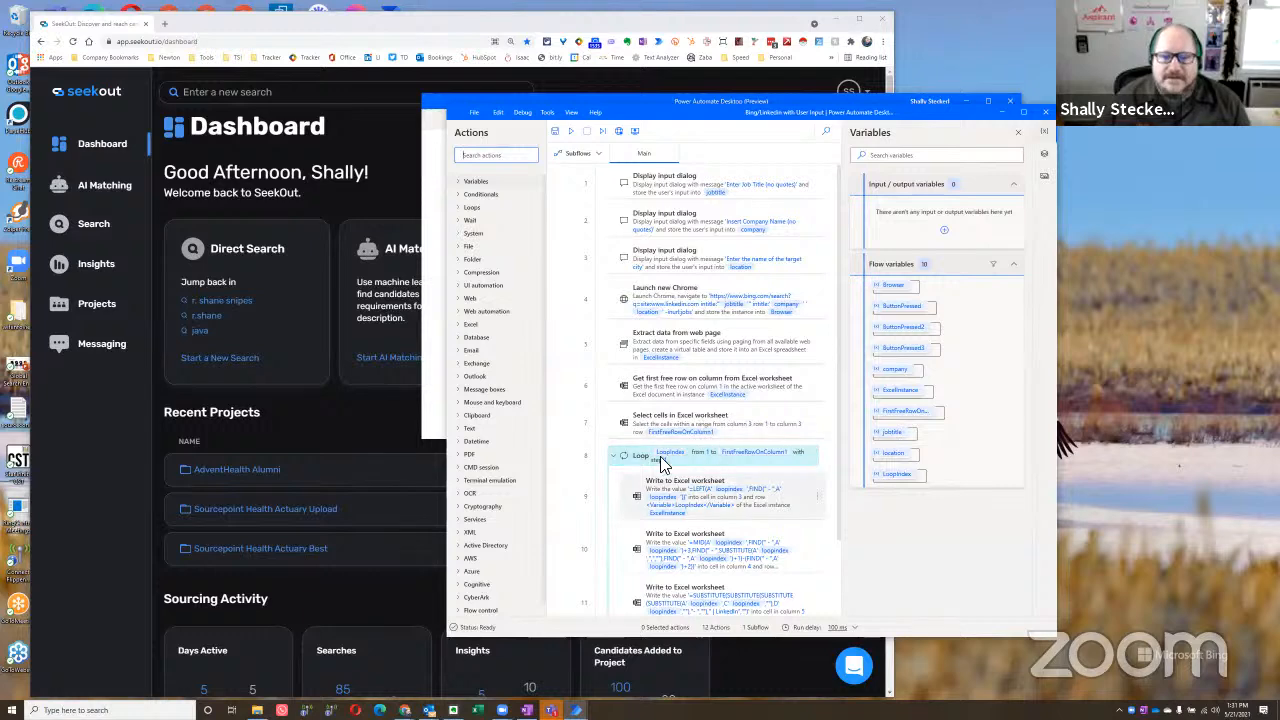
scroll(670, 490, "down", 2)
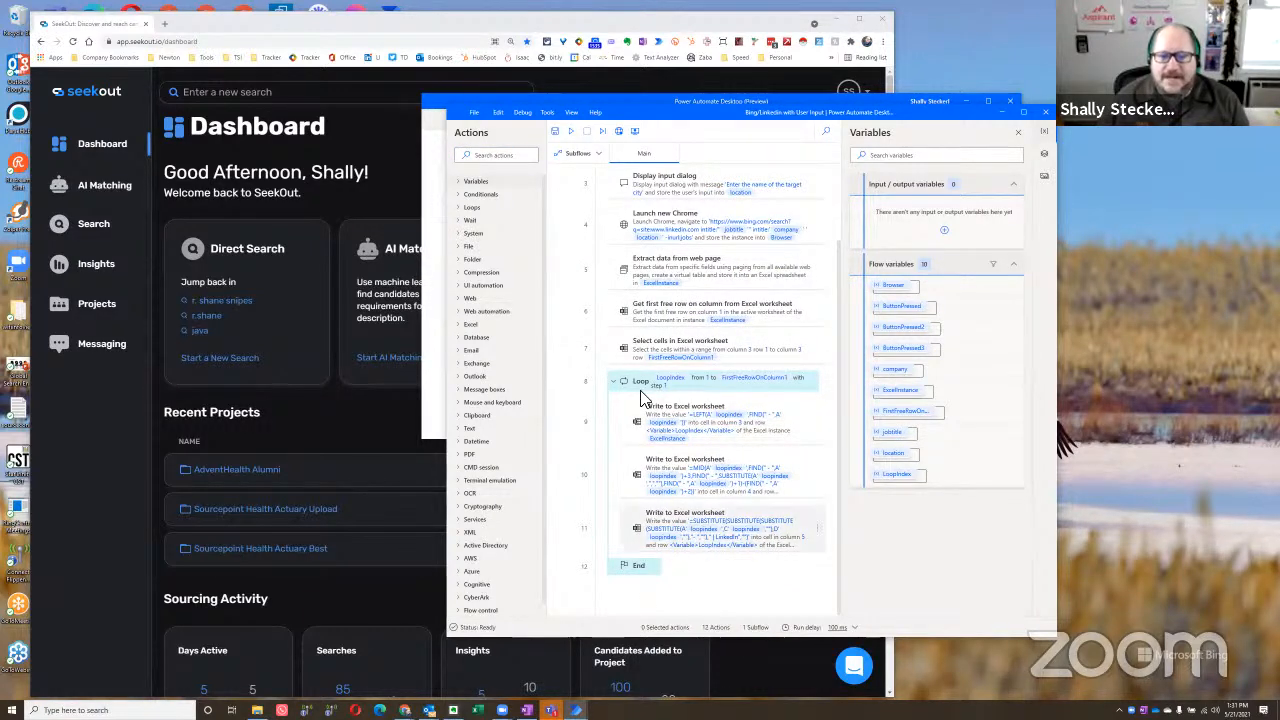
left_click(612, 381)
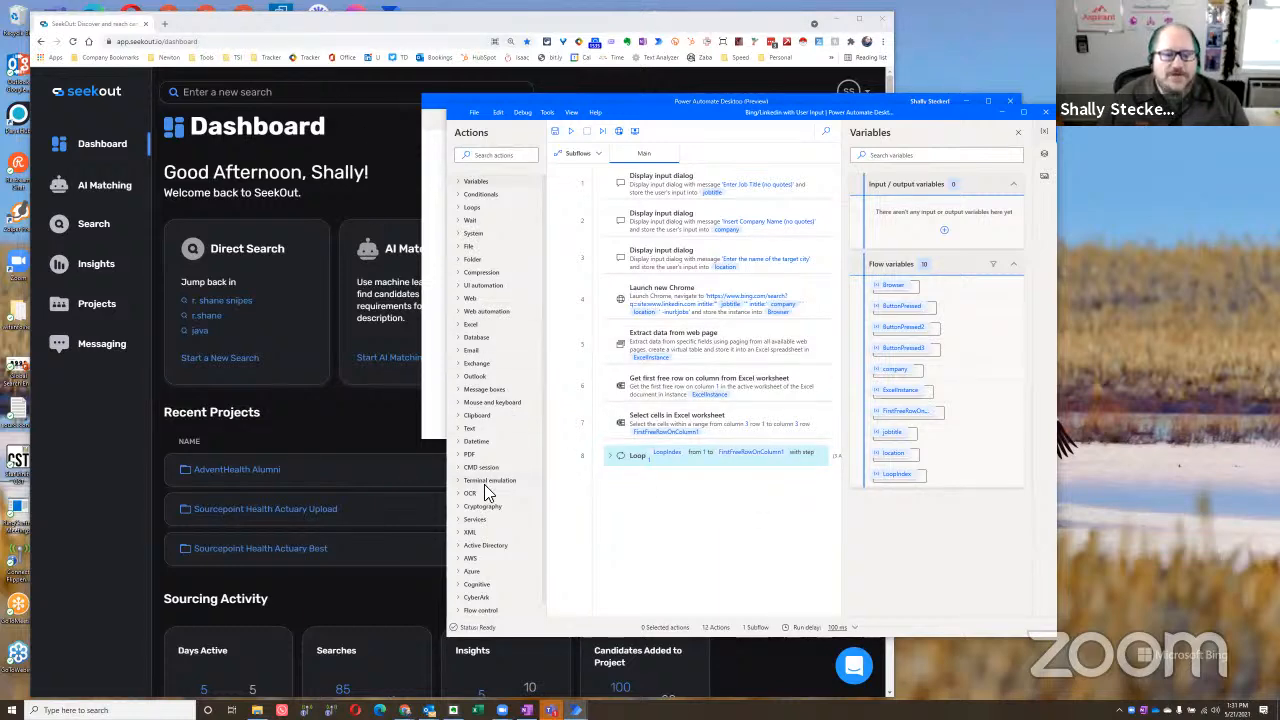
scroll(494, 530, "down", 1)
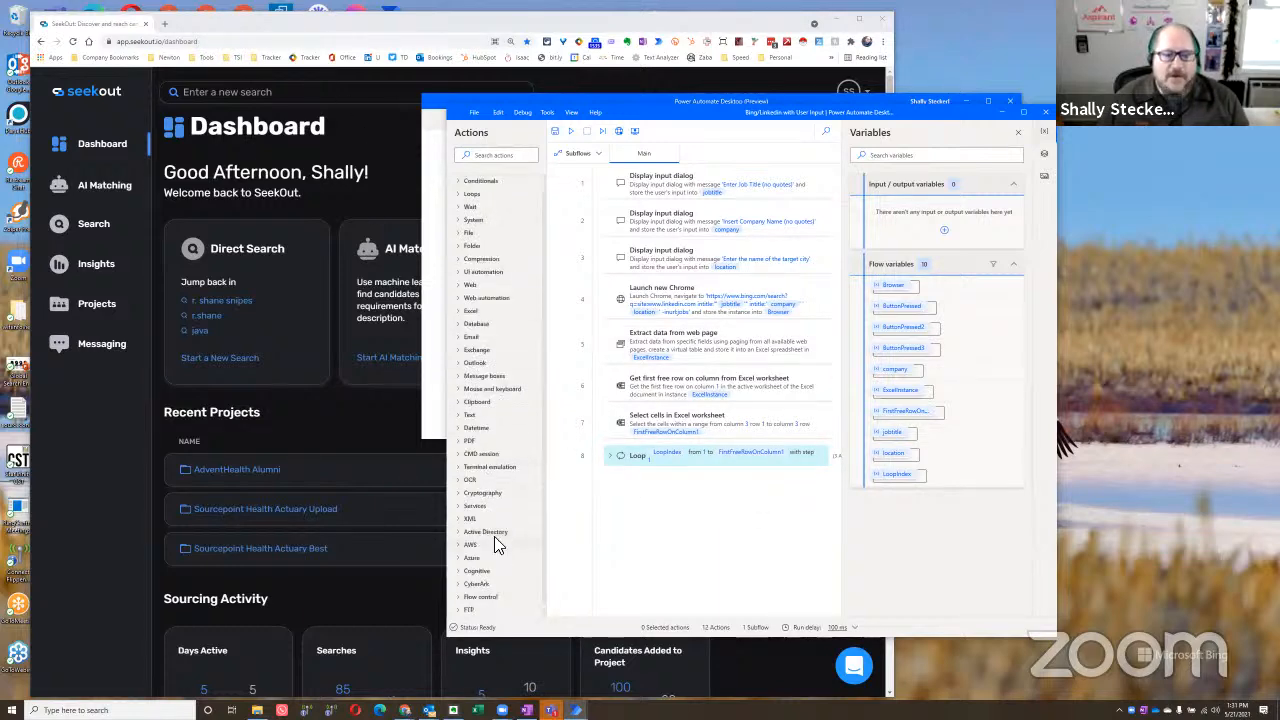
left_click(462, 286)
left_click(462, 287)
left_click(463, 298)
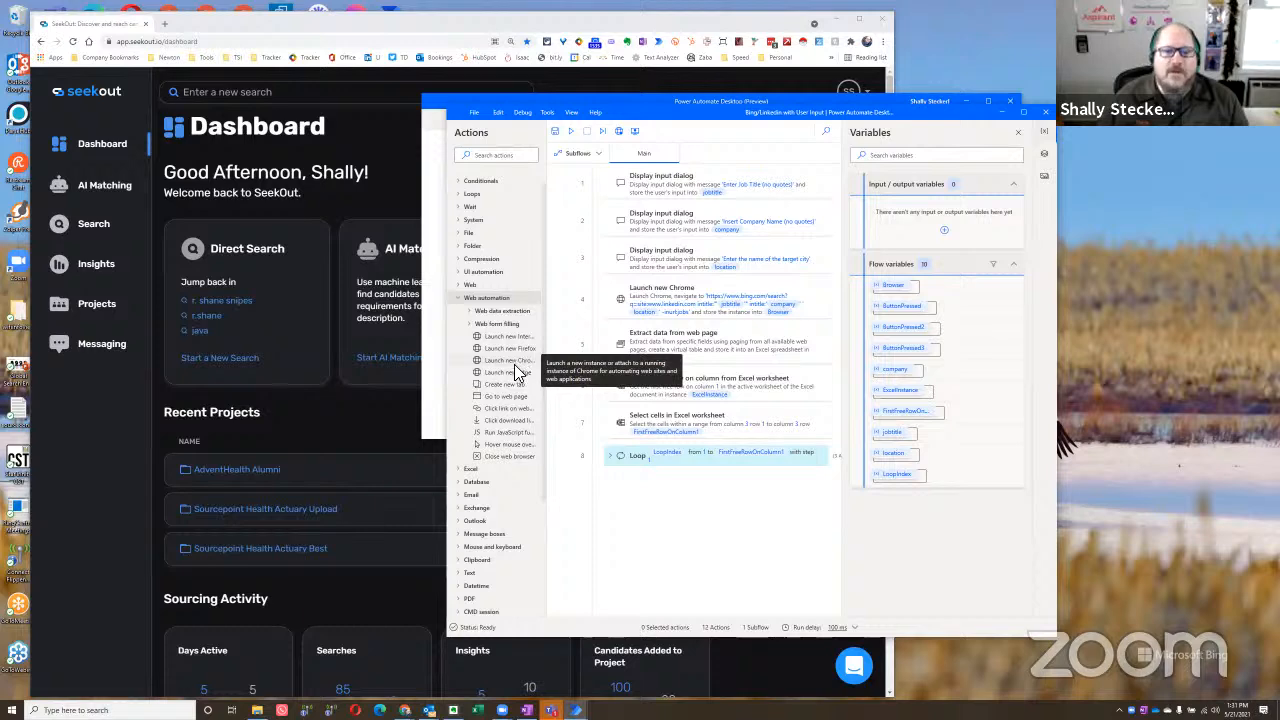
left_click_drag(510, 362, 700, 516)
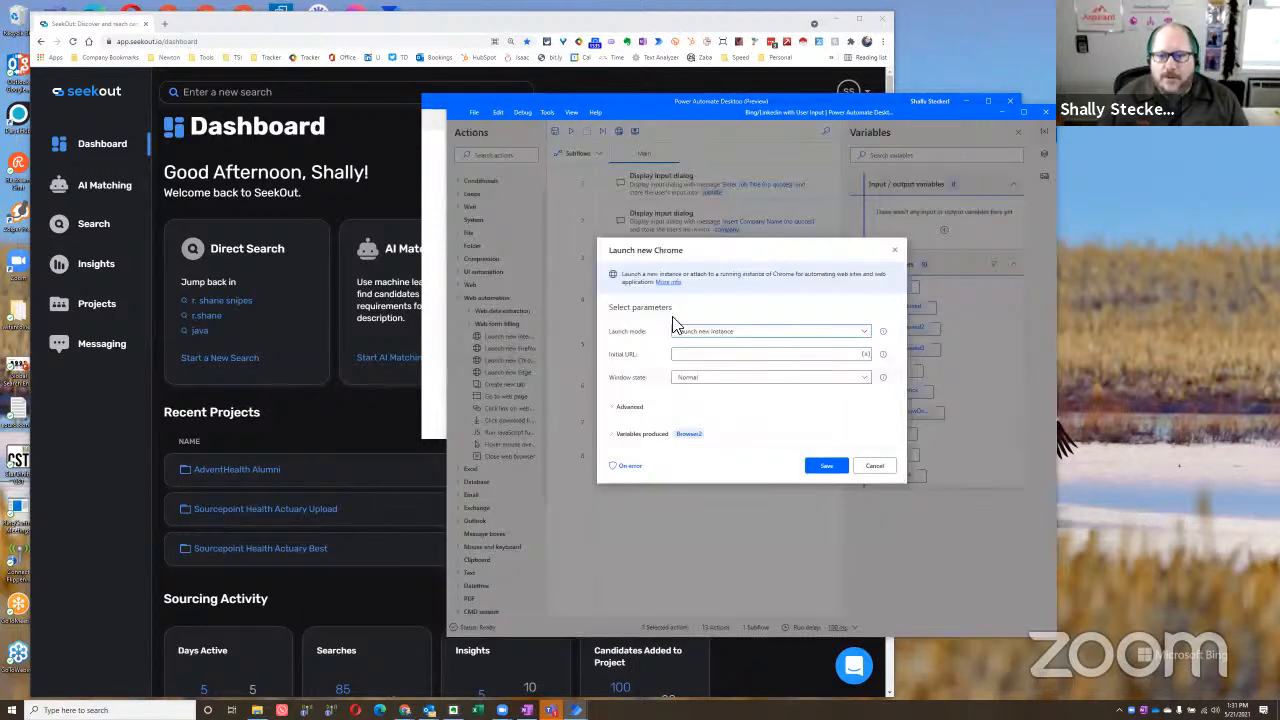
Step: Set the Chrome step to attach to a running instance by URL, pasting the SeekOut dashboard address
left_click(718, 331)
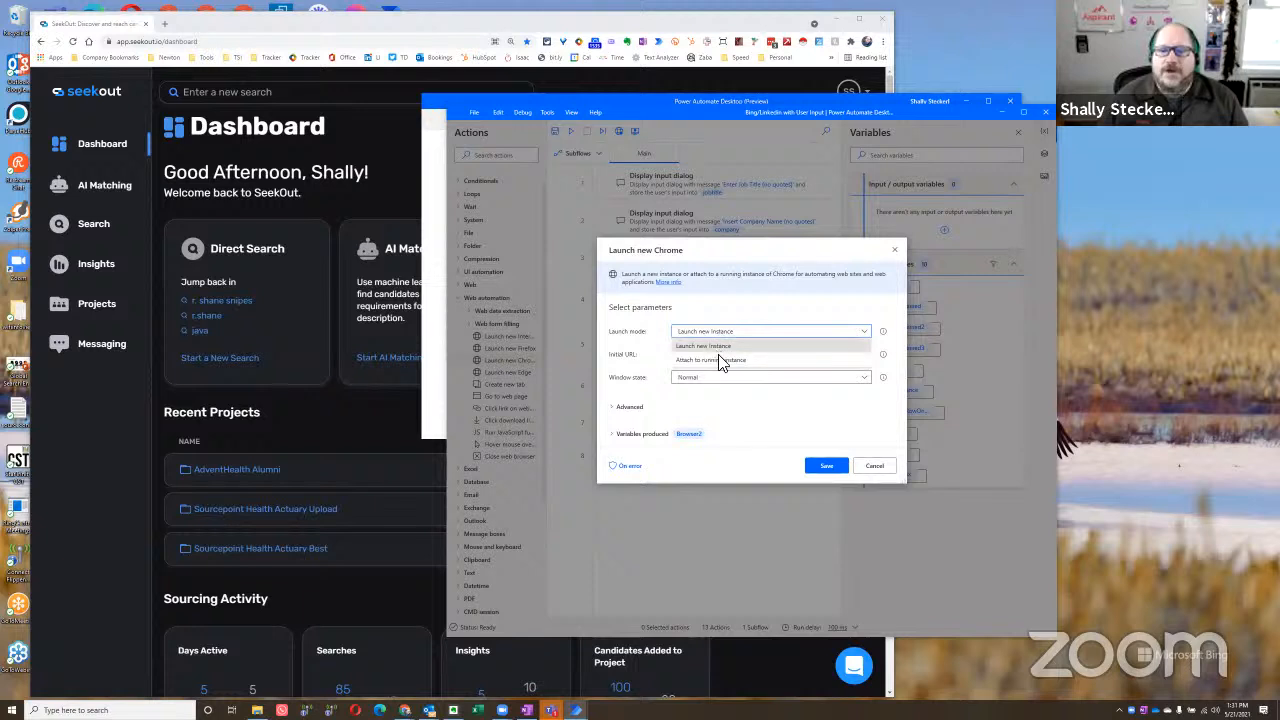
left_click(727, 360)
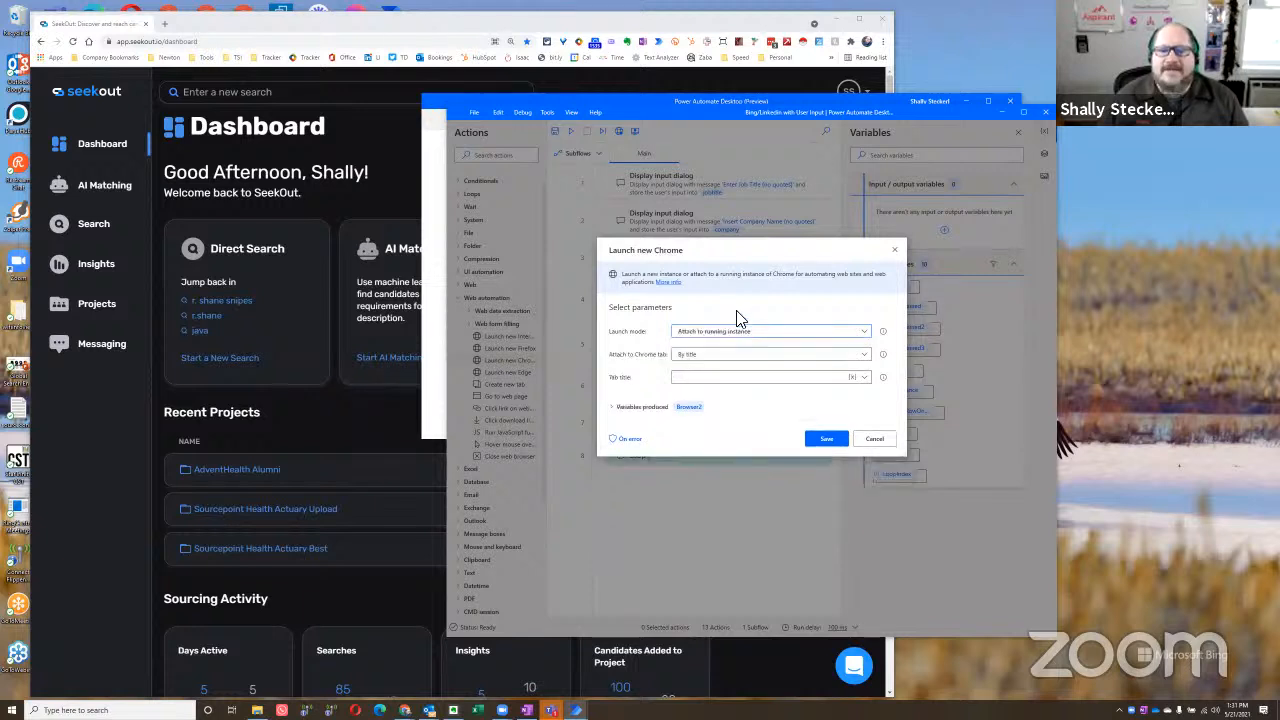
left_click(697, 355)
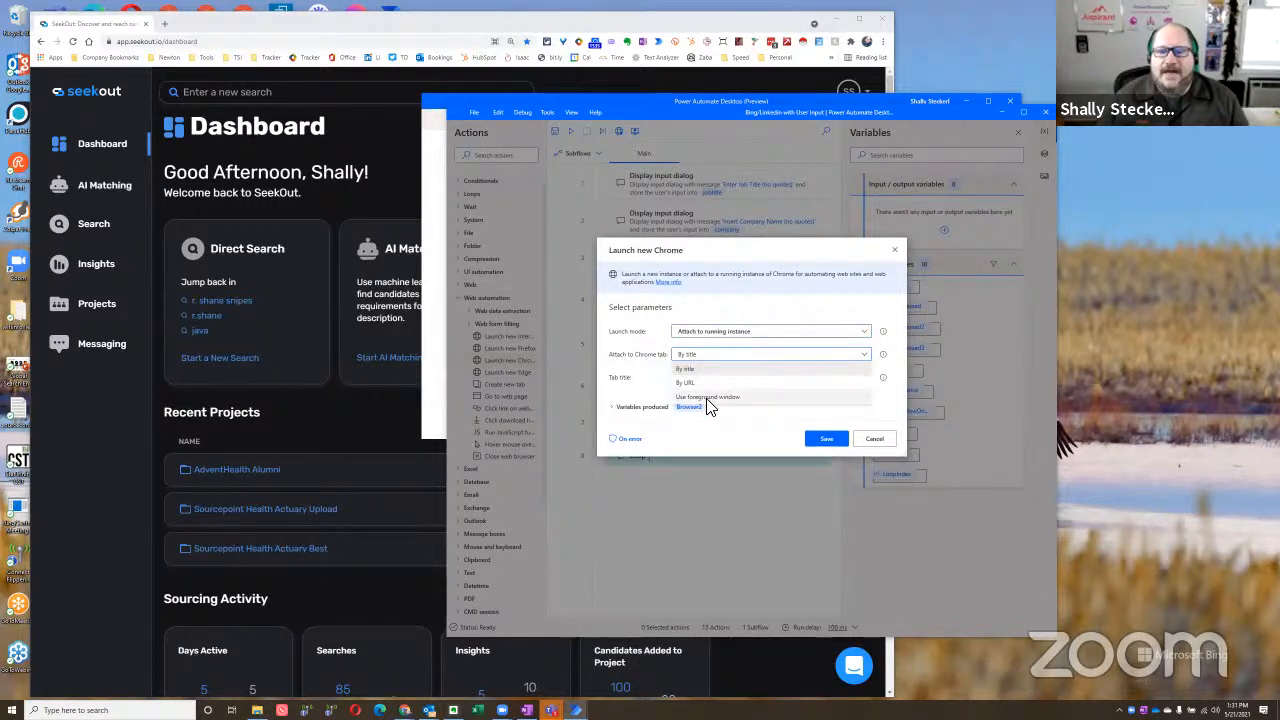
left_click(728, 385)
left_click(711, 380)
key("ctrl+v")
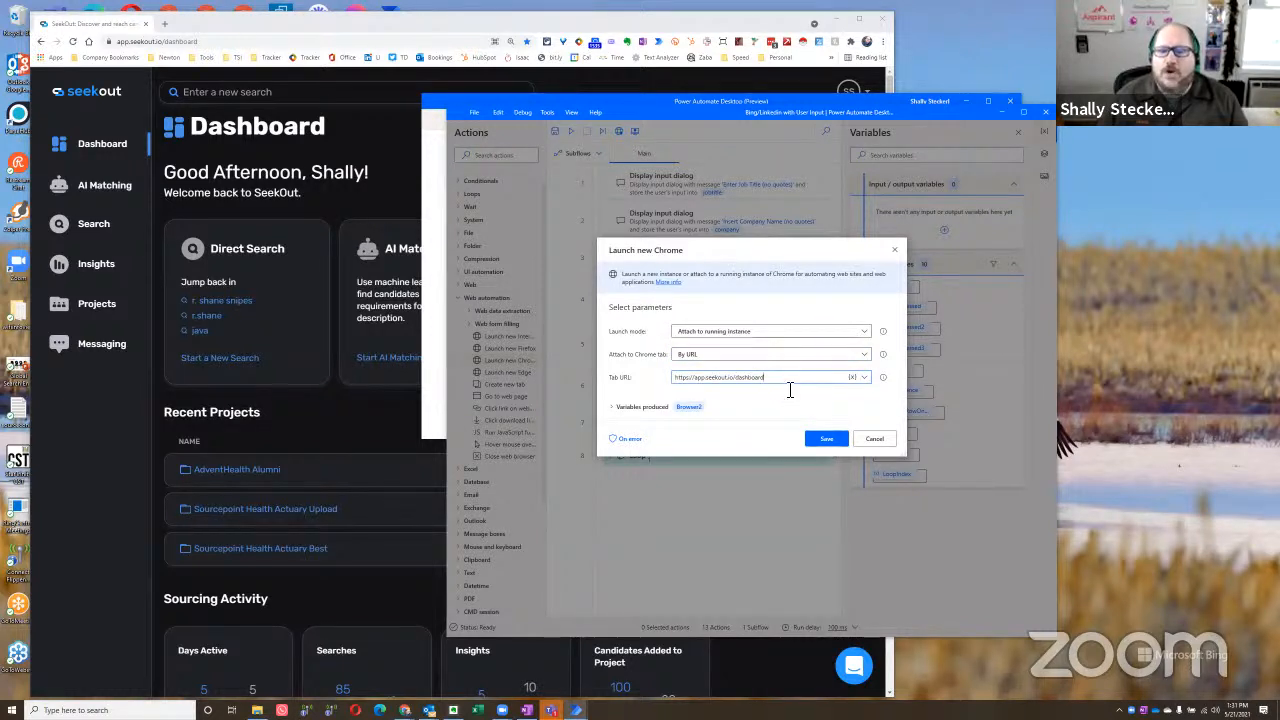
Step: Rename the produced browser variable from Browser2 to seekout and save the step
left_click(700, 410)
left_click(686, 427)
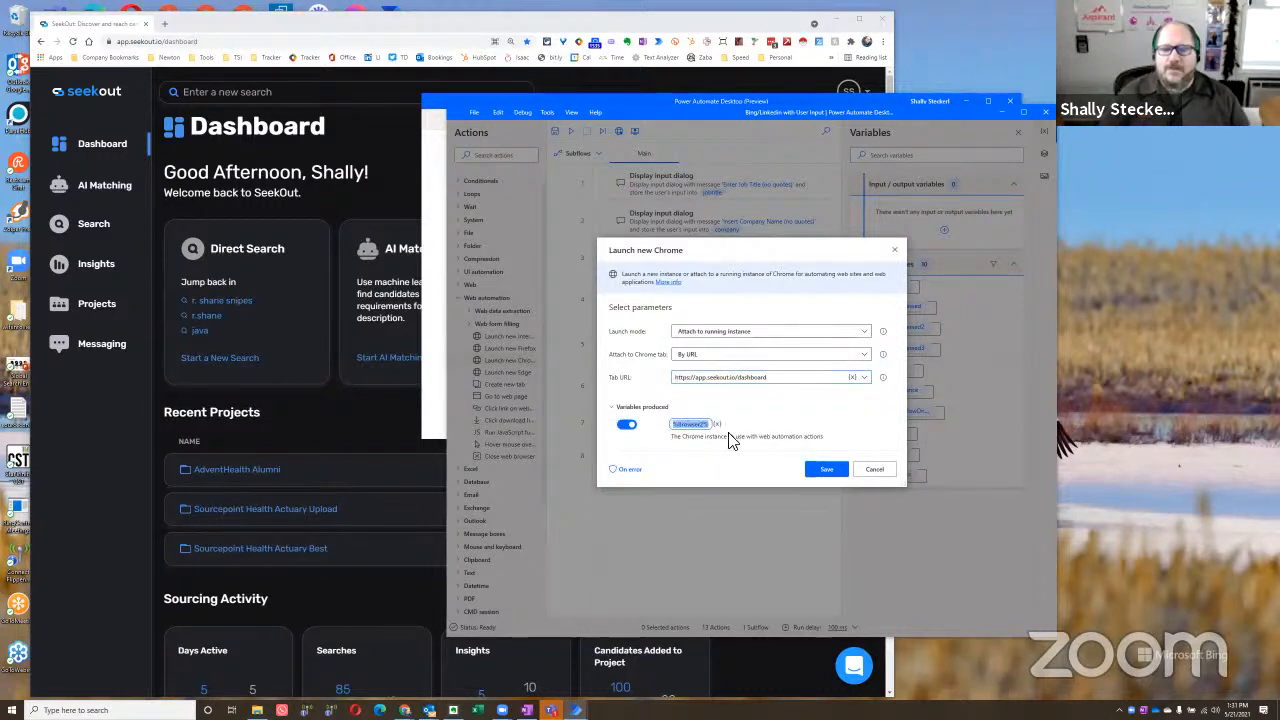
key("Right")
key("Left")
key("ctrl+shift+Left")
type("seekout")
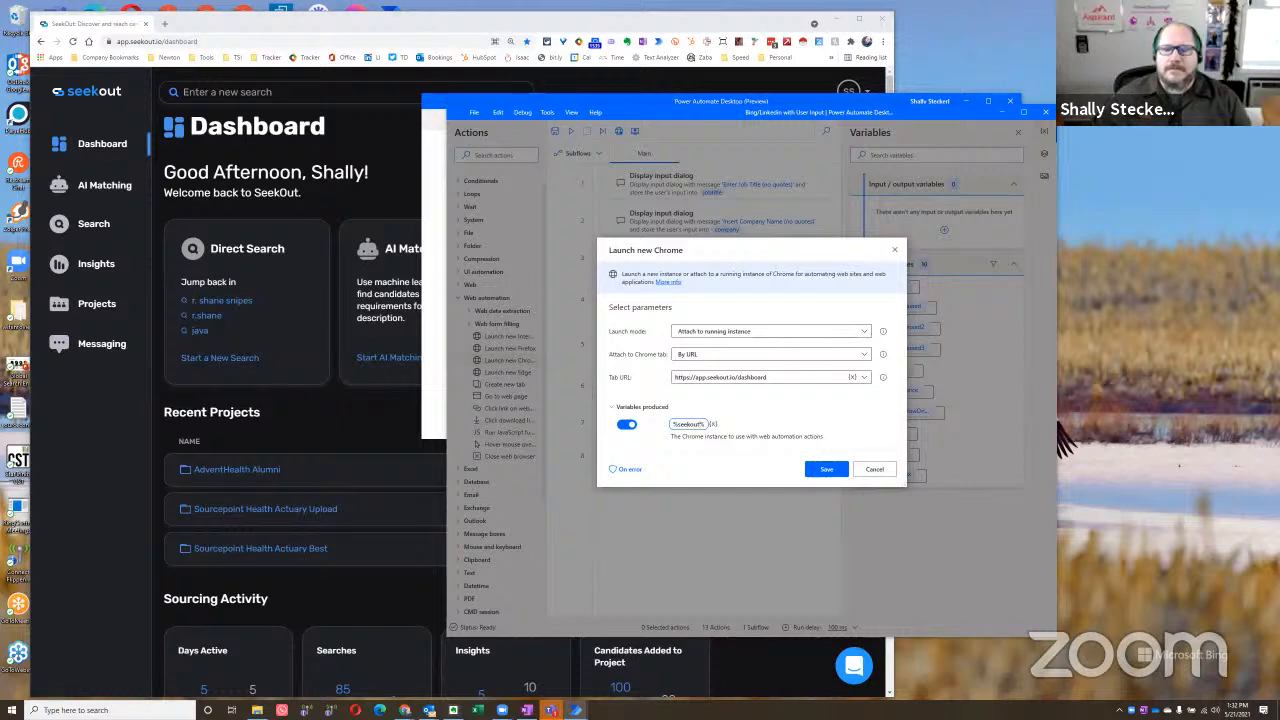
left_click(828, 469)
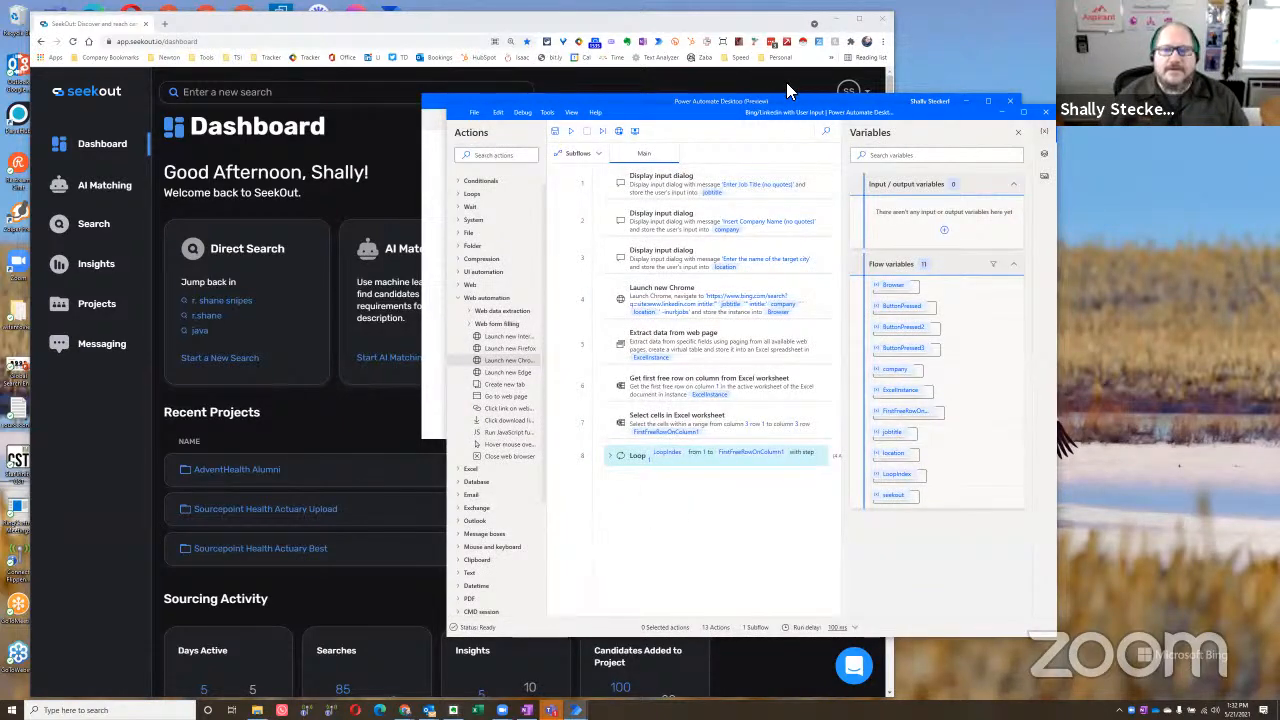
left_click_drag(685, 117, 1045, 77)
Step: Move the Launch new Chrome step from inside the Loop to below its End, then collapse the Loop
left_click(822, 570)
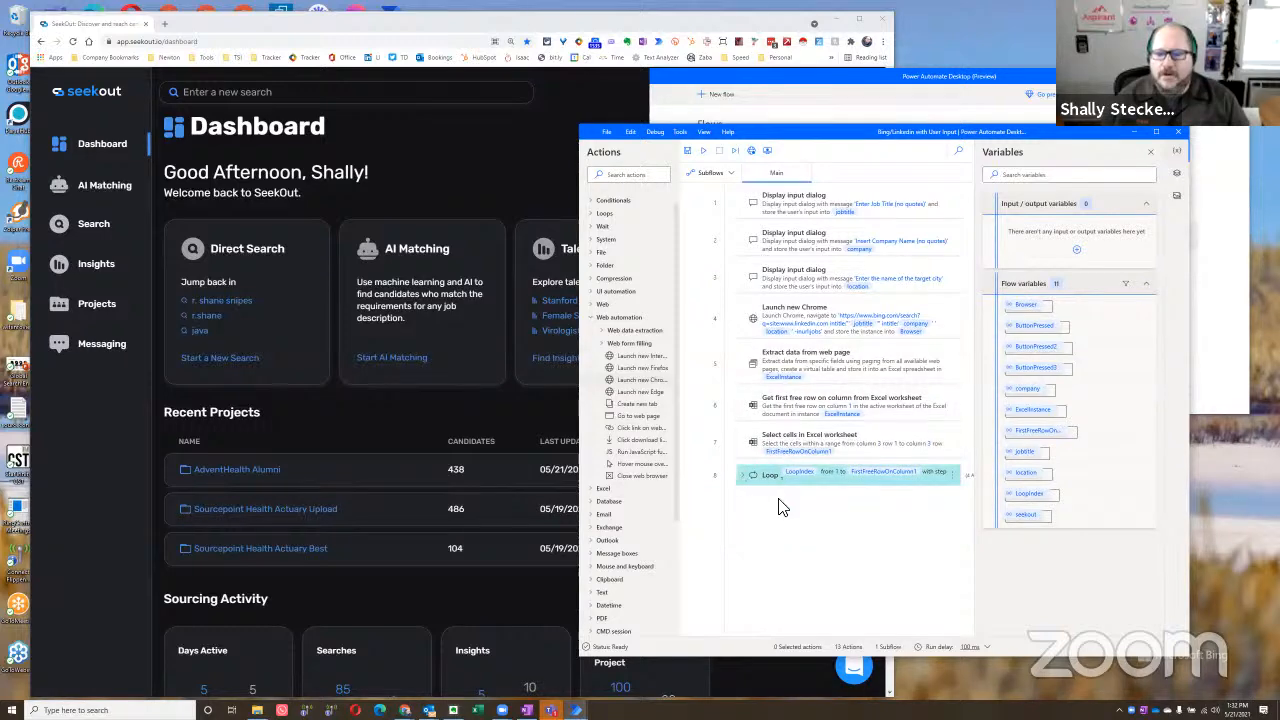
left_click(746, 476)
scroll(848, 513, "down", 2)
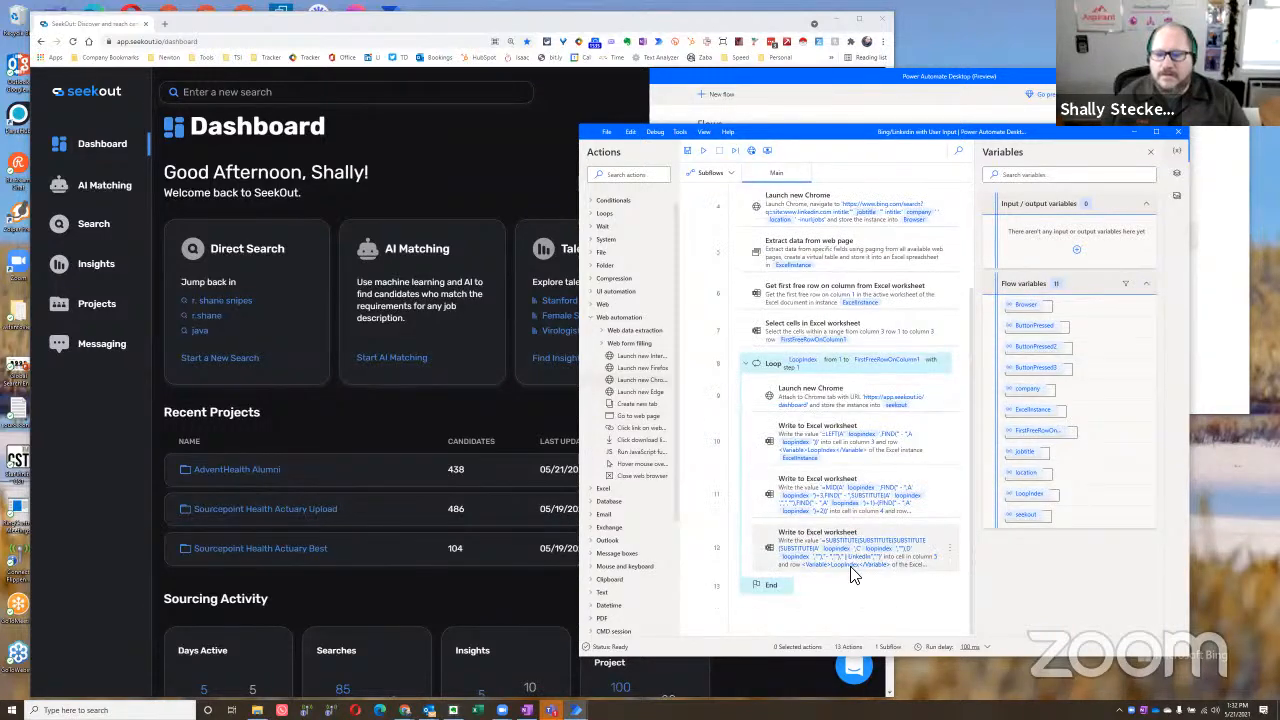
left_click_drag(846, 406, 795, 616)
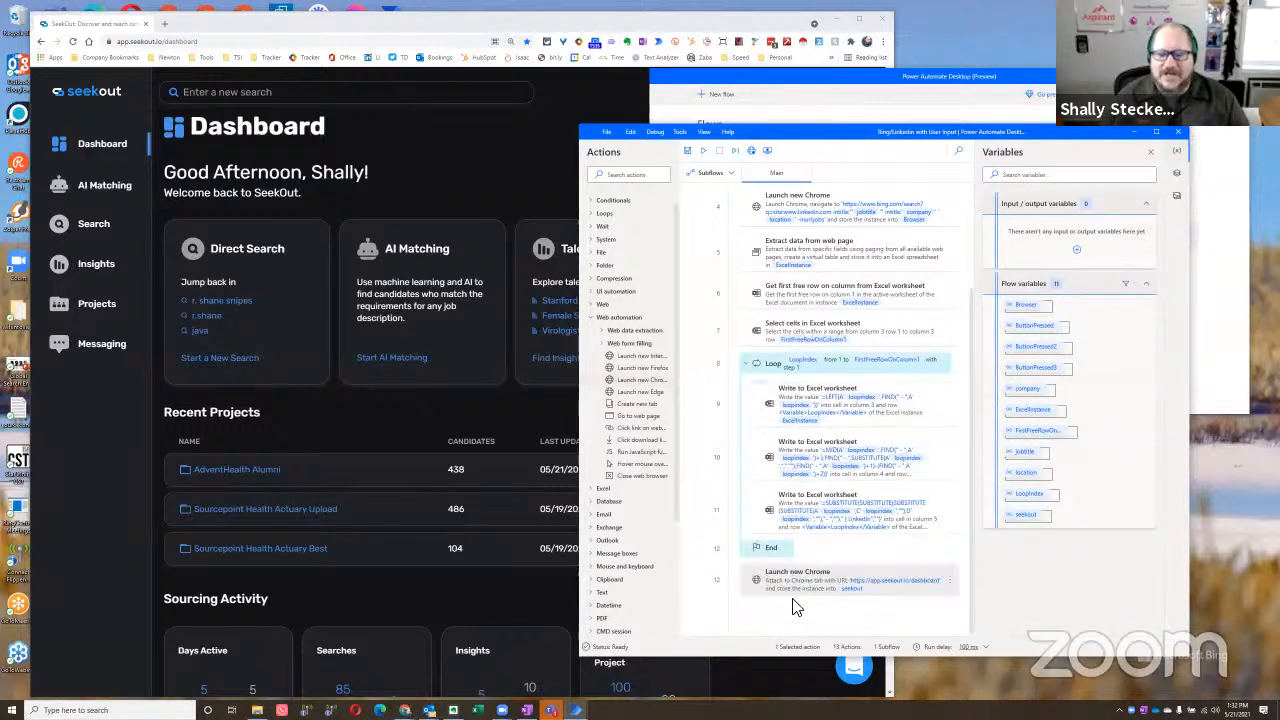
left_click(748, 363)
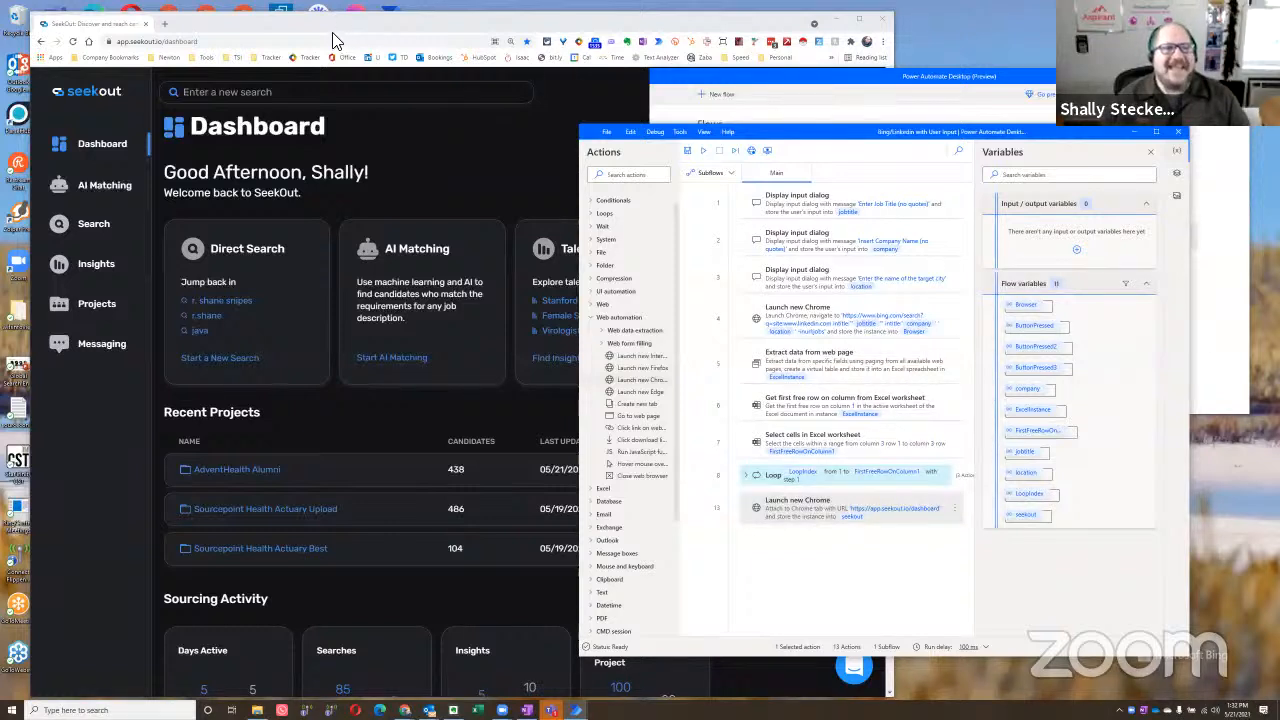
left_click(570, 70)
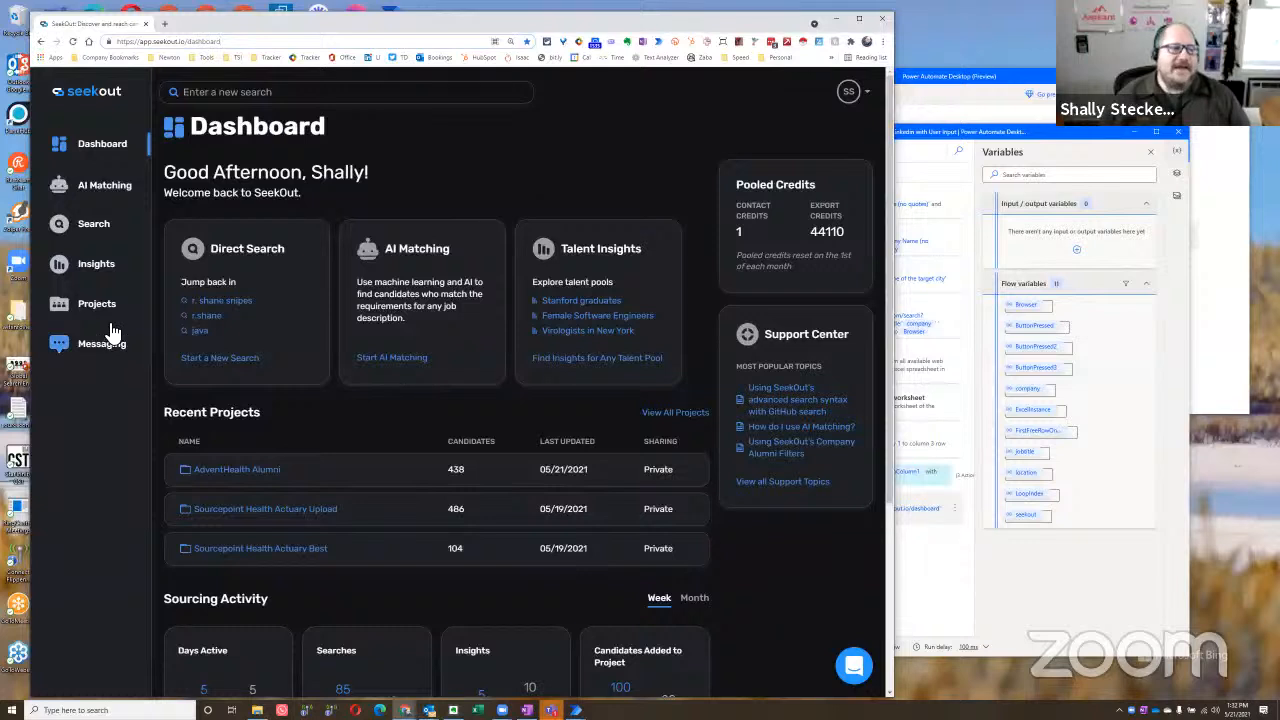
Step: Open View All Projects from the Projects sidebar and choose Create New
mouse_move(90, 313)
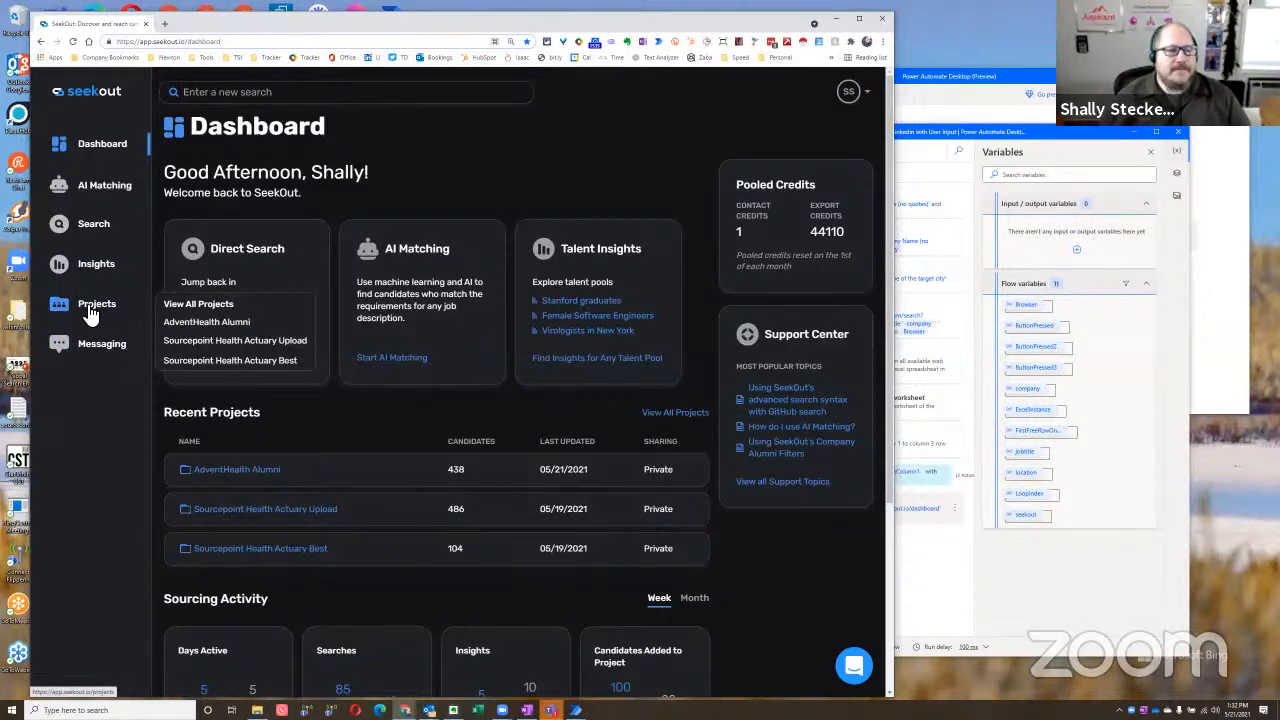
left_click(195, 312)
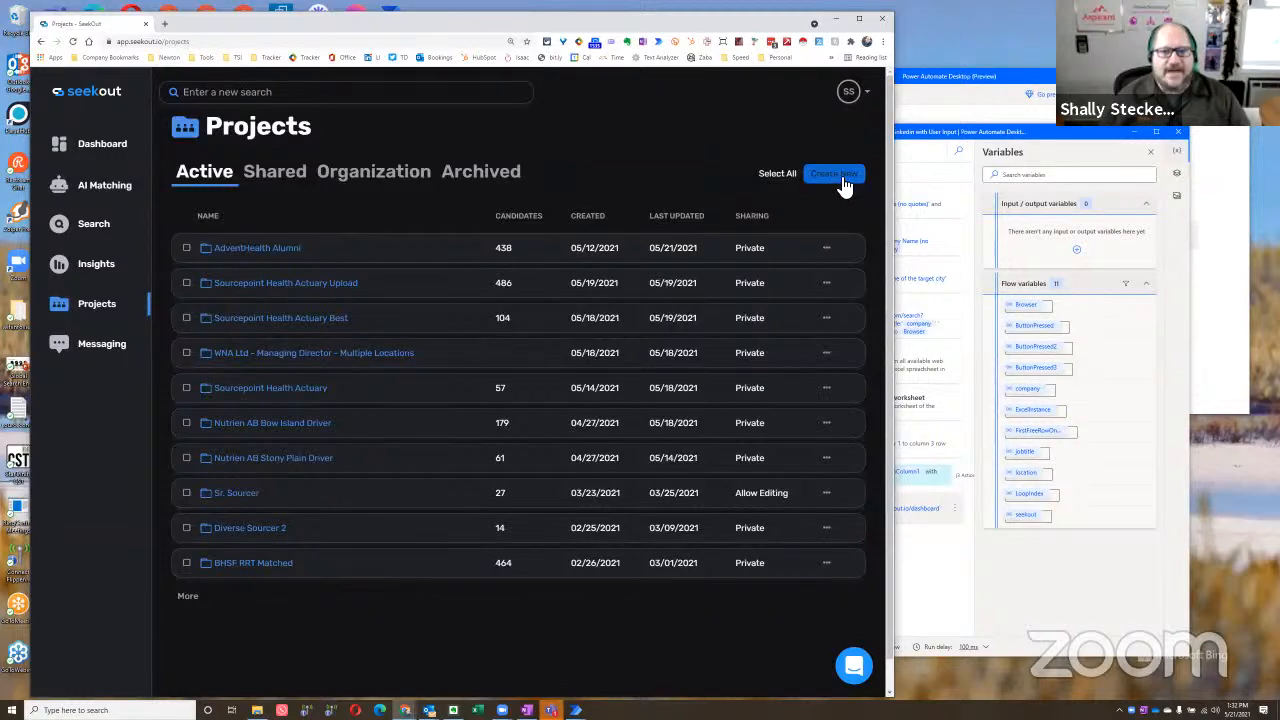
left_click(840, 178)
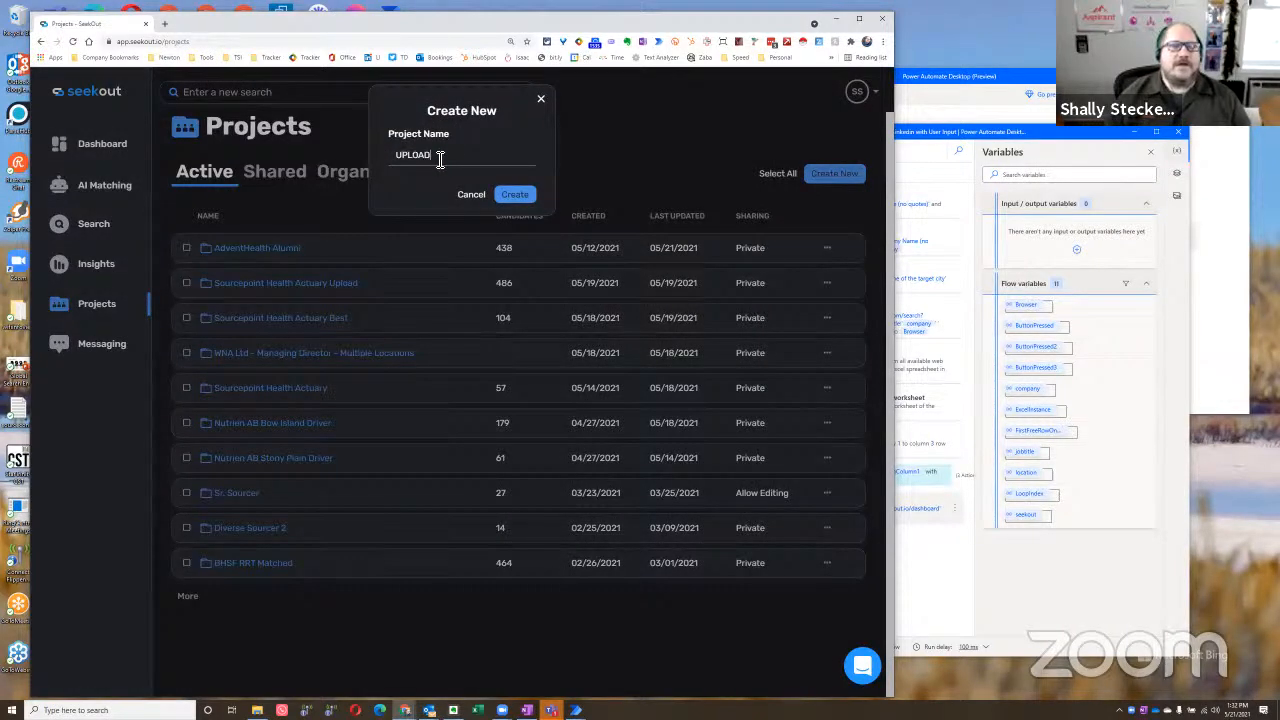
Step: Create the UPLOAD project, open its Candidates page, and cut its address for the flow
left_click(512, 195)
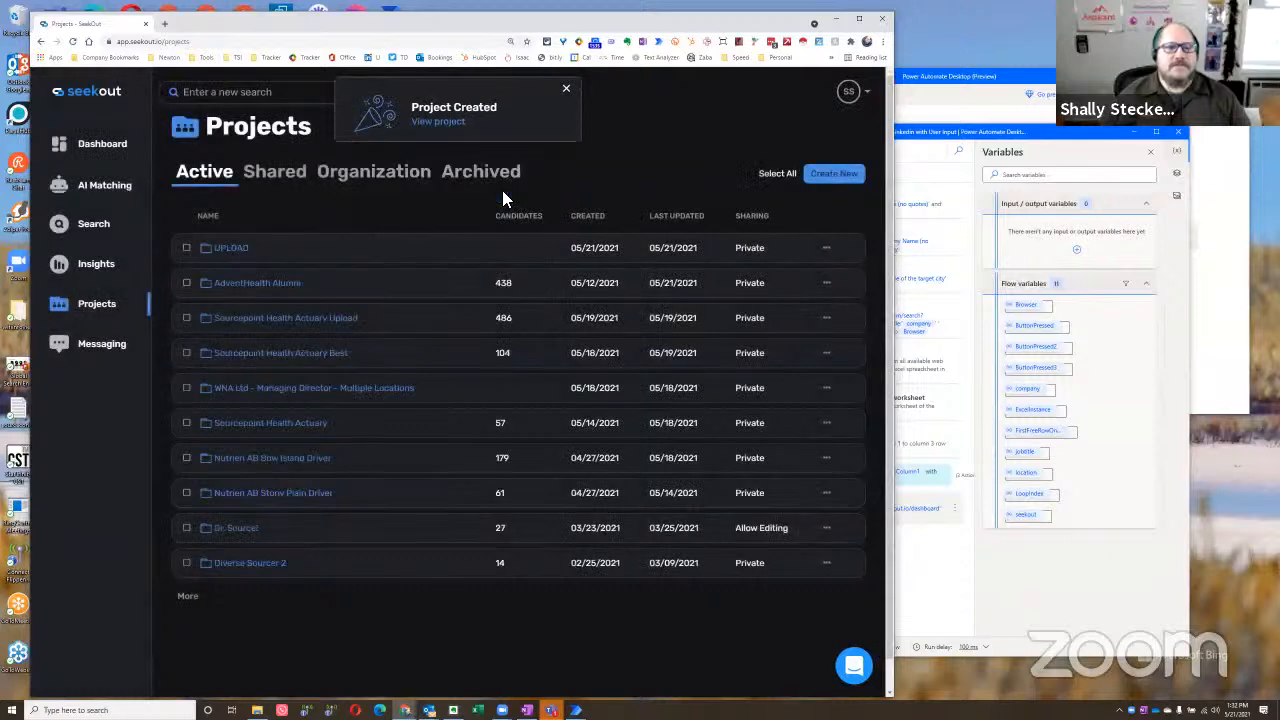
left_click(222, 247)
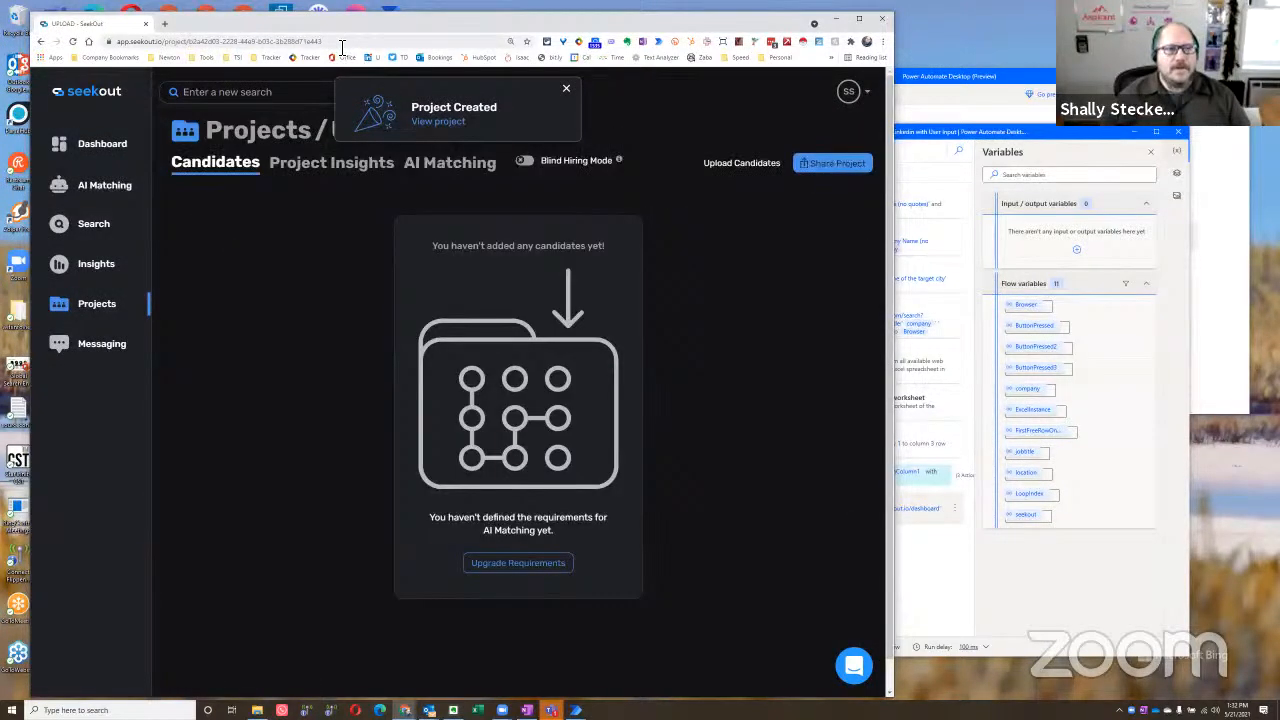
left_click(345, 42)
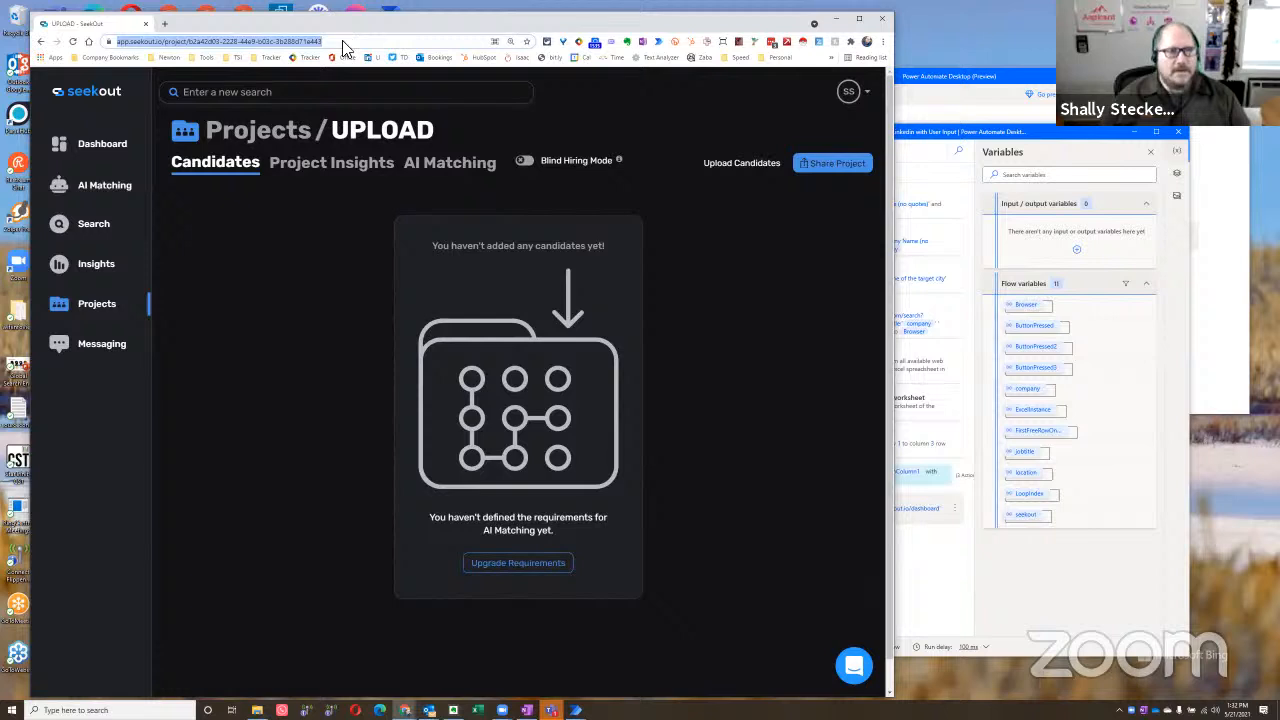
key("BackSpace")
left_click(926, 584)
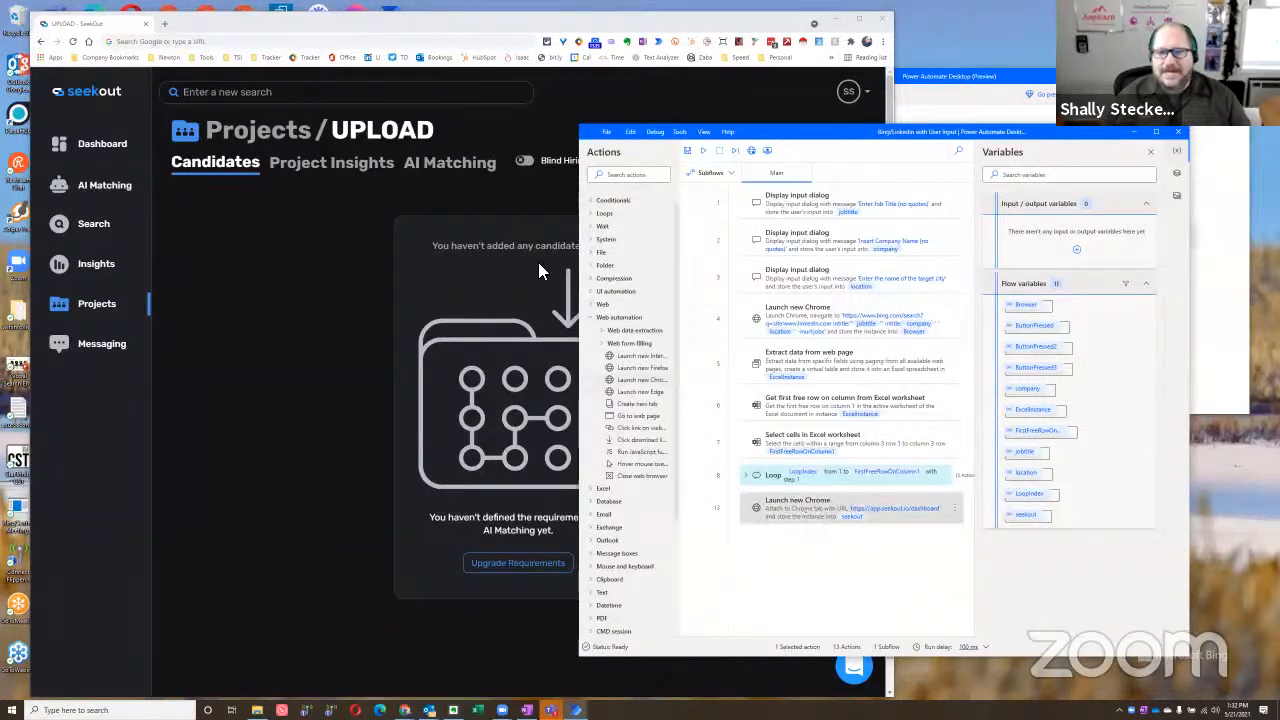
Step: Replace the Chrome step's tab URL with the UPLOAD project address, then run the flow from that step
left_click(250, 347)
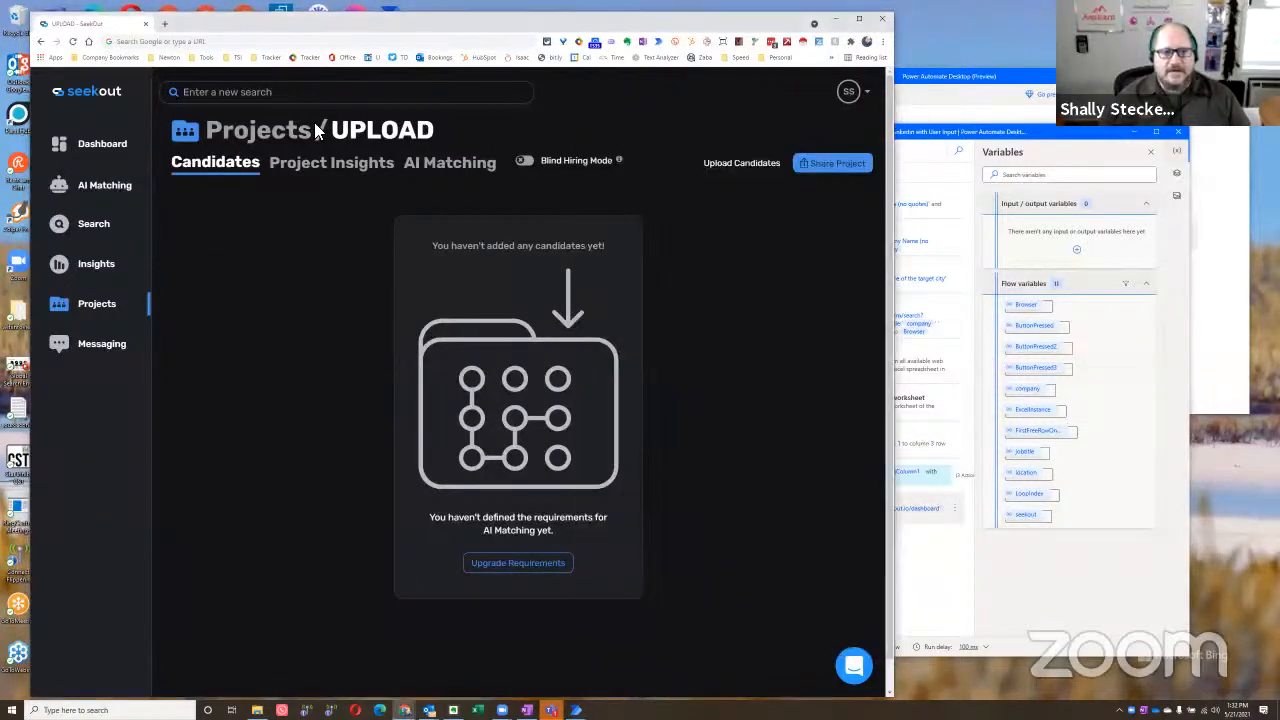
left_click(899, 495)
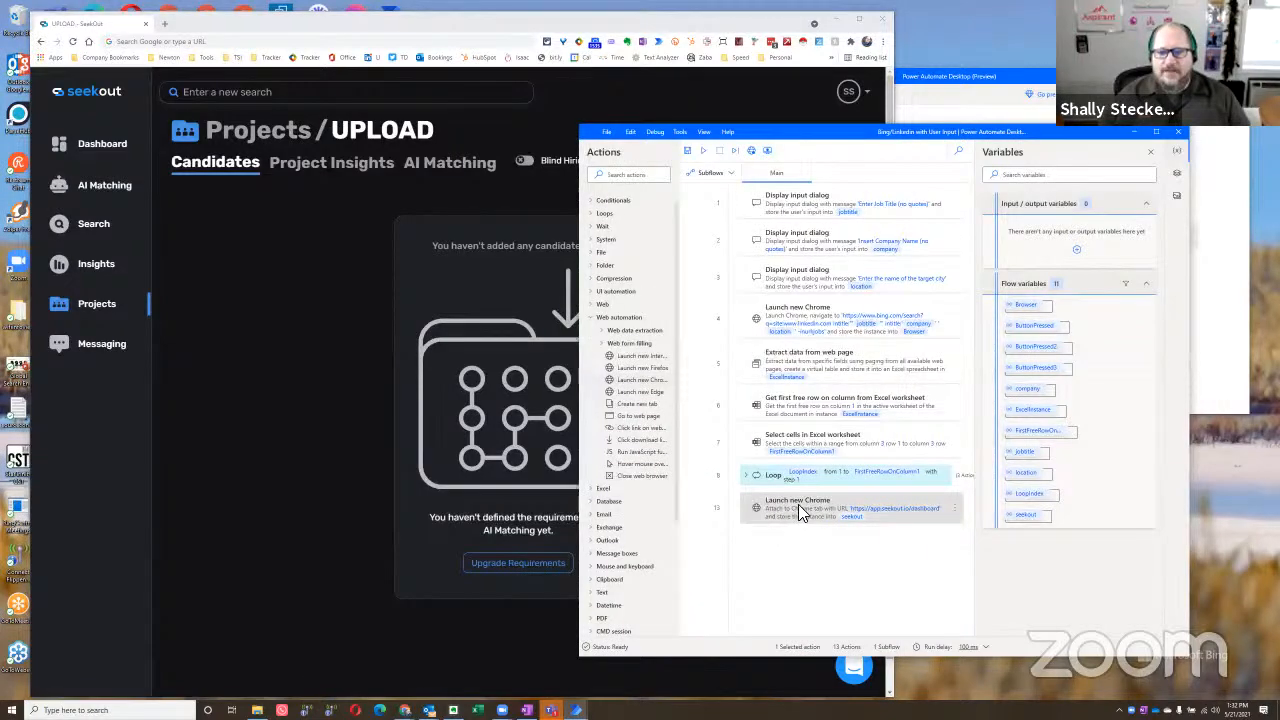
double_click(896, 514)
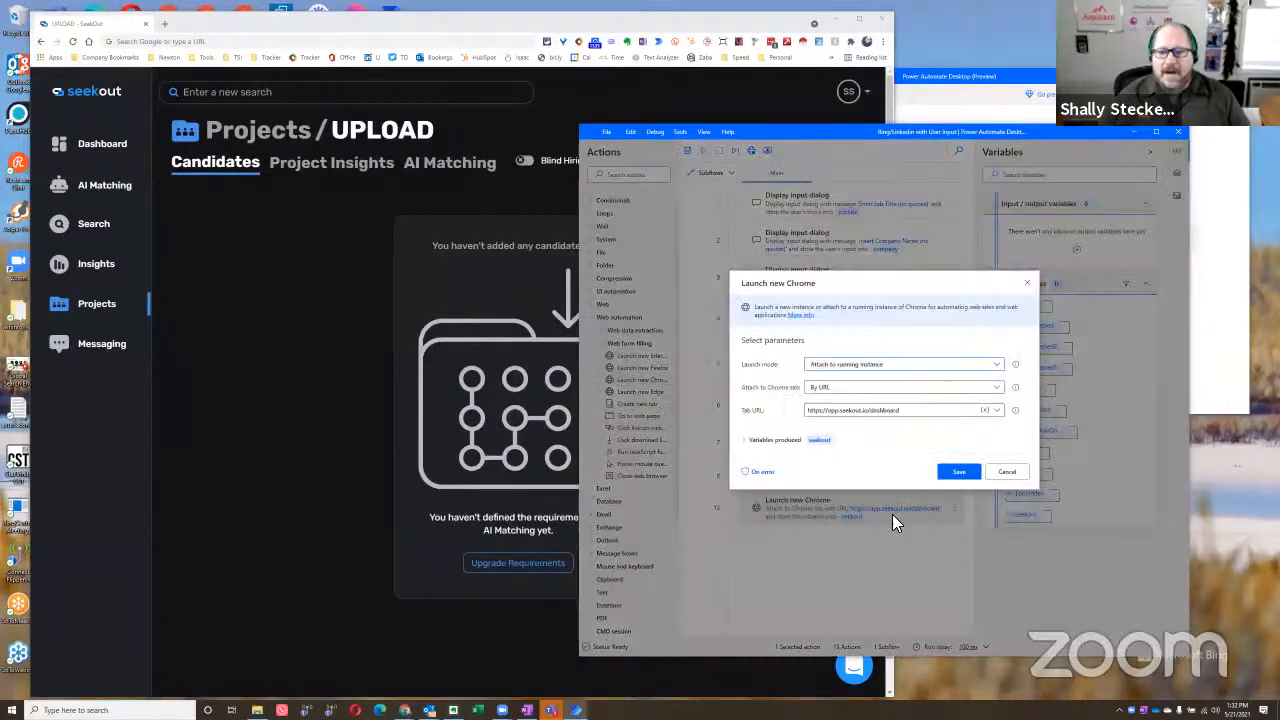
triple_click(914, 410)
type("https://app.seekout.io/project/b2a42d03-2228-44e9-b03c-3b288d7fe443")
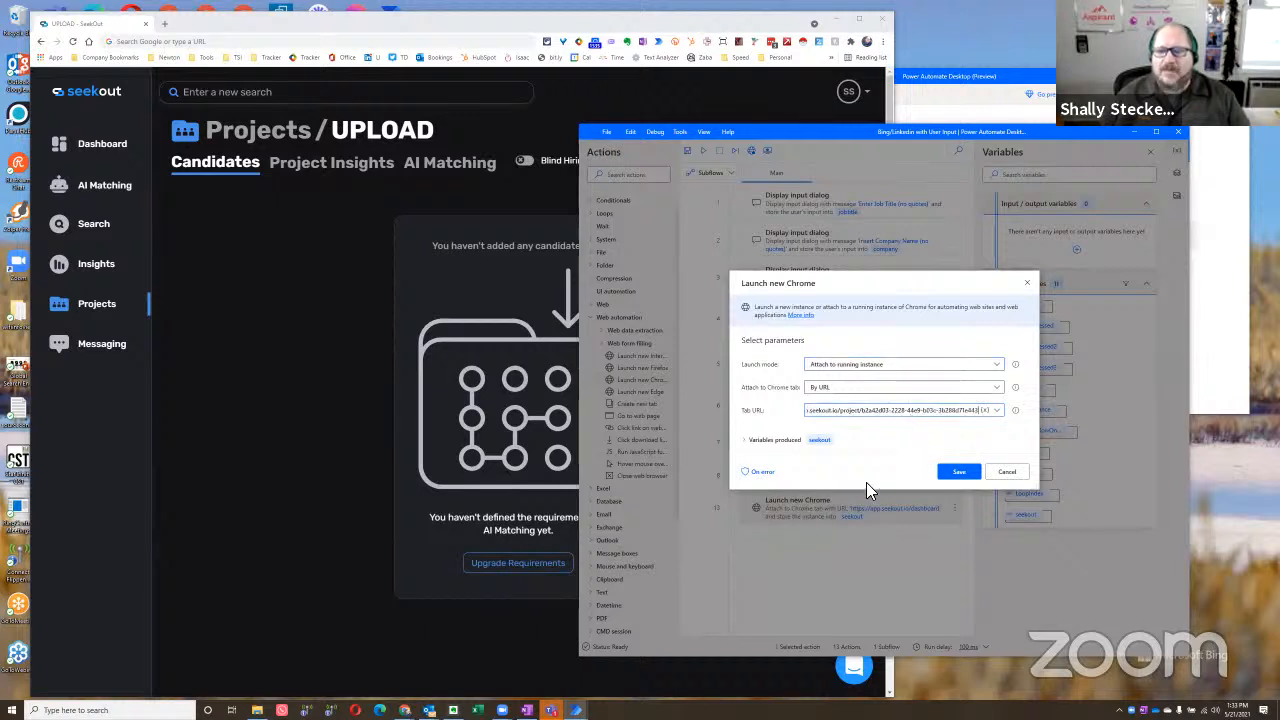
left_click(957, 473)
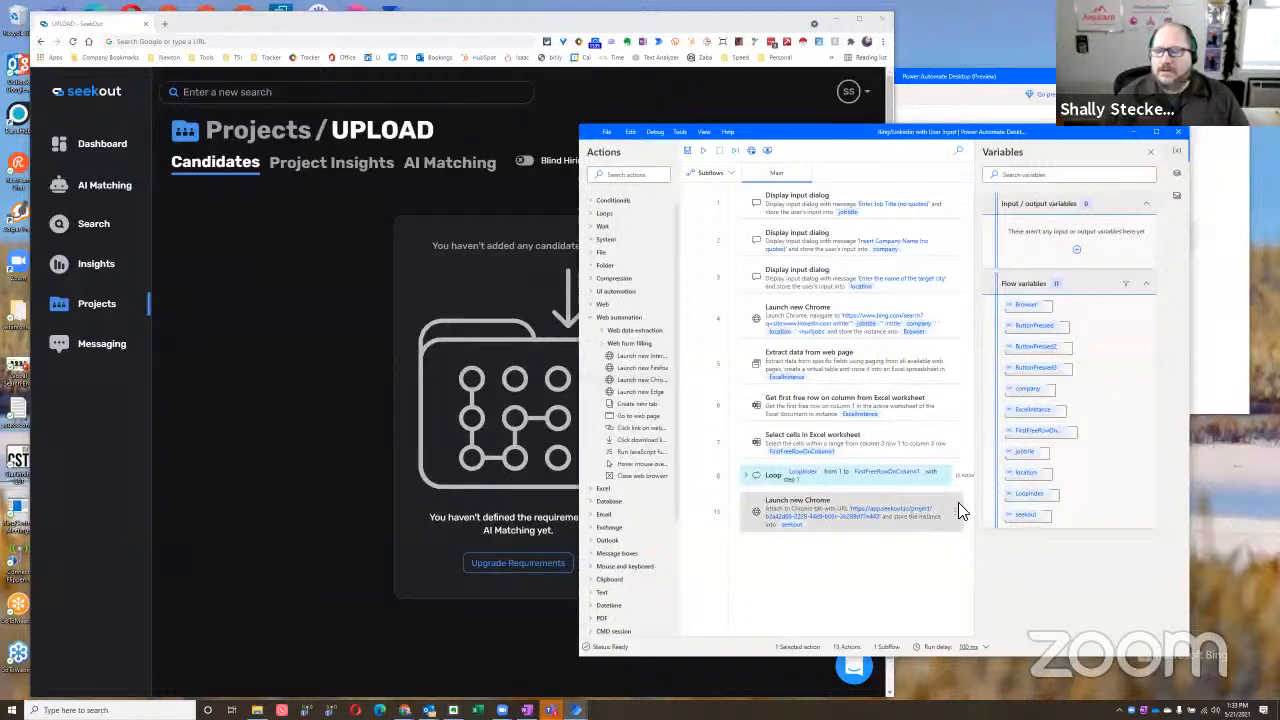
right_click(875, 538)
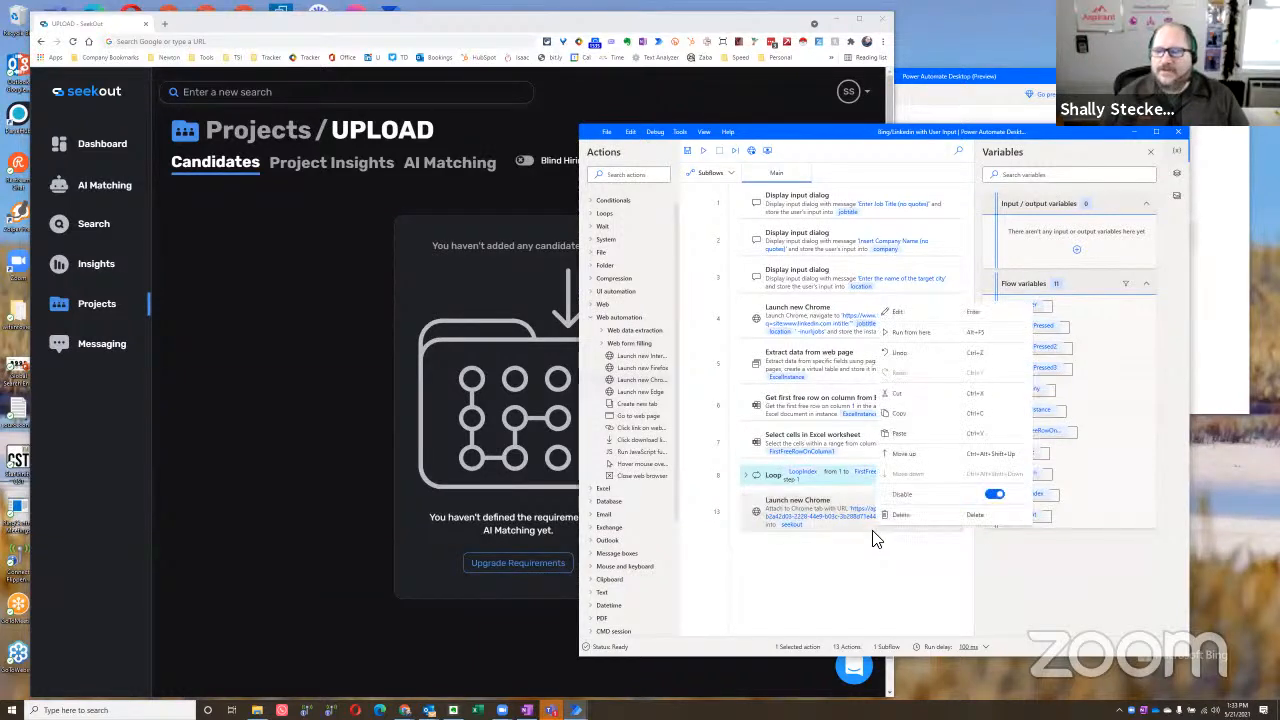
left_click(921, 337)
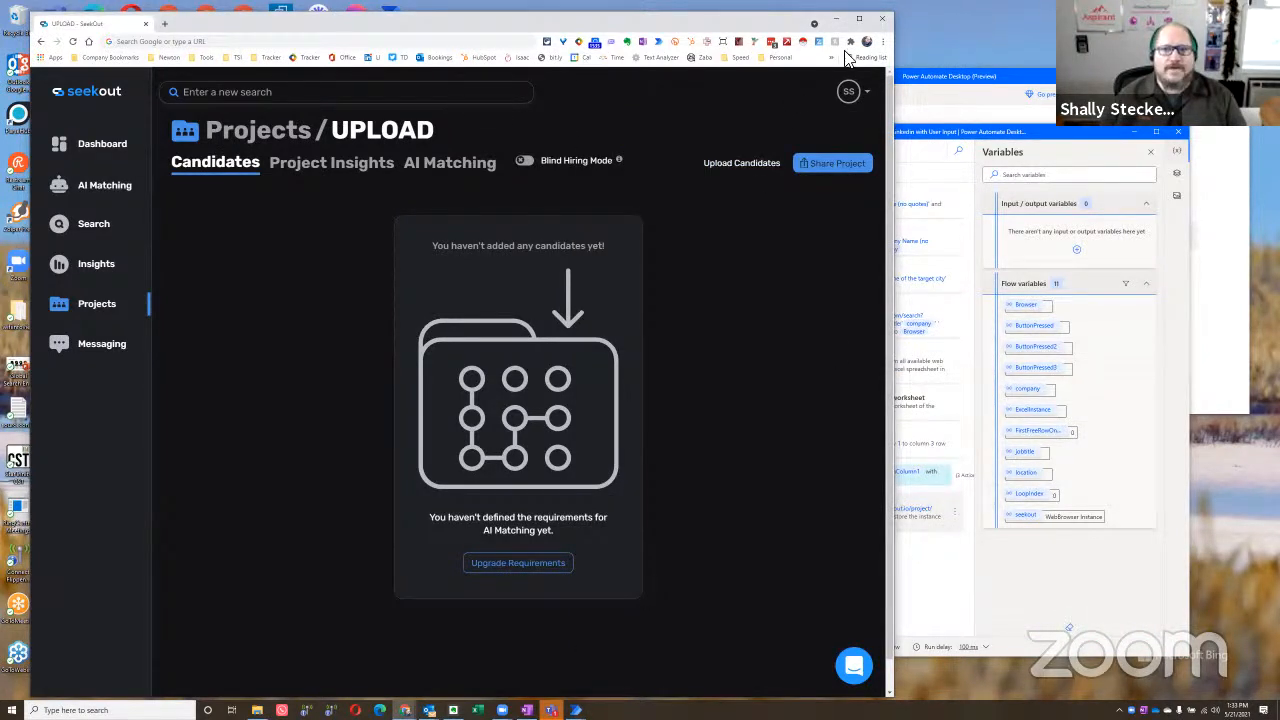
Step: Close the SeekOut project tab, run from the final Chrome step, and dismiss the resulting errors
left_click(164, 24)
left_click(145, 23)
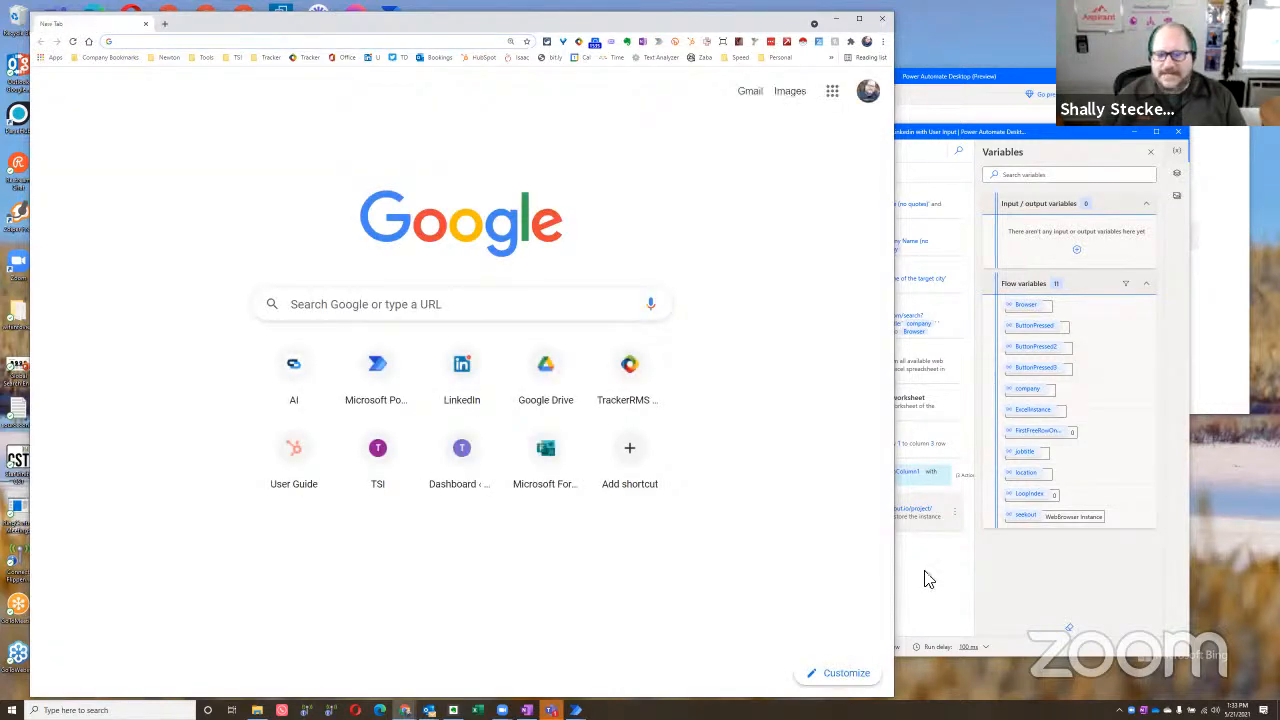
left_click(940, 603)
right_click(858, 535)
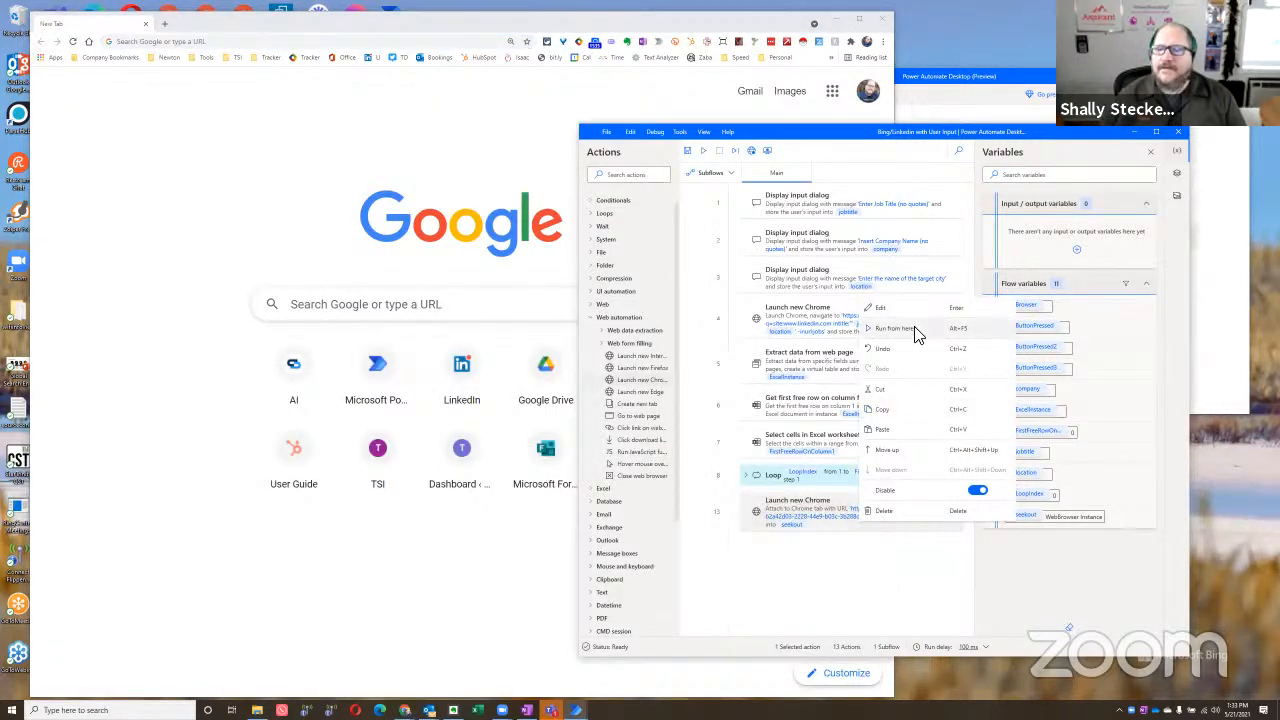
left_click(916, 336)
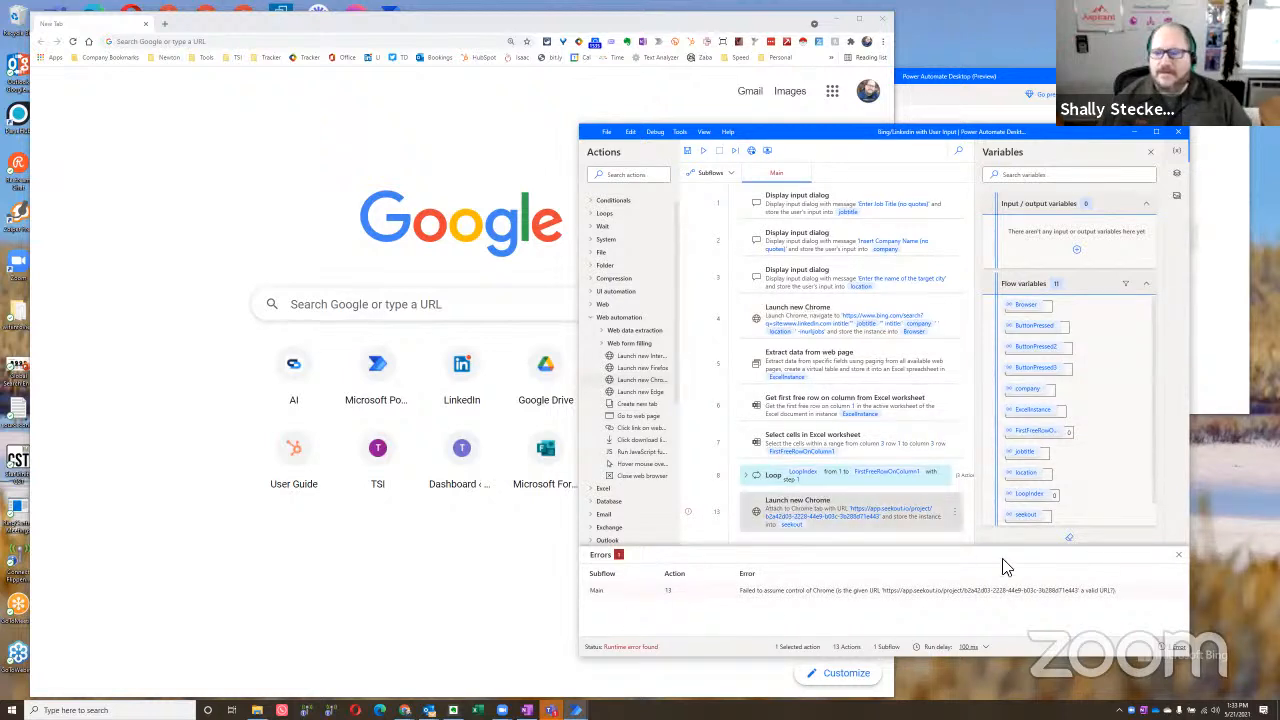
left_click(1179, 558)
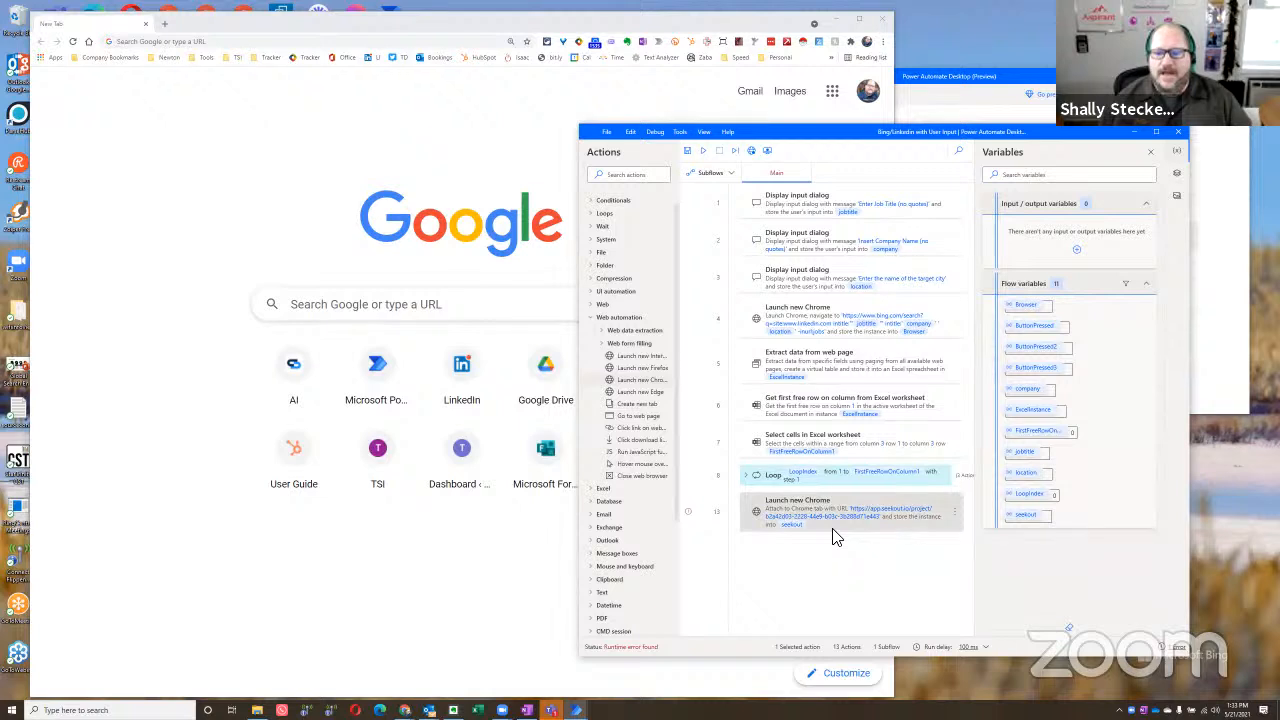
Step: Rerun from the final Chrome step, check the browser, and clear the errors again
right_click(833, 529)
left_click(876, 330)
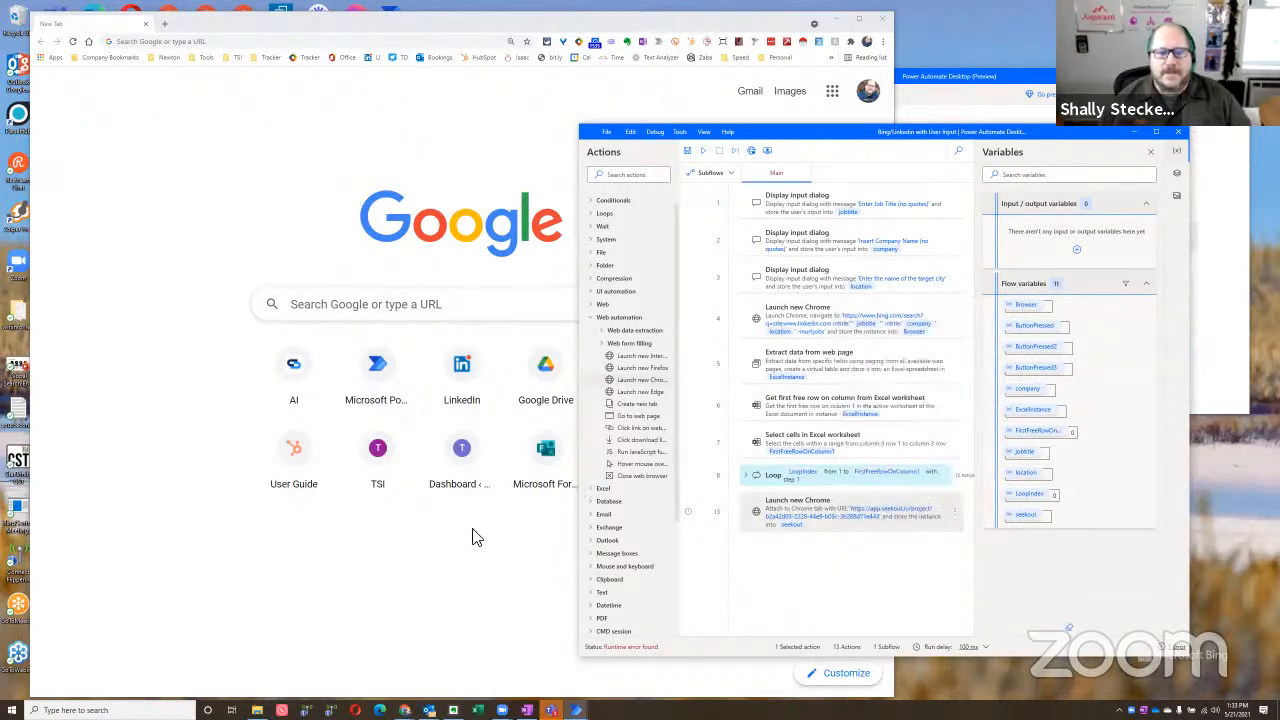
left_click(468, 532)
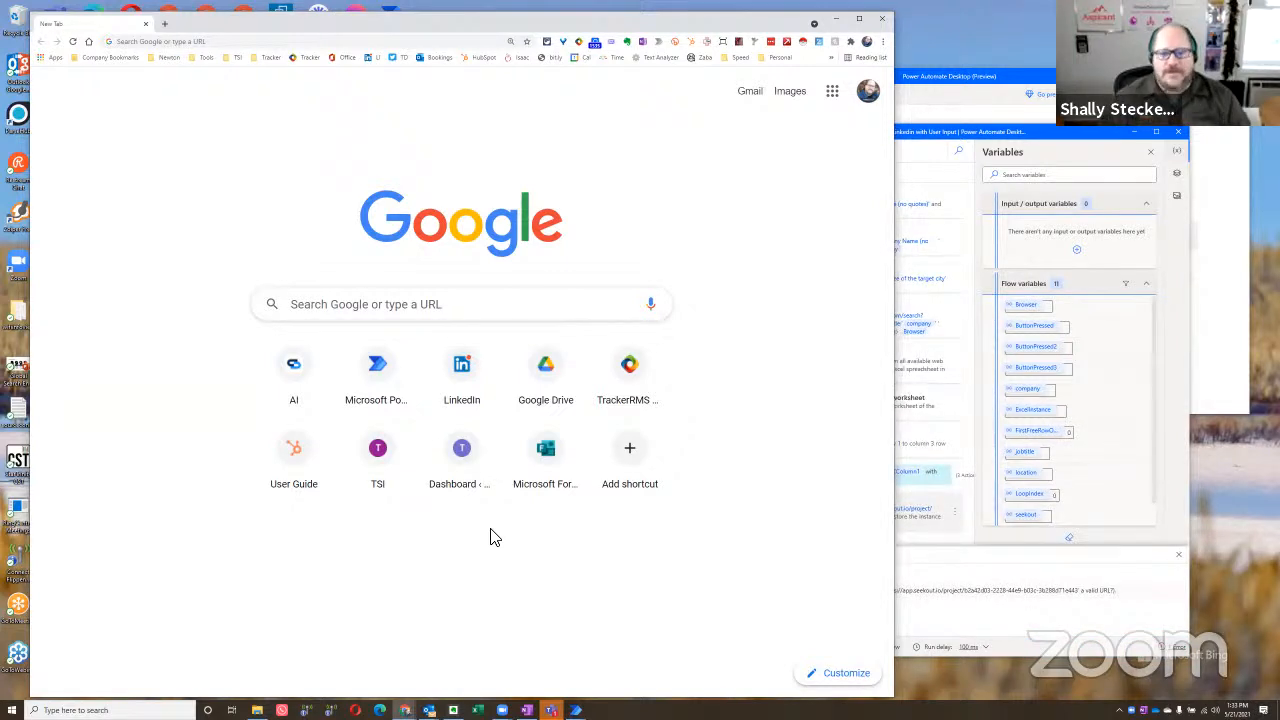
left_click(1180, 556)
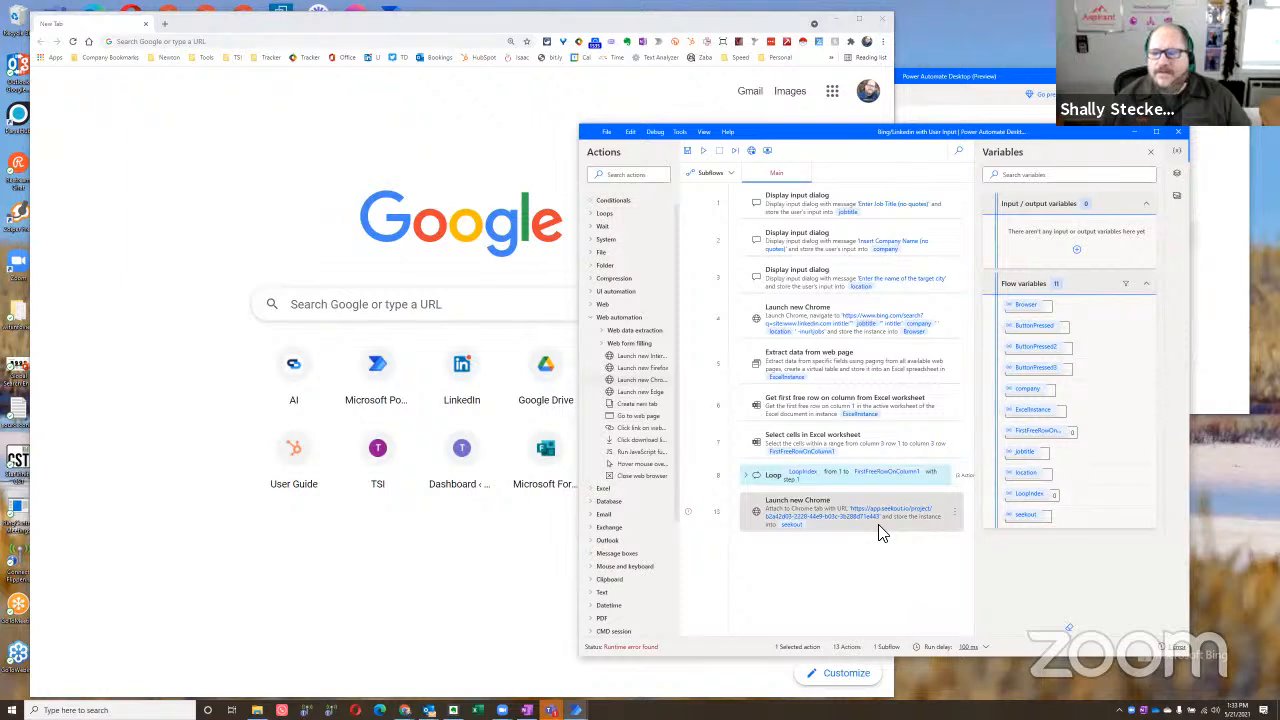
Step: Set the final Chrome step to launch a new instance at the pasted SeekOut URL, then close Chrome
double_click(910, 516)
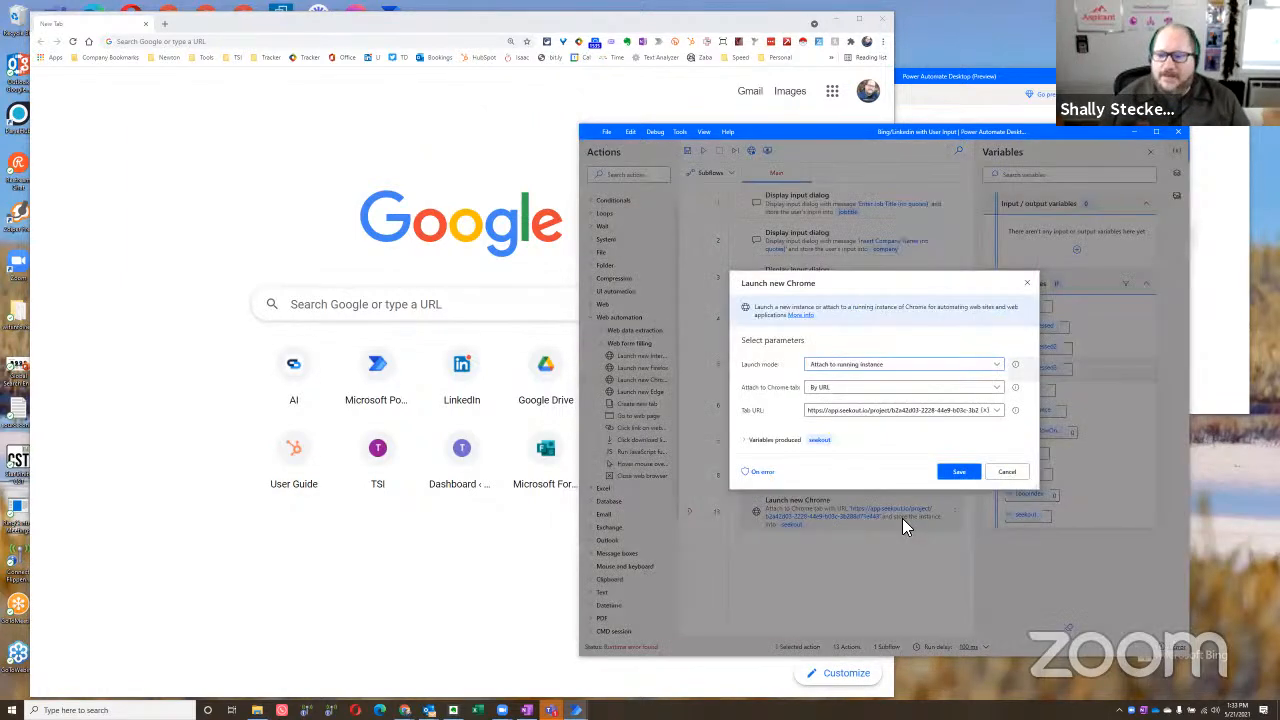
left_click(853, 373)
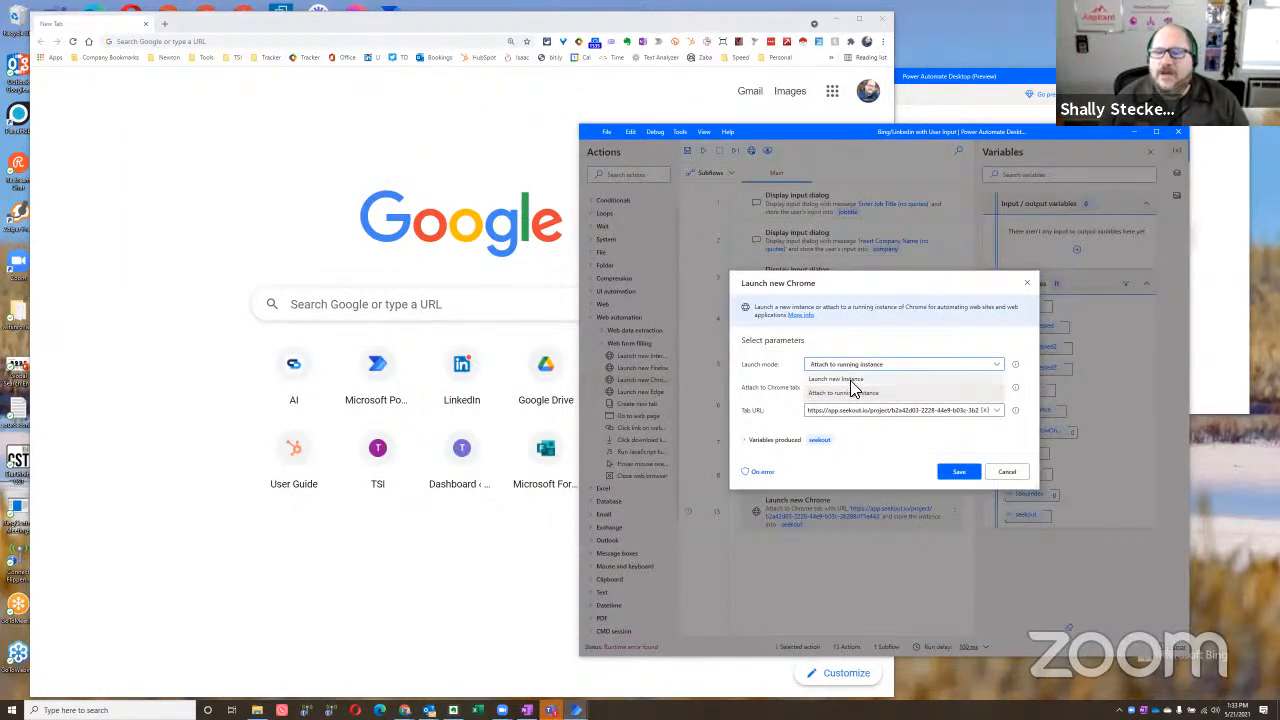
left_click(848, 383)
left_click(834, 395)
type("https://app.seekout.io/project/b2a42d03-2228-44e9-b03c-3b288d71e443")
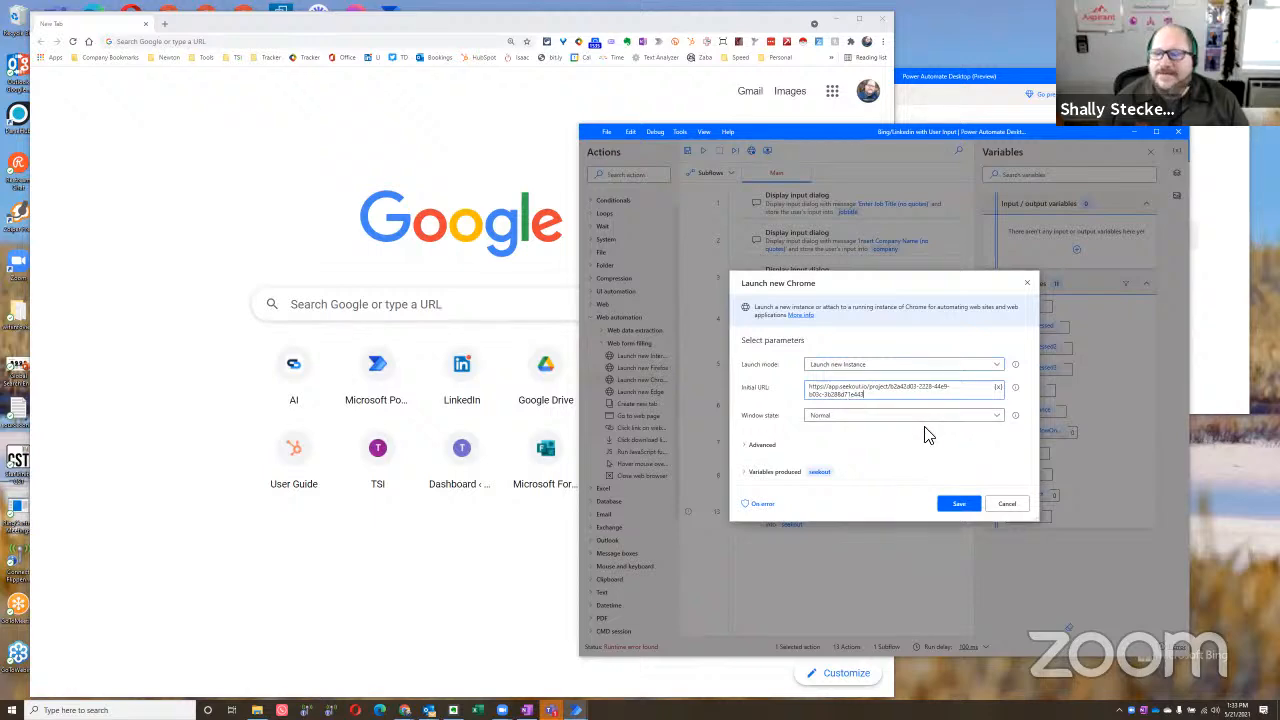
left_click(958, 503)
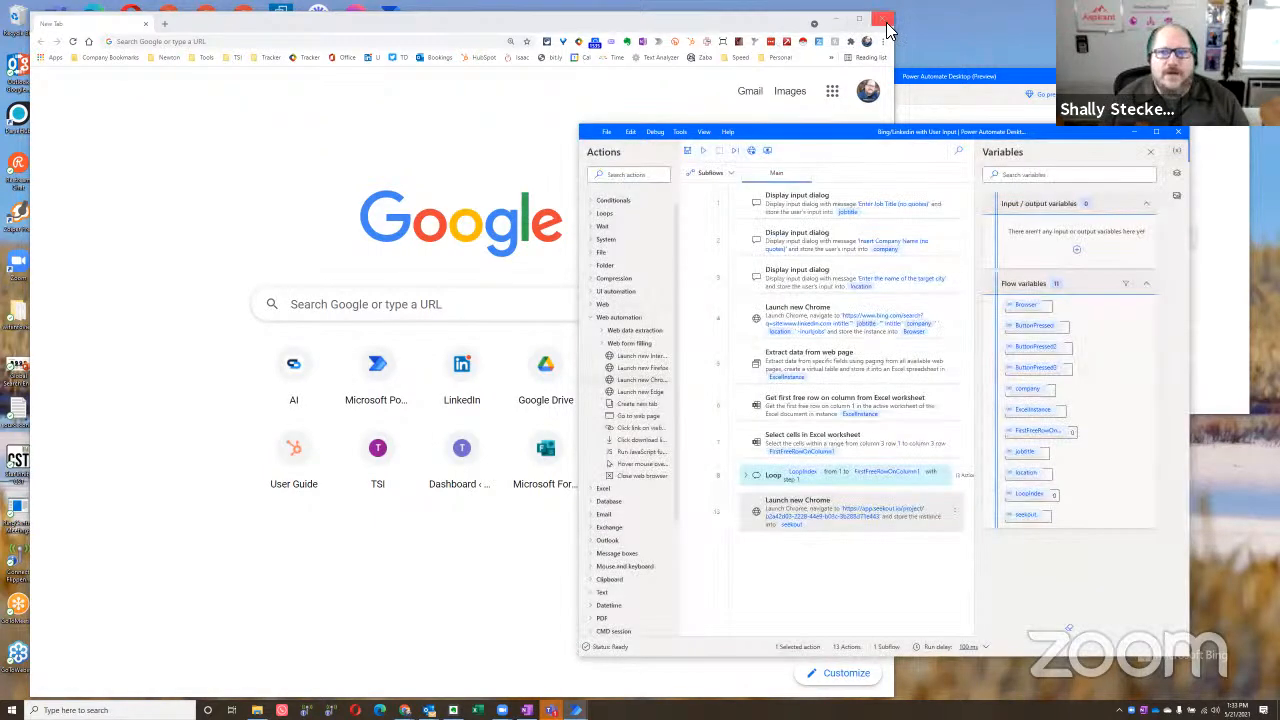
left_click(883, 22)
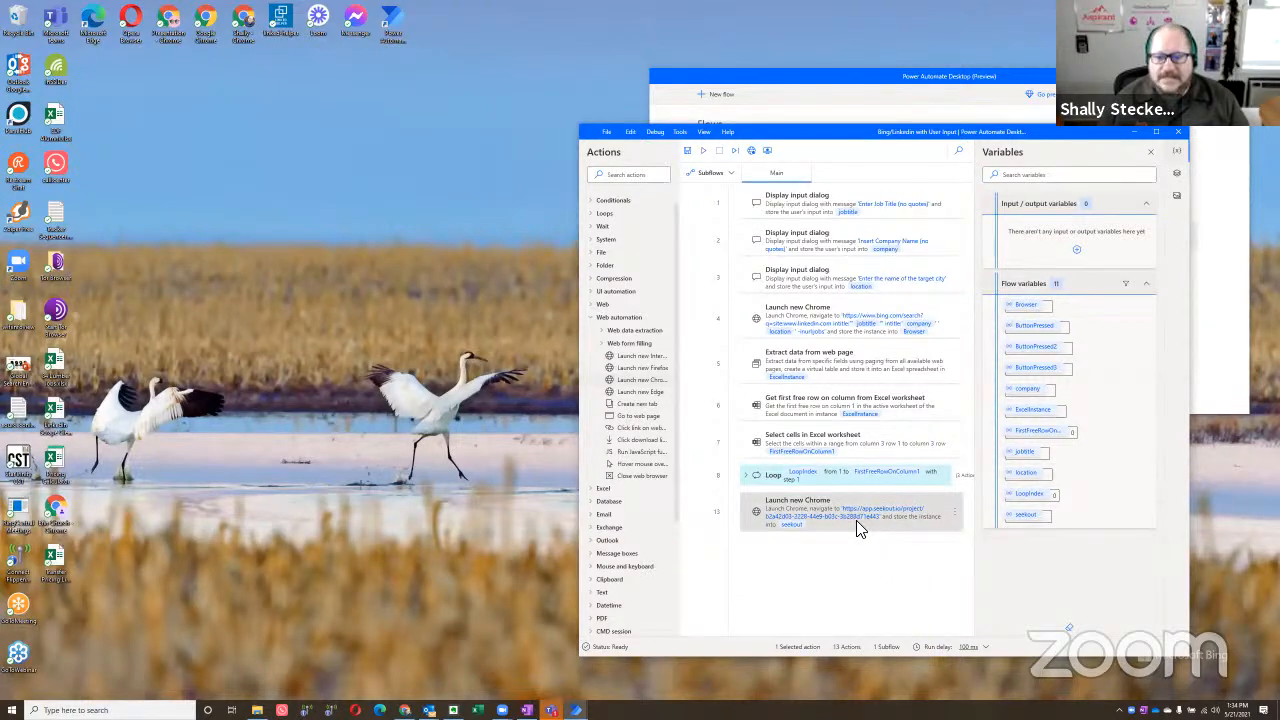
right_click(857, 522)
Step: Run the flow from the final Chrome step and place the SeekOut UPLOAD project window beside the designer
left_click(882, 322)
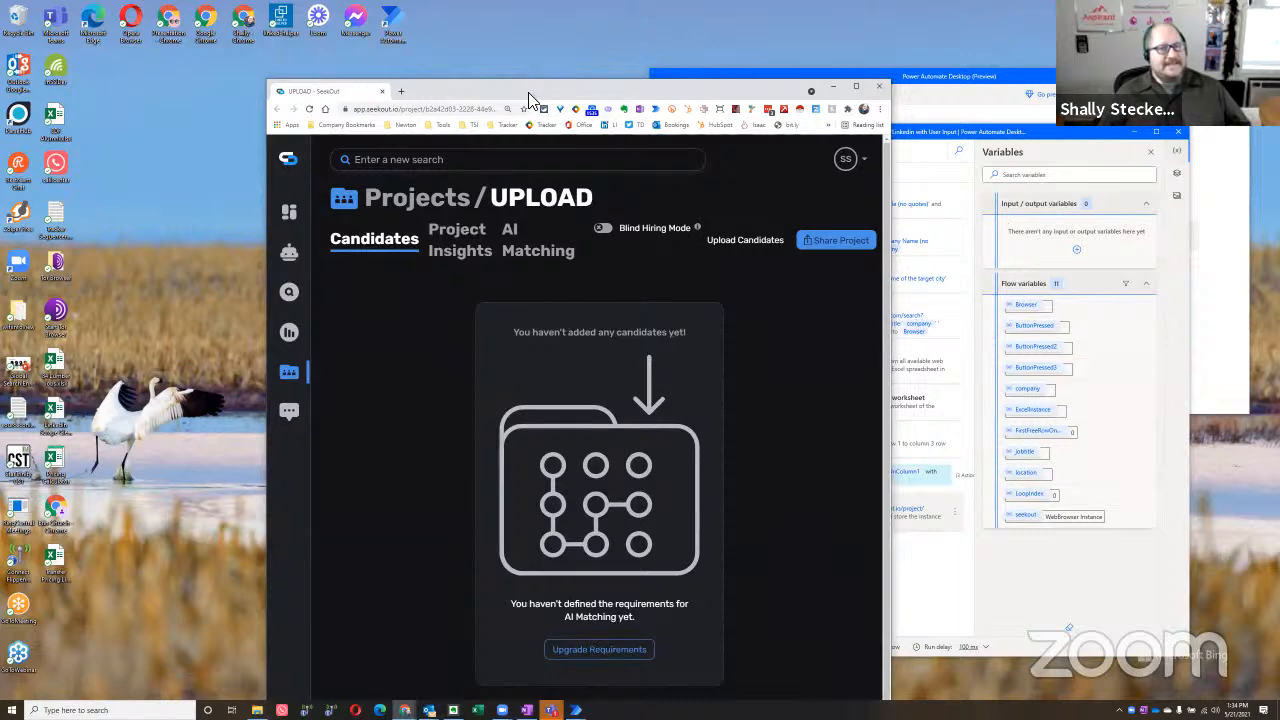
left_click_drag(530, 100, 304, 30)
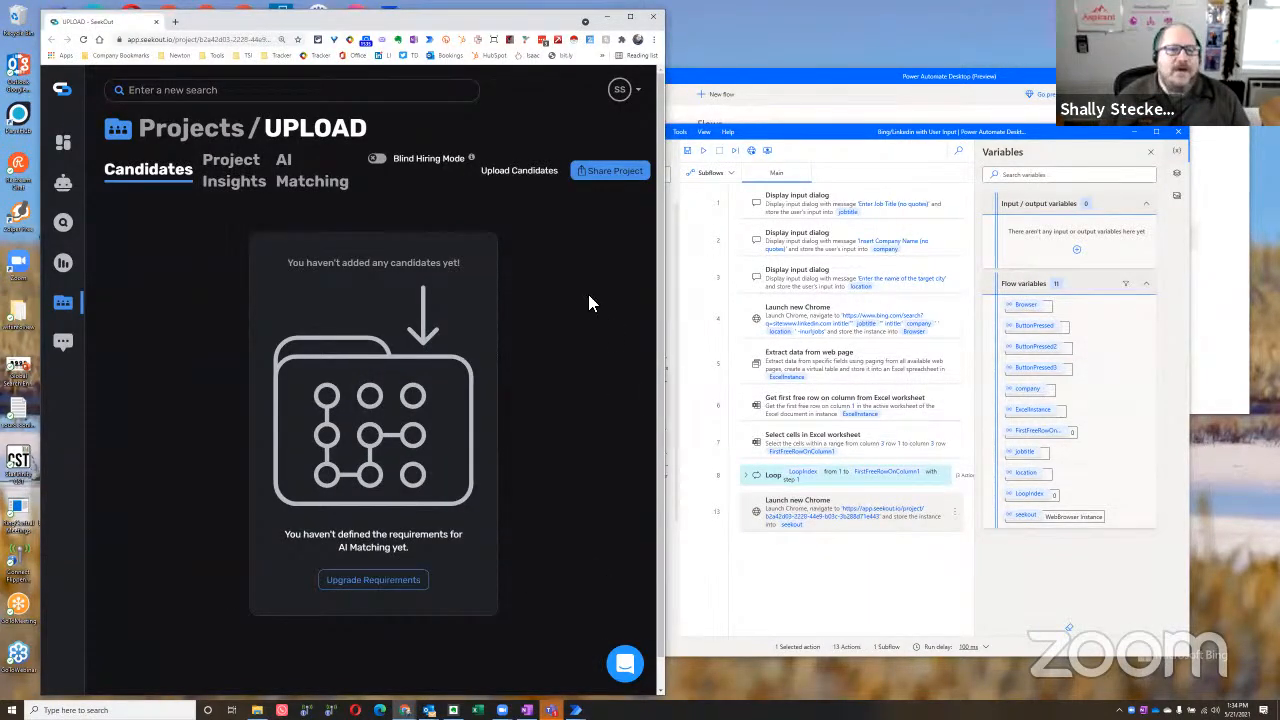
left_click(527, 178)
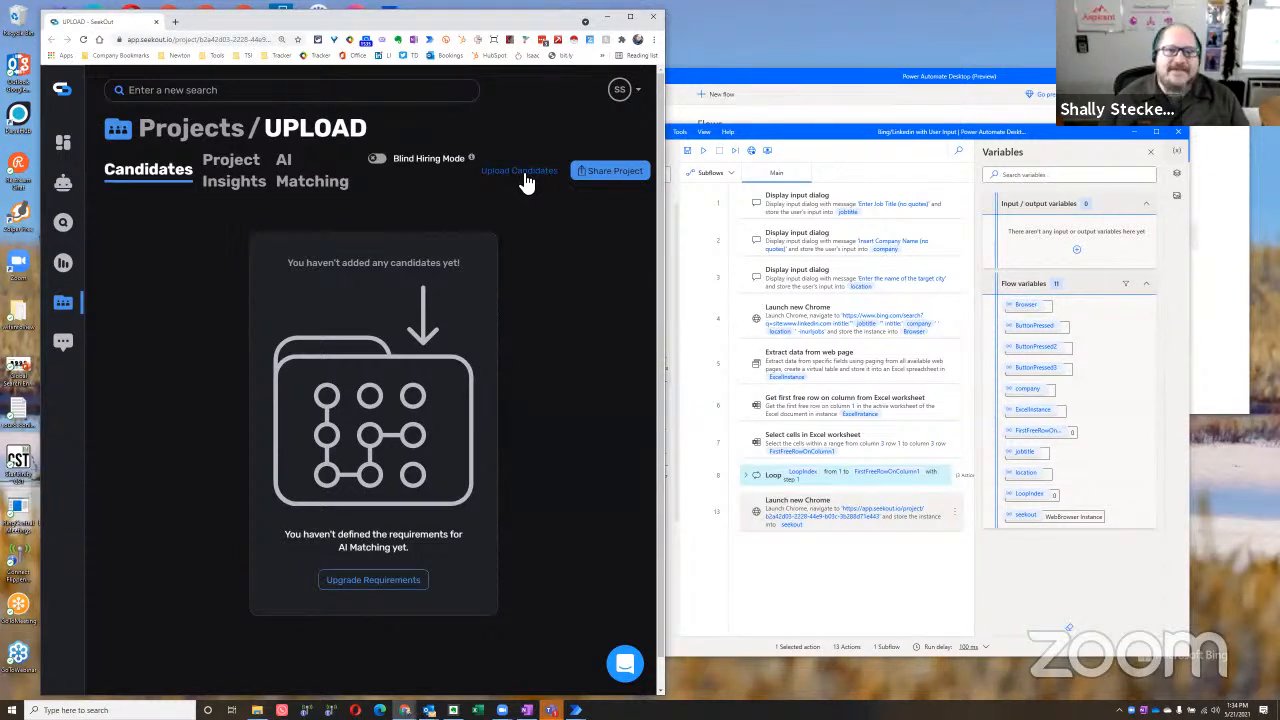
left_click(780, 628)
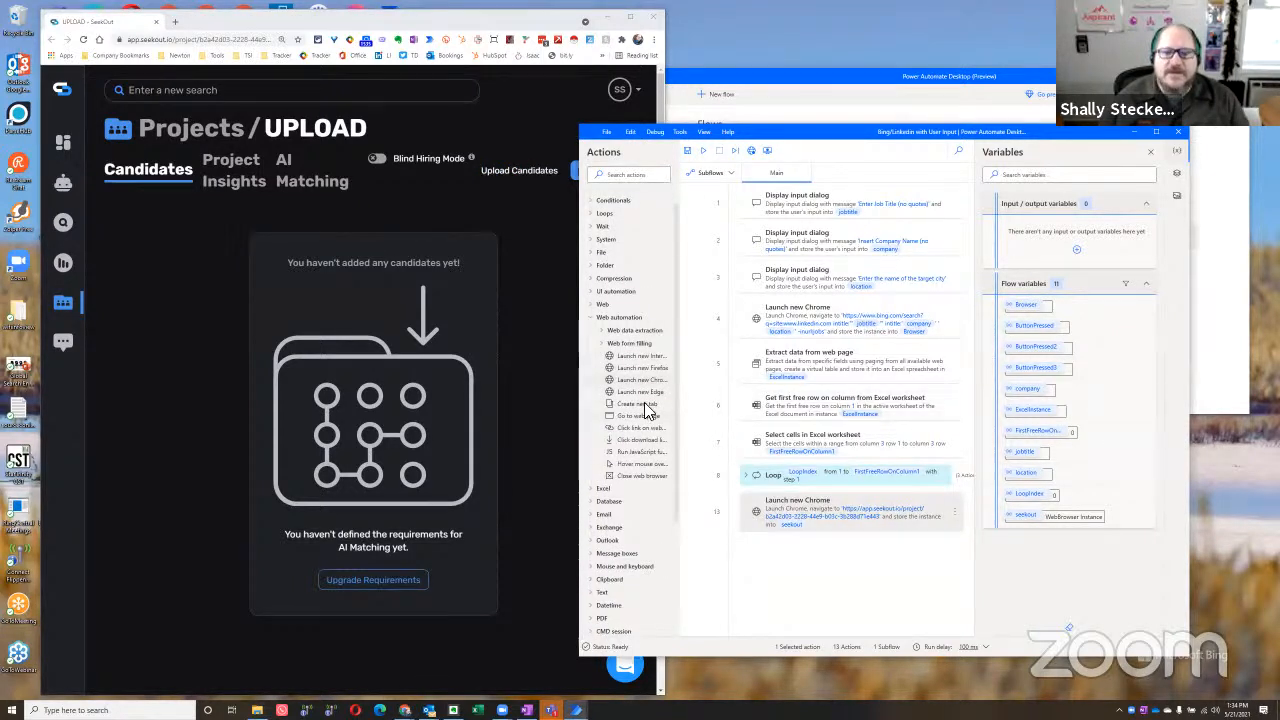
Step: Add a Click link on web page step after step 13 using %seekout% and capture Upload Candidates
left_click_drag(646, 428, 813, 562)
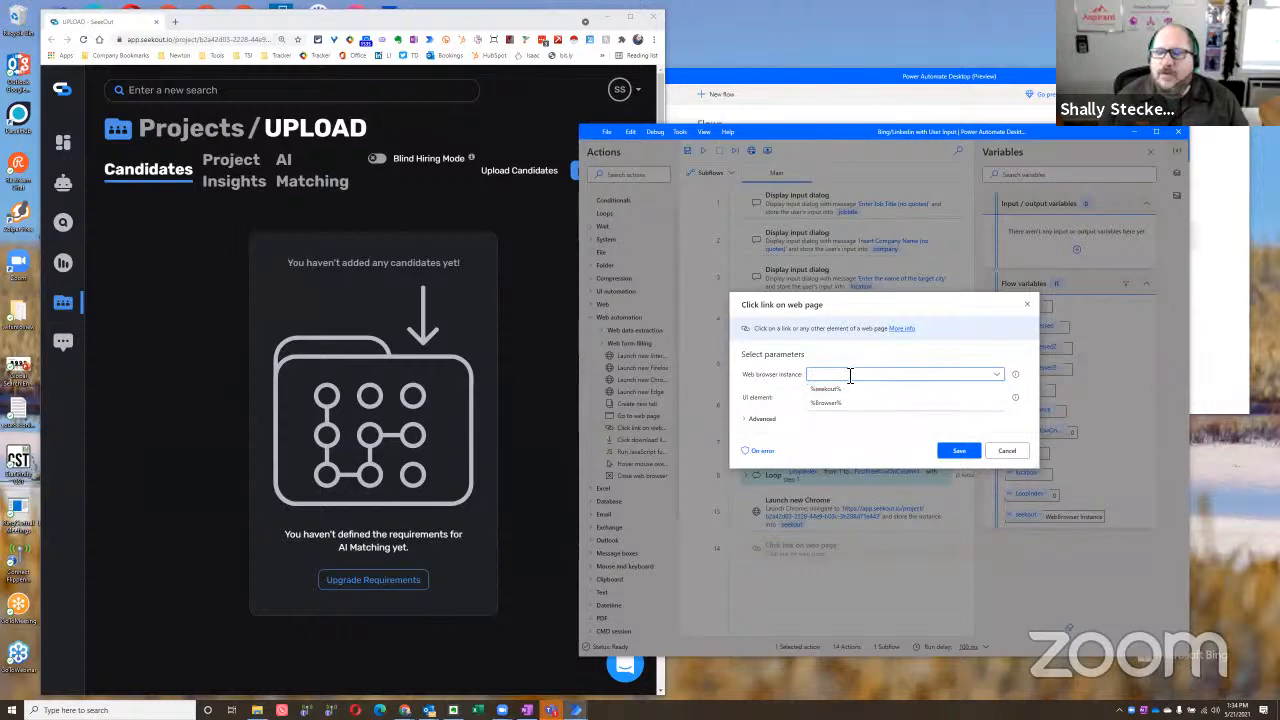
left_click(843, 392)
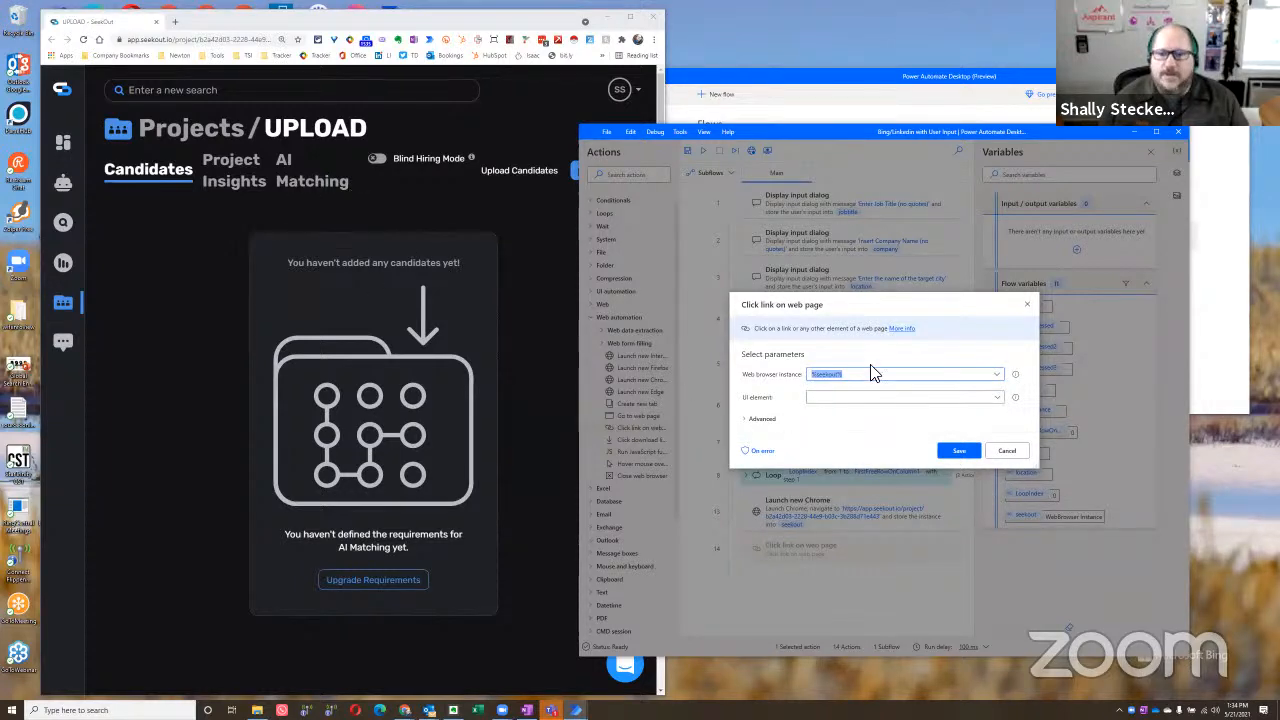
left_click(838, 400)
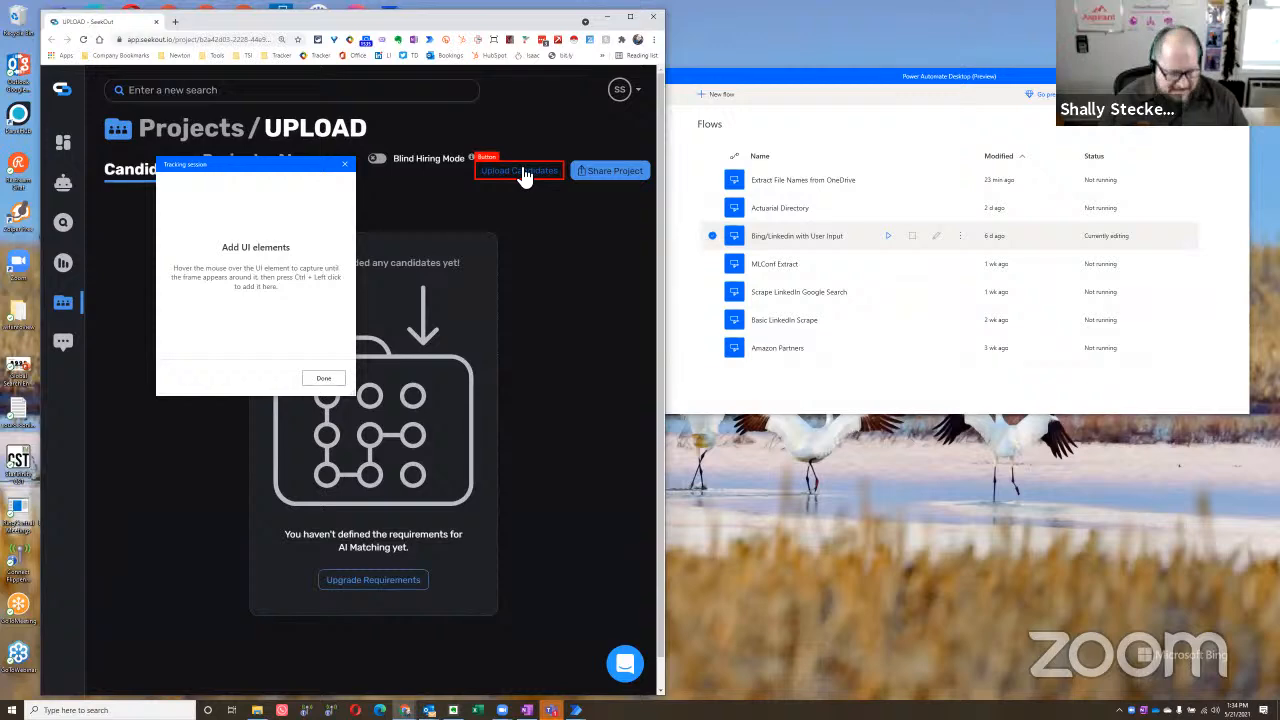
left_click(525, 177, "ctrl")
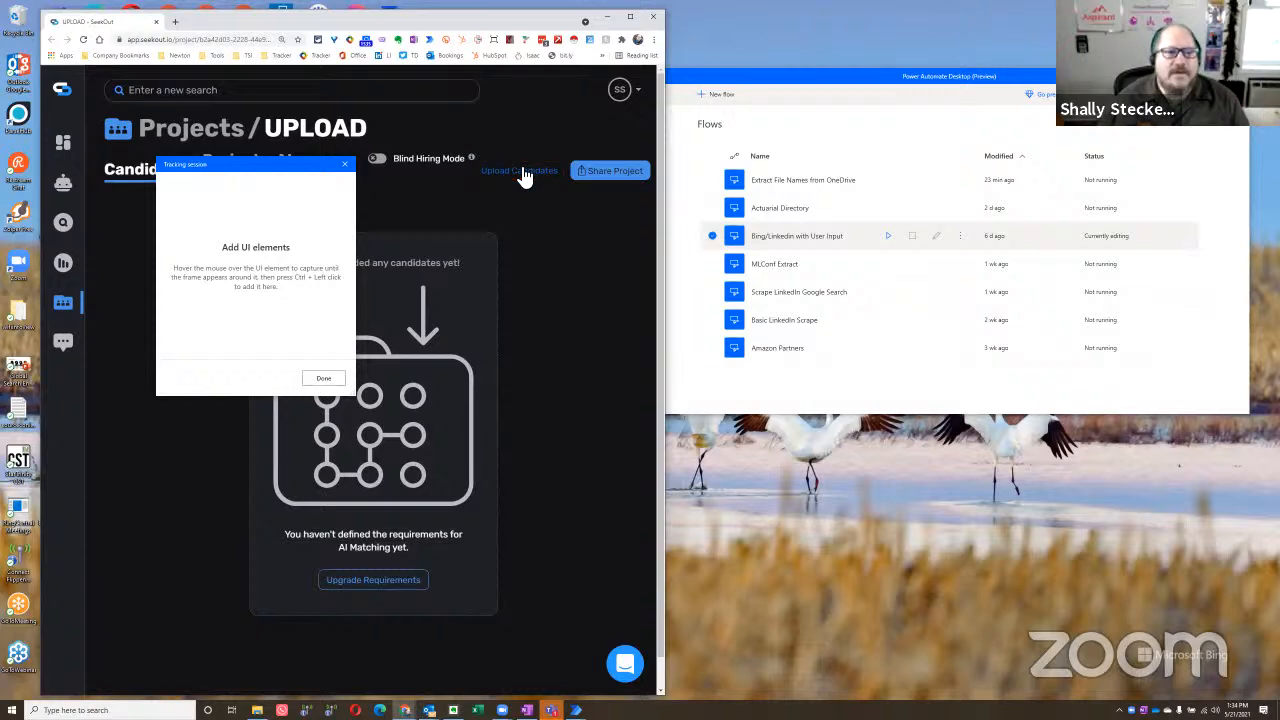
left_click(322, 378)
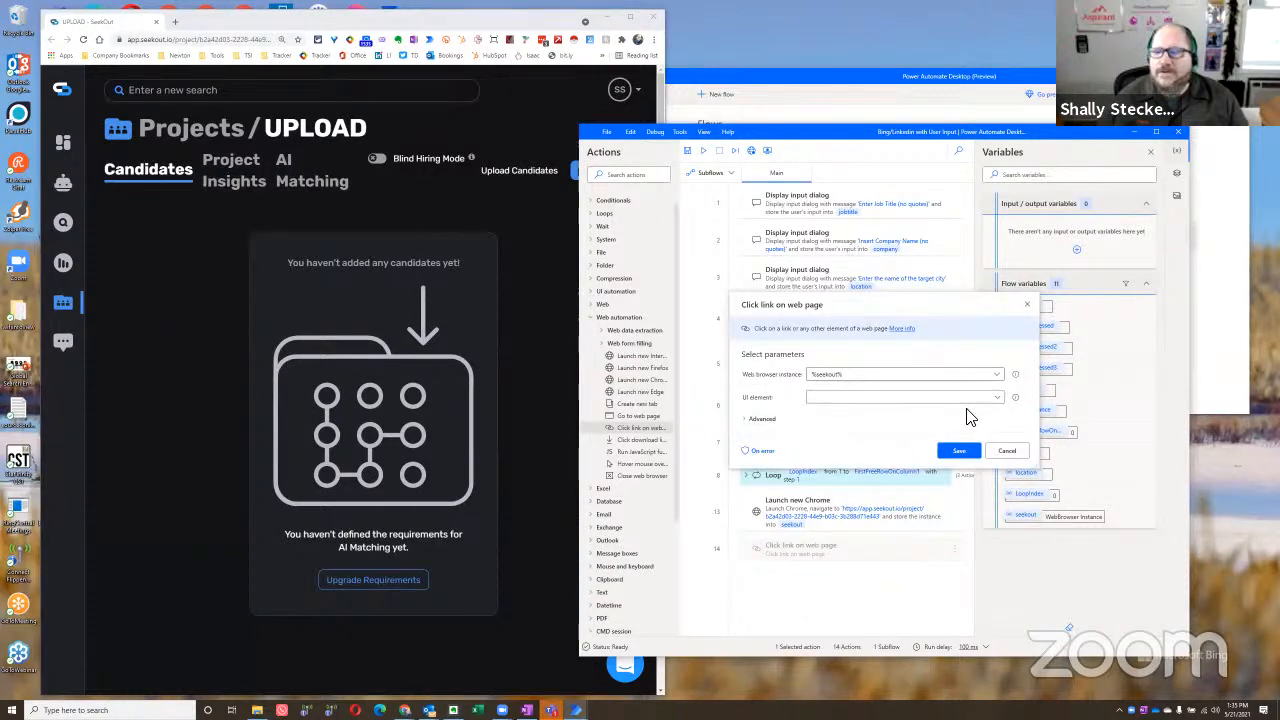
Step: Start capturing a new UI element from the click step's UI element list
left_click(994, 399)
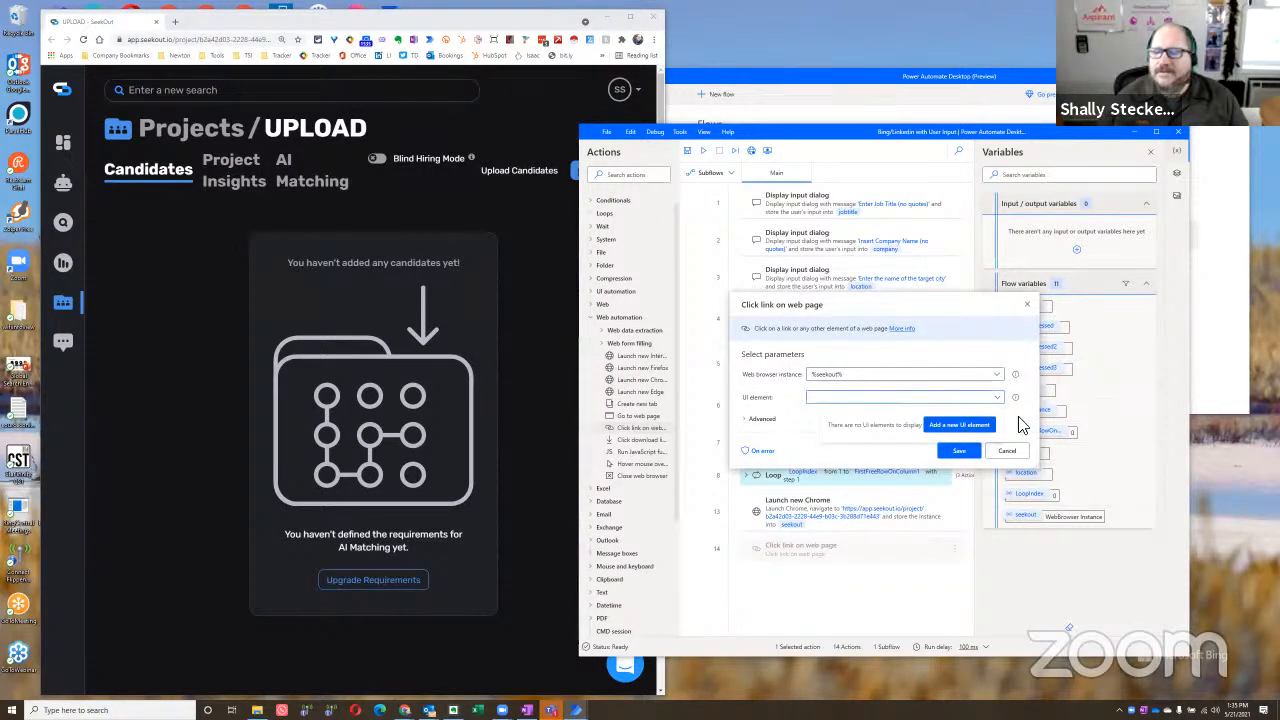
left_click(1004, 433)
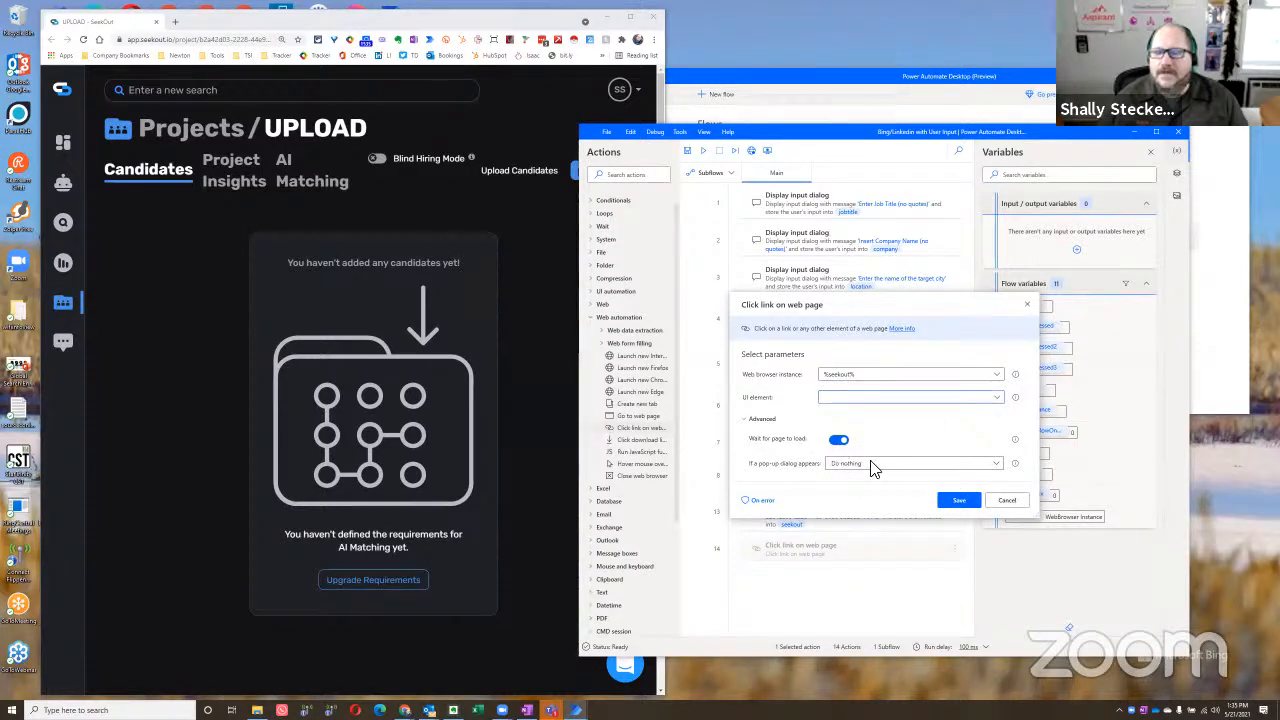
left_click(996, 397)
left_click(958, 428)
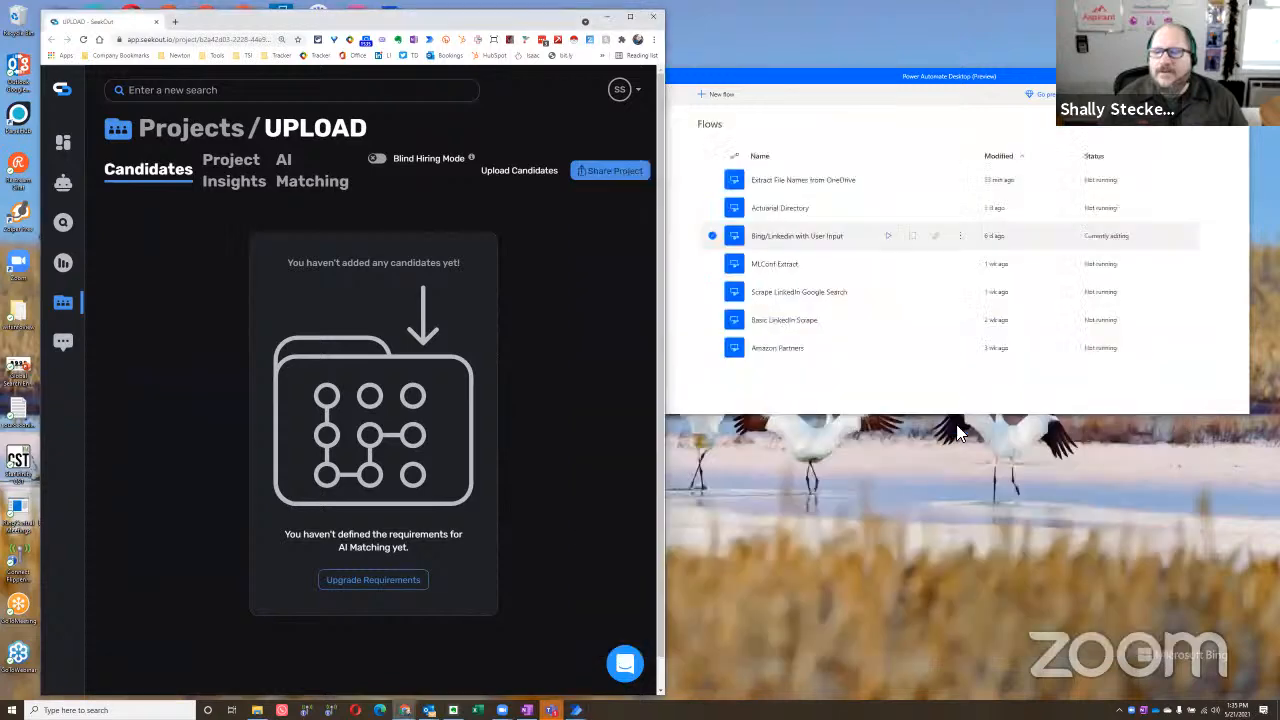
Step: Capture the Upload Candidates button, save the click step as step 14, and dismiss the errors list
left_click(506, 178, "ctrl")
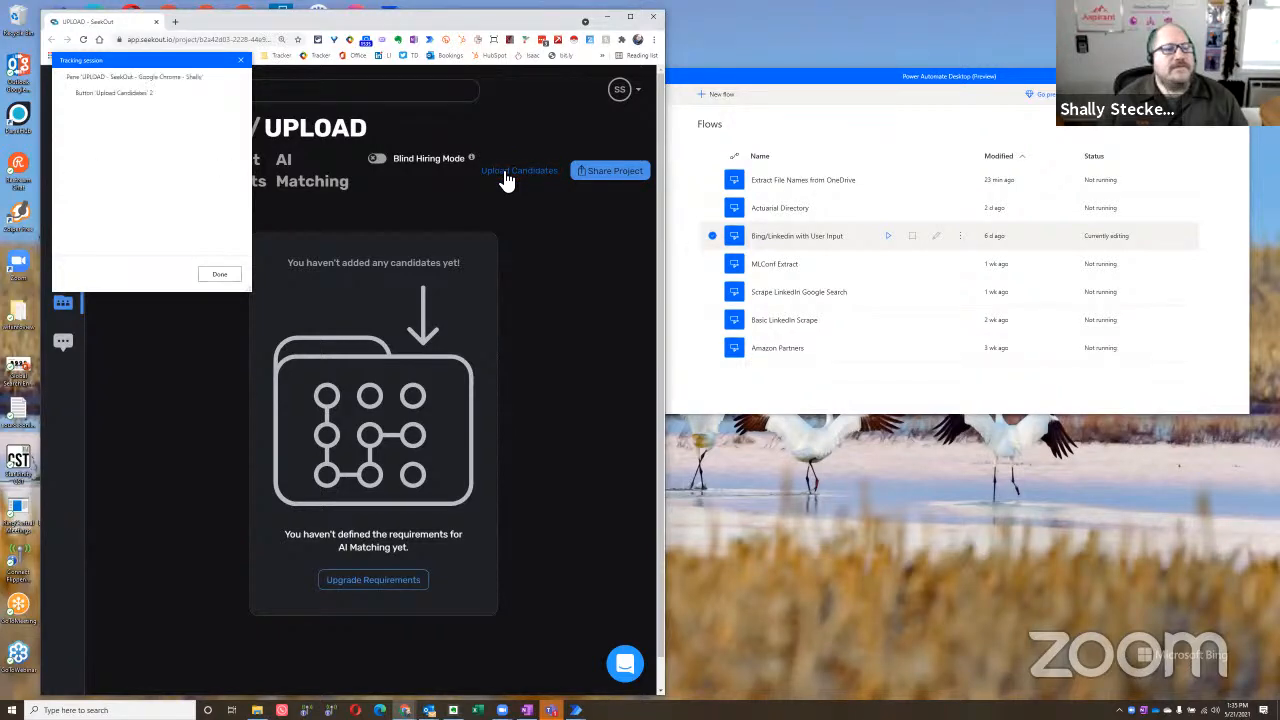
left_click(110, 94)
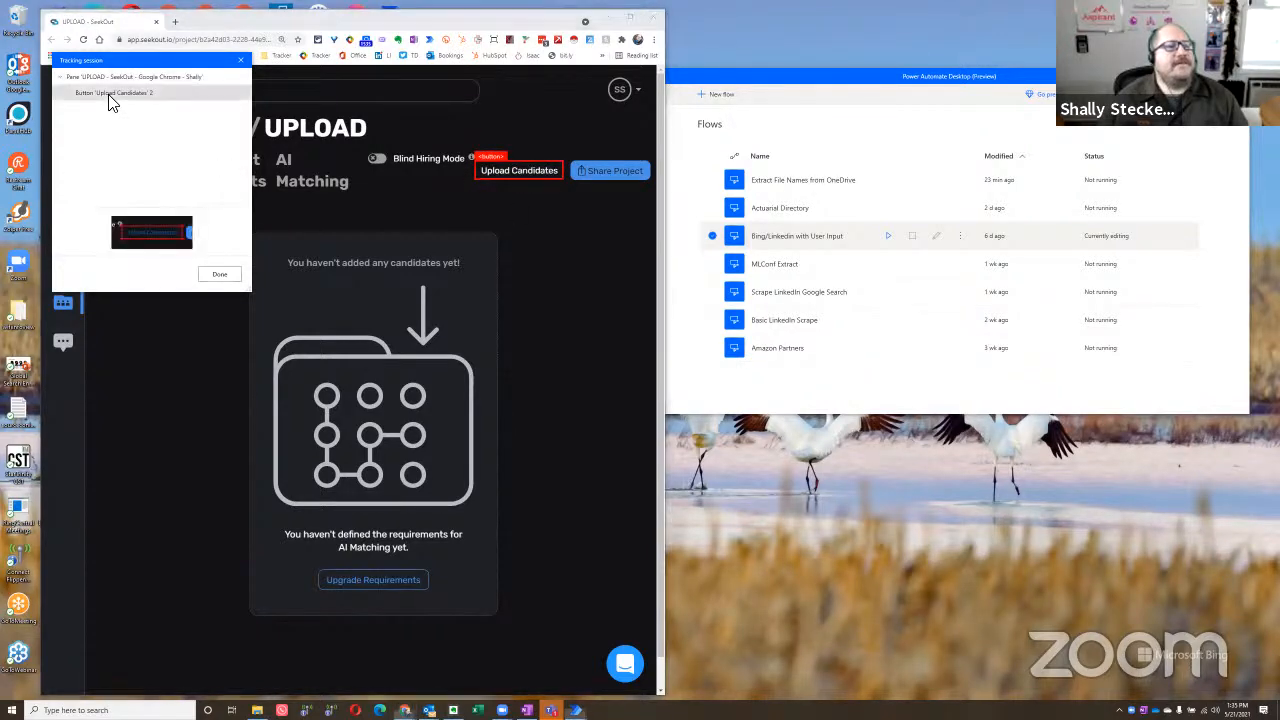
left_click(219, 274)
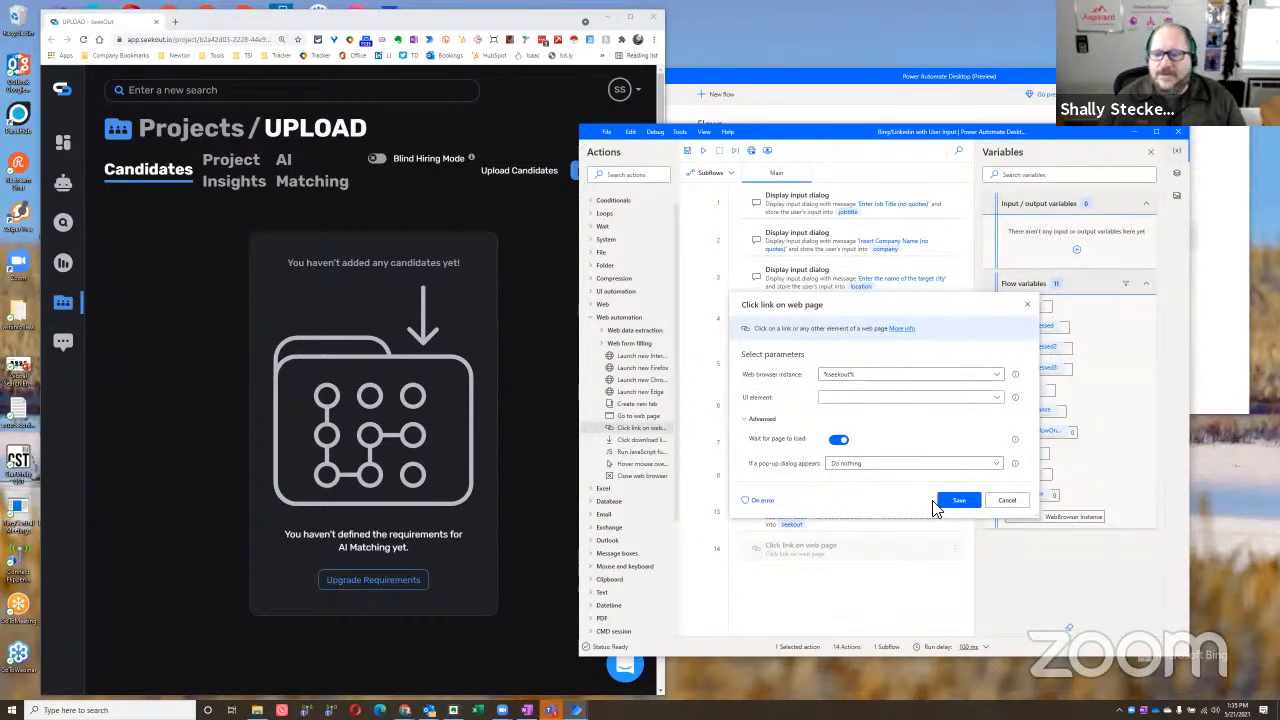
left_click(954, 501)
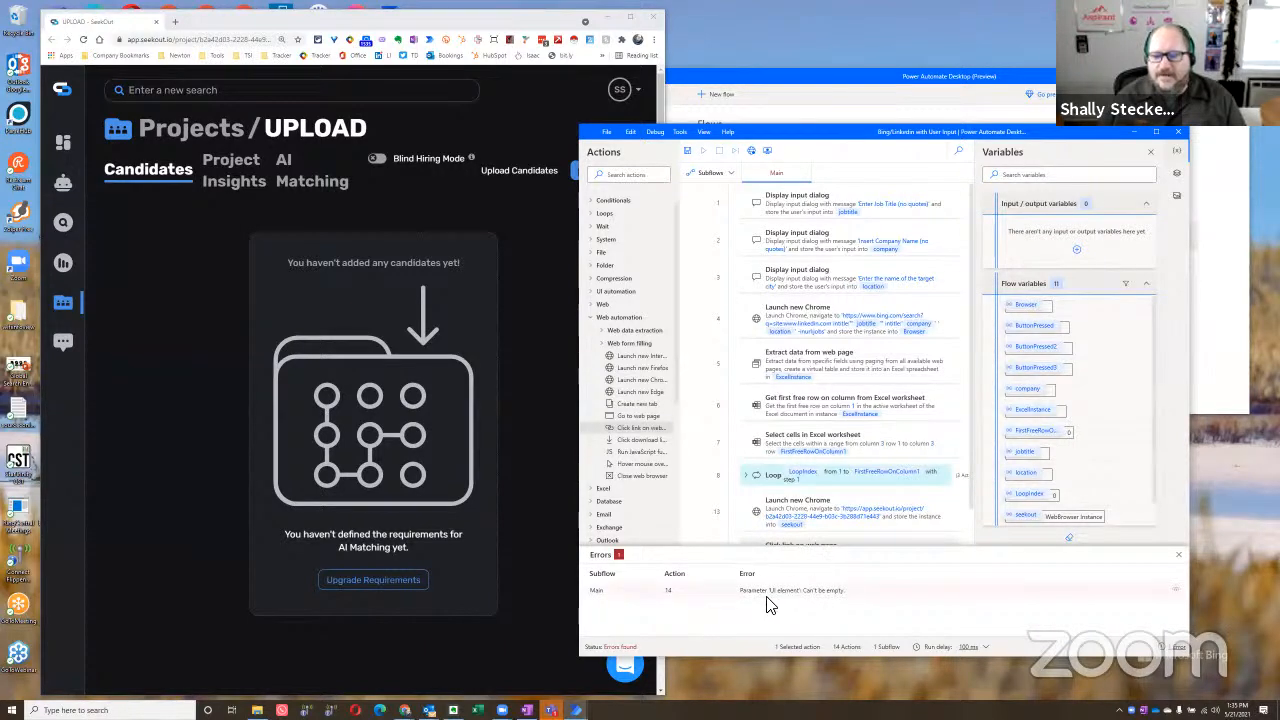
left_click(1178, 556)
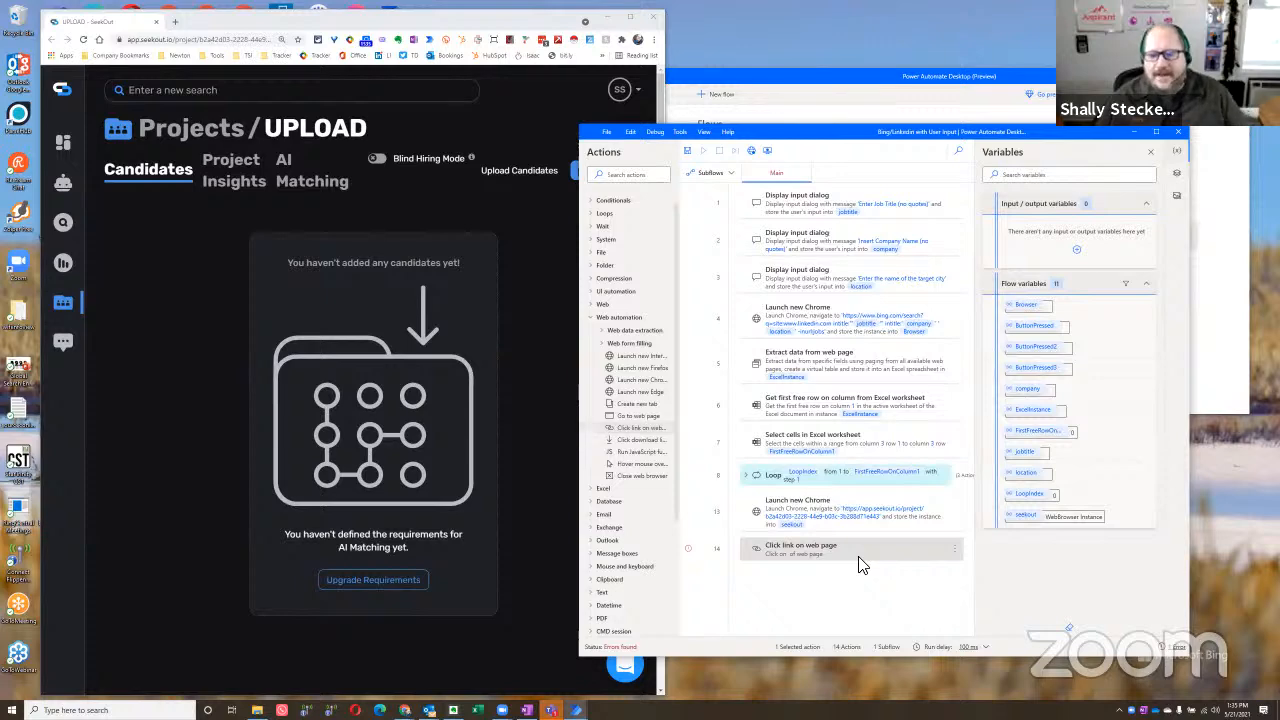
Step: Recapture SeekOut's Upload Candidates button as step 14's UI element, save, and close the SeekOut window
double_click(888, 557)
left_click(866, 393)
left_click(960, 420)
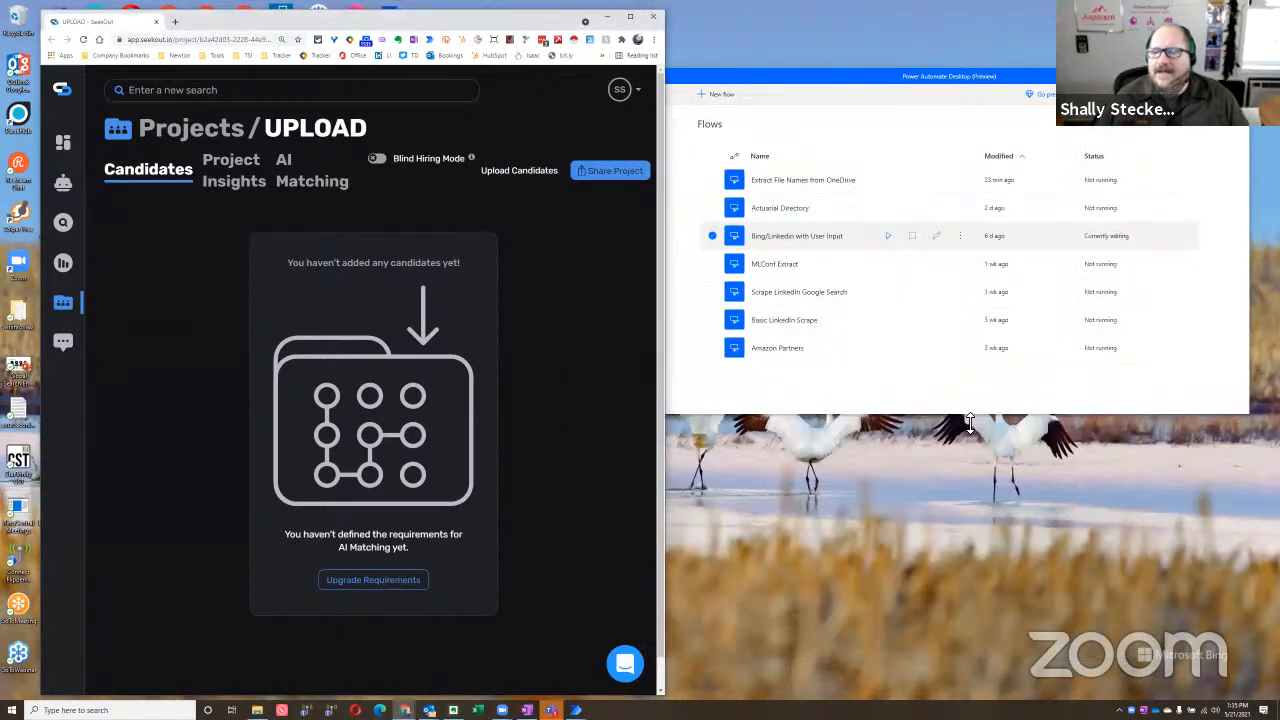
left_click(522, 180, "ctrl")
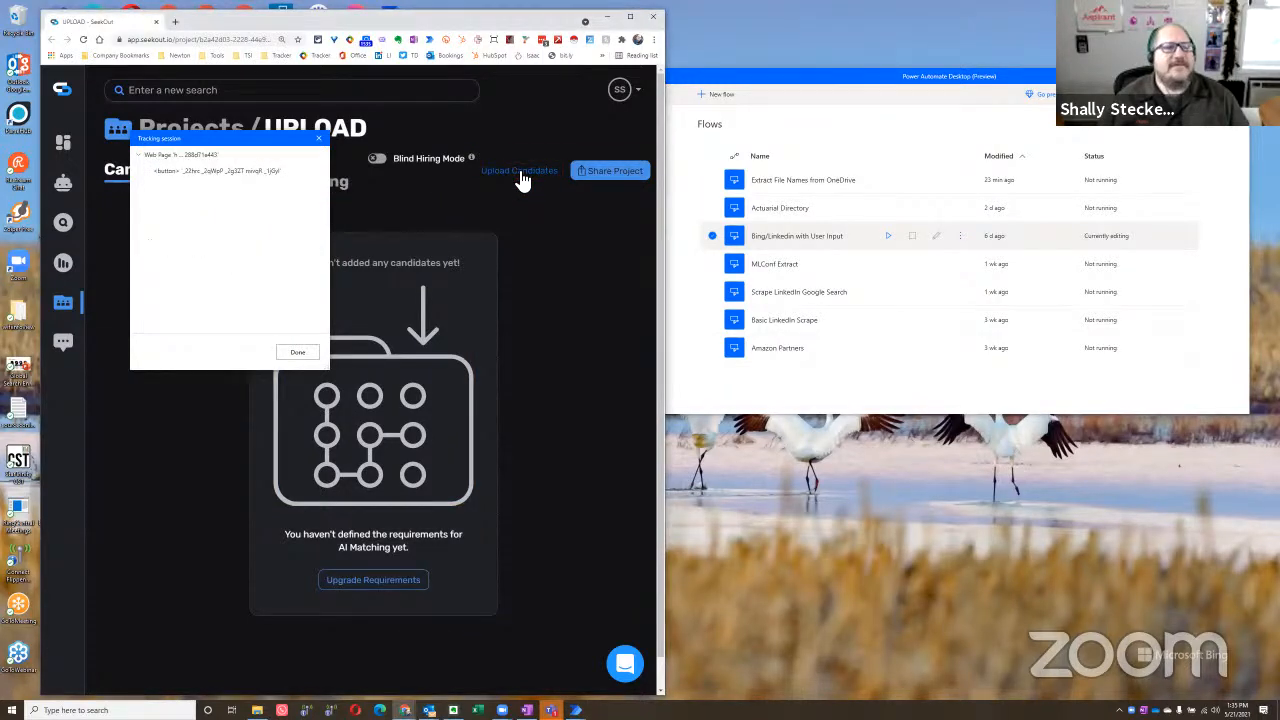
left_click(297, 353)
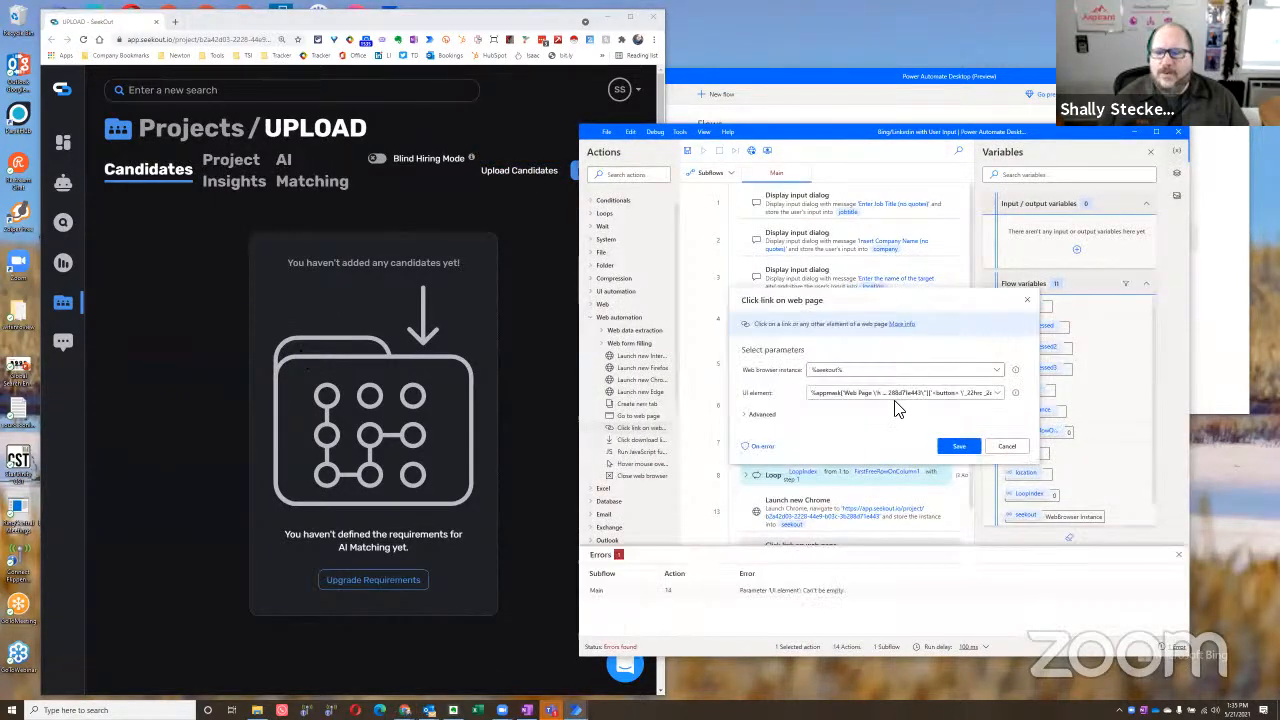
left_click(959, 451)
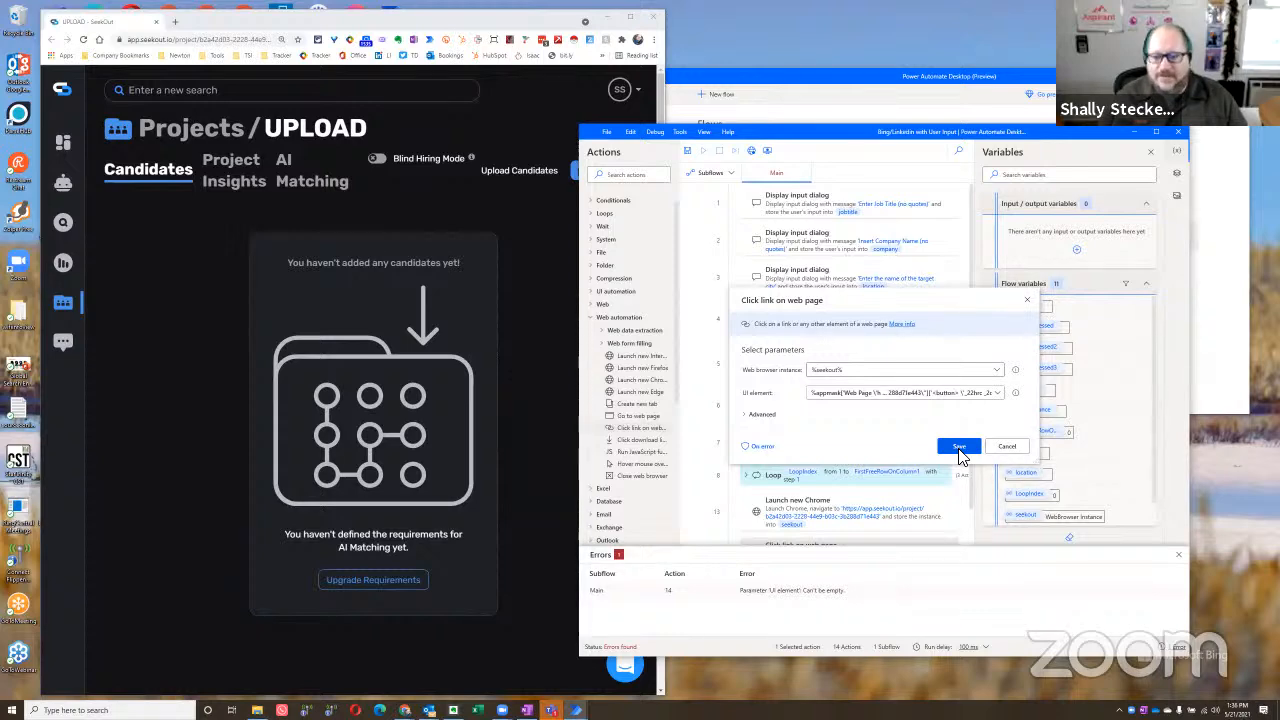
left_click(958, 448)
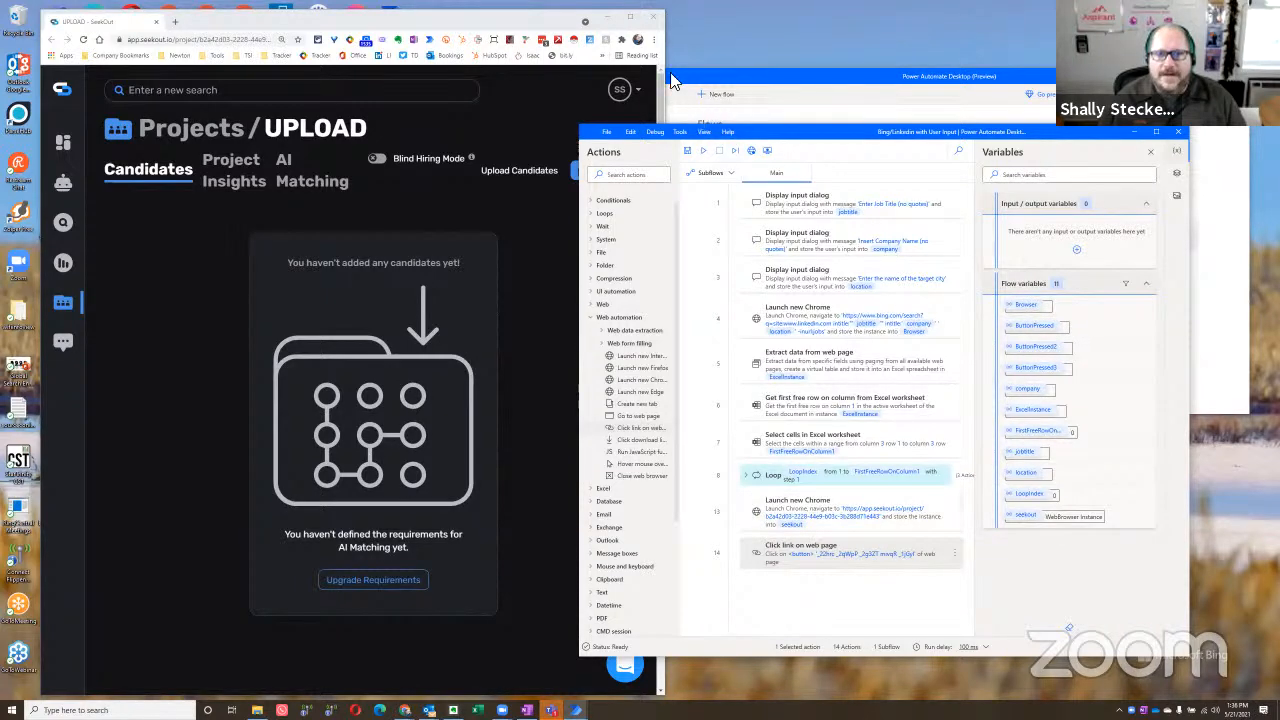
left_click(654, 17)
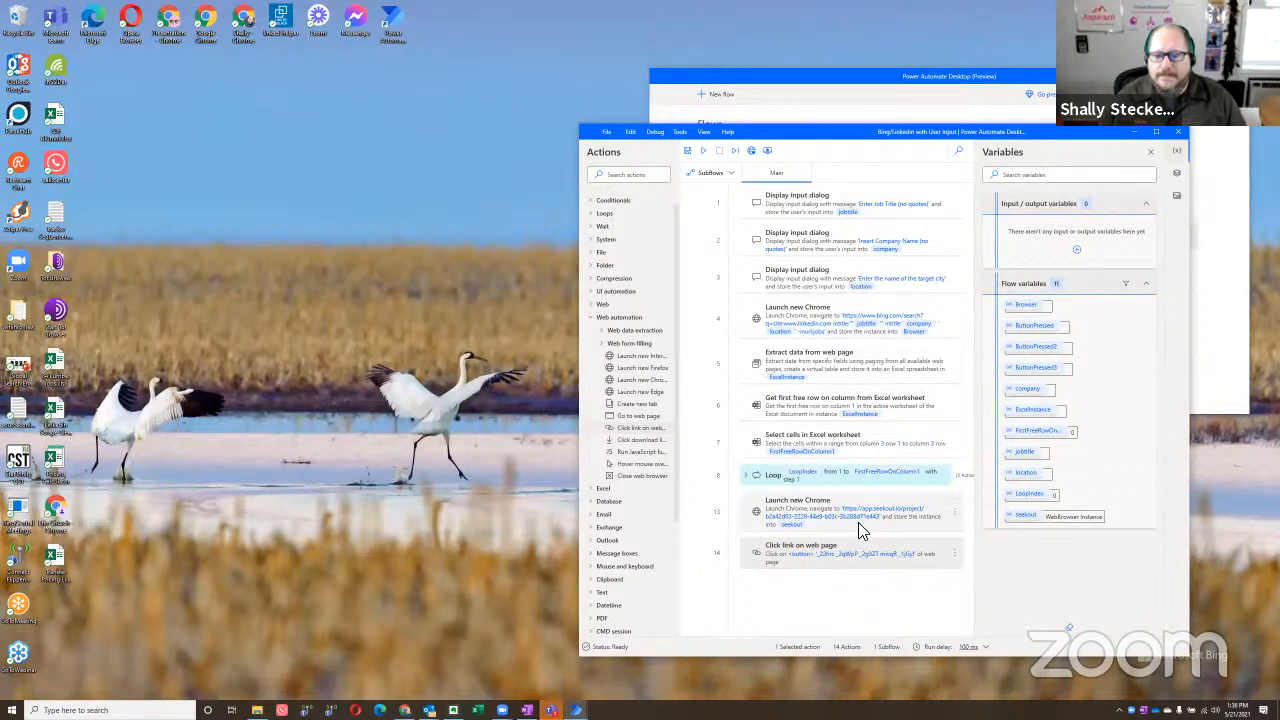
right_click(857, 533)
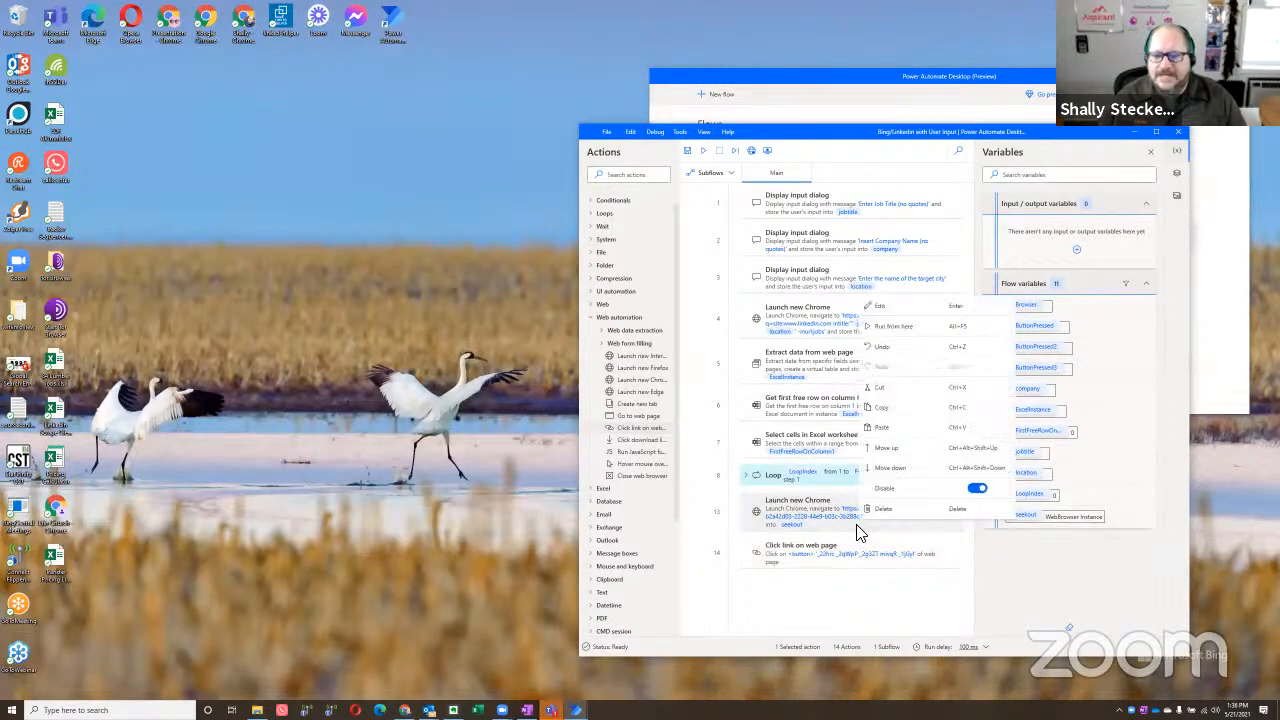
Step: Run the flow from step 13 to reach the Upload Candidates into SeekOut dialog, then return to the editor
left_click(881, 340)
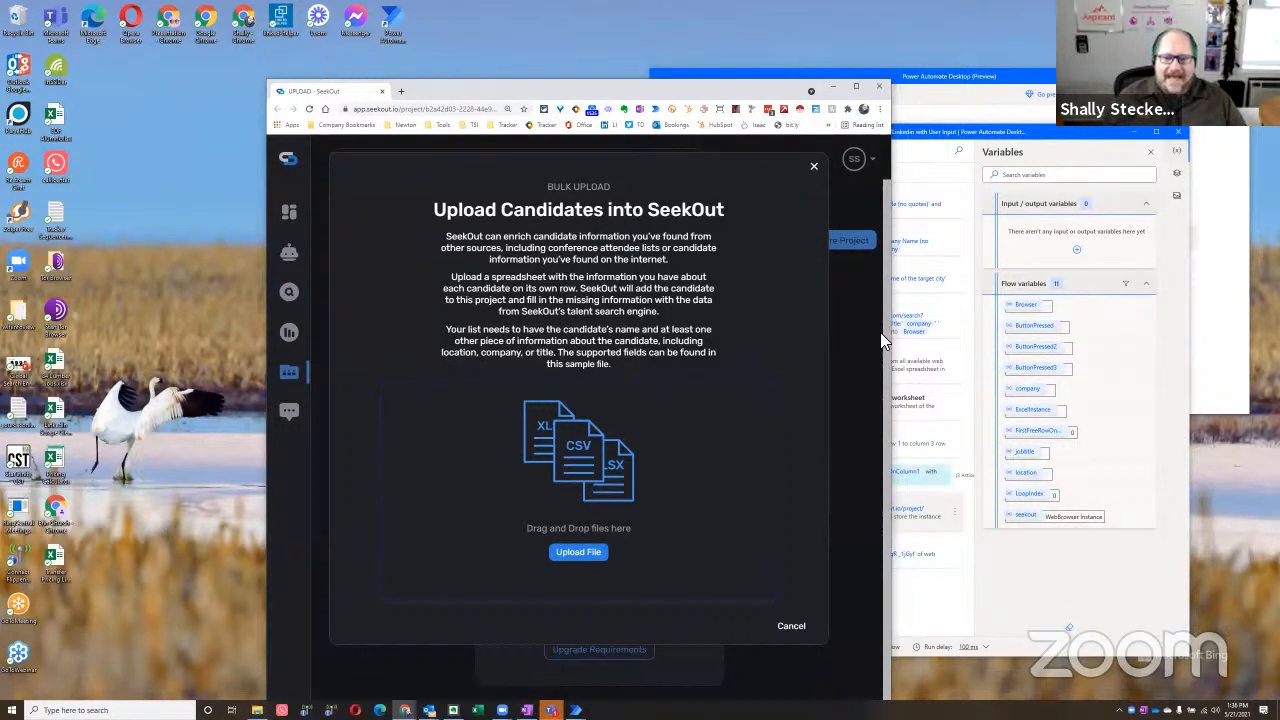
left_click(935, 592)
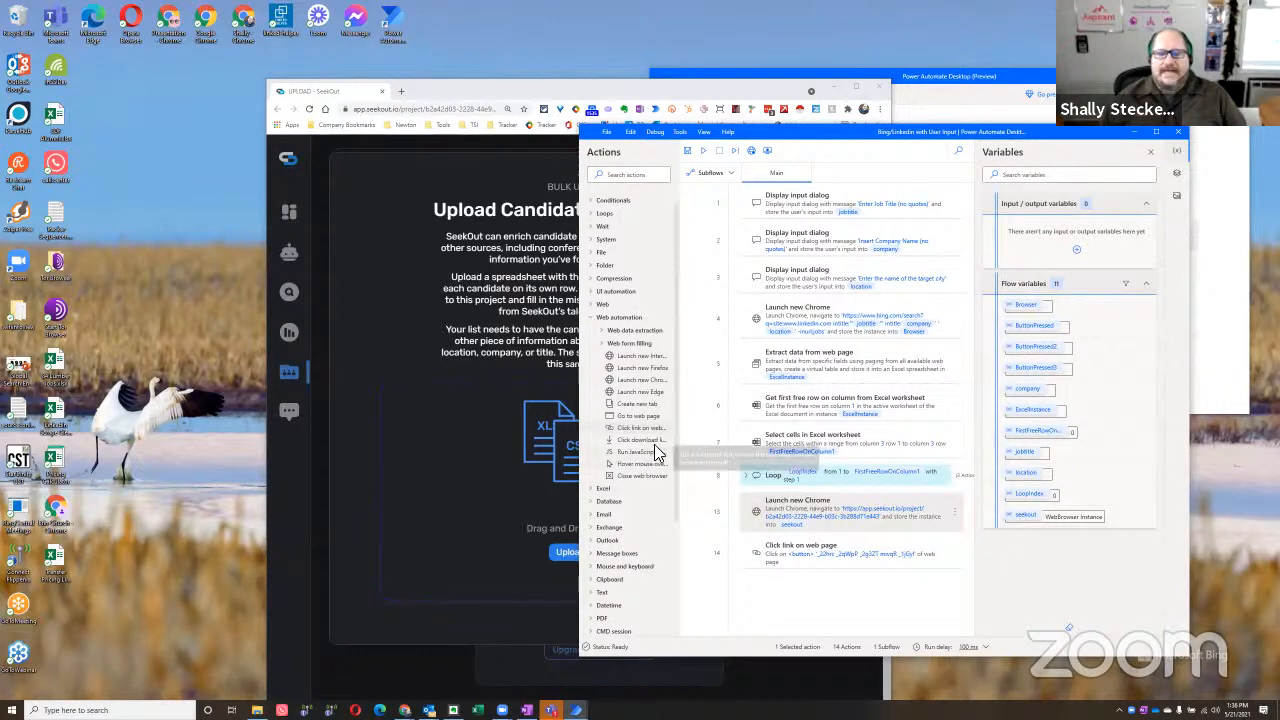
Step: Add step 15 clicking SeekOut's captured Upload File element in the %seekout% browser, and save it
left_click_drag(645, 428, 790, 597)
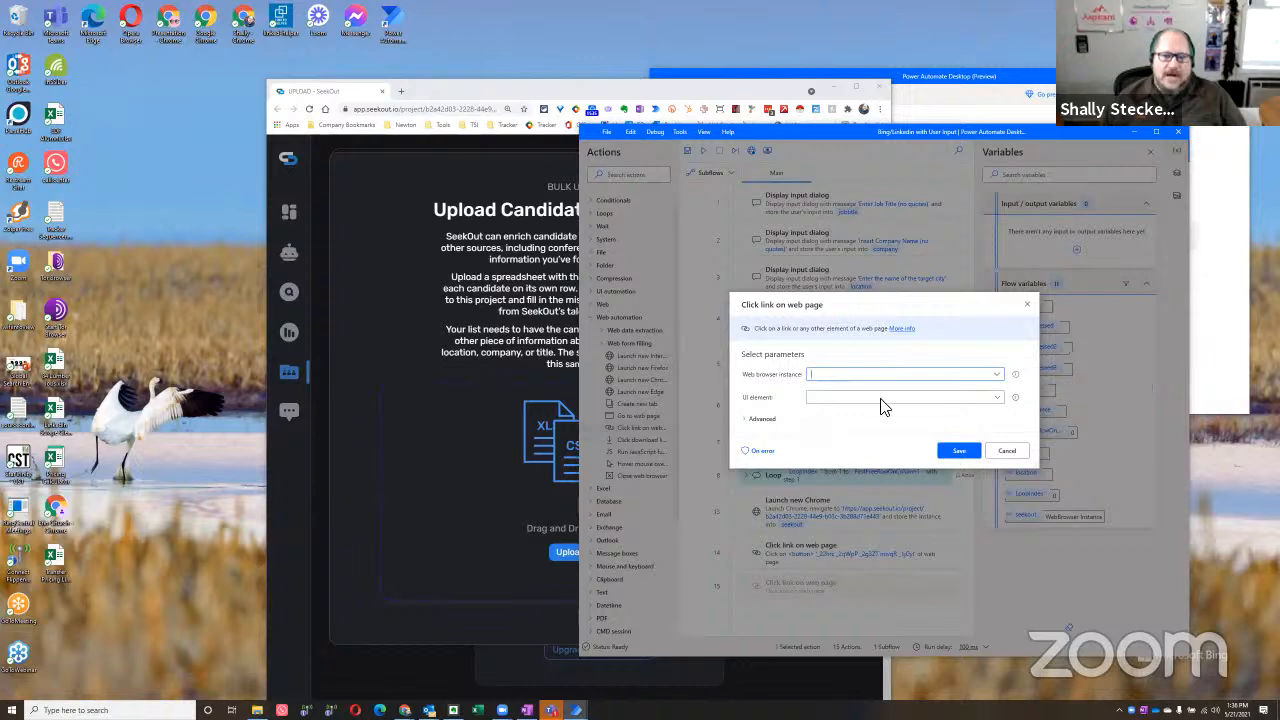
left_click(997, 374)
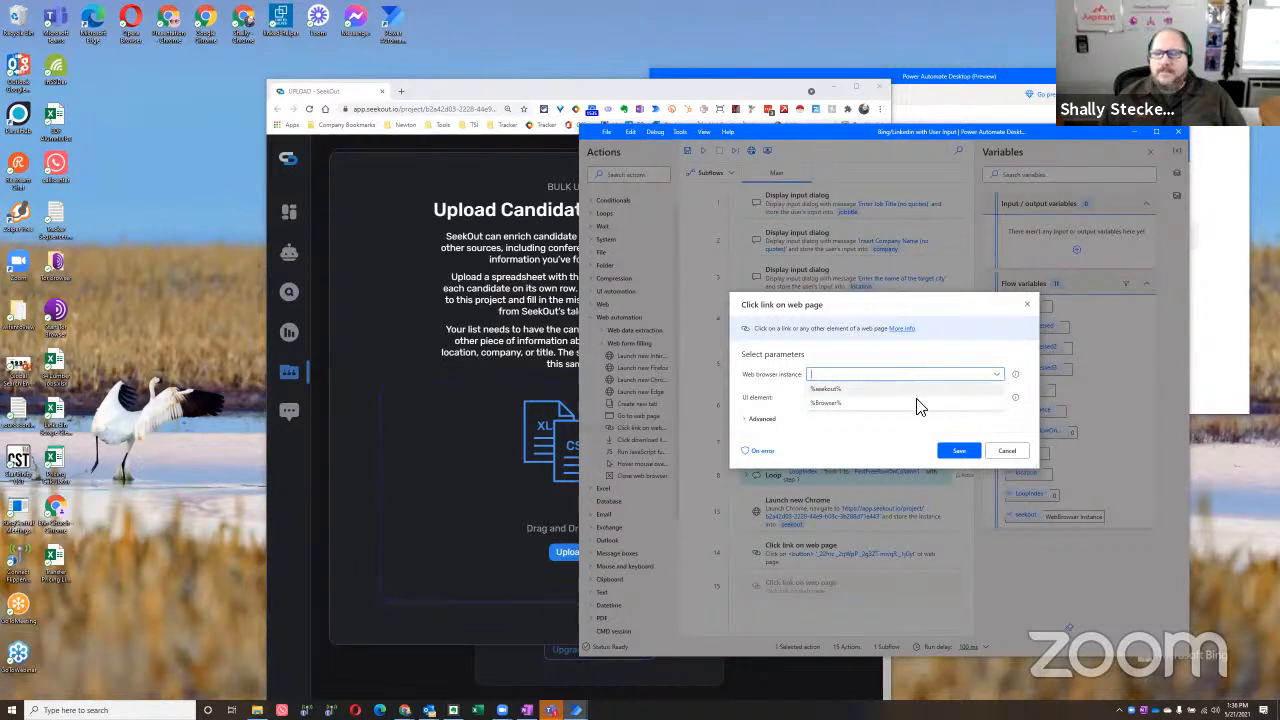
left_click(910, 392)
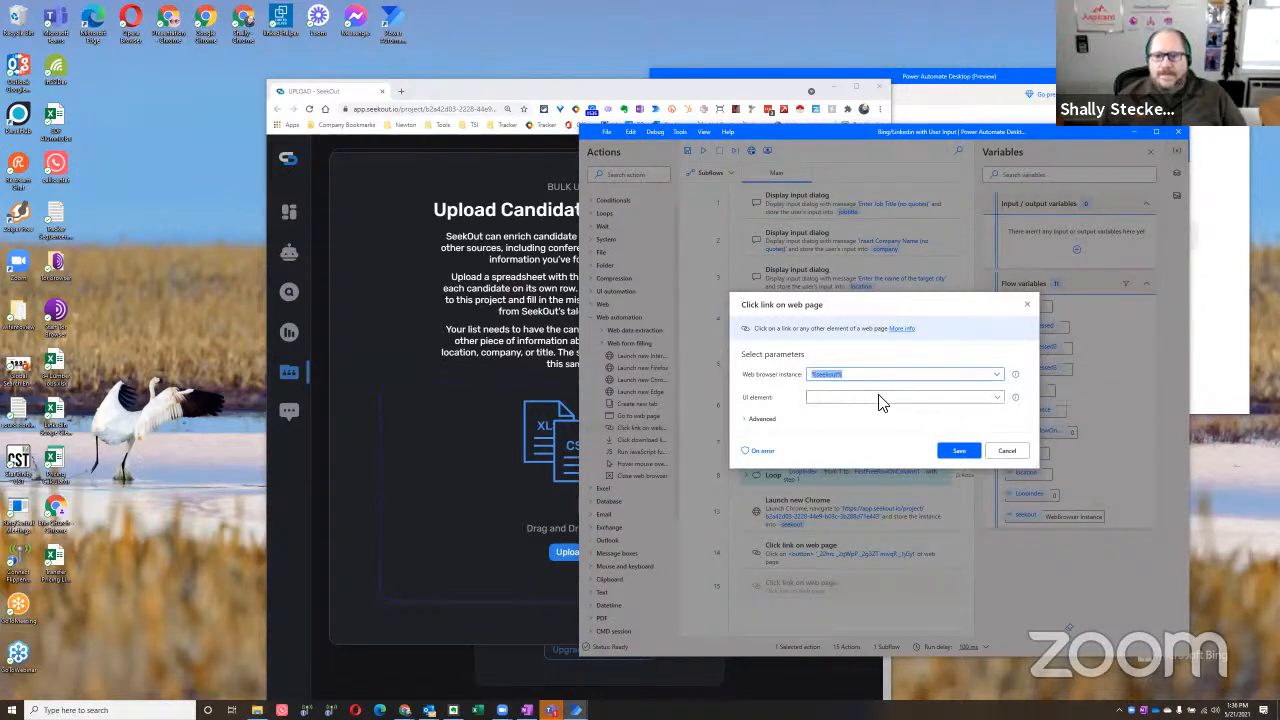
left_click(997, 398)
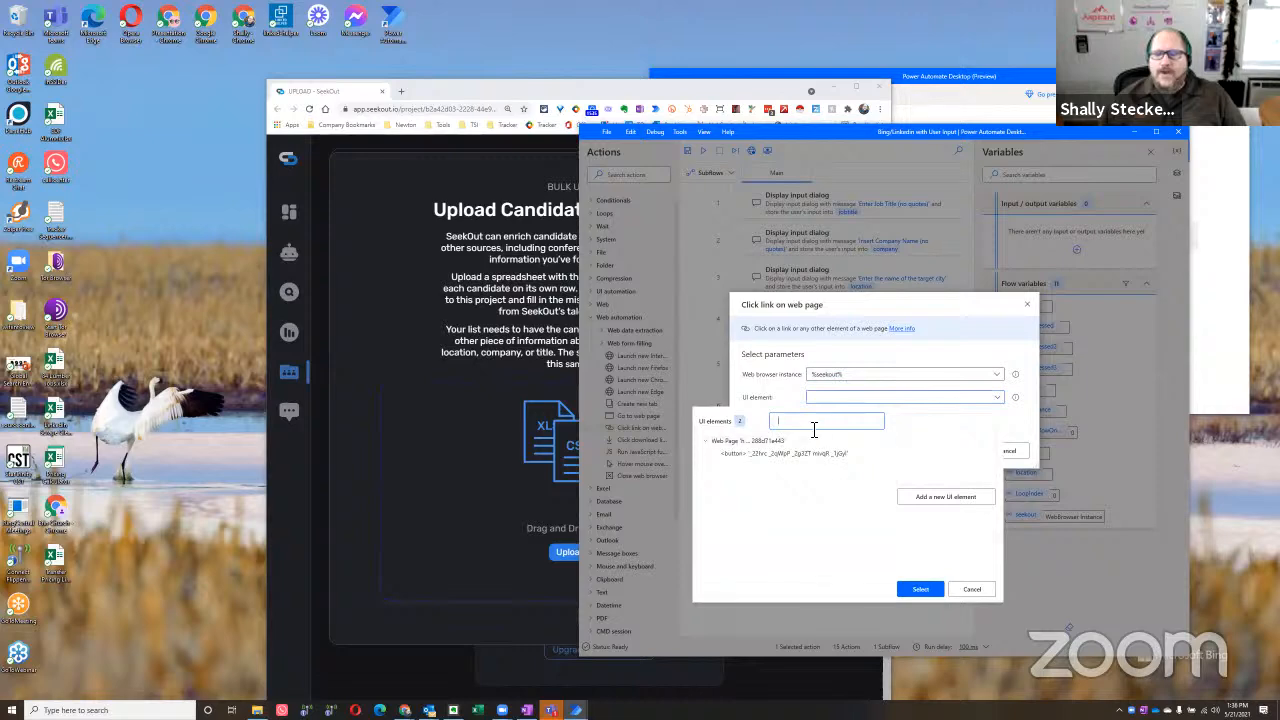
left_click(946, 500)
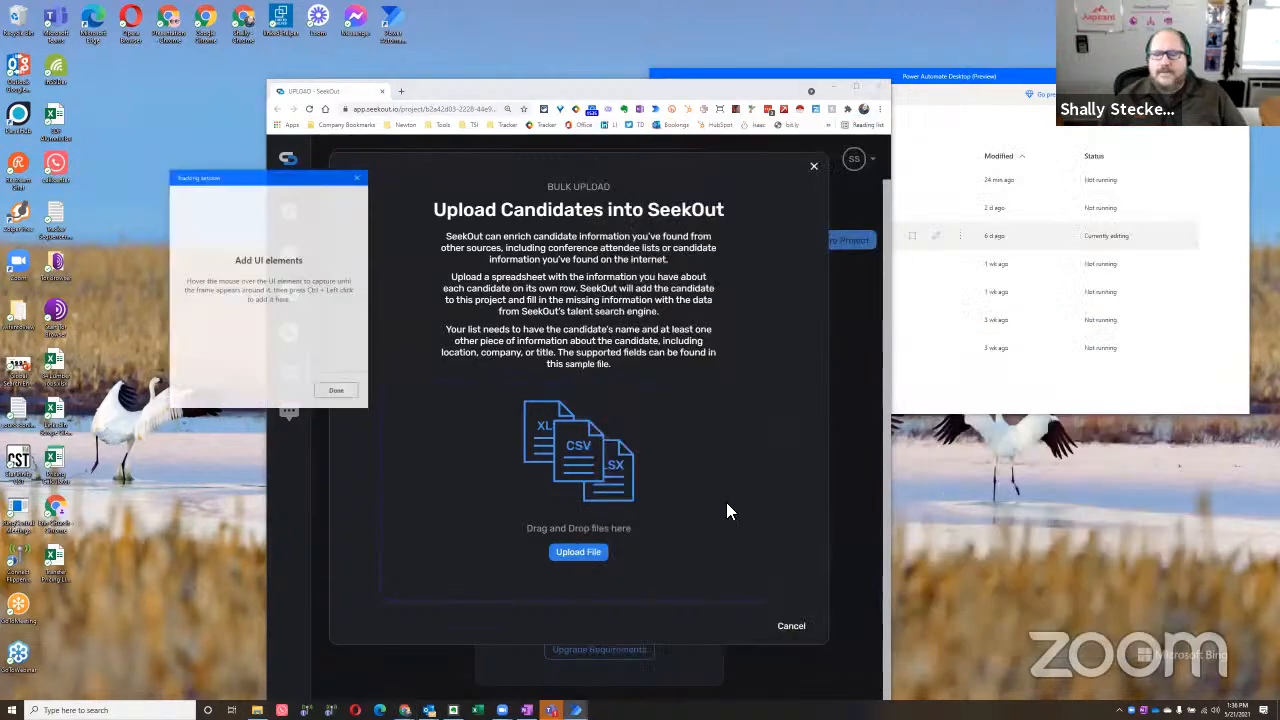
left_click(578, 560, "ctrl")
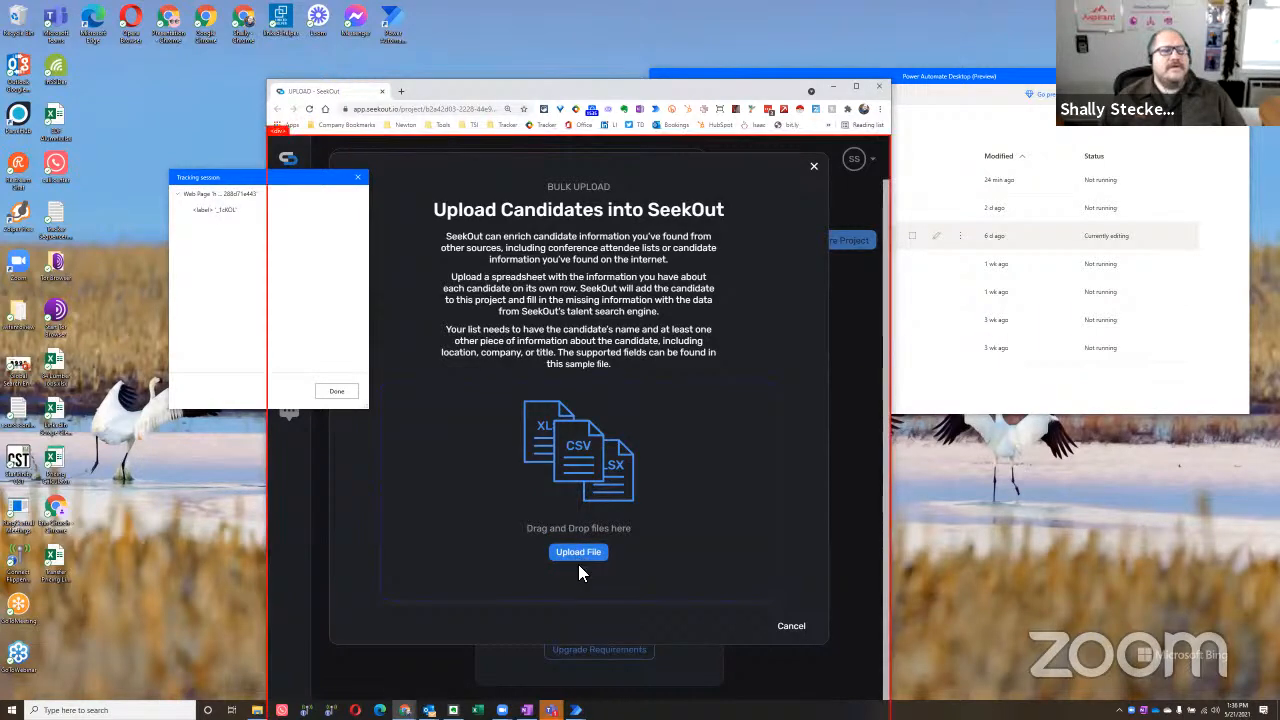
left_click(350, 393)
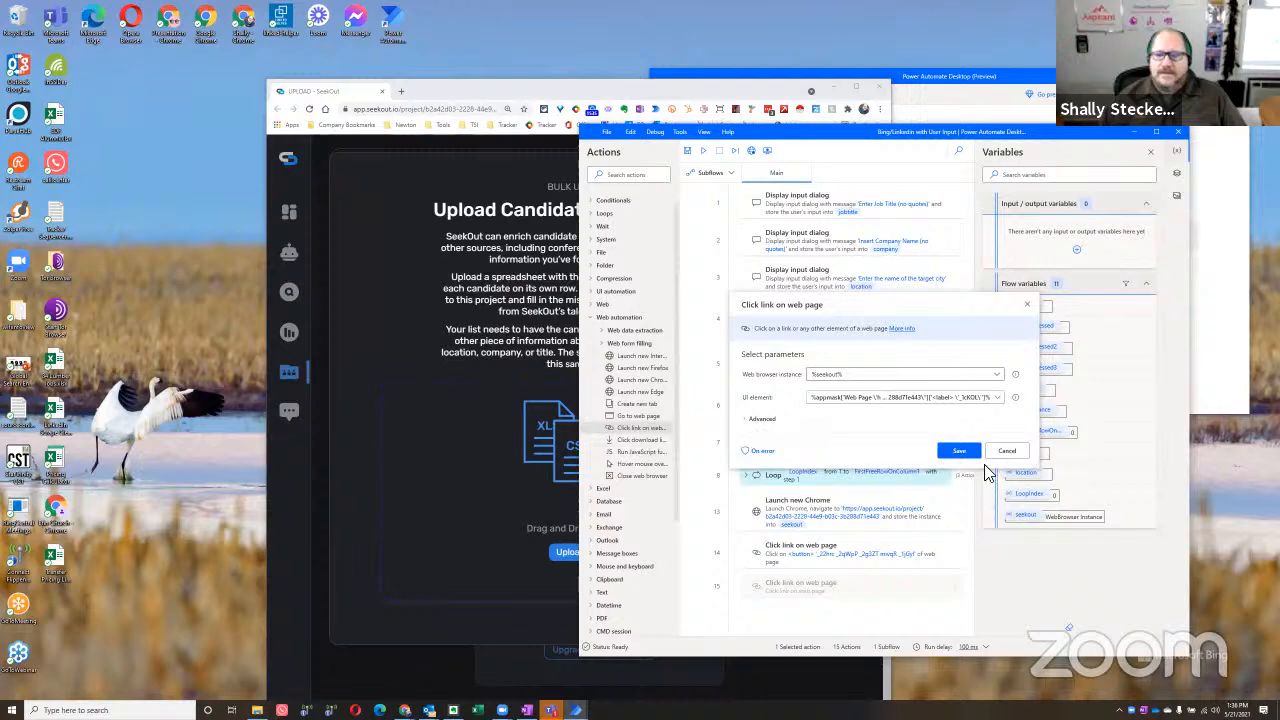
left_click(962, 452)
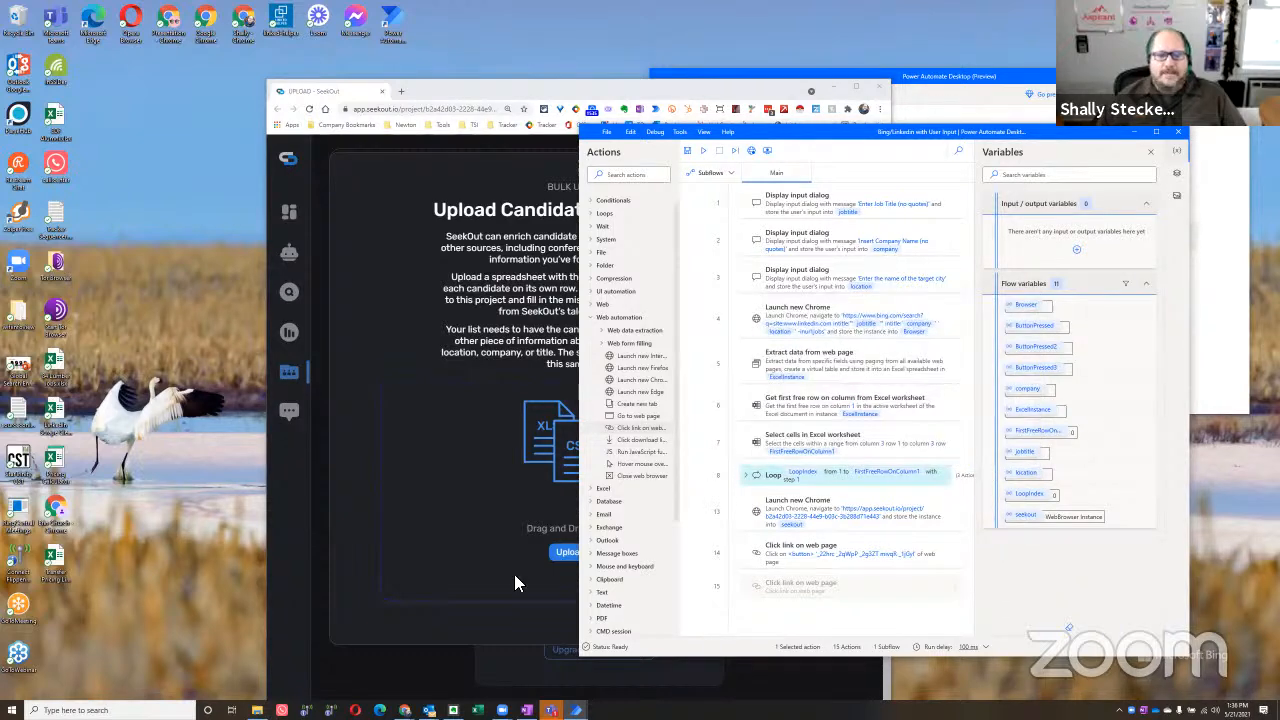
left_click(544, 580)
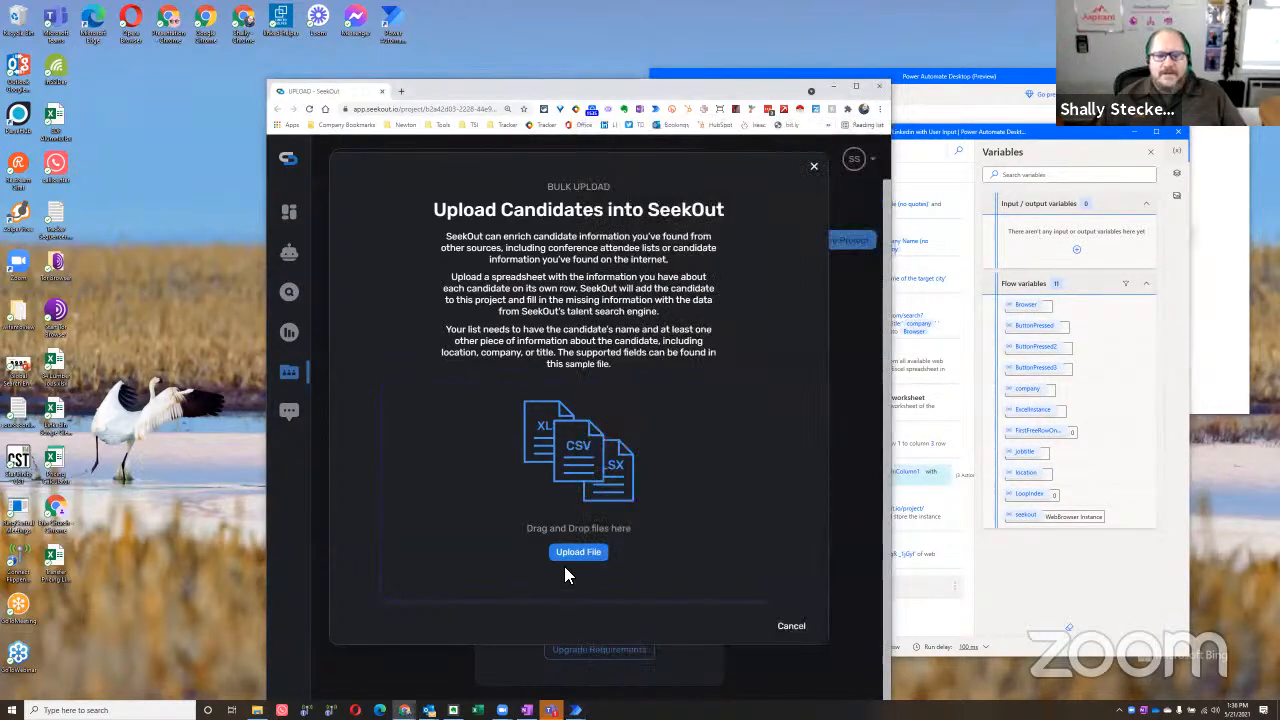
Step: Open SeekOut's Upload File chooser, cancel it without picking a file, and return to the flow editor
left_click(579, 556)
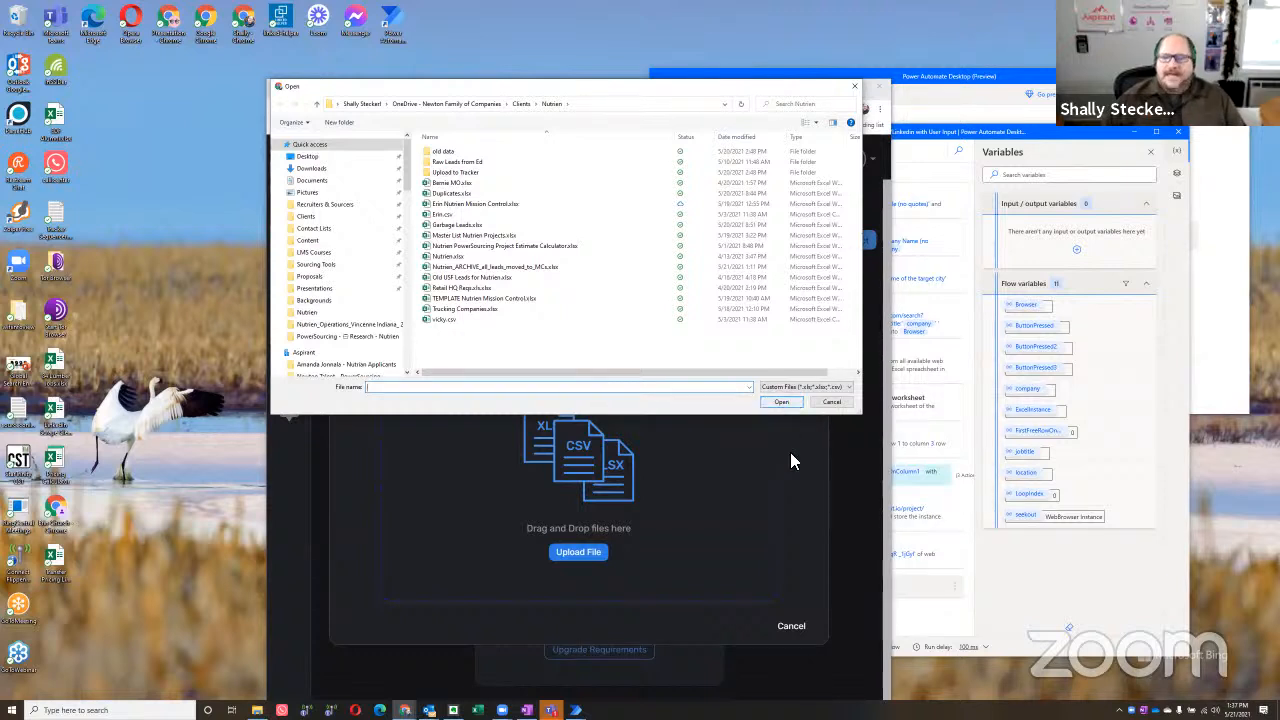
left_click(830, 402)
left_click(934, 626)
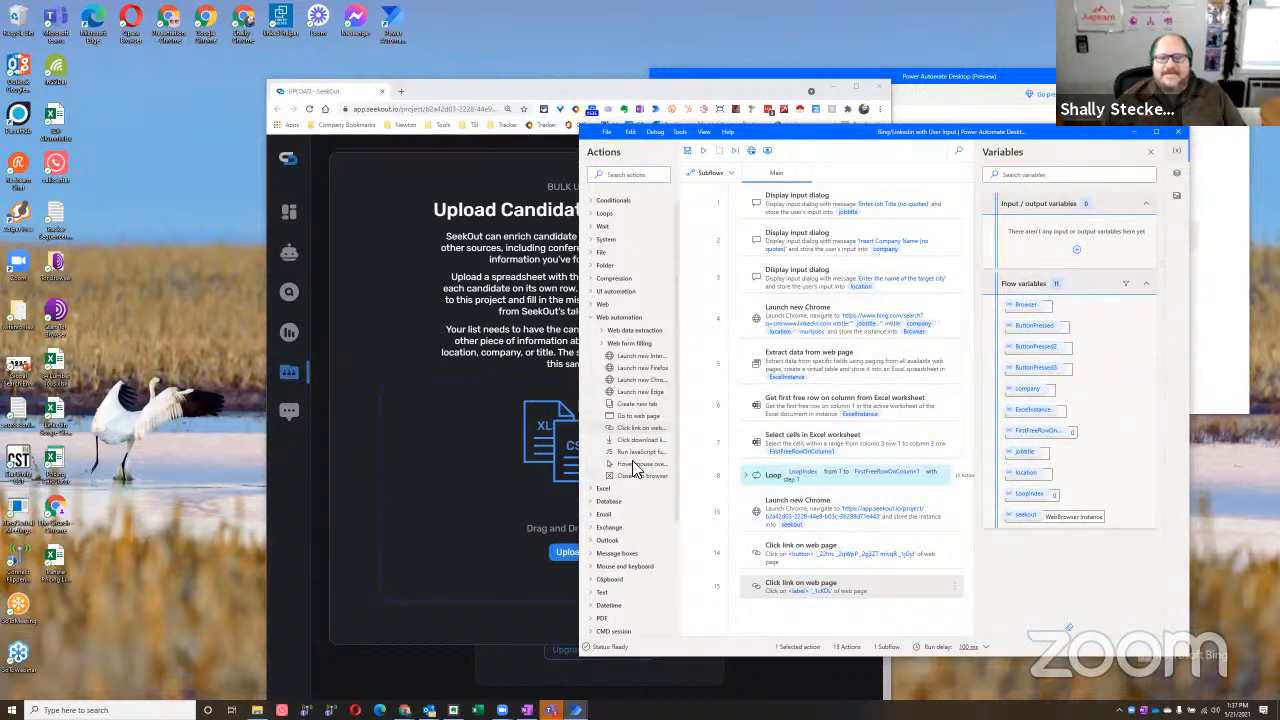
Step: Add a Save Excel step after the loop with save mode set to Save document as
left_click(593, 490)
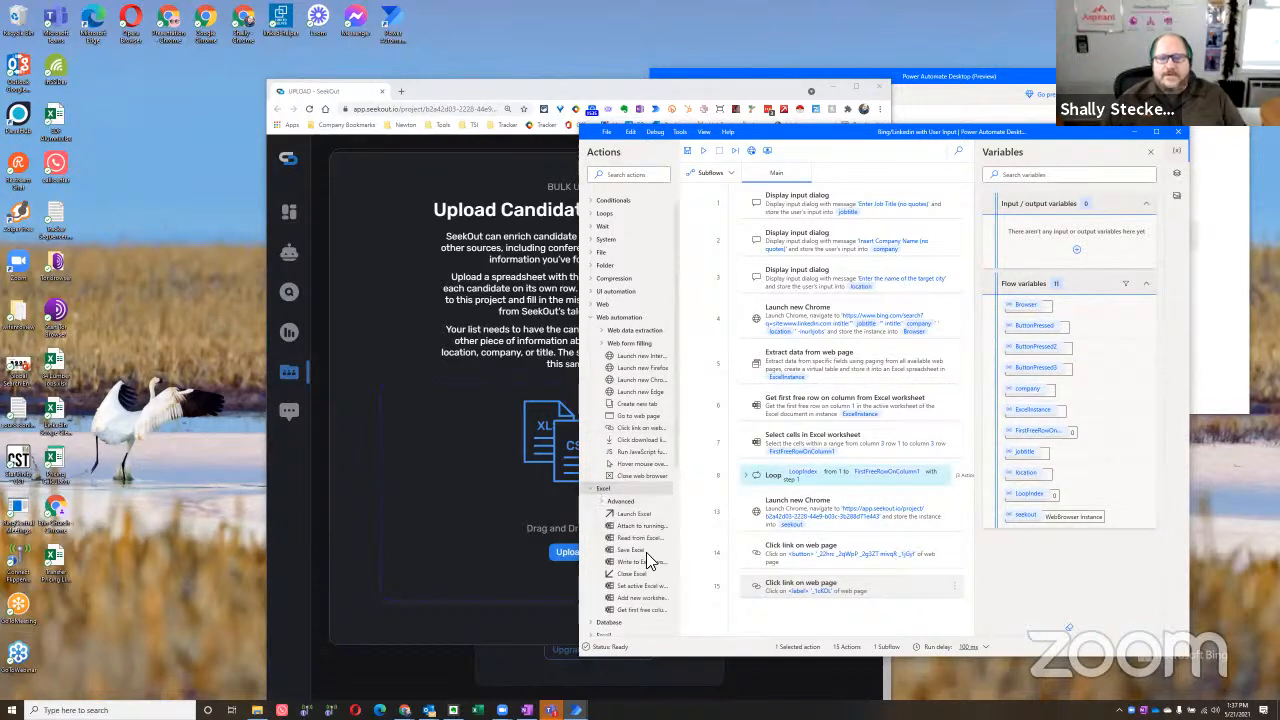
left_click_drag(638, 548, 846, 503)
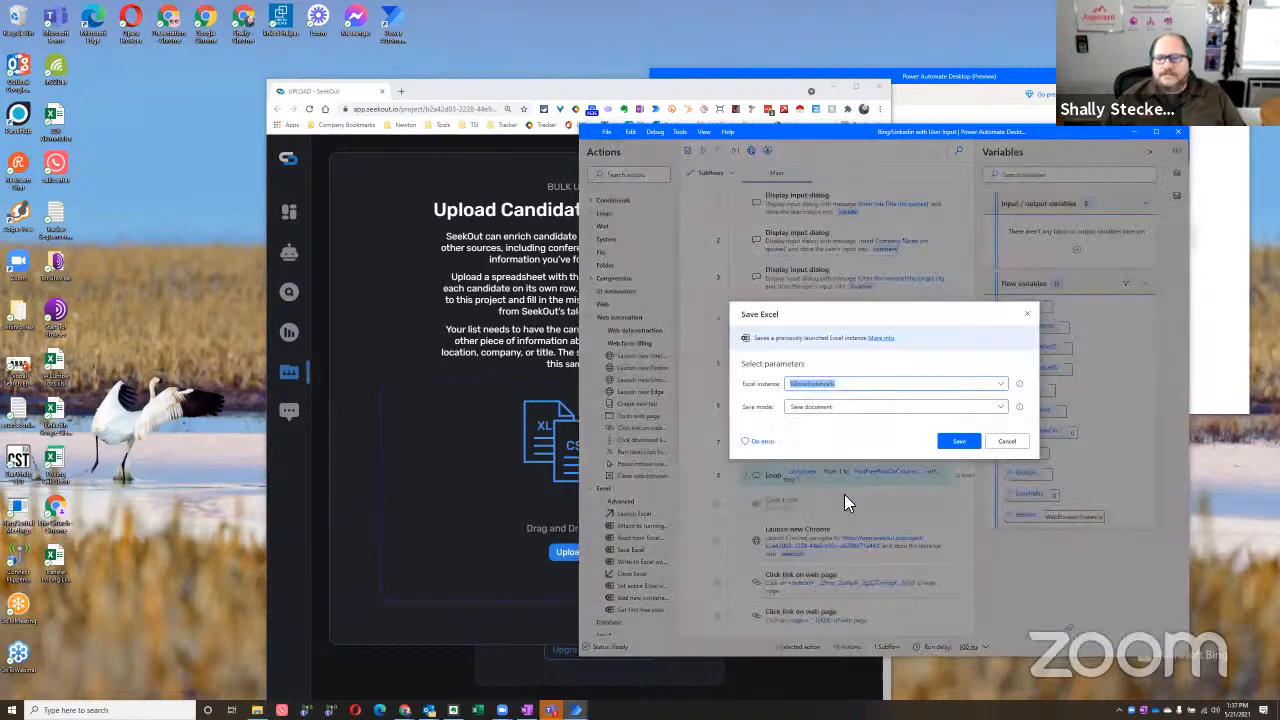
left_click(851, 409)
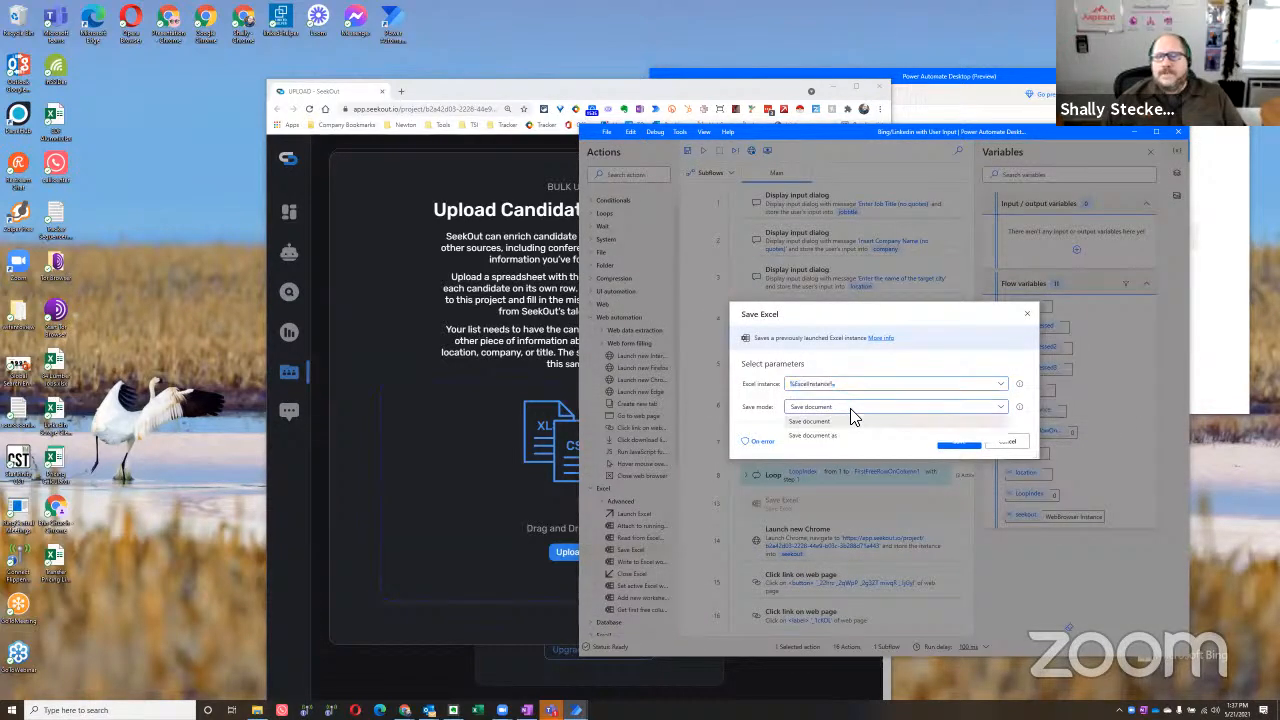
left_click(838, 448)
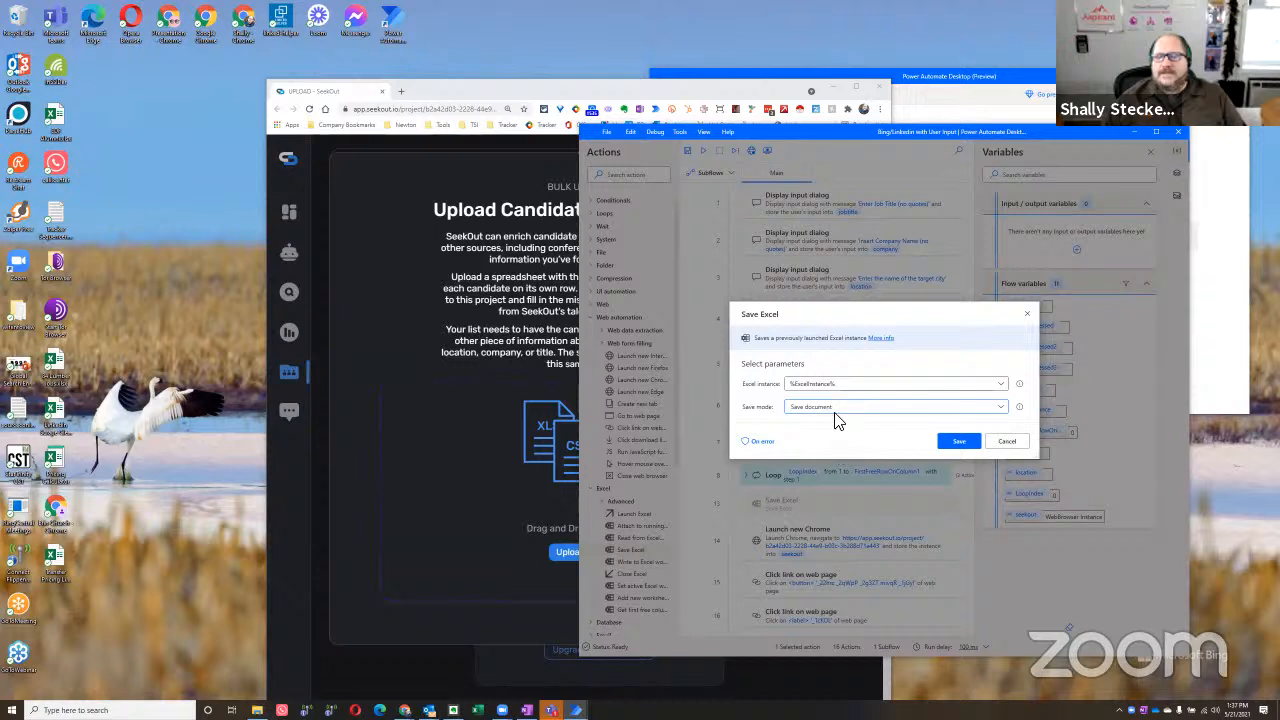
left_click(889, 411)
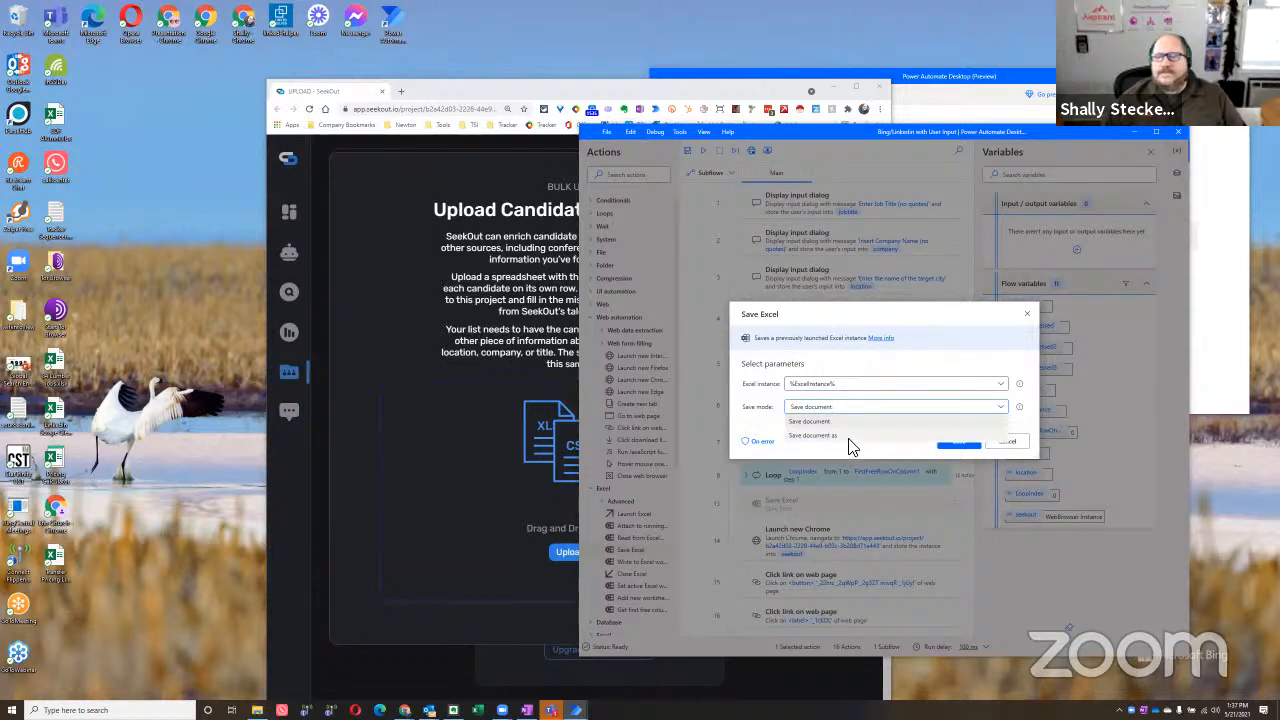
left_click(820, 436)
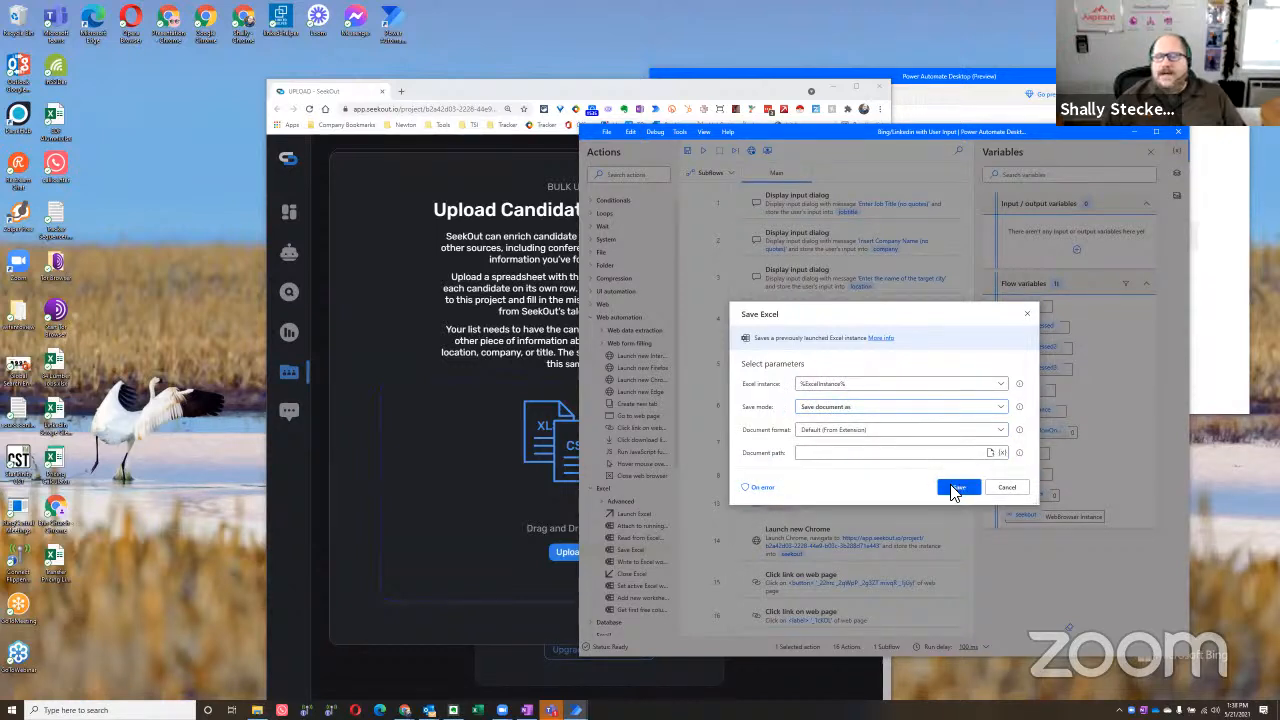
Step: Set the document path to UPLOAD.xlsx in Documents and save the Save Excel action
left_click(990, 452)
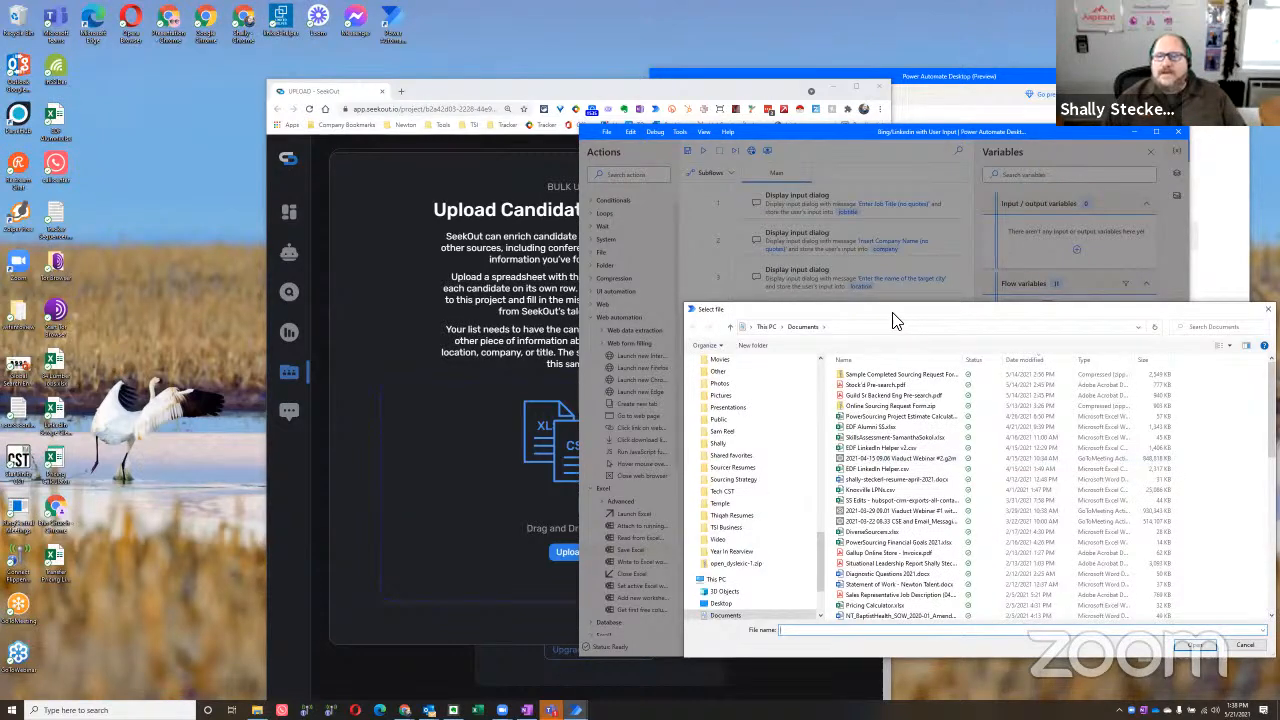
left_click_drag(898, 312, 732, 216)
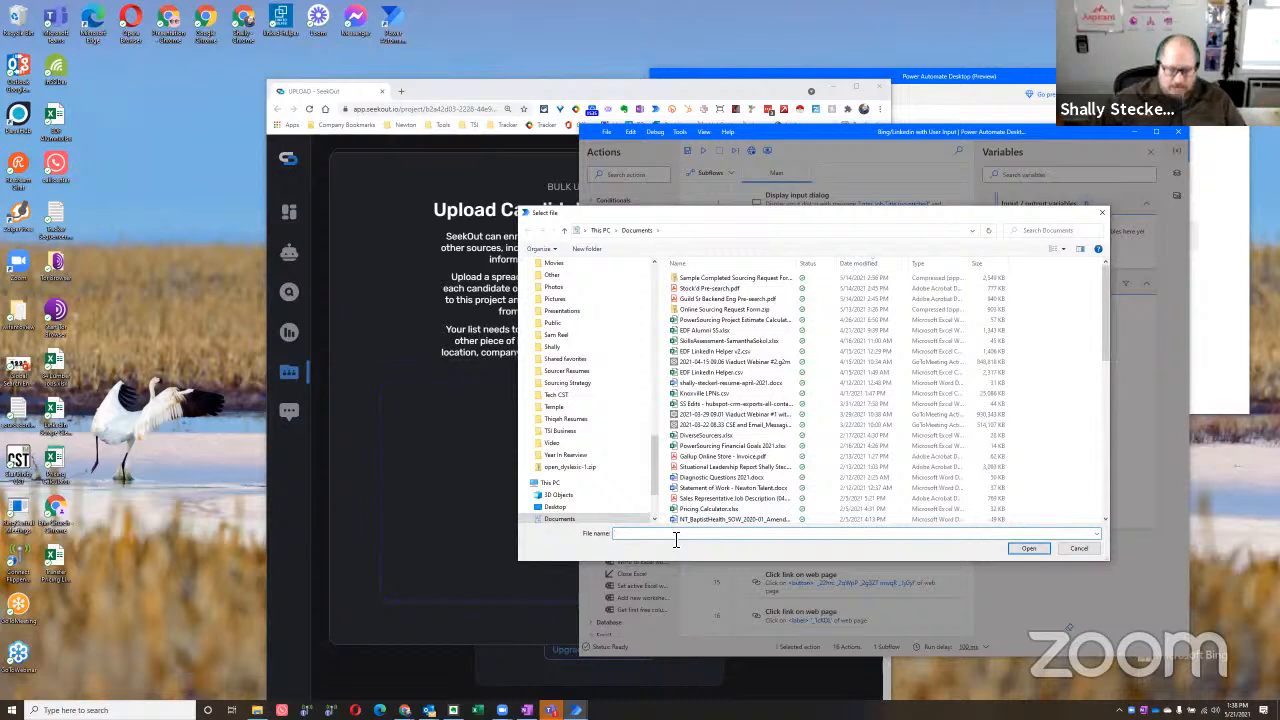
type("URL")
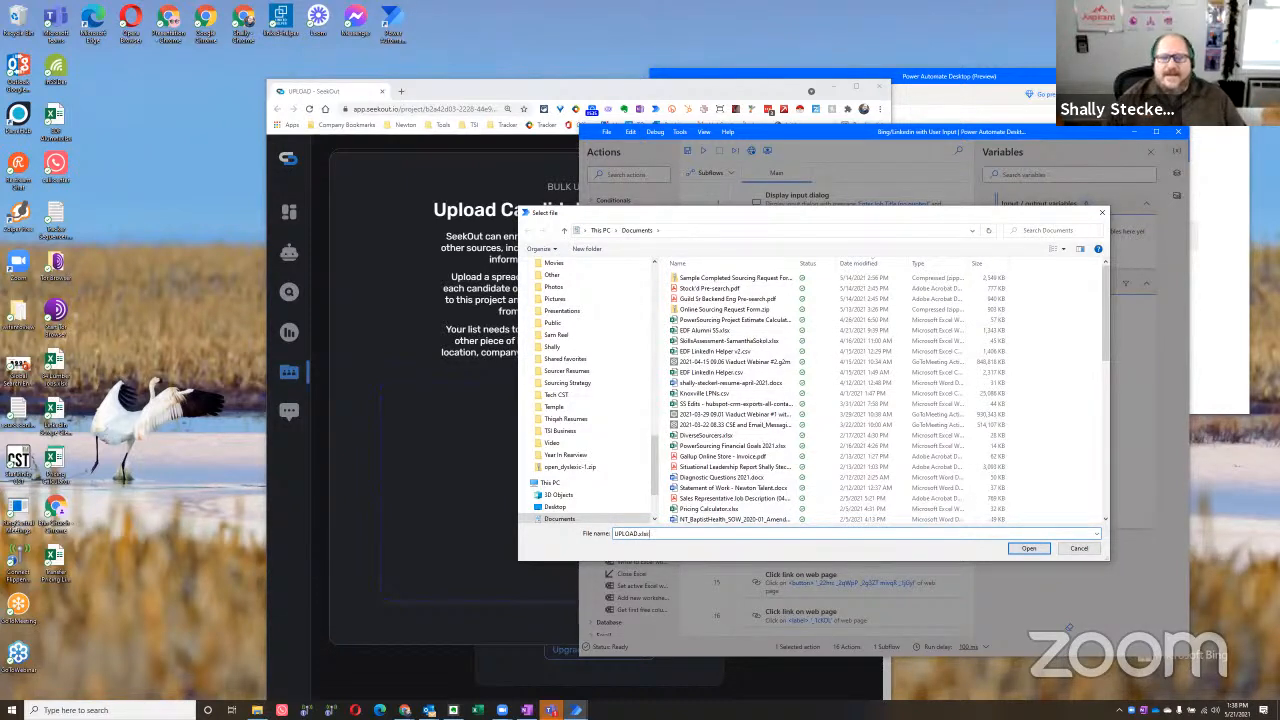
left_click(1030, 549)
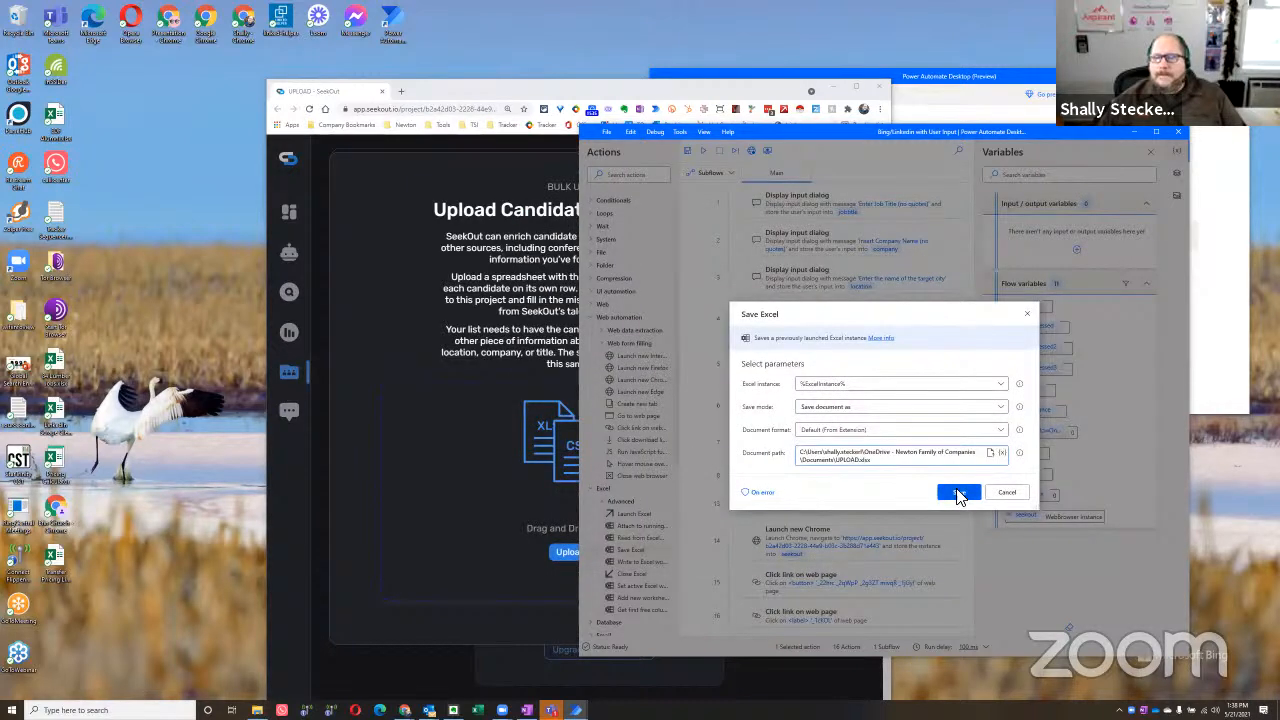
triple_click(920, 460)
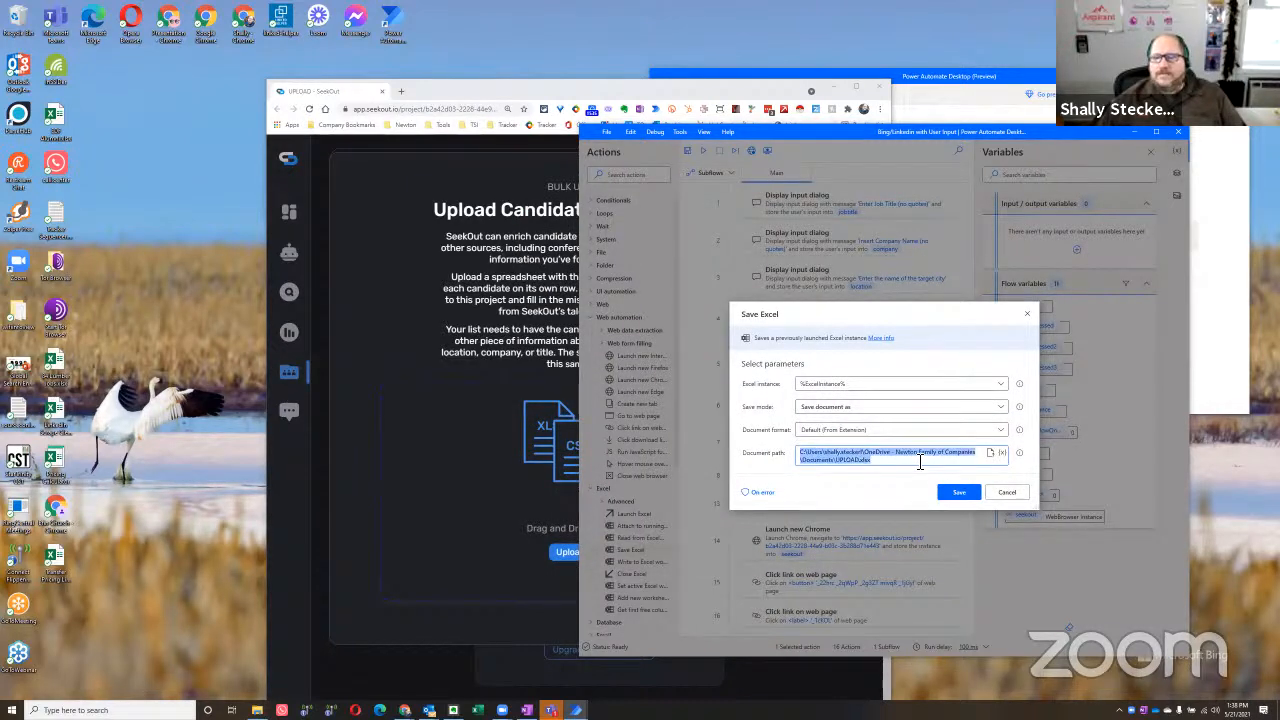
left_click(953, 493)
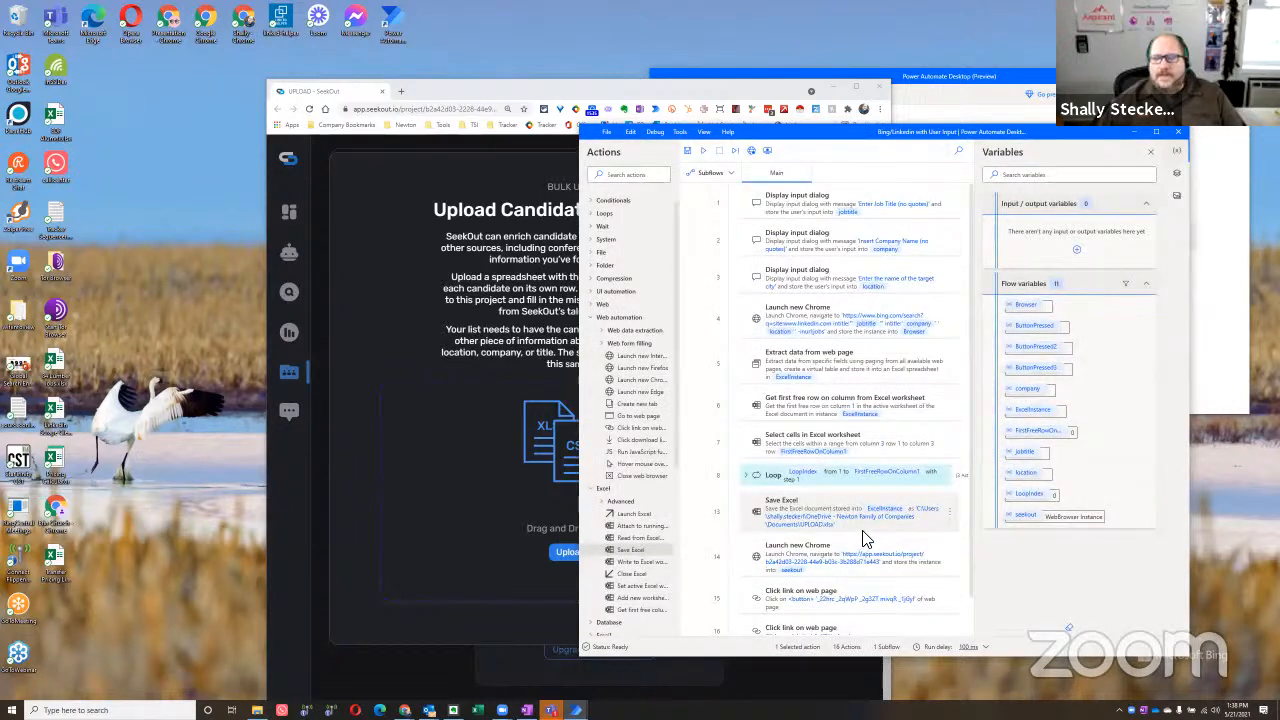
Step: Bring SeekOut's file-open dialog forward, shift it left, and return to the flow editor
scroll(858, 536, "down", 2)
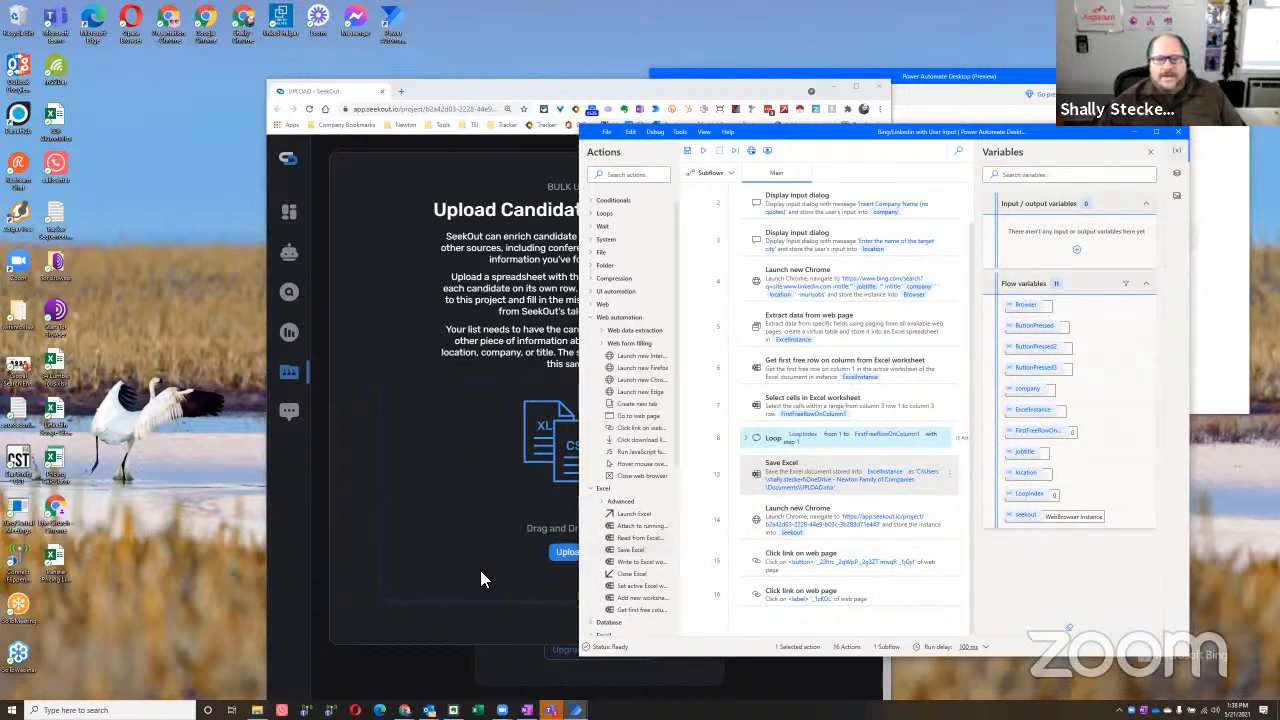
left_click(566, 553)
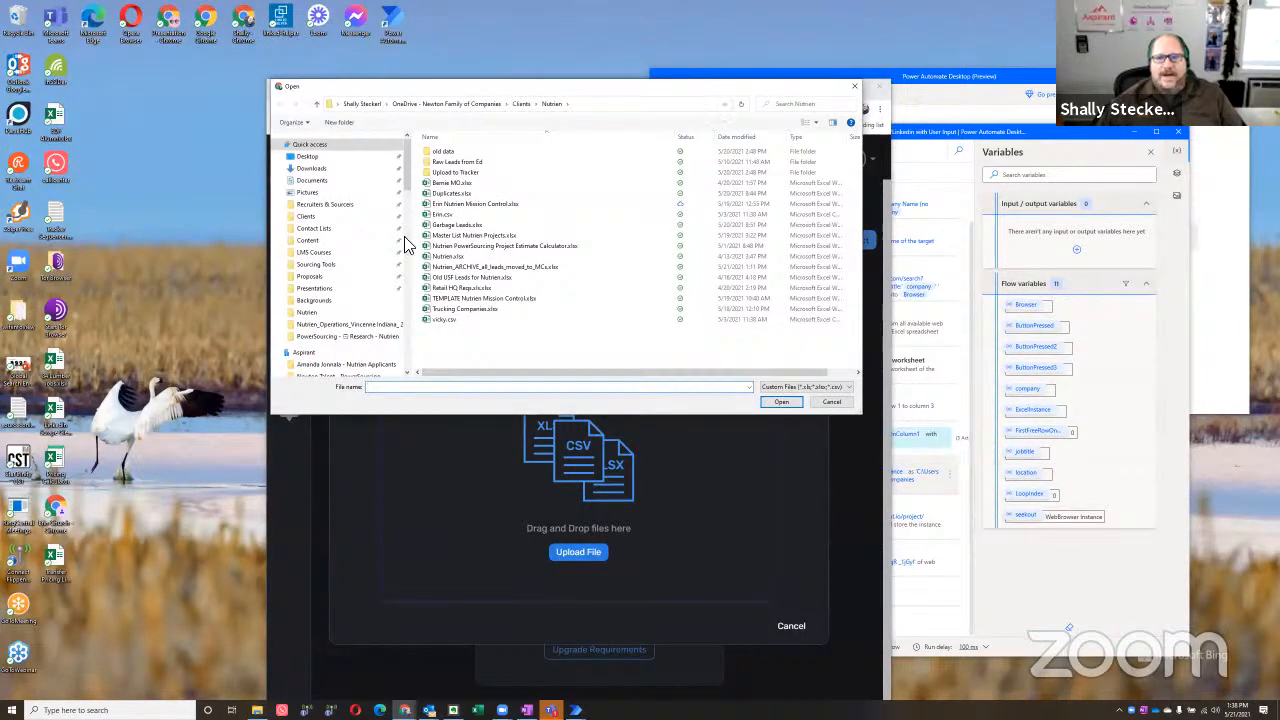
left_click_drag(716, 92, 524, 91)
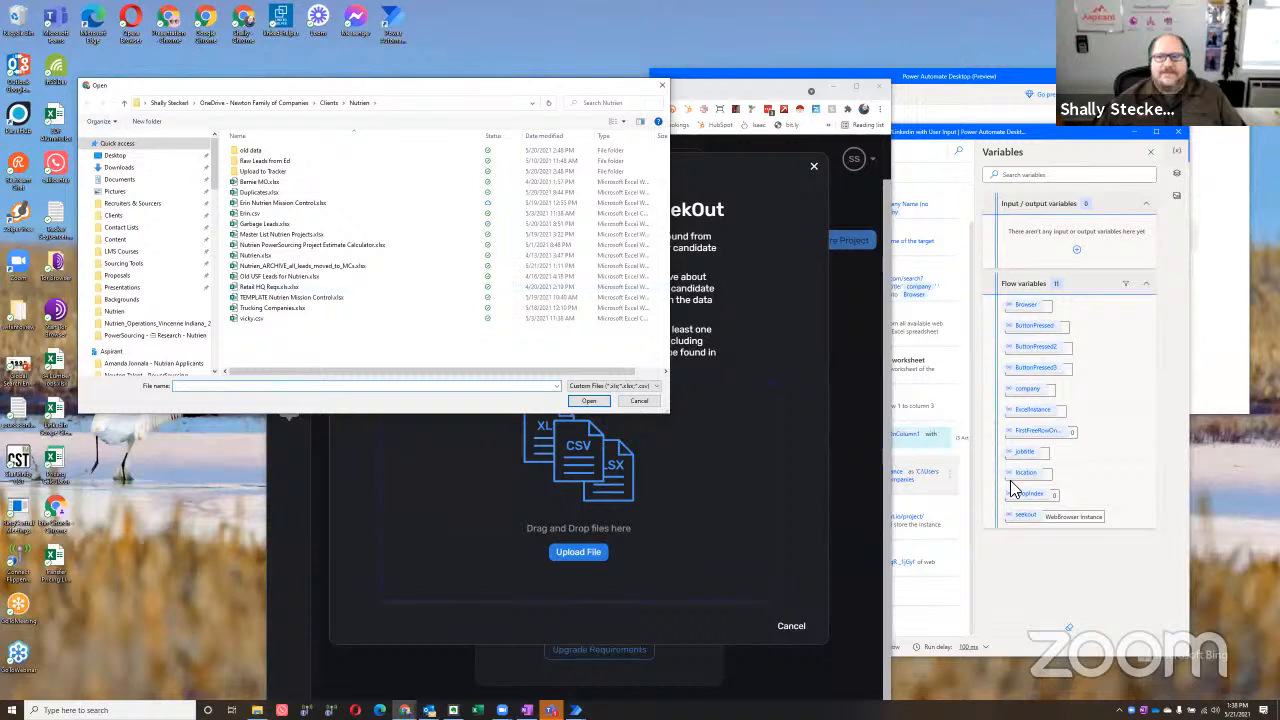
left_click(1024, 580)
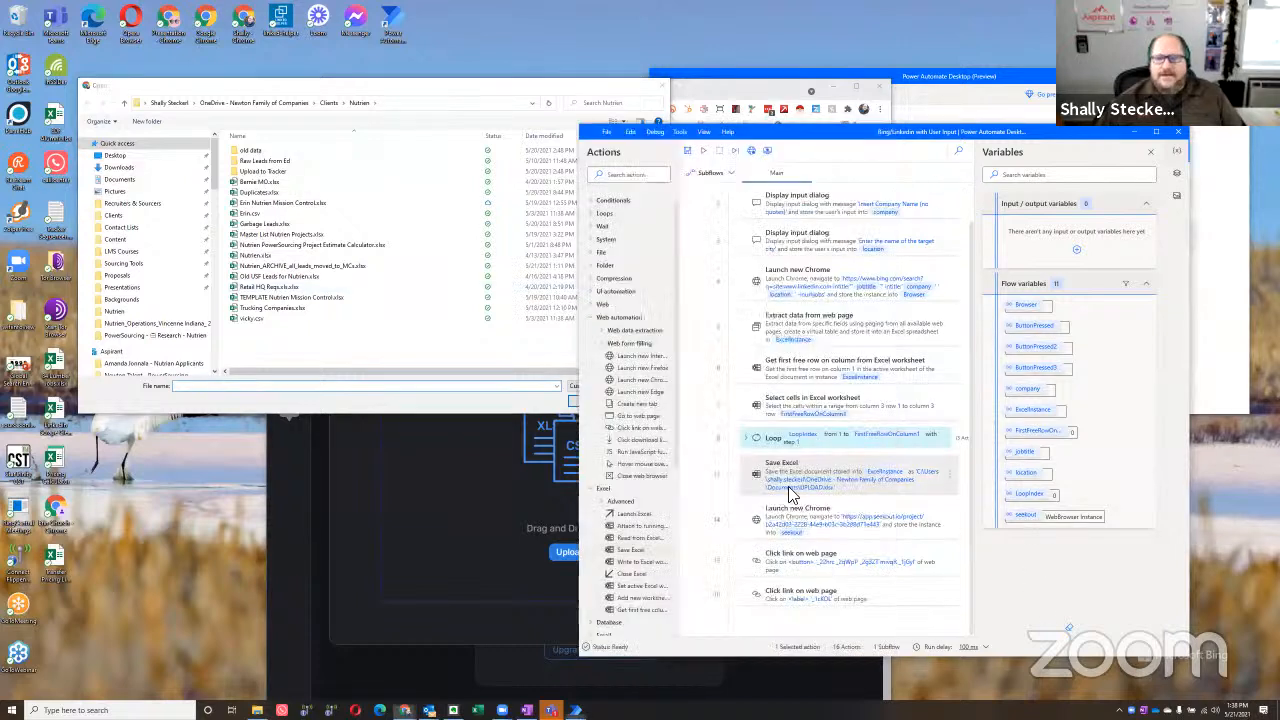
Step: Collapse the Web automation and Excel groups, expand System, and widen the Actions pane
left_click(591, 319)
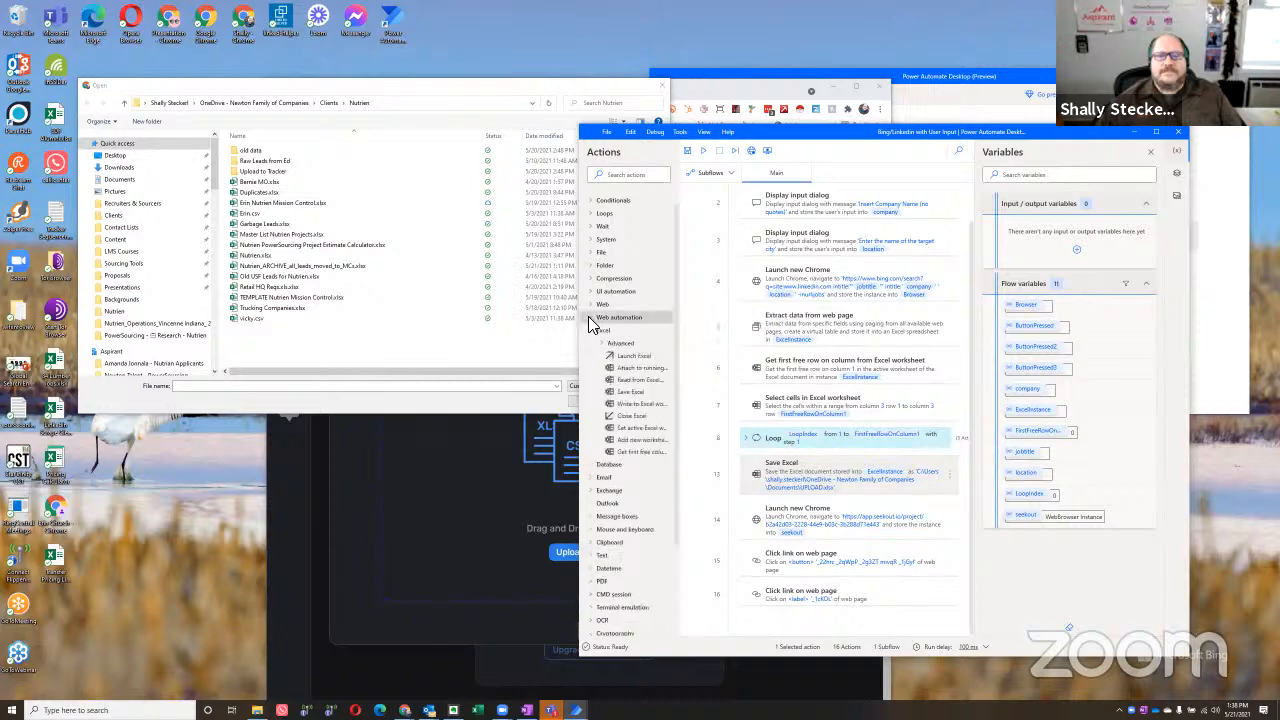
left_click(591, 330)
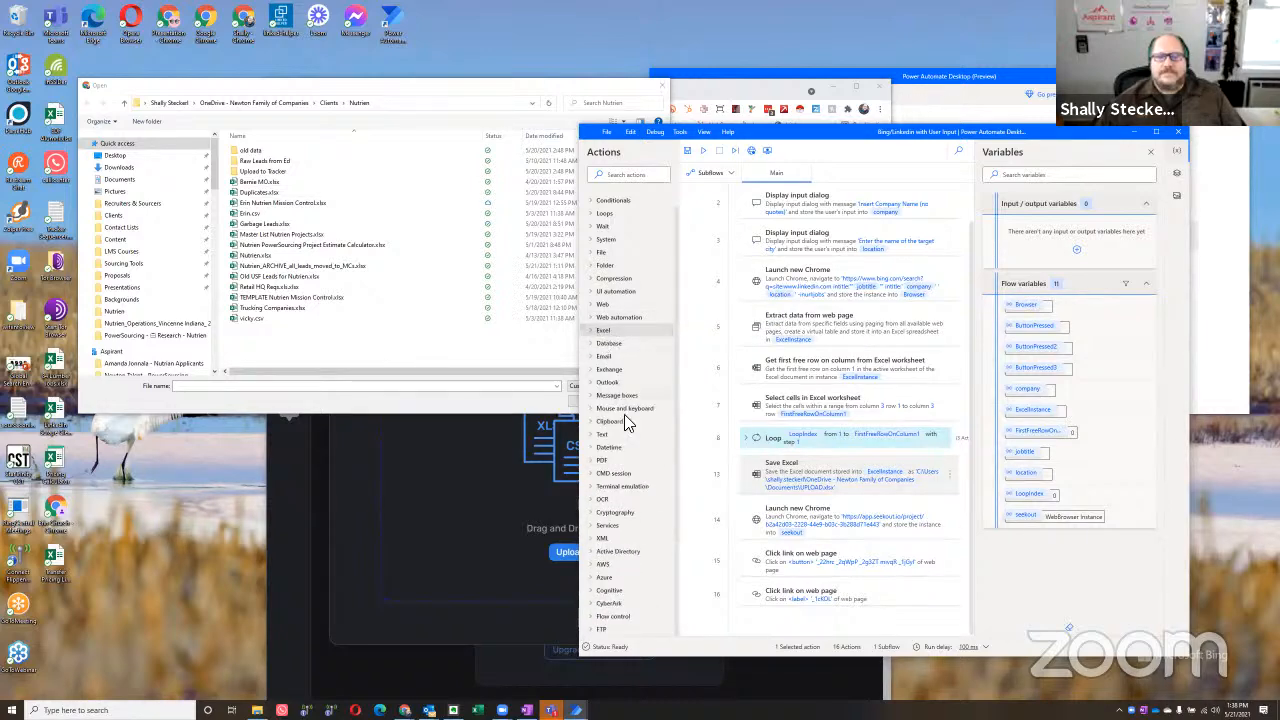
scroll(636, 480, "up", 1)
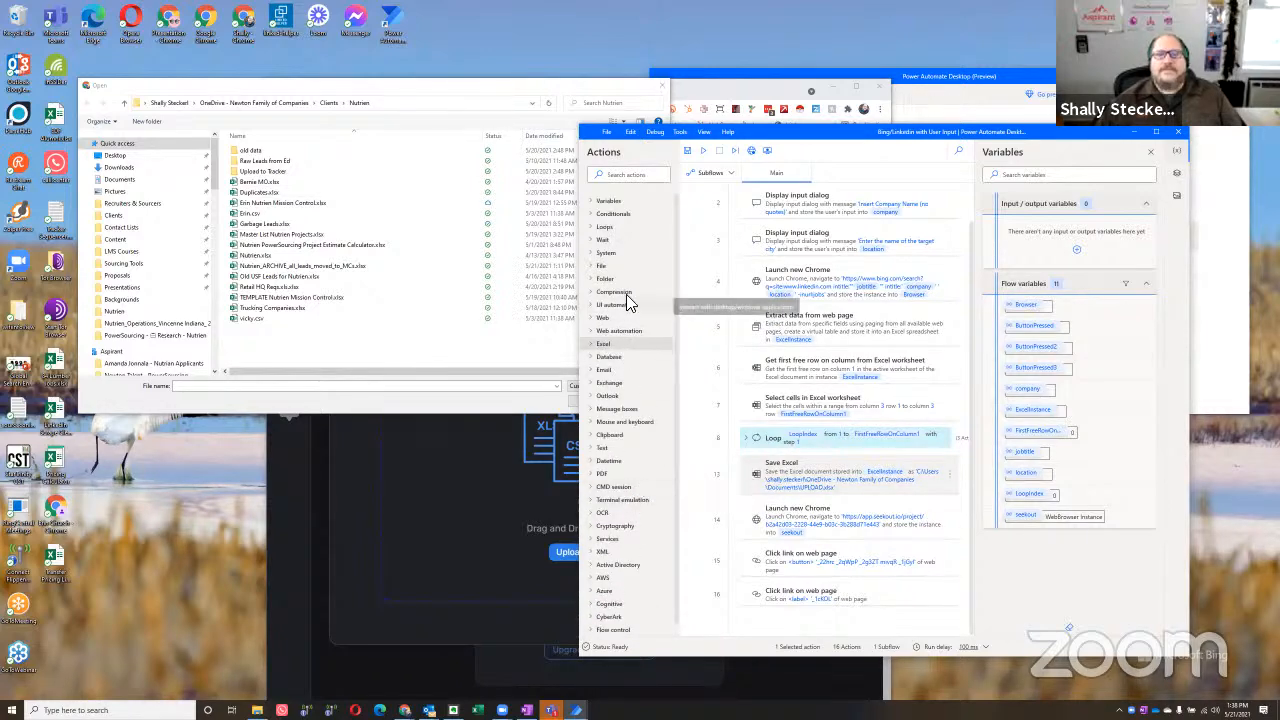
left_click(590, 253)
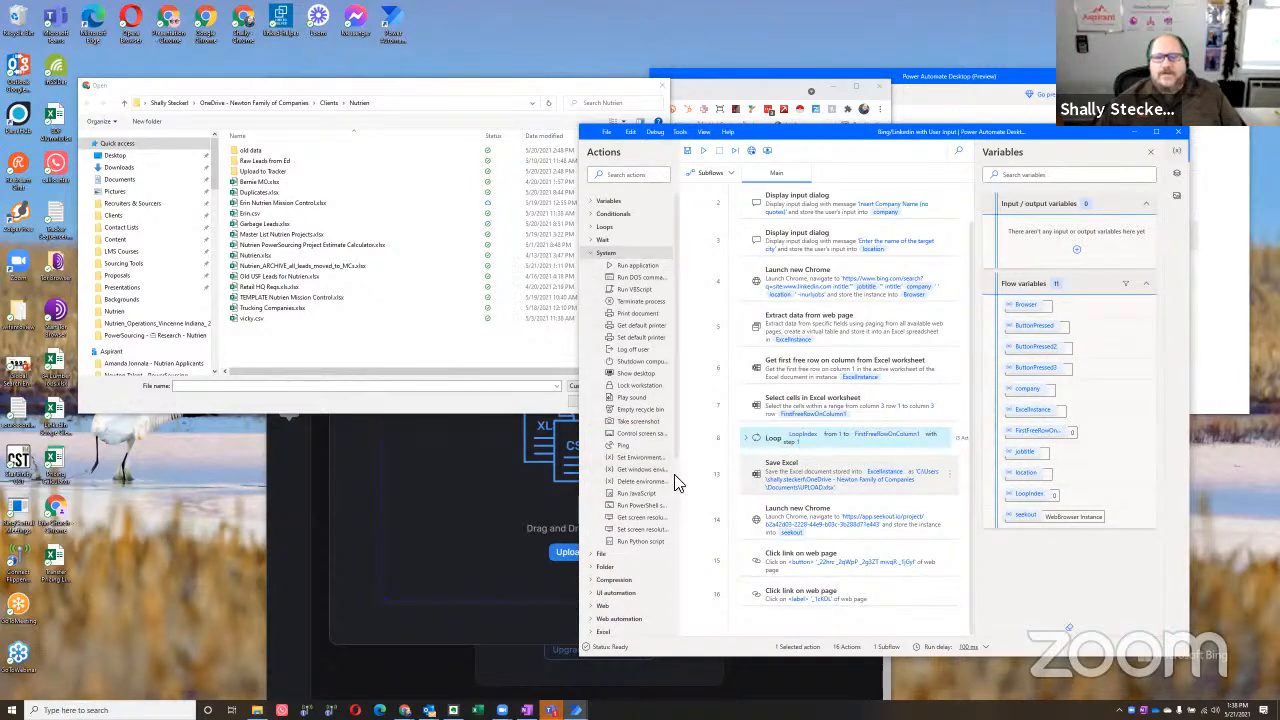
left_click_drag(680, 477, 731, 477)
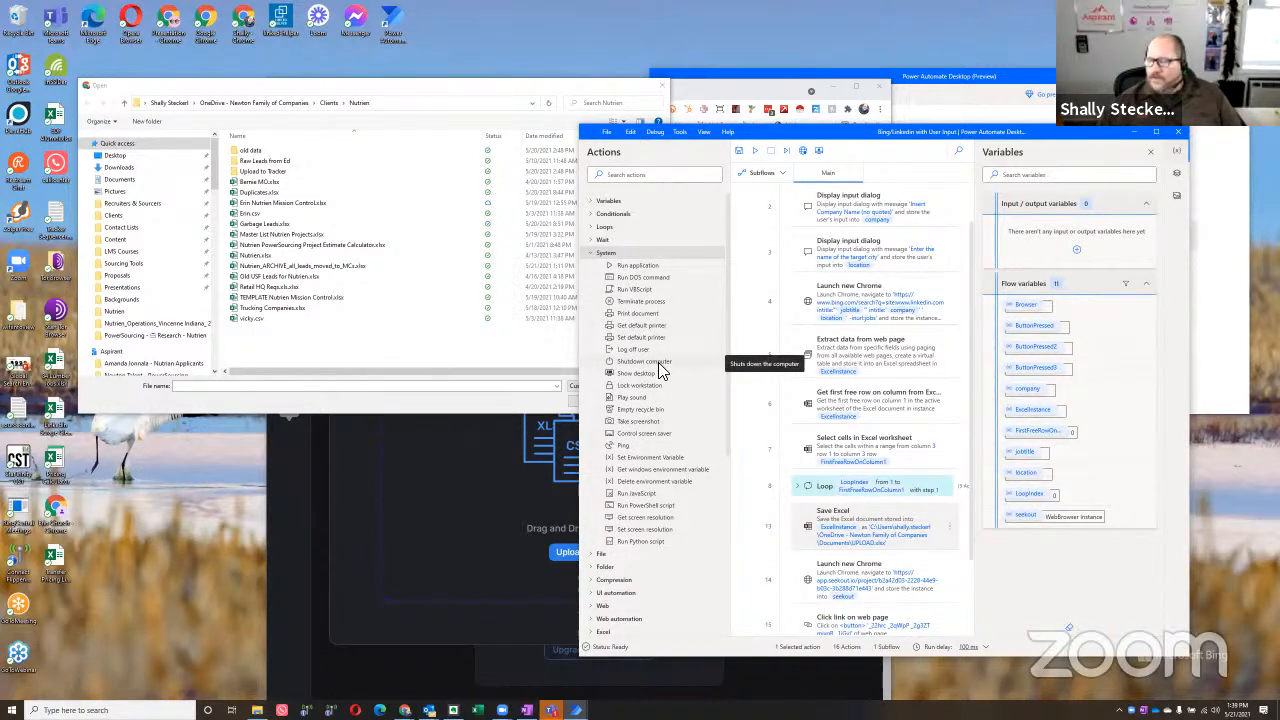
scroll(660, 450, "down", 5)
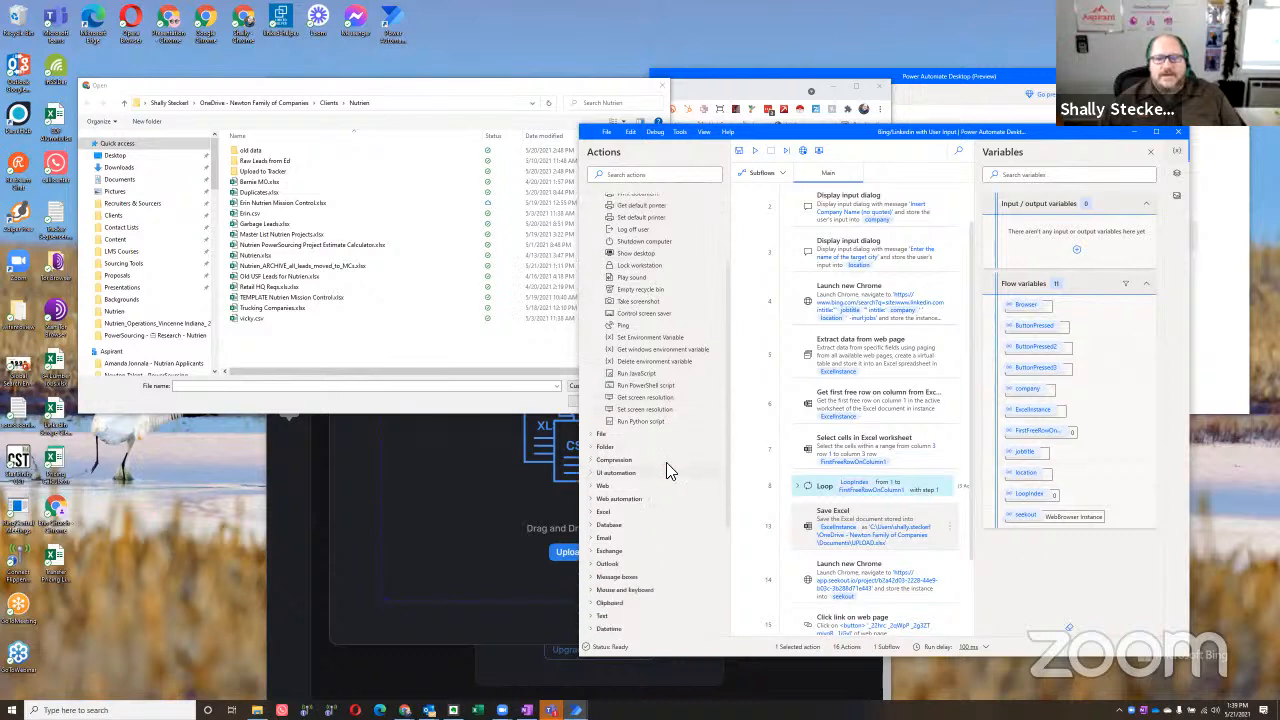
scroll(660, 397, "down", 1)
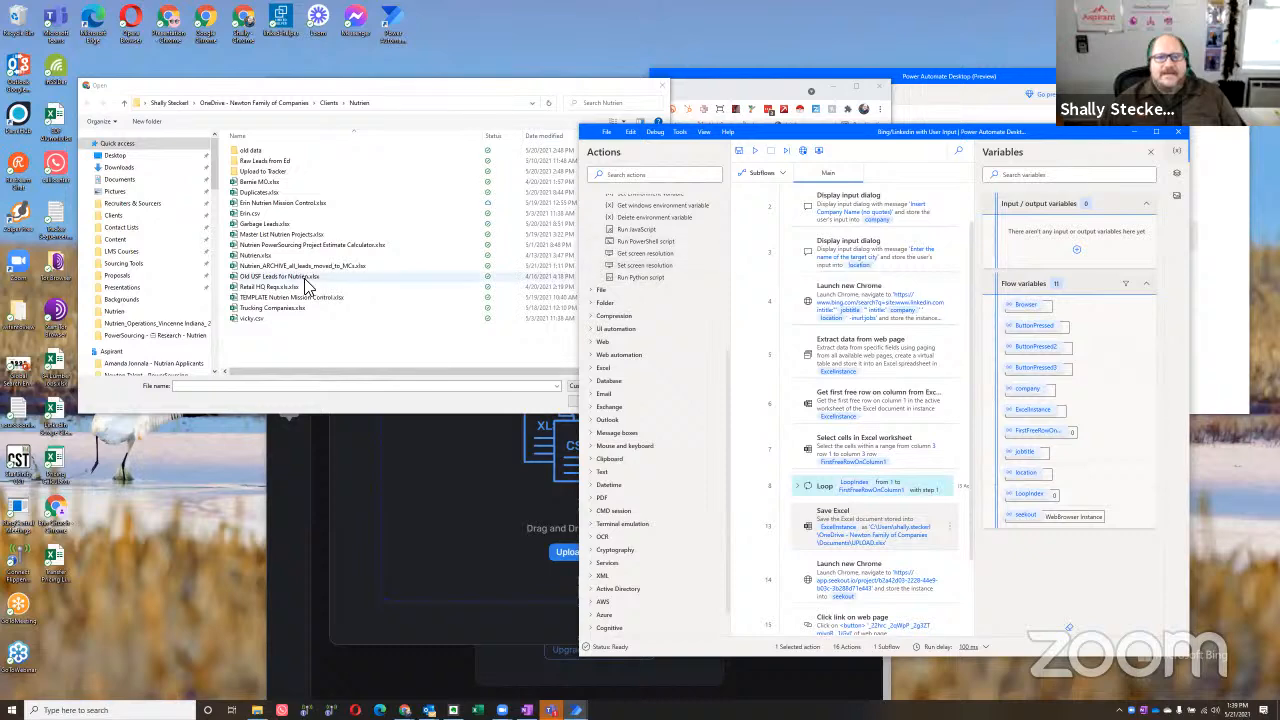
Step: Paste the full UPLOAD.xlsx path into the SeekOut file dialog and try to open it
left_click(262, 388)
type("C:\\Users\\shally.stecker\\OneDrive - Newton Family of Companies\\Documents\\UPLOAD.xlsx")
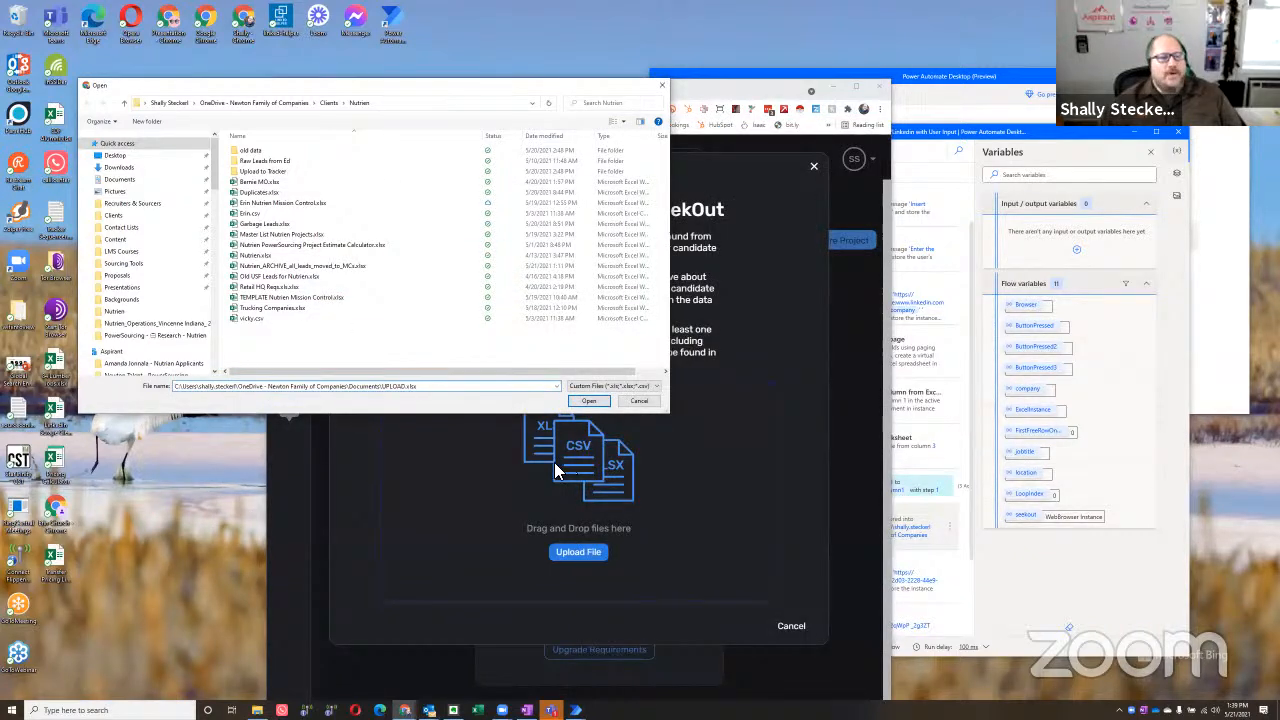
left_click(588, 401)
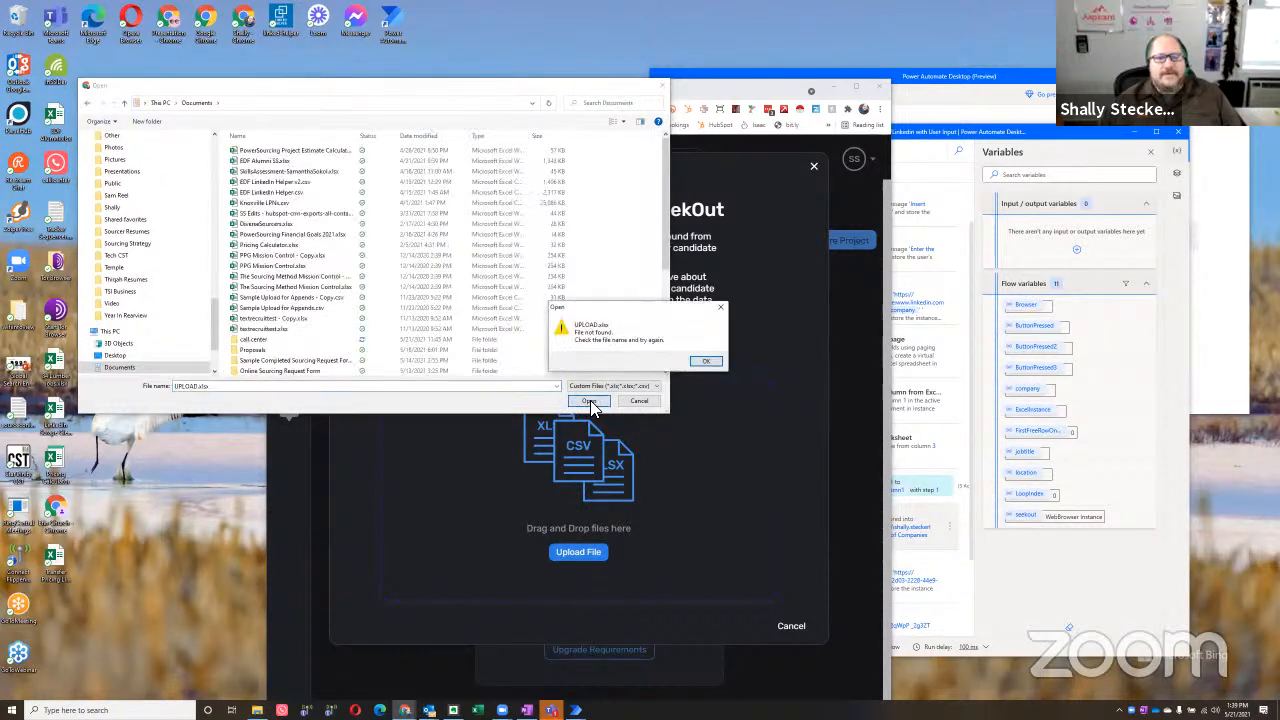
Step: Dismiss the 'File not found' error, cancel the file selection, and close the Bulk Upload dialog
left_click(705, 361)
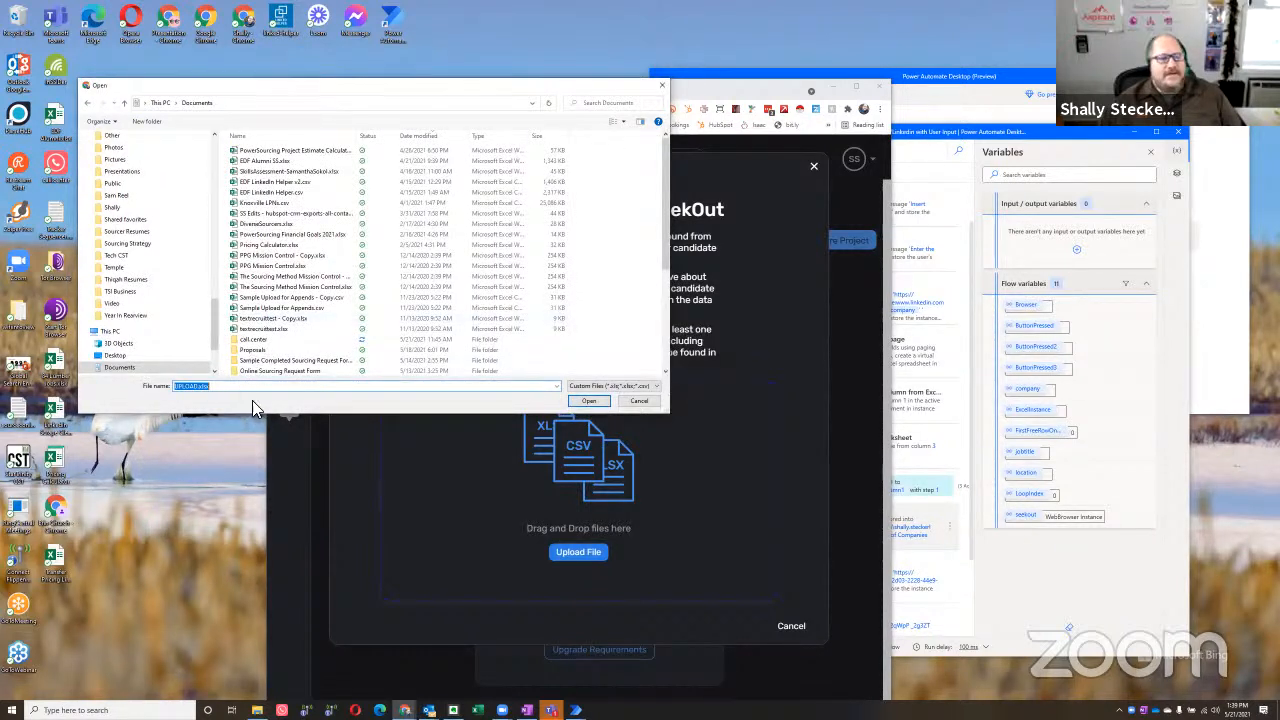
left_click(592, 402)
left_click(640, 401)
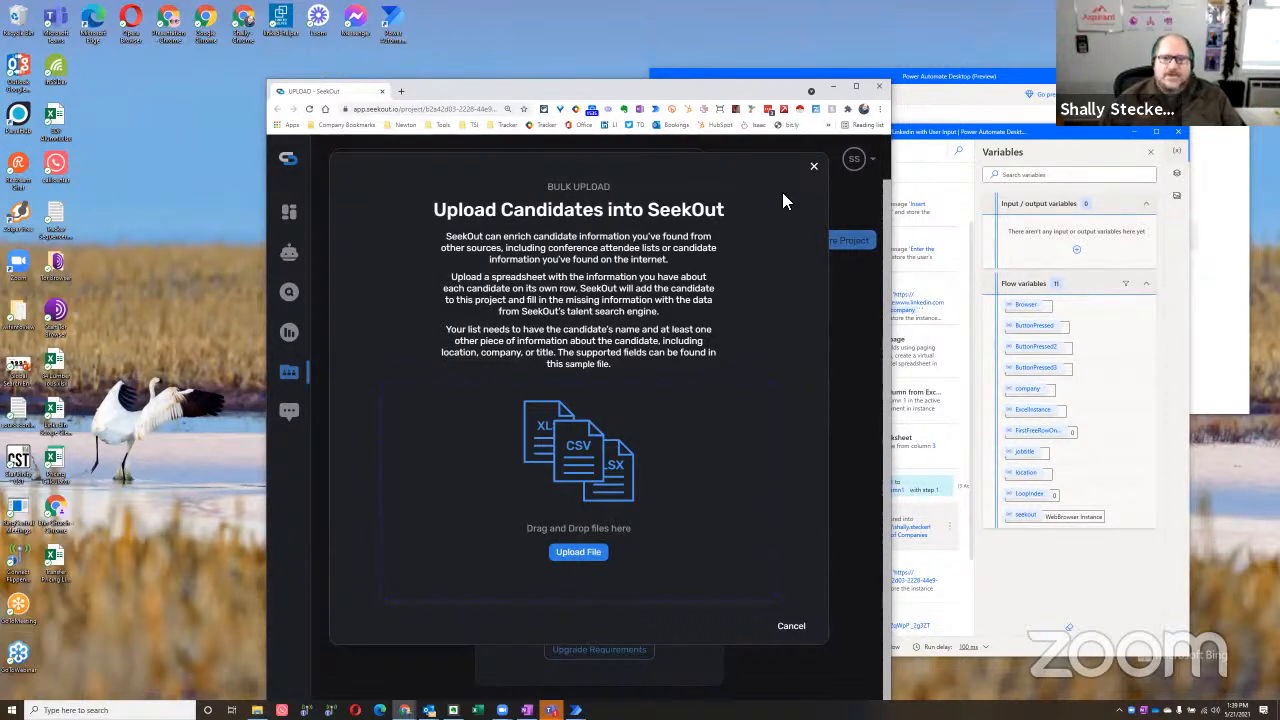
left_click(815, 168)
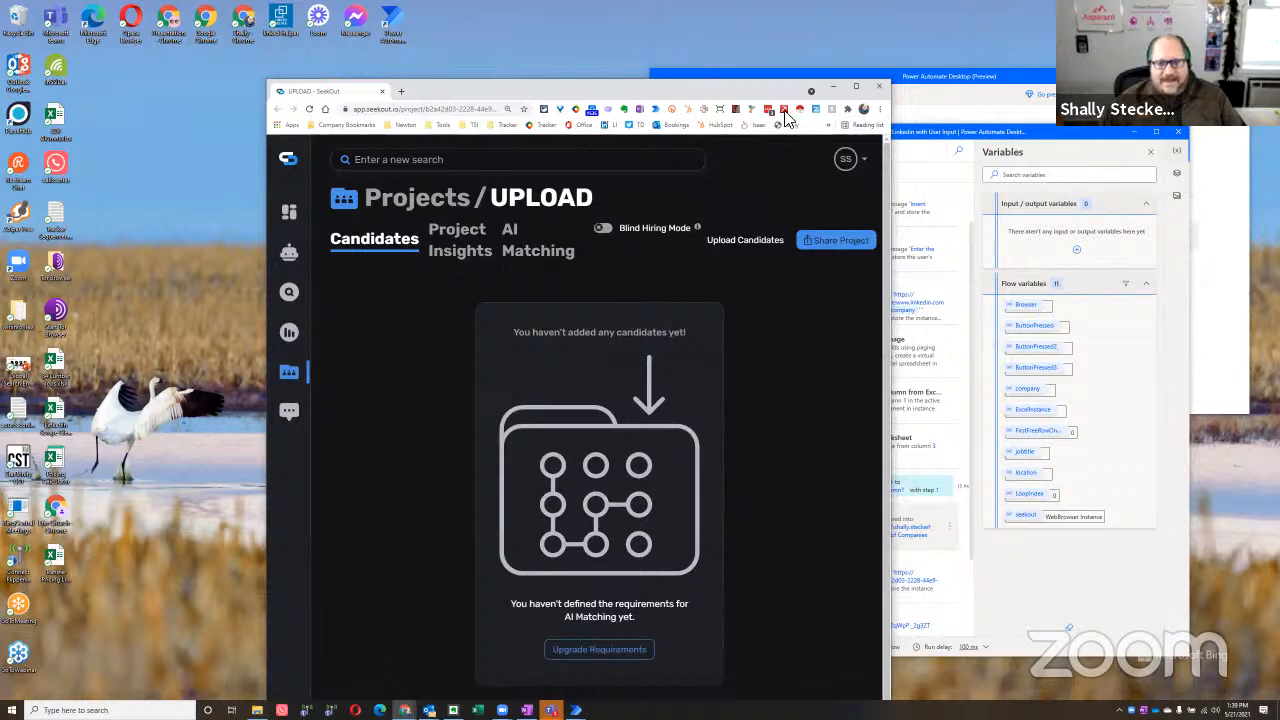
Step: Move SeekOut to the top-left and bring Power Automate Desktop's Flows list to the front, repositioned
left_click_drag(530, 84, 325, 12)
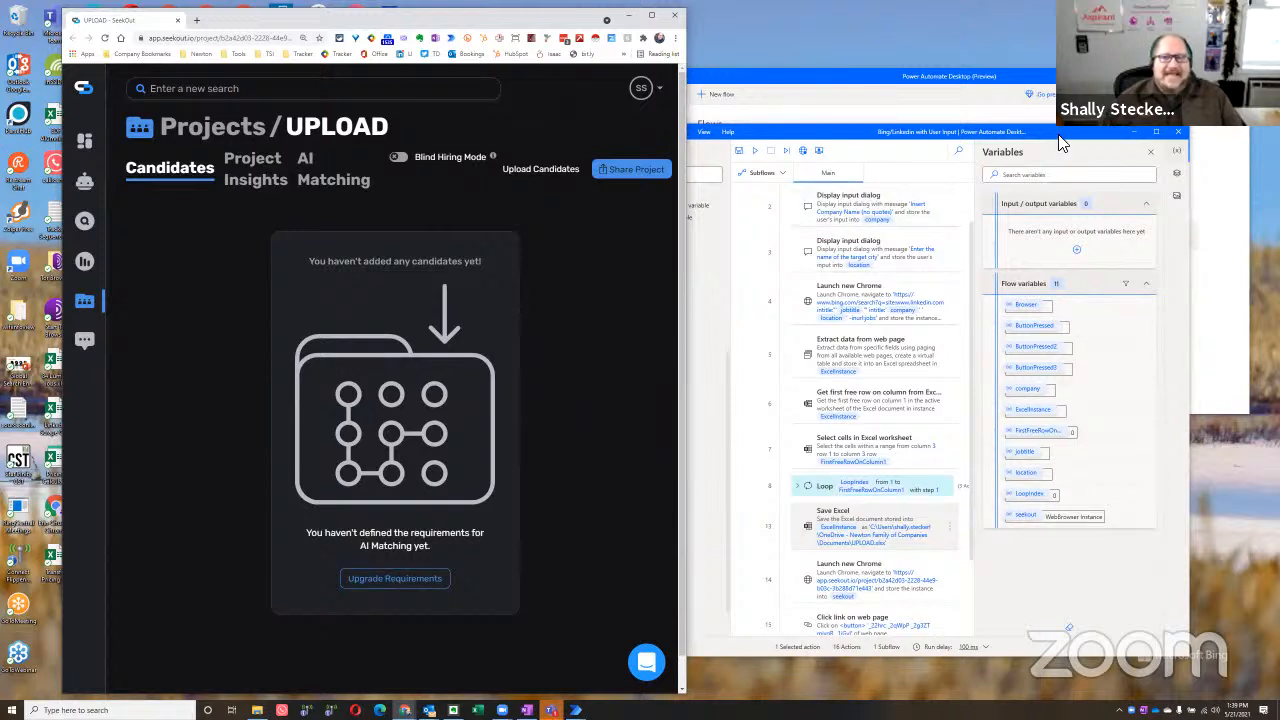
left_click(1007, 86)
left_click(1071, 600)
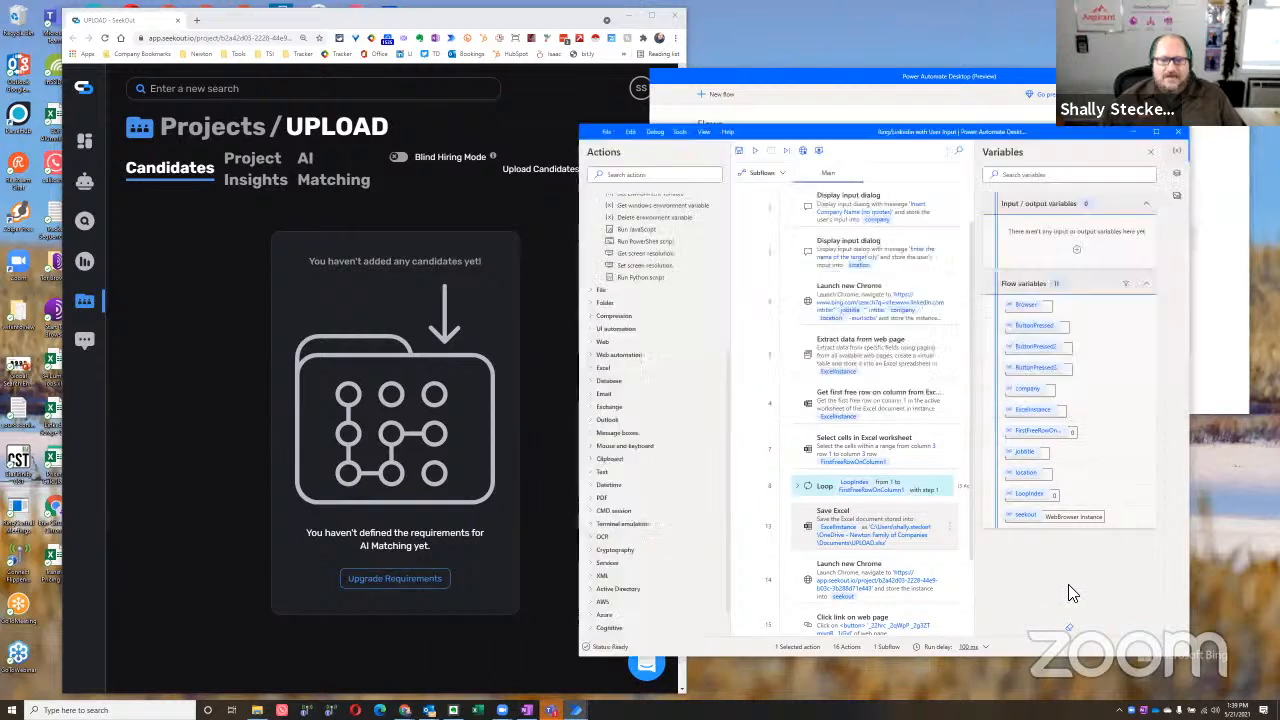
left_click(1037, 80)
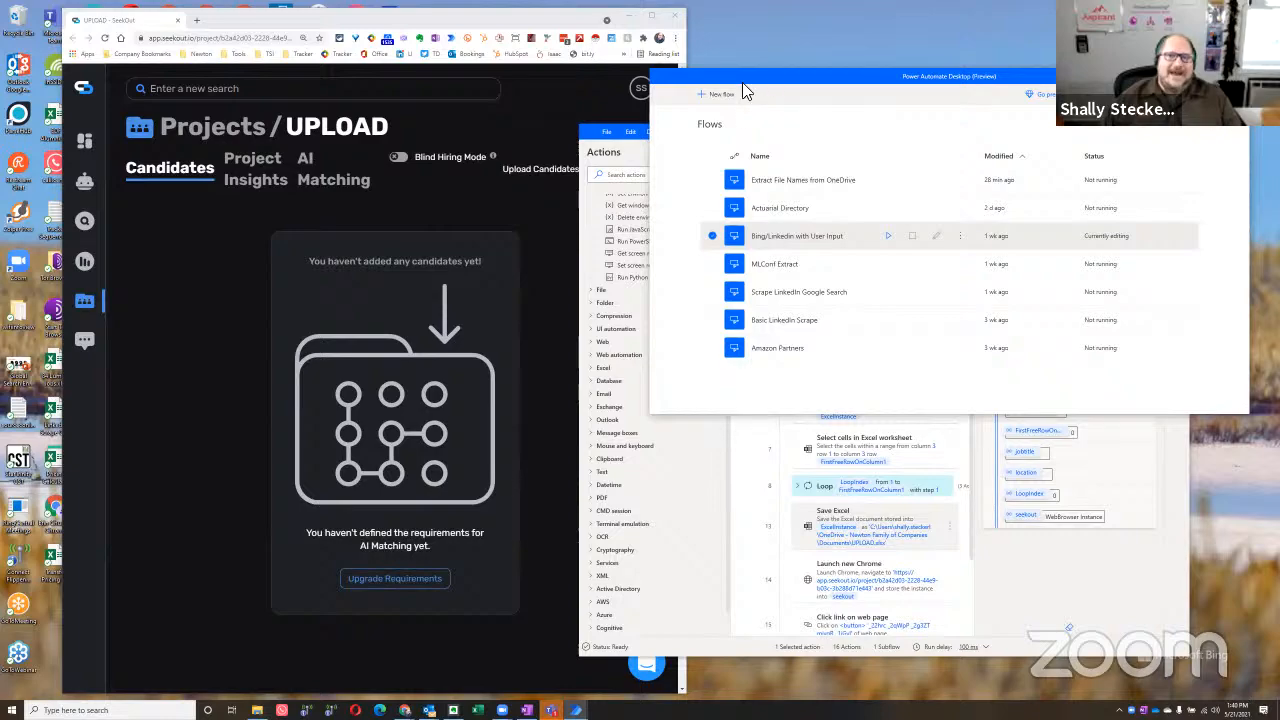
left_click_drag(743, 82, 515, 143)
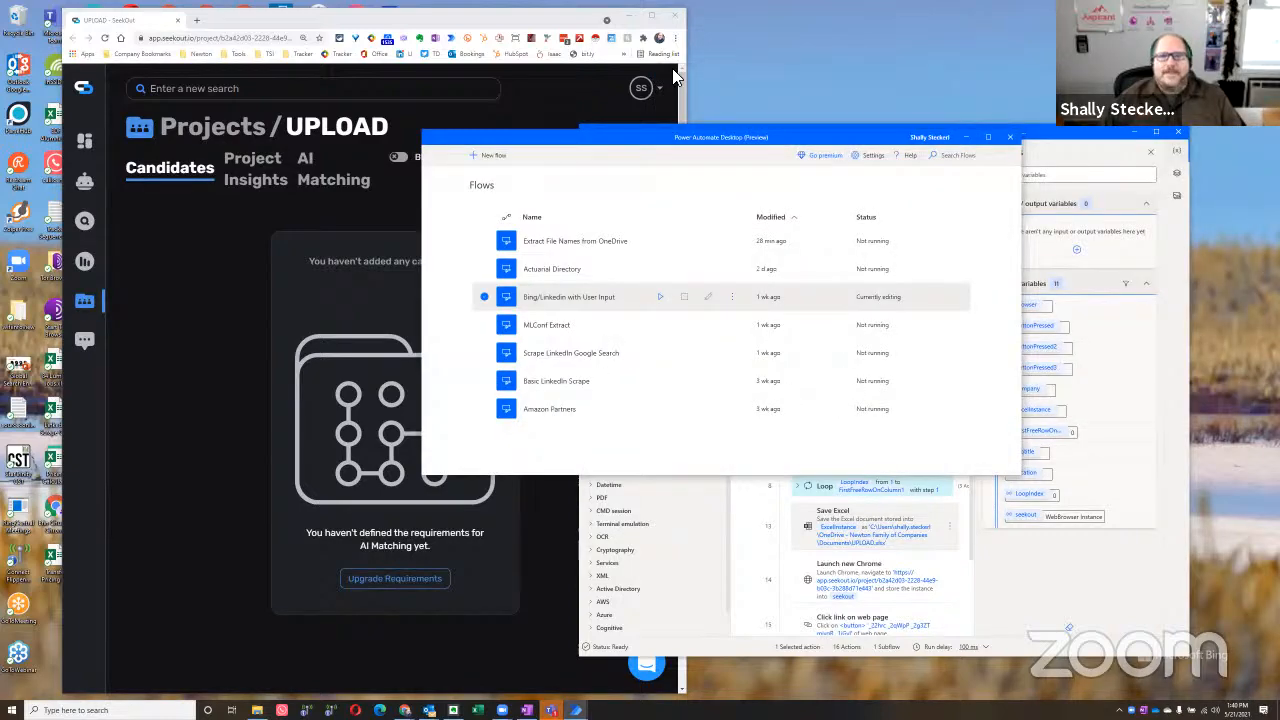